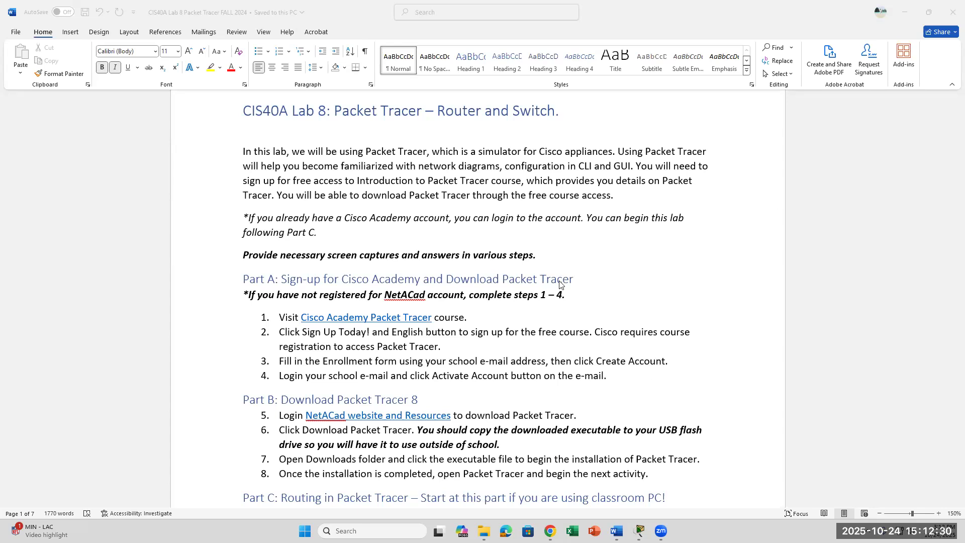
Step: Read the Lab 8 instructions from the introduction through Parts A and B to the first steps of Part C
scroll(639, 376, "down", 2)
scroll(637, 375, "up", 1)
scroll(634, 375, "down", 1)
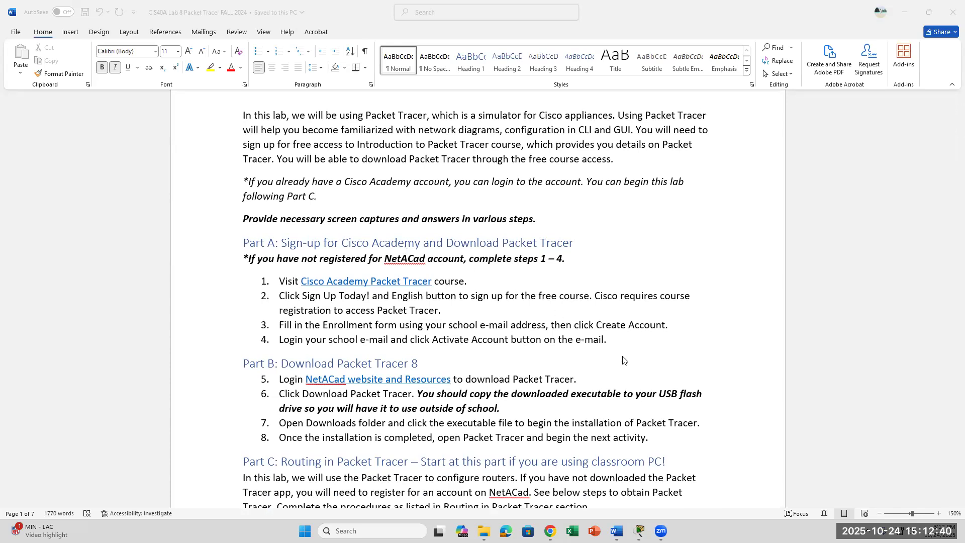
scroll(624, 360, "down", 1)
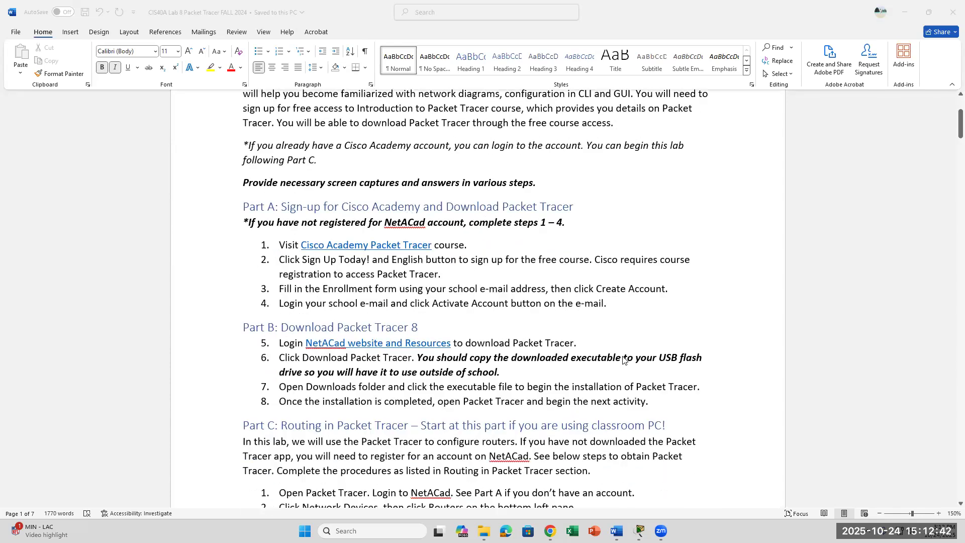
scroll(623, 361, "down", 2)
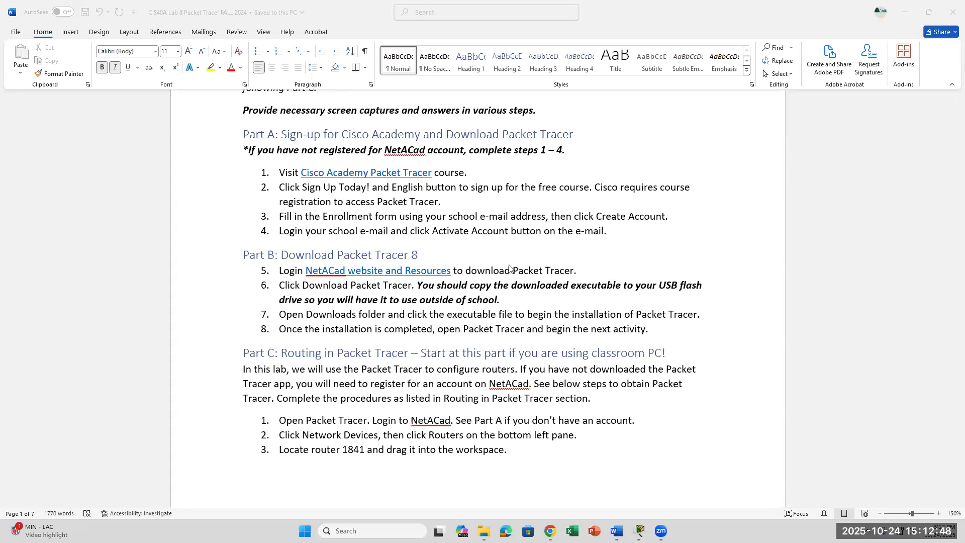
scroll(658, 335, "down", 3)
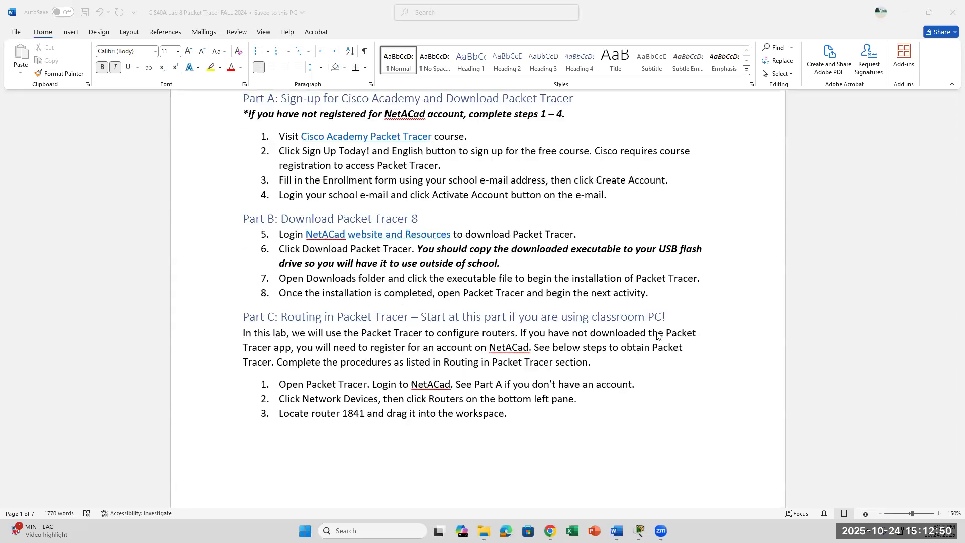
scroll(658, 335, "down", 2)
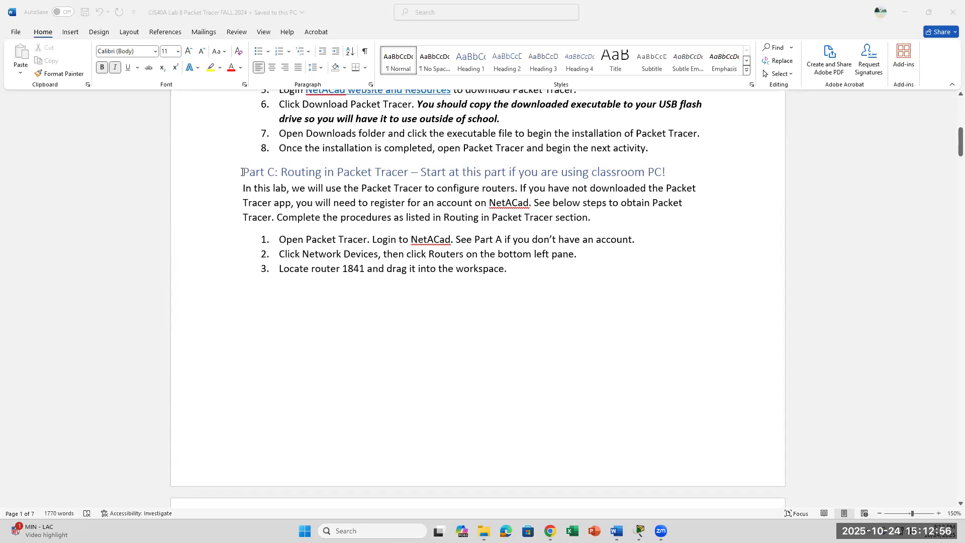
left_click(351, 188)
left_click_drag(243, 171, 590, 287)
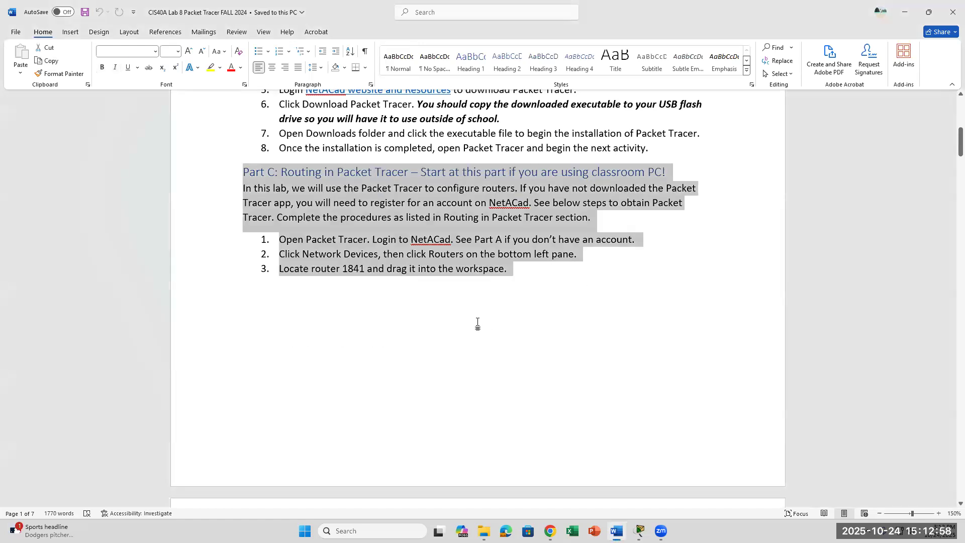
scroll(476, 328, "up", 3)
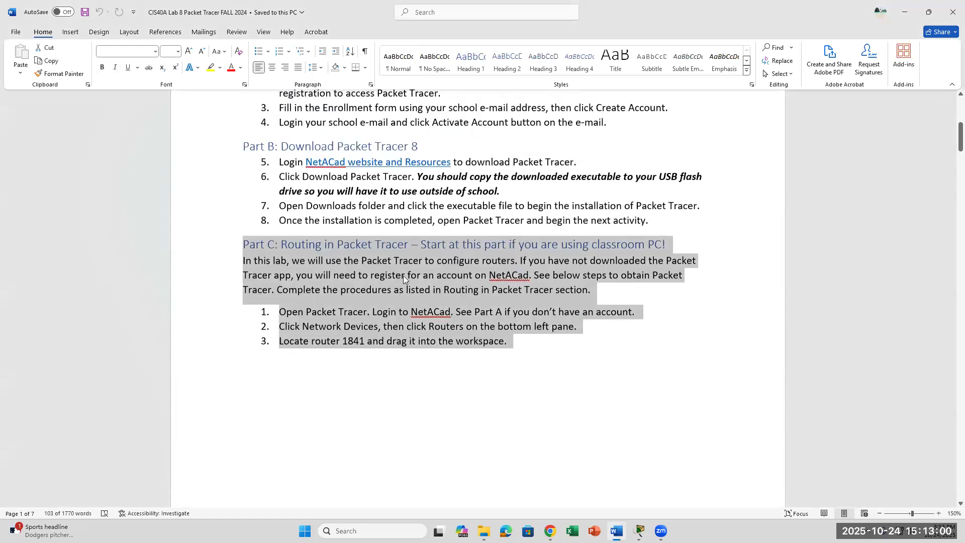
scroll(334, 167, "up", 4)
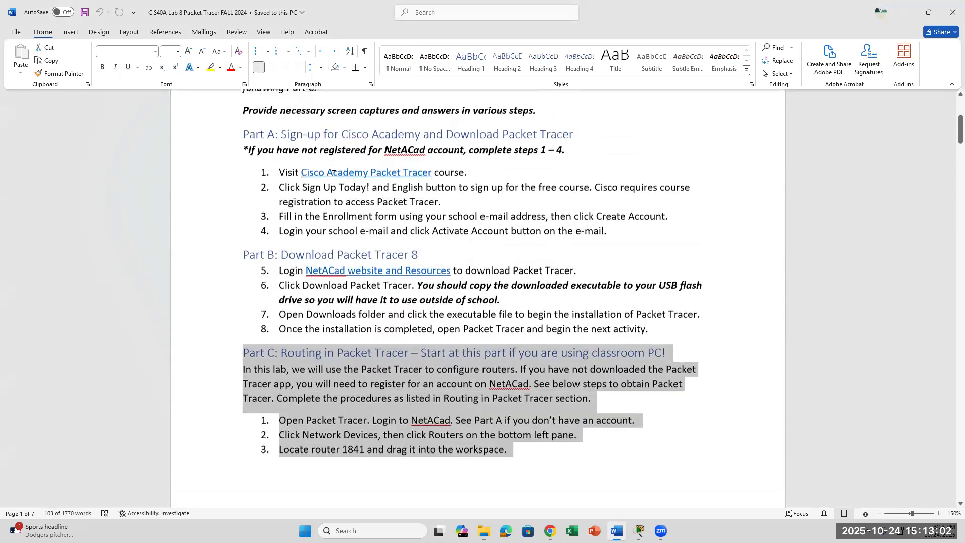
left_click(694, 339)
left_click(275, 354)
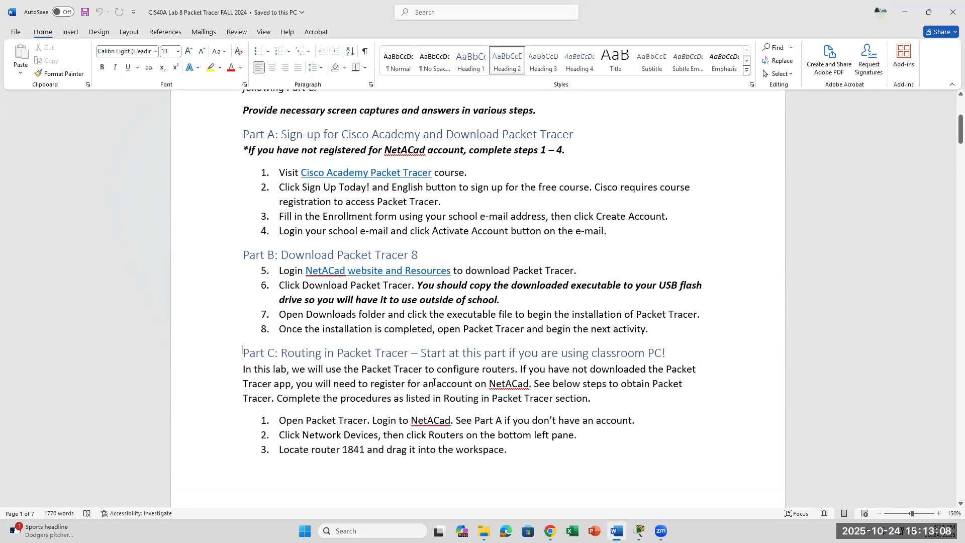
scroll(434, 382, "down", 3)
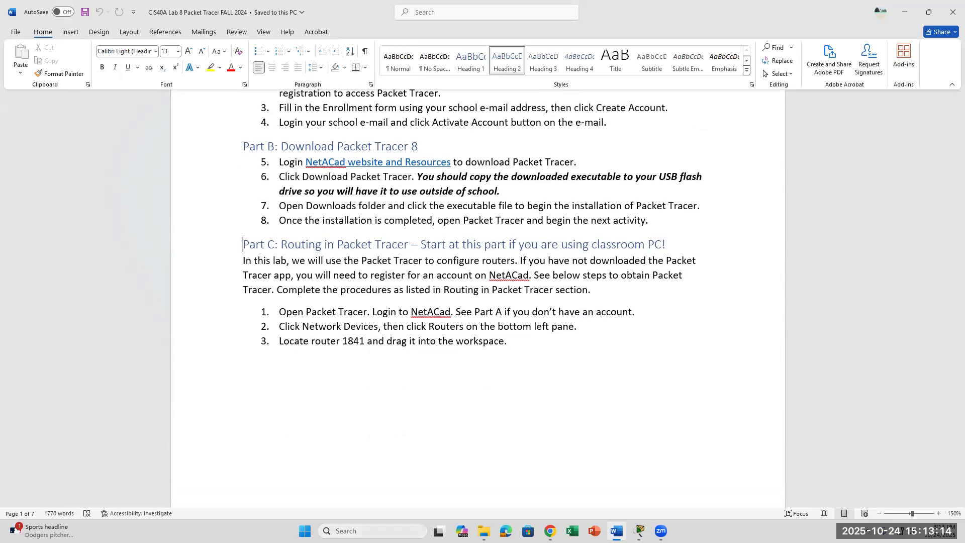
Step: Search Windows for "pack" and switch to the Cisco Packet Tracer window with its empty logical workspace
left_click(366, 531)
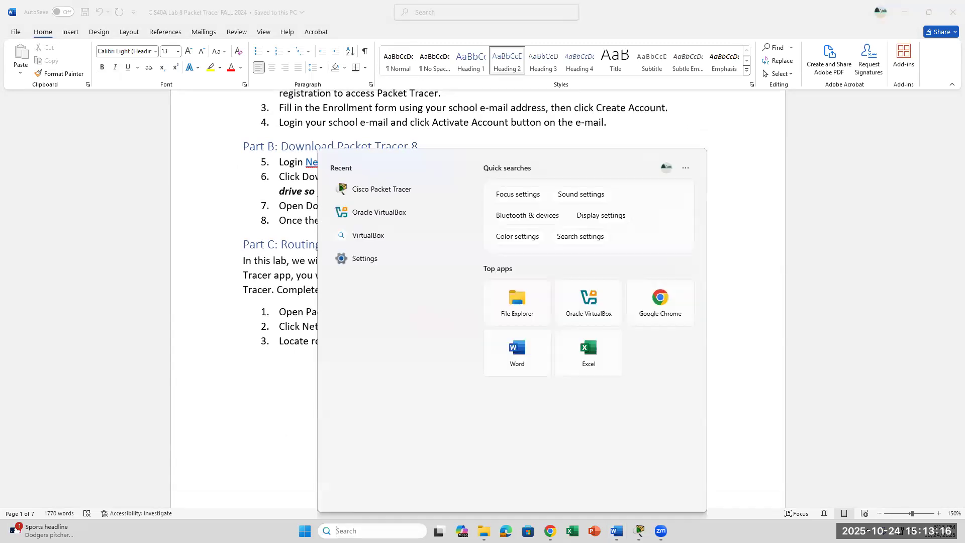
type("pack")
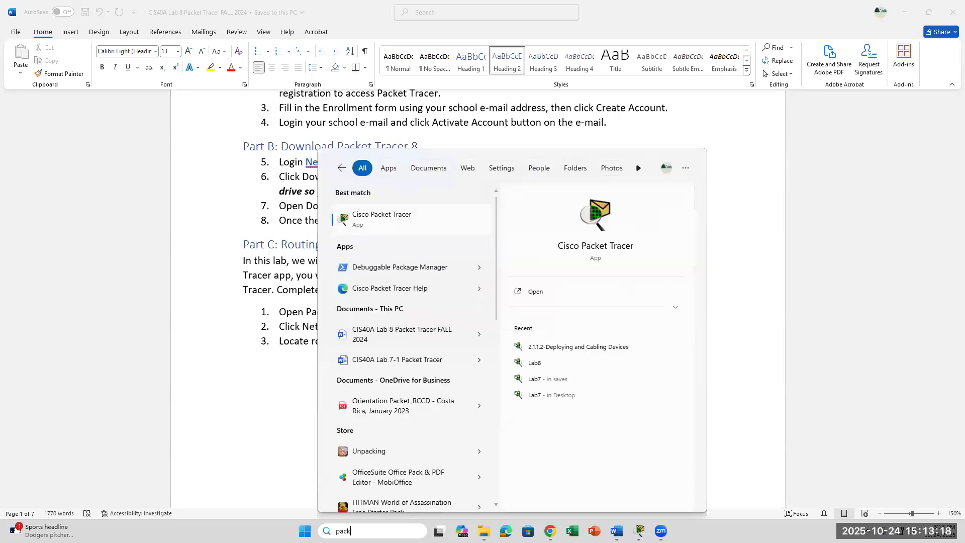
mouse_move(639, 531)
left_click(638, 477)
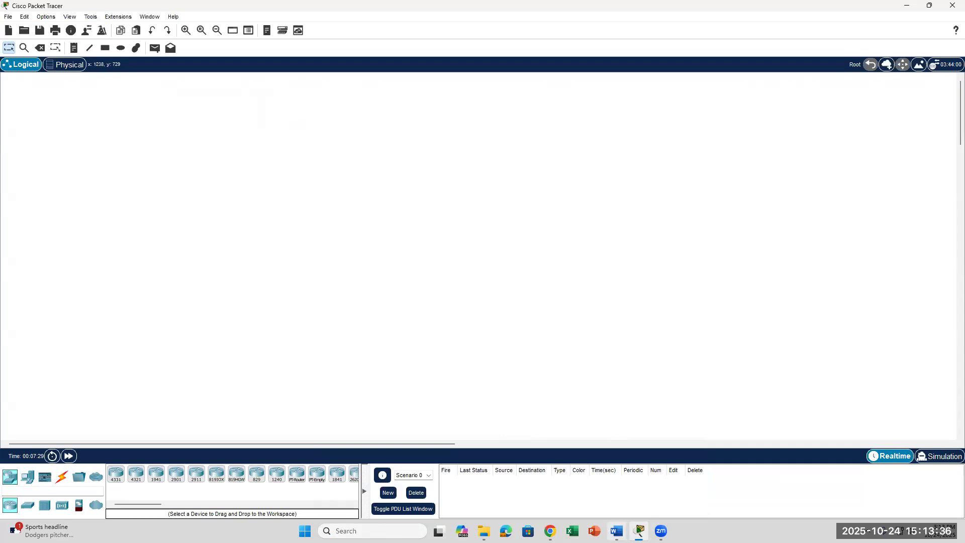
Step: Check Part C steps 1 to 3 in the Word lab document against the Packet Tracer workspace
left_click(616, 530)
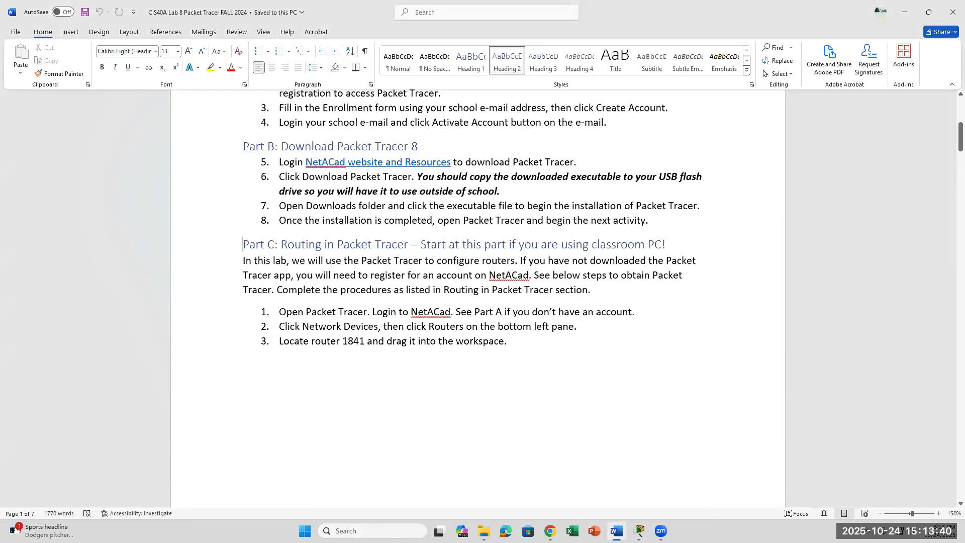
key("alt+Tab")
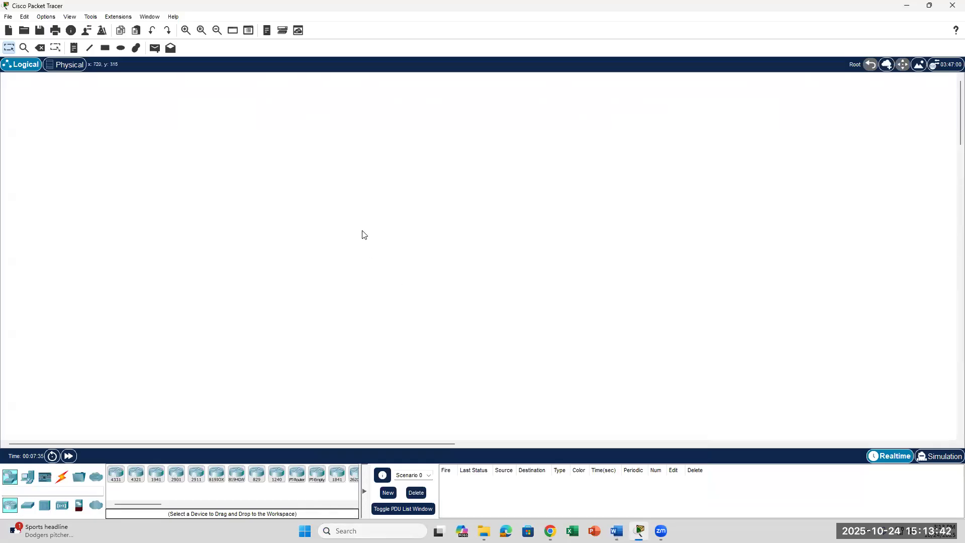
key("alt+Tab")
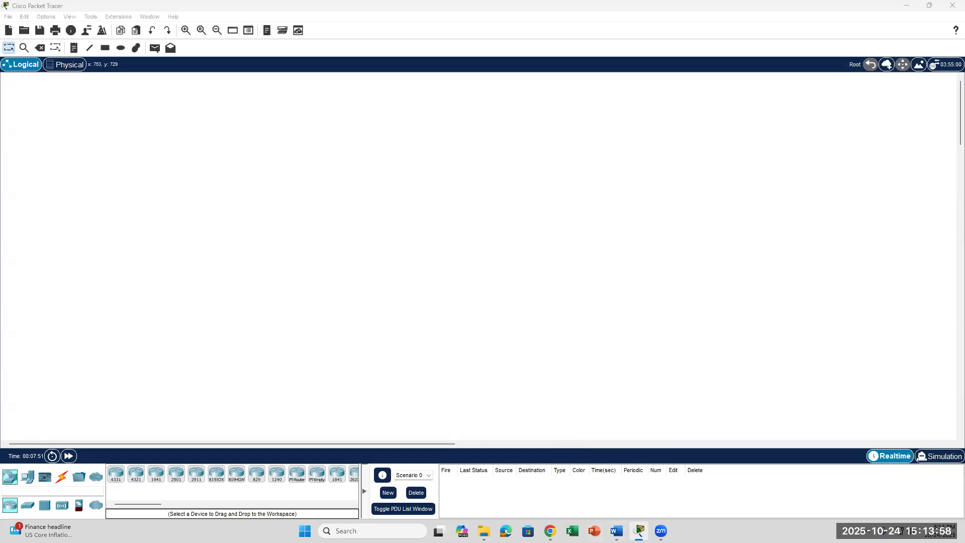
left_click(617, 531)
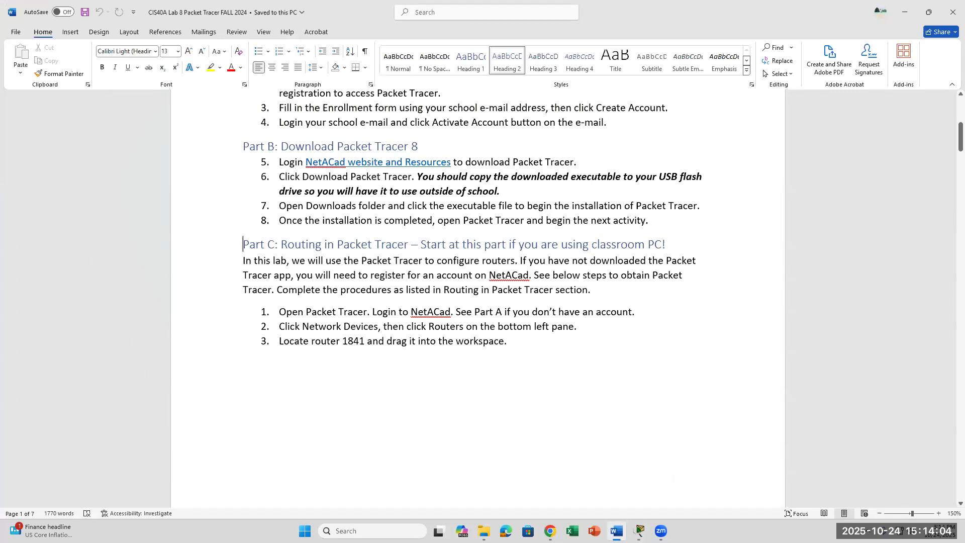
left_click(617, 530)
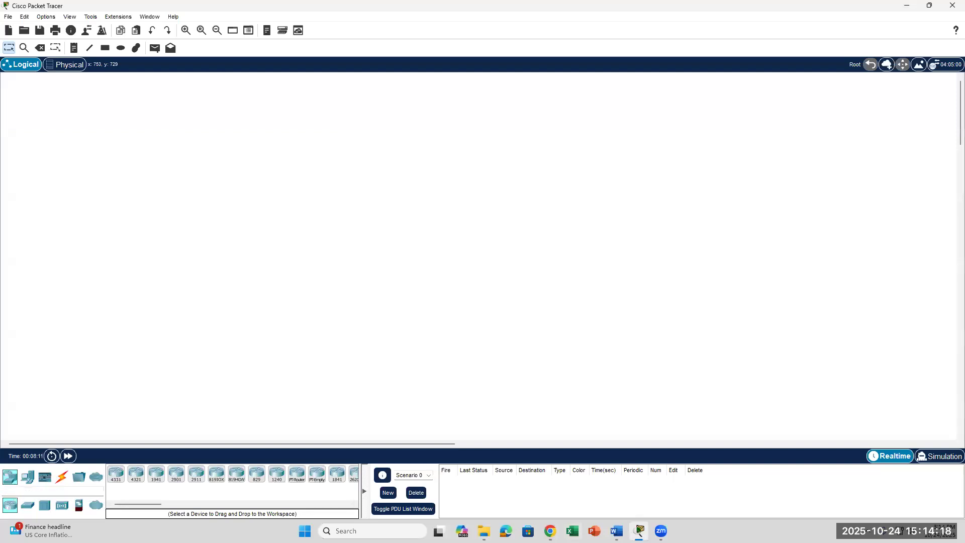
left_click(617, 530)
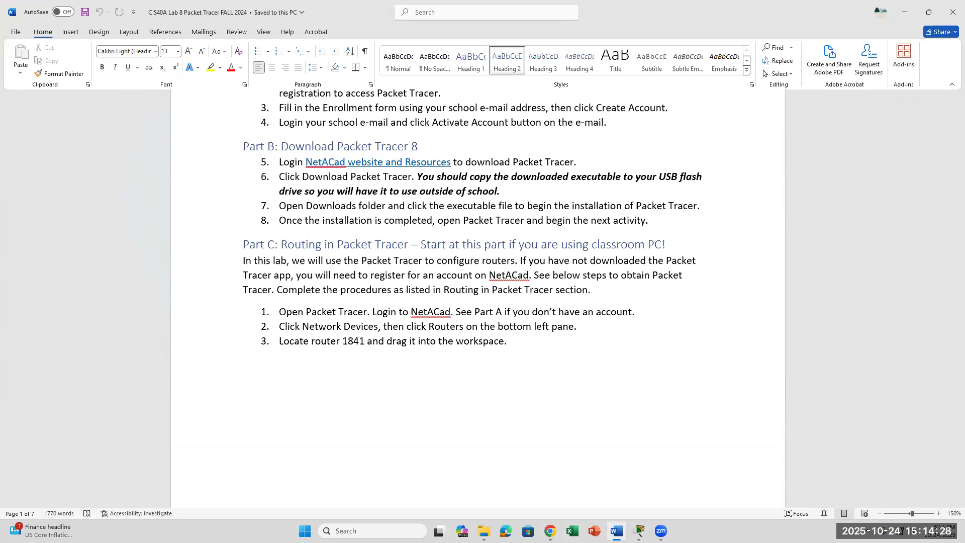
left_click(616, 530)
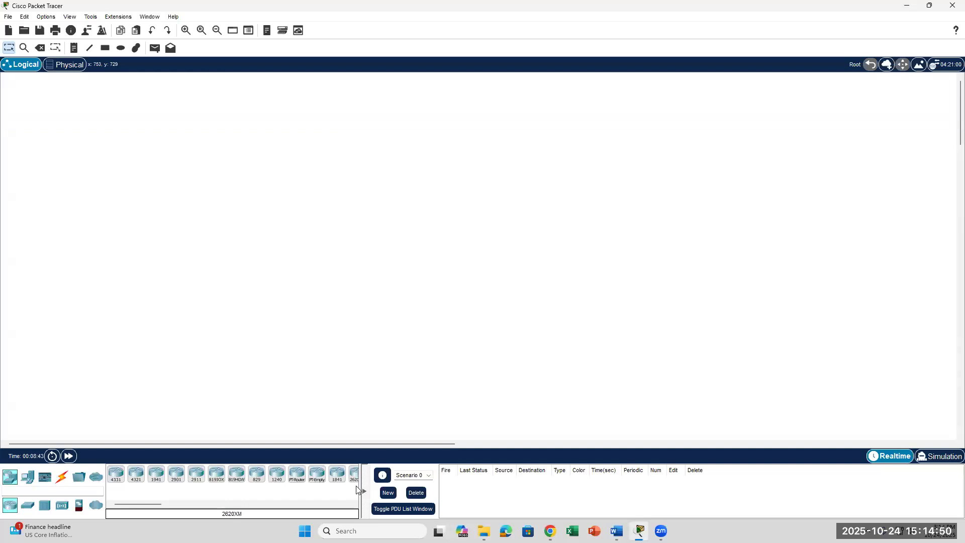
Step: Place a 1841 router in the upper middle-left area of the logical workspace
left_click(337, 473)
left_click(313, 391)
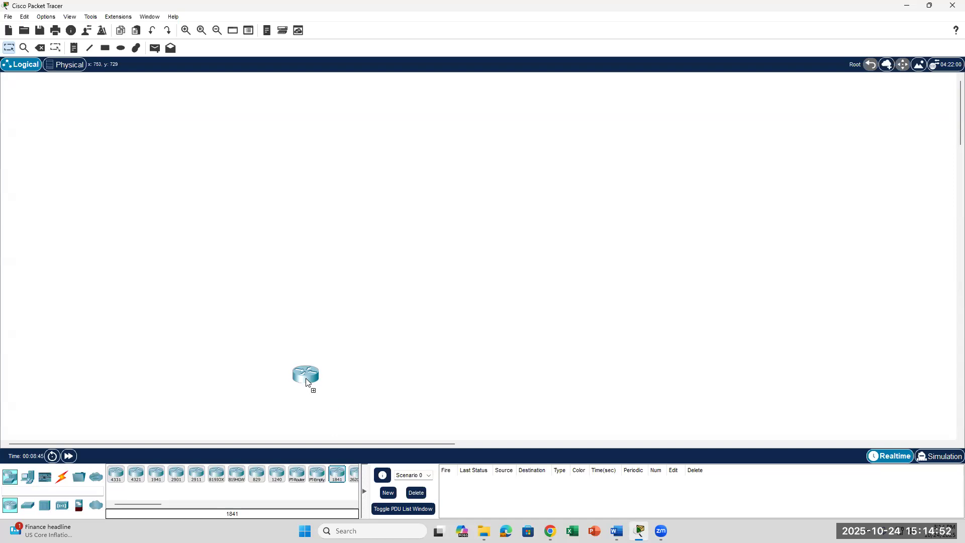
left_click(320, 258)
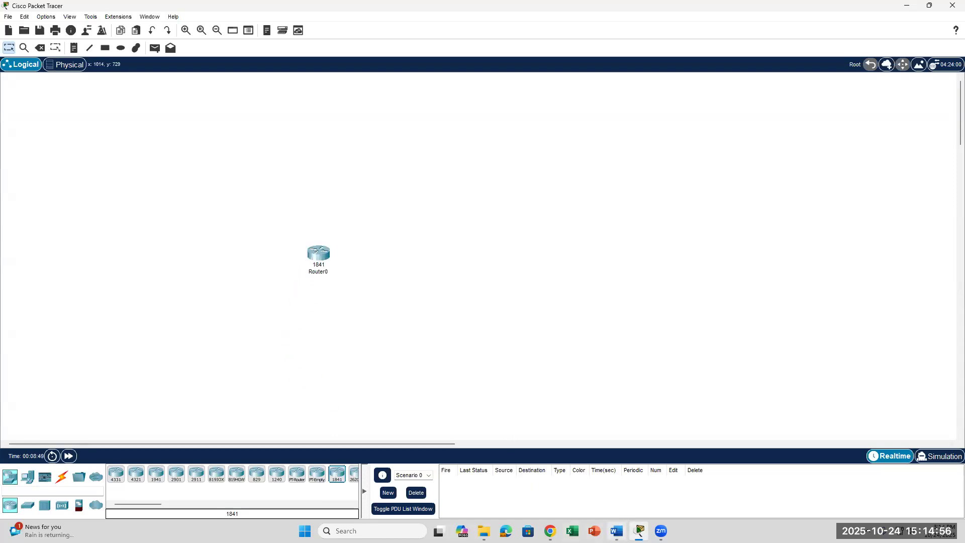
Step: Switch to the Word lab document and review steps 3 to 7 on the router, desktop PCs and crossover cabling
left_click(617, 530)
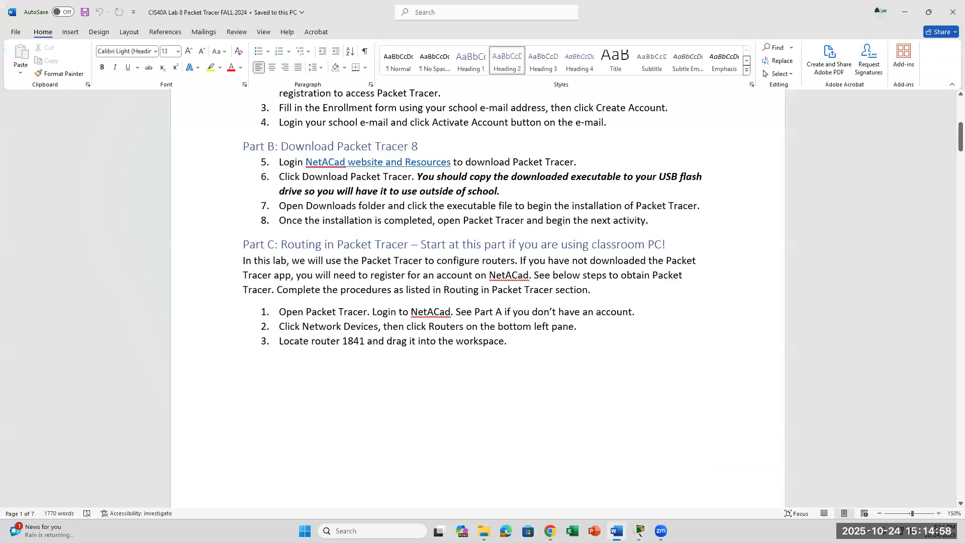
left_click(617, 530)
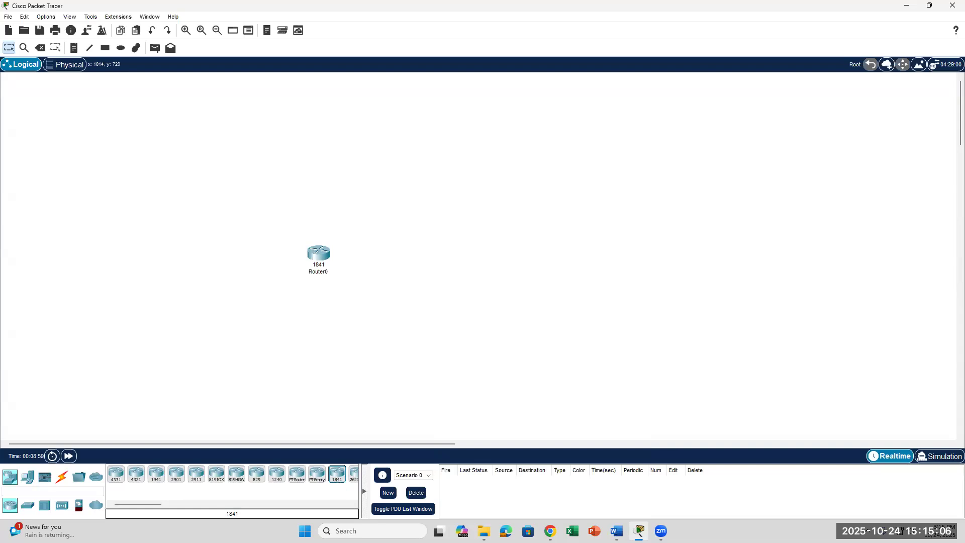
left_click(617, 530)
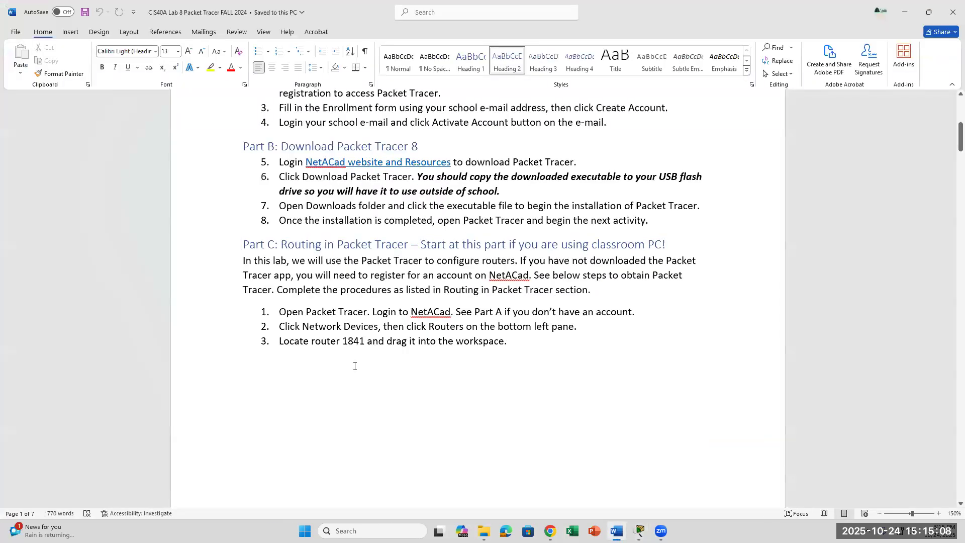
left_click_drag(342, 340, 386, 341)
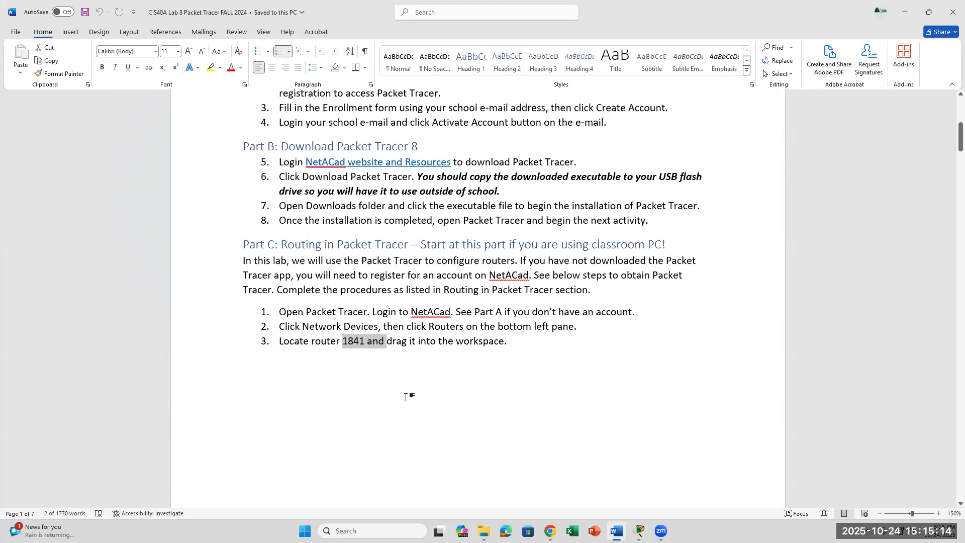
scroll(406, 398, "down", 6)
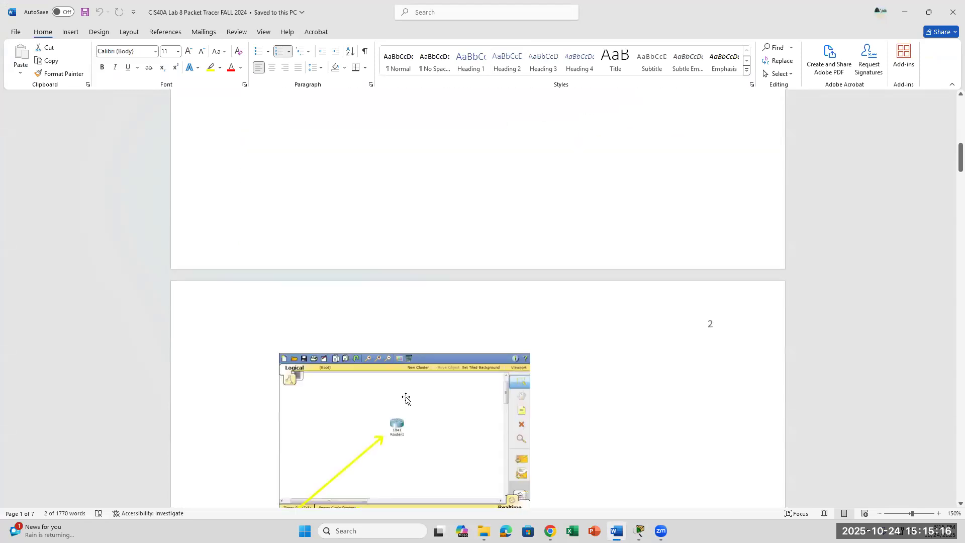
scroll(406, 399, "down", 2)
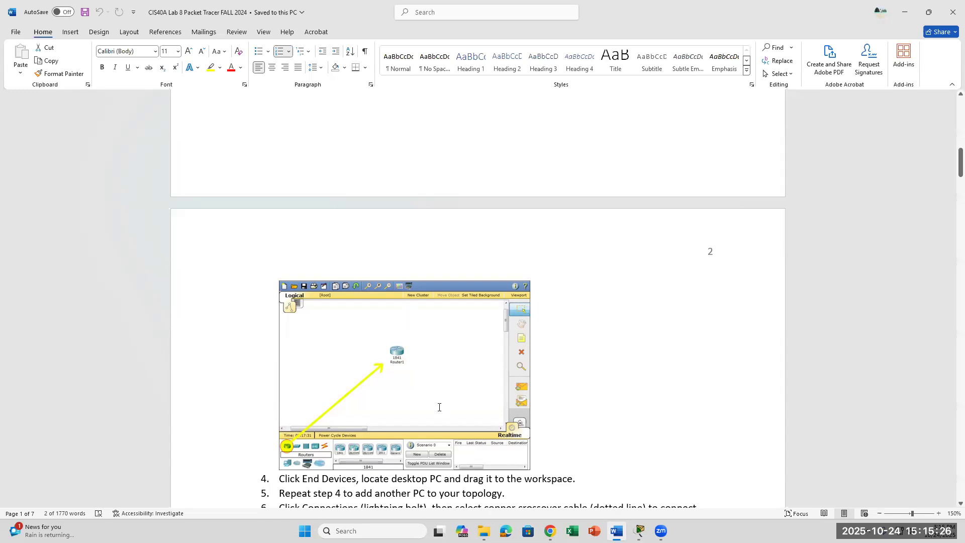
scroll(439, 408, "down", 4)
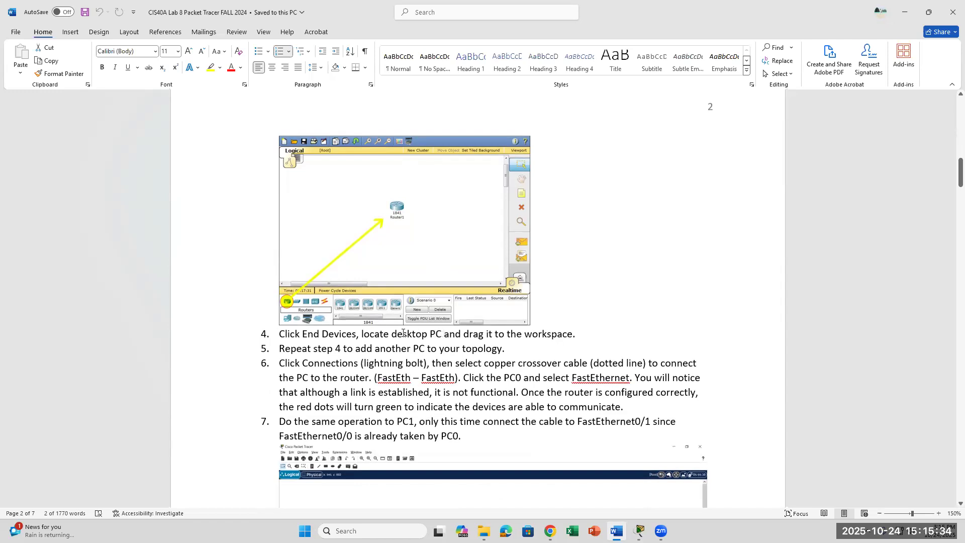
left_click_drag(408, 333, 443, 334)
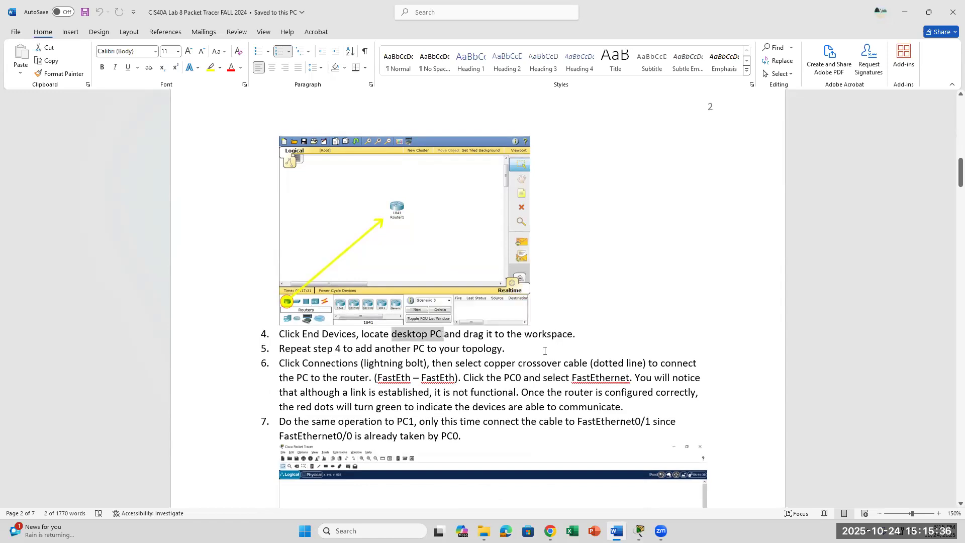
scroll(545, 351, "down", 3)
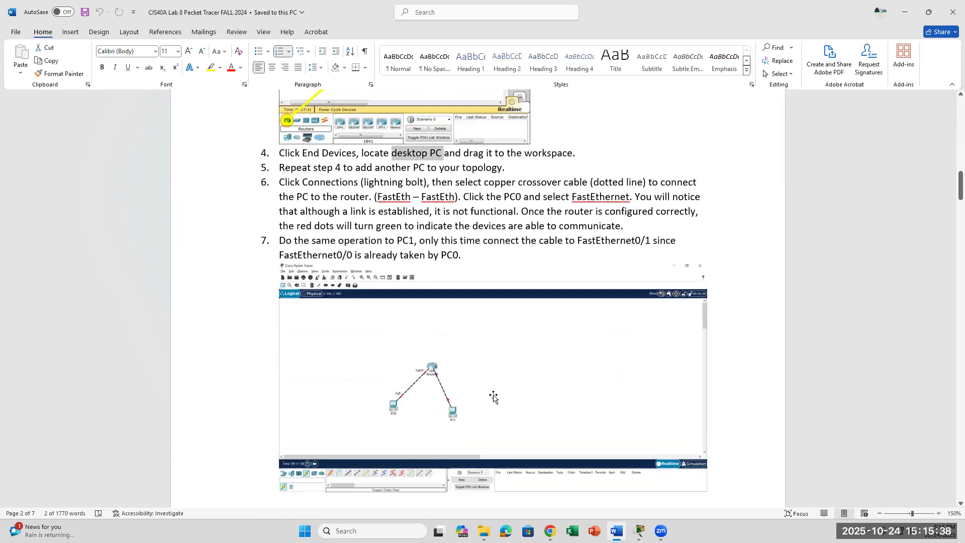
scroll(493, 394, "up", 4)
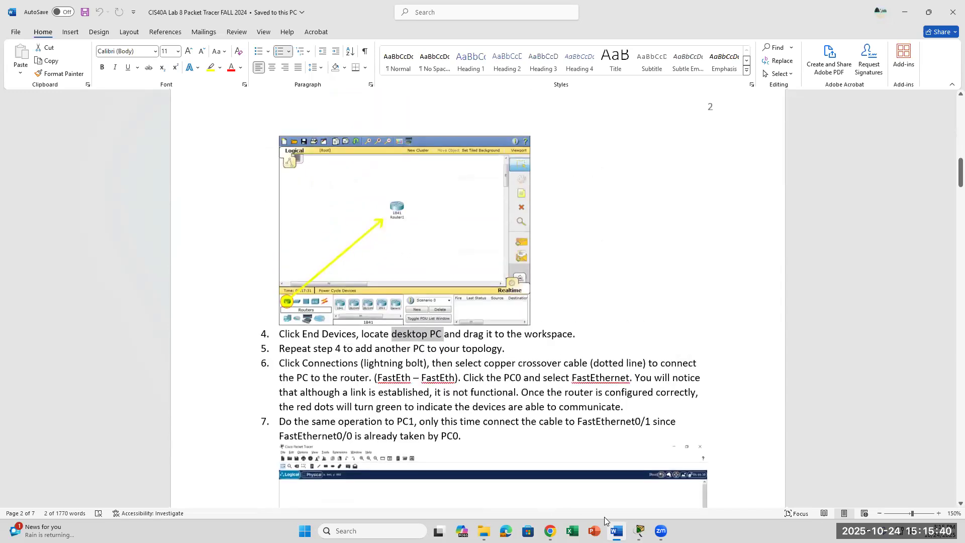
Step: Switch to Packet Tracer and add two desktop PCs below the router, one to its left and one to its right
left_click(640, 530)
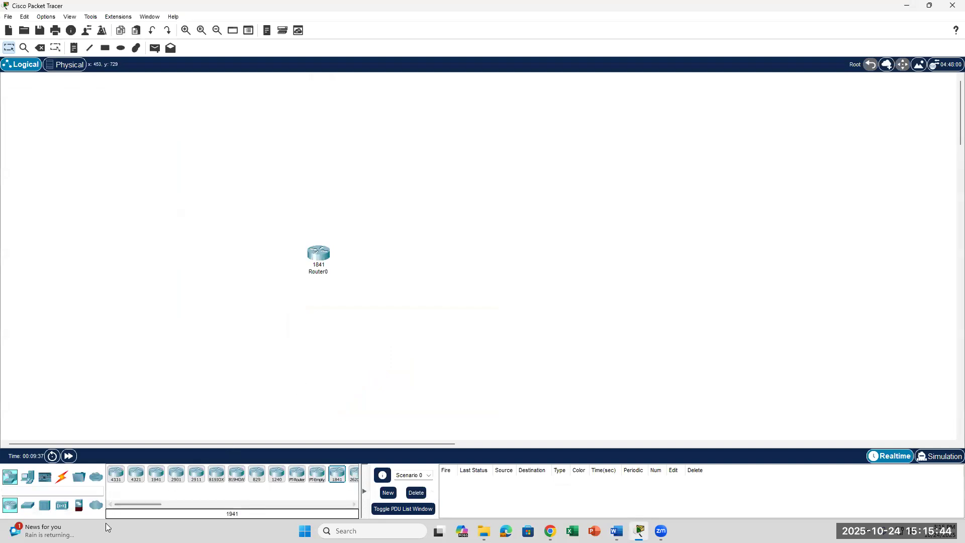
left_click(27, 482)
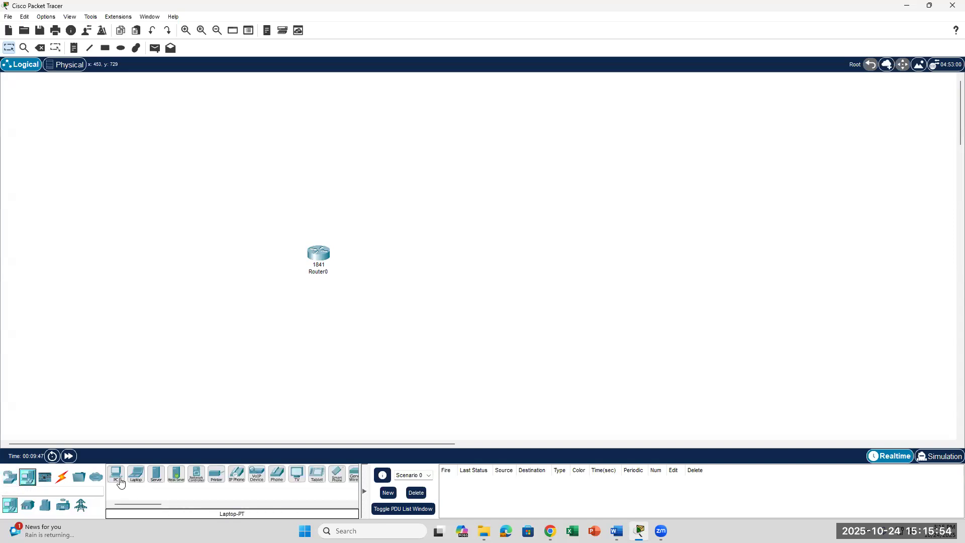
left_click_drag(116, 475, 203, 331)
left_click_drag(116, 474, 415, 385)
left_click_drag(435, 340, 445, 354)
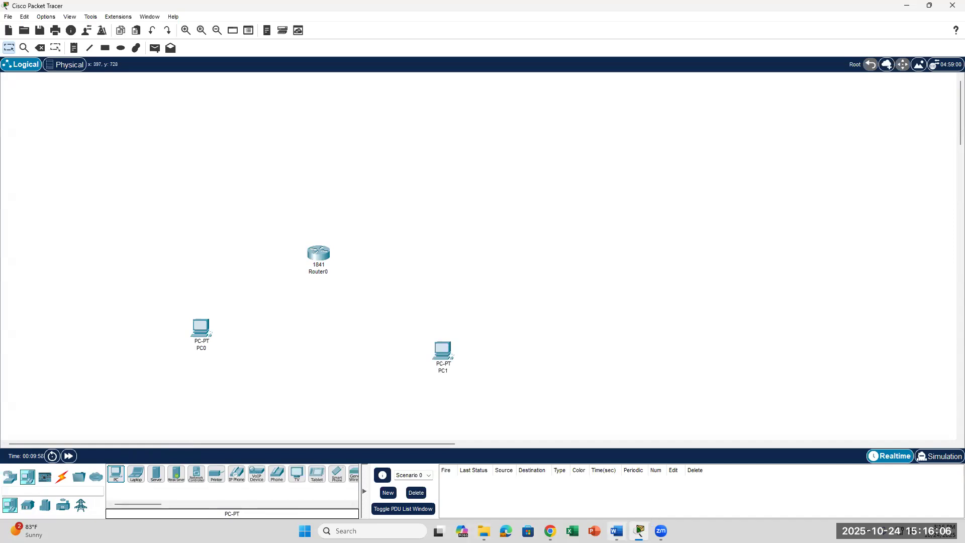
Step: Switch to the Word lab document and review step 6 on connecting PC0 to the router with a copper crossover cable
key("alt+Tab")
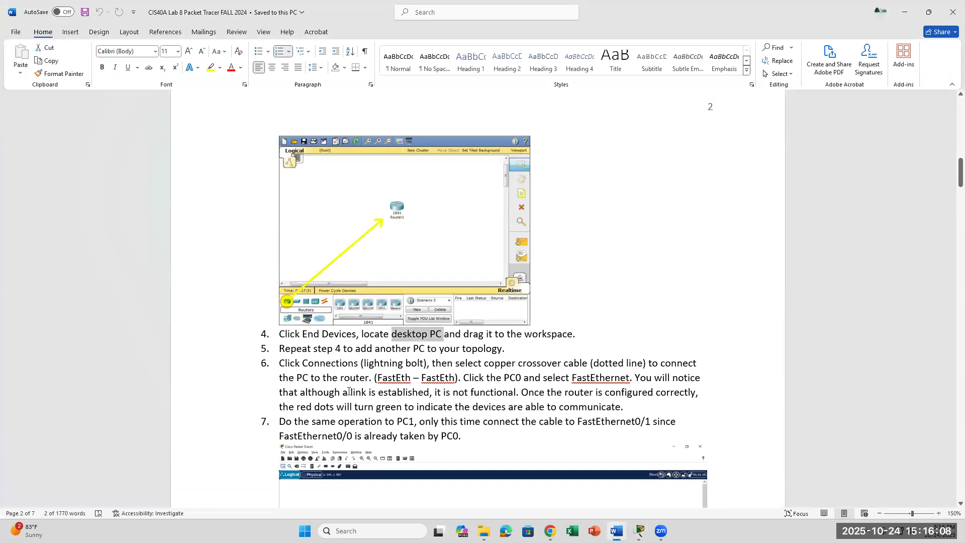
left_click_drag(303, 362, 483, 363)
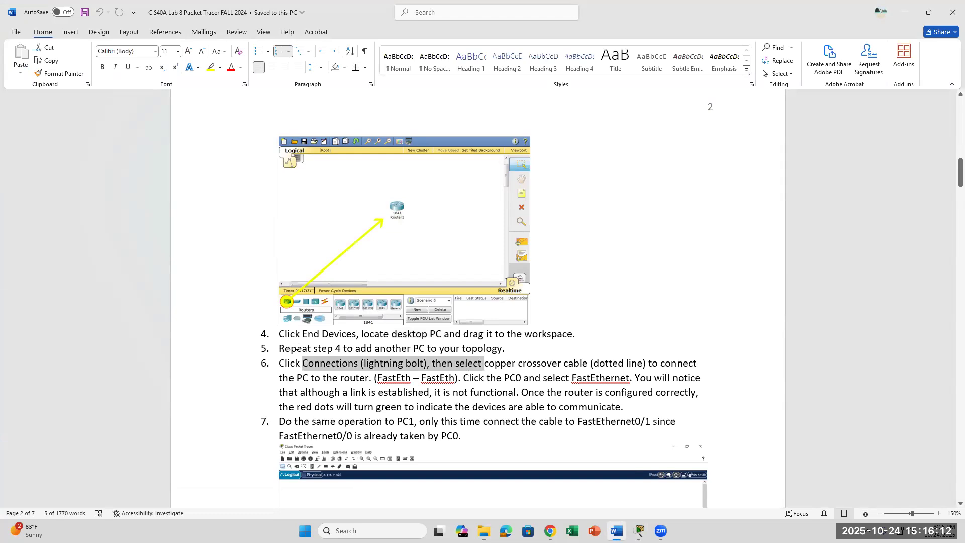
left_click(476, 376)
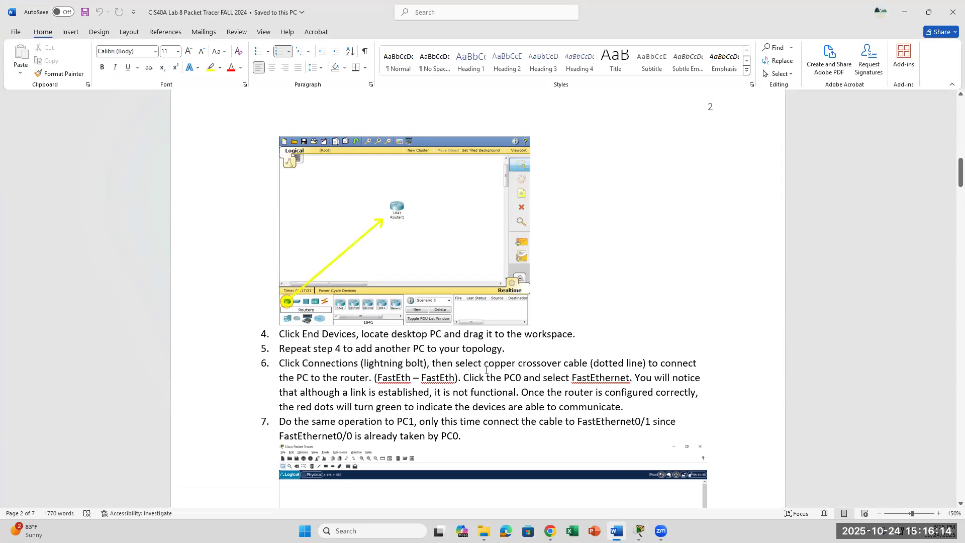
left_click_drag(486, 365, 645, 364)
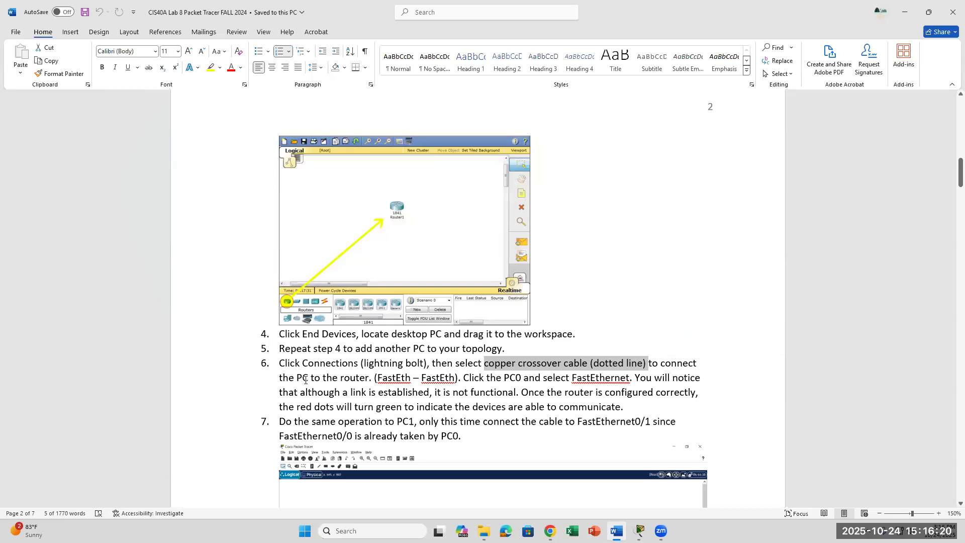
left_click(365, 388)
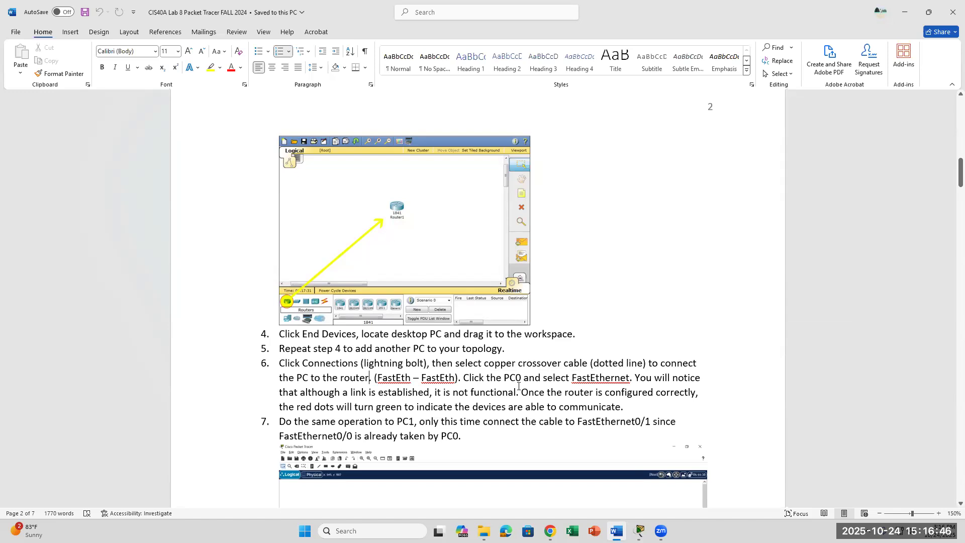
left_click_drag(487, 365, 646, 365)
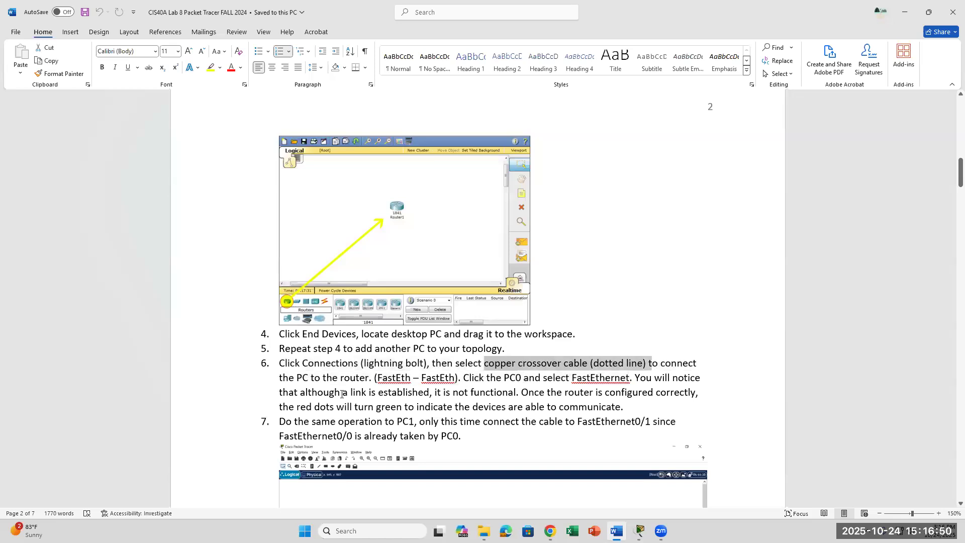
left_click(365, 378)
Step: Switch to Packet Tracer and connect PC0's FastEthernet0 to the router's FastEthernet0/0 with a copper crossover cable
key("alt+Tab")
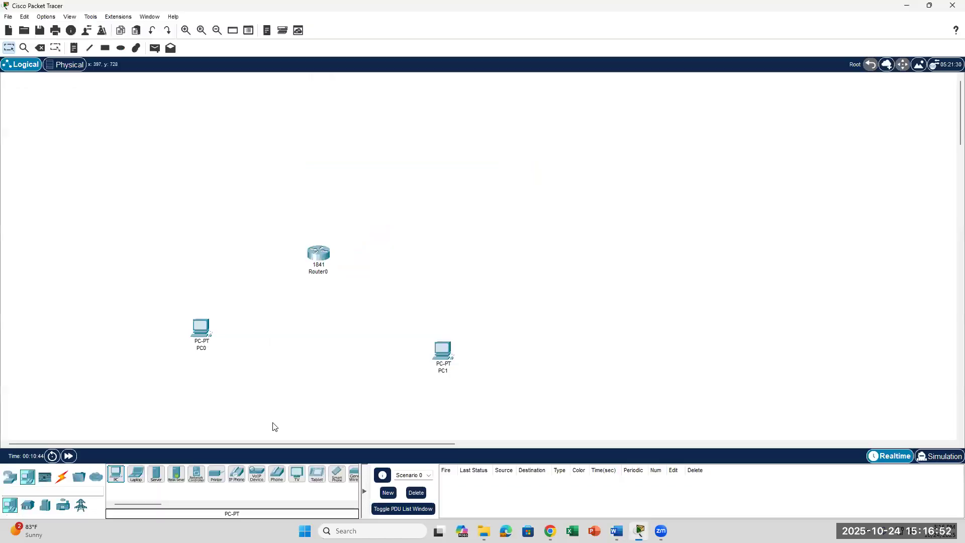
left_click(62, 479)
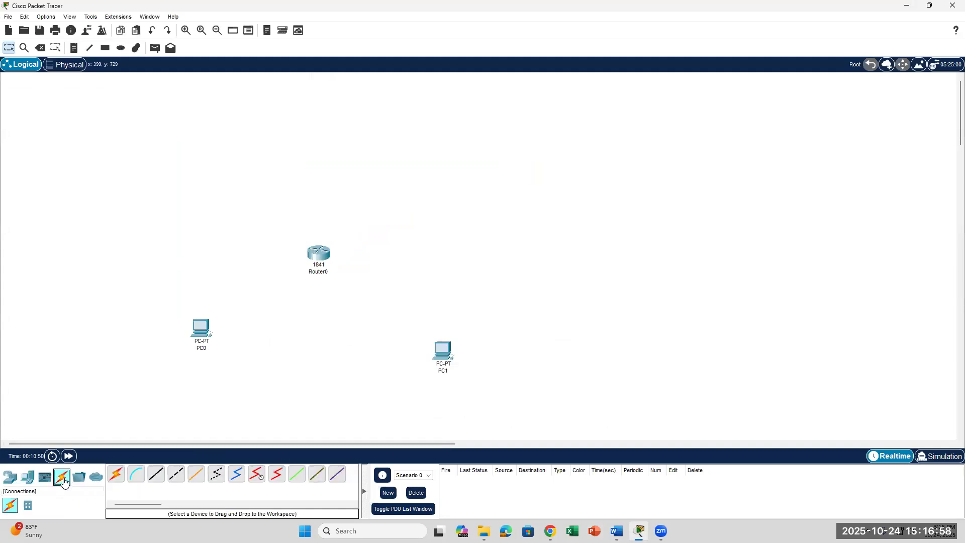
left_click(177, 479)
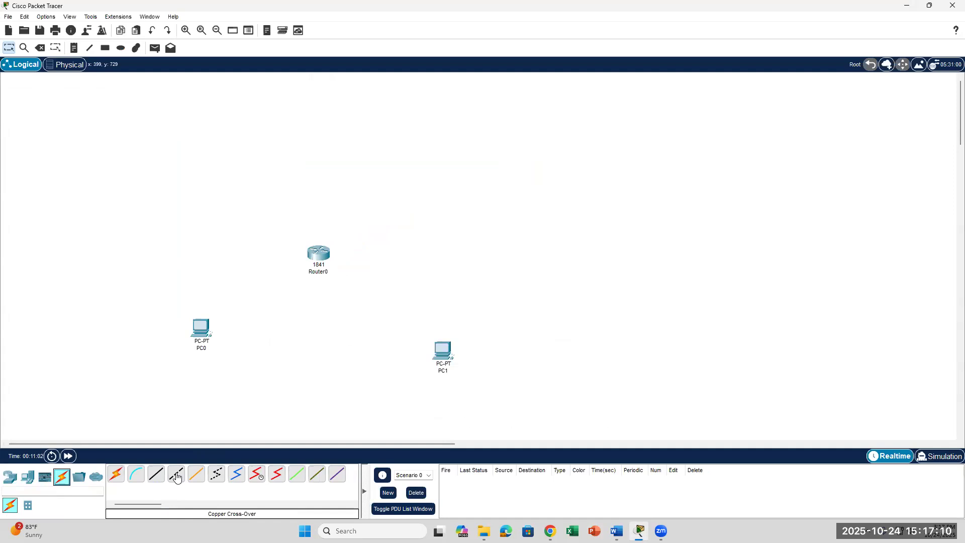
left_click(177, 475)
mouse_move(201, 324)
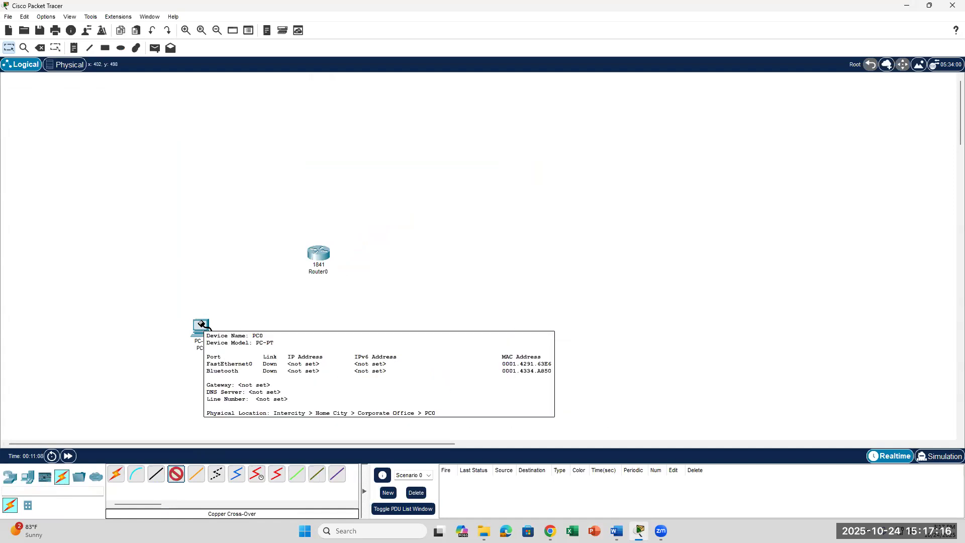
left_click(617, 530)
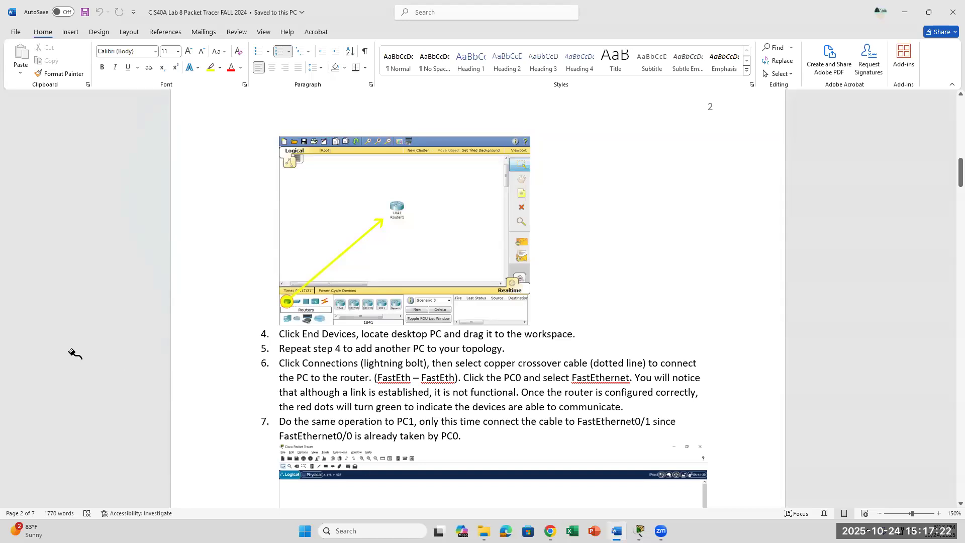
key("alt+Tab")
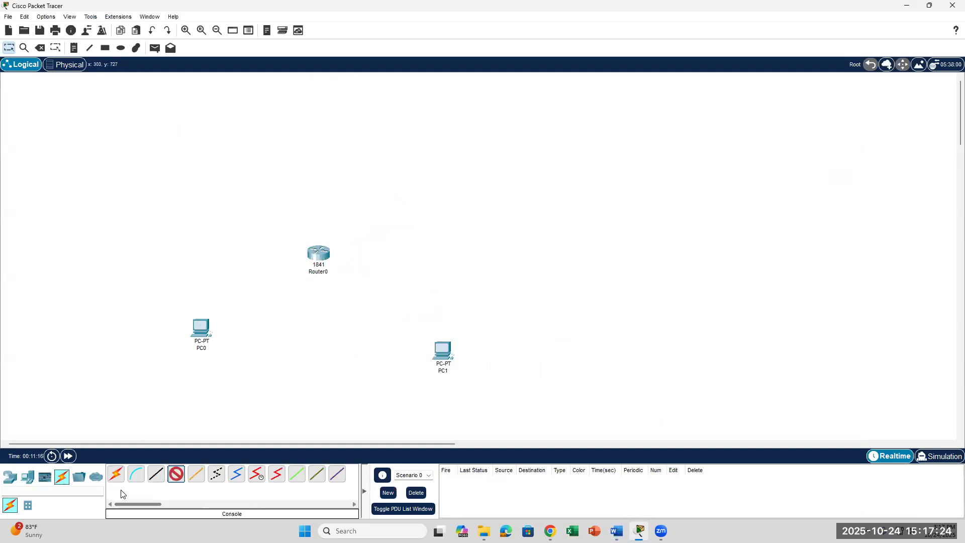
left_click(205, 325)
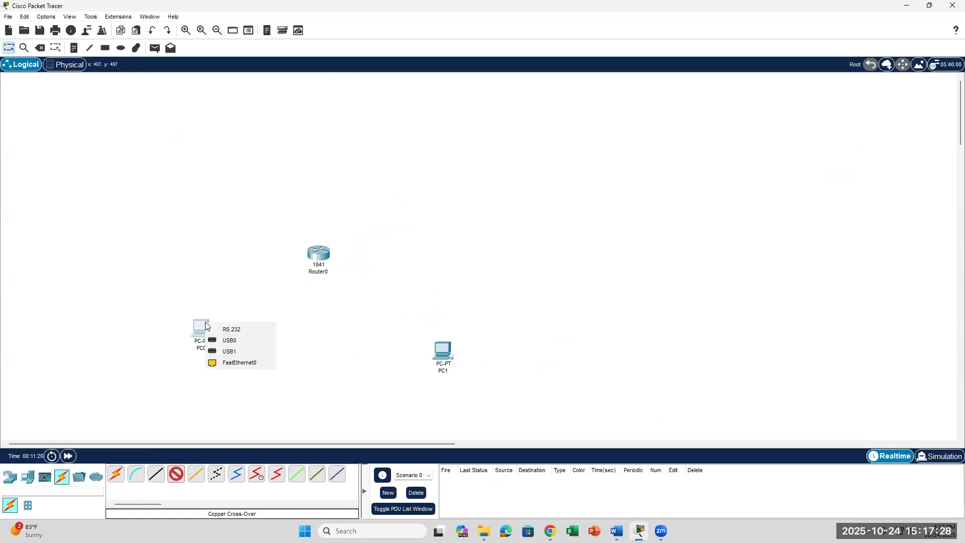
left_click(238, 363)
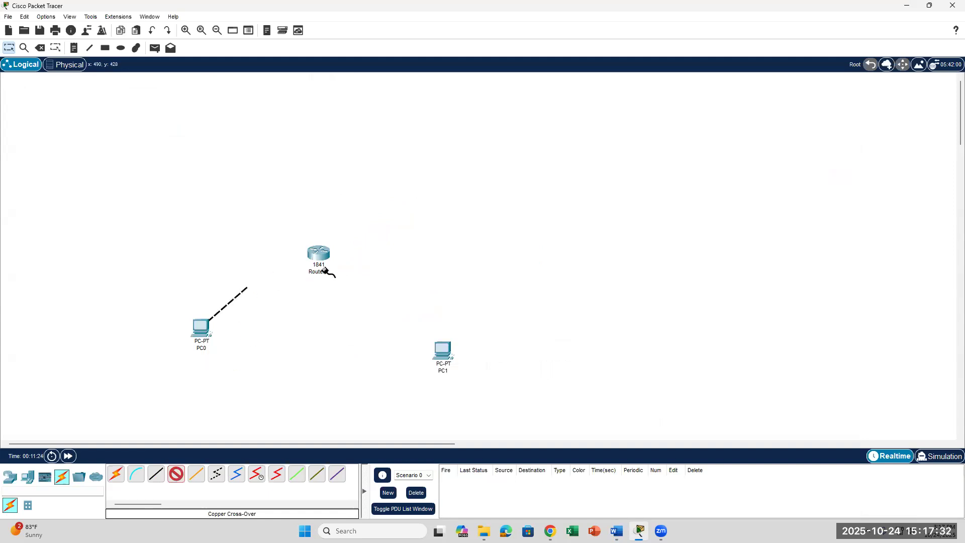
left_click(316, 258)
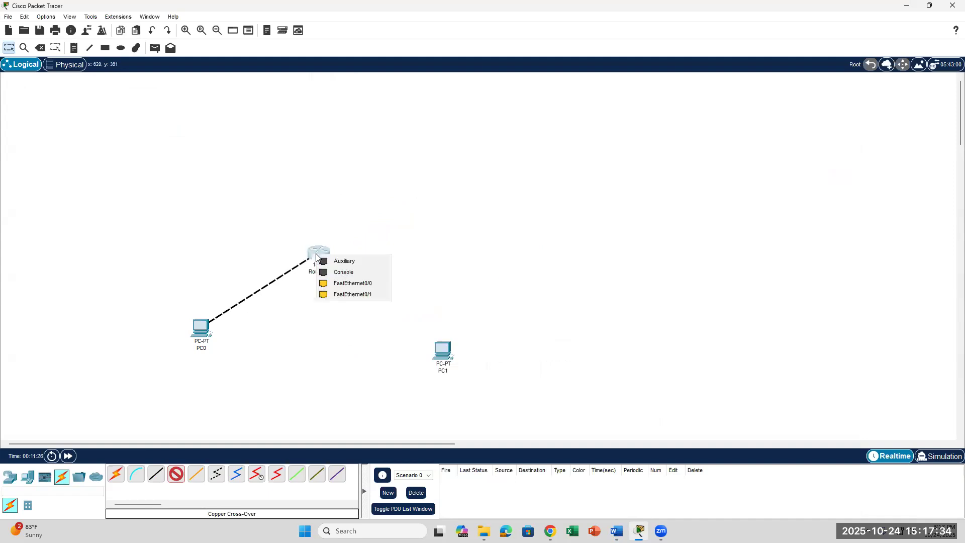
left_click(332, 286)
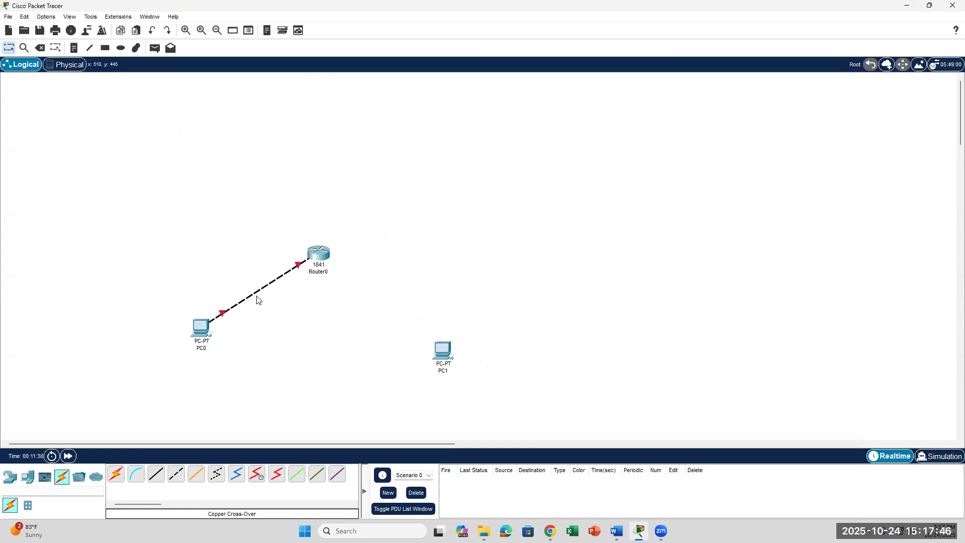
Step: Move PC1 up level with PC0, check lab step 7 in Word, and connect PC1's FastEthernet0 to the router's FastEthernet0/1 with copper crossover cable
left_click_drag(450, 350, 462, 330)
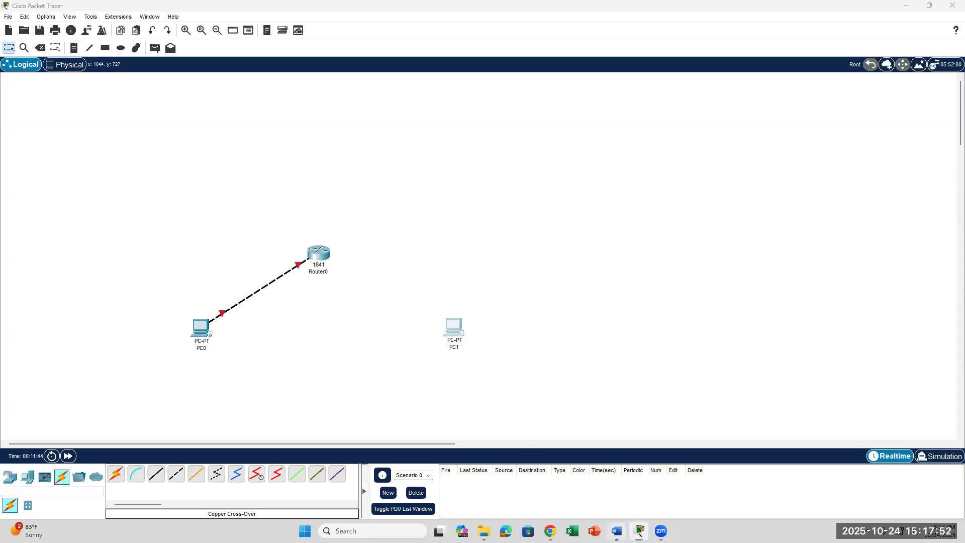
left_click(617, 530)
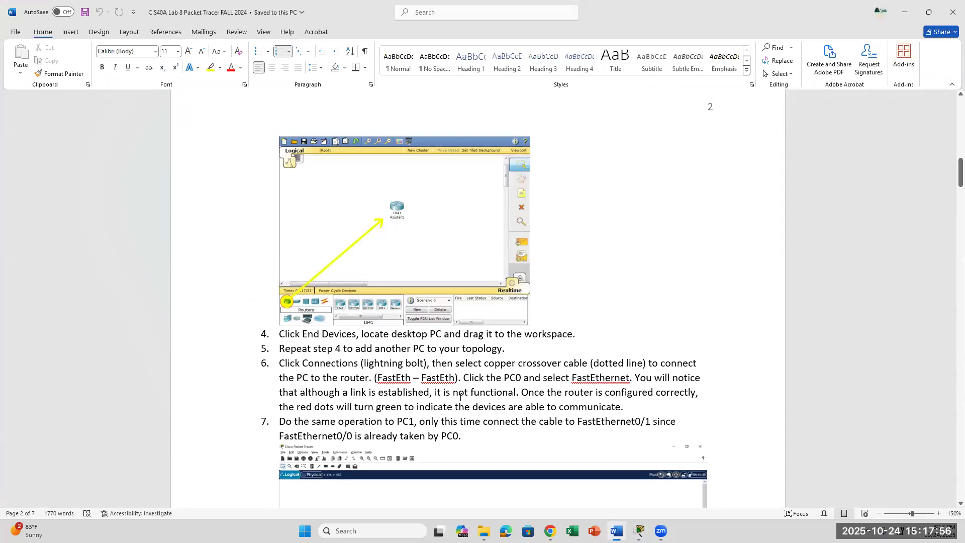
scroll(460, 397, "down", 3)
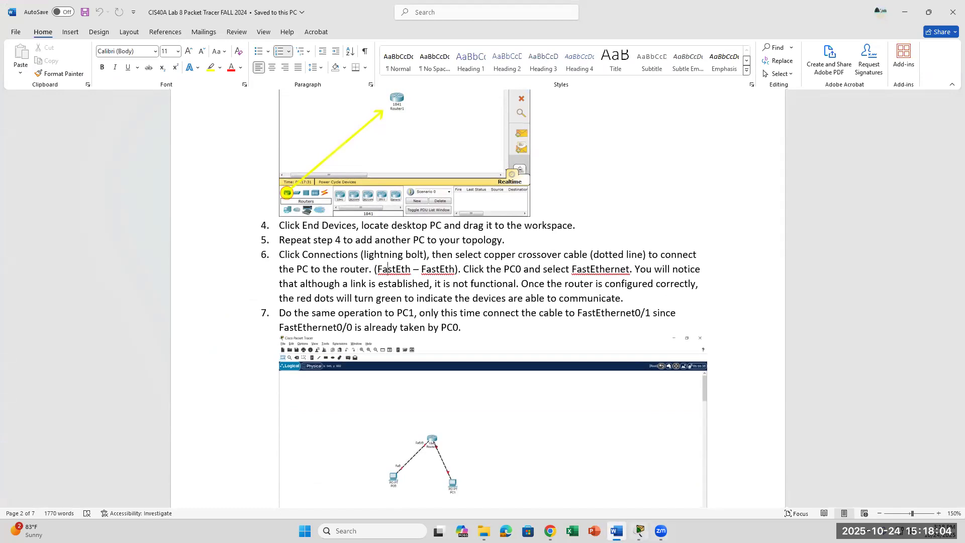
left_click(639, 531)
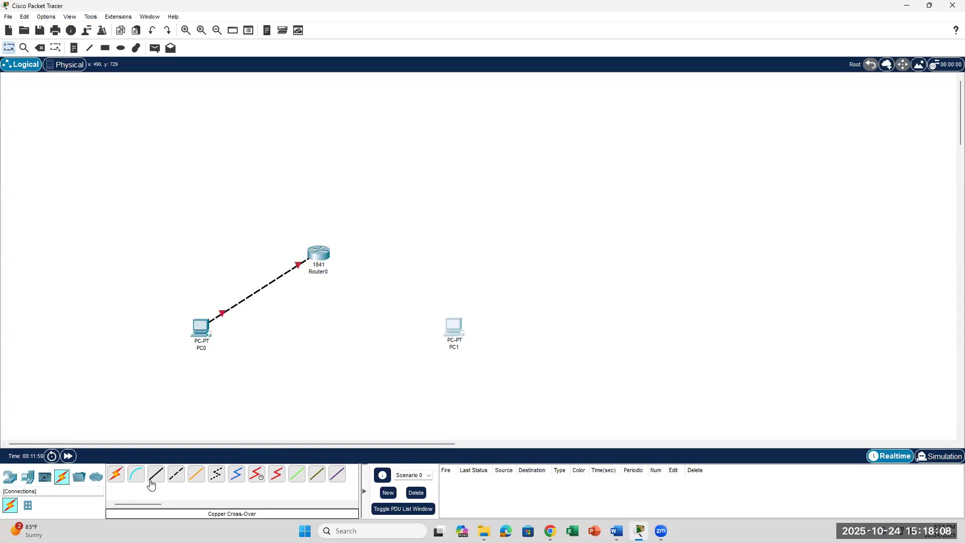
left_click(172, 477)
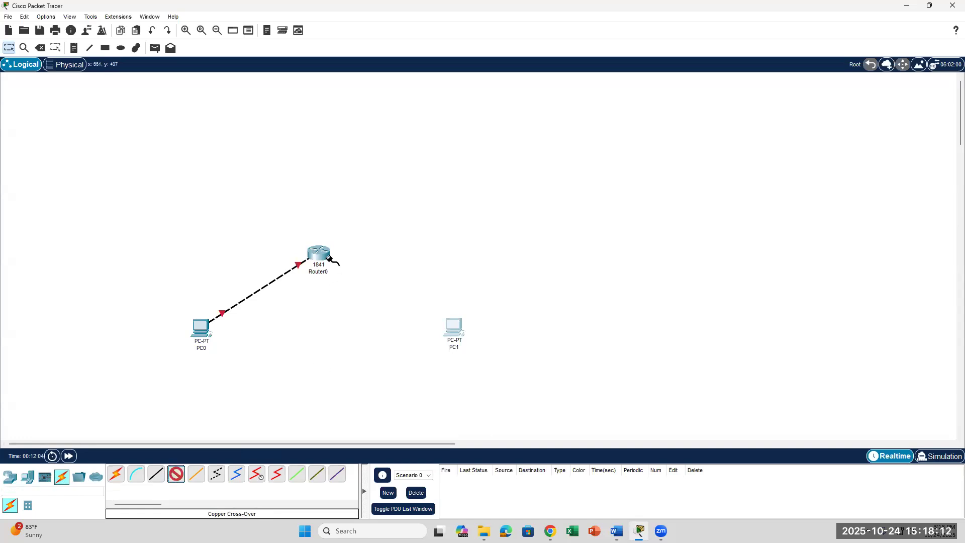
left_click(457, 325)
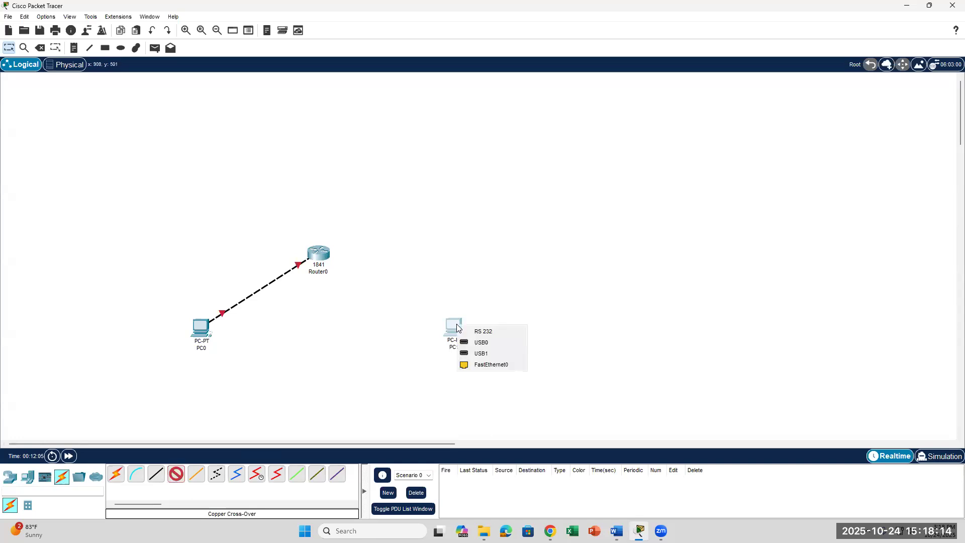
left_click(491, 370)
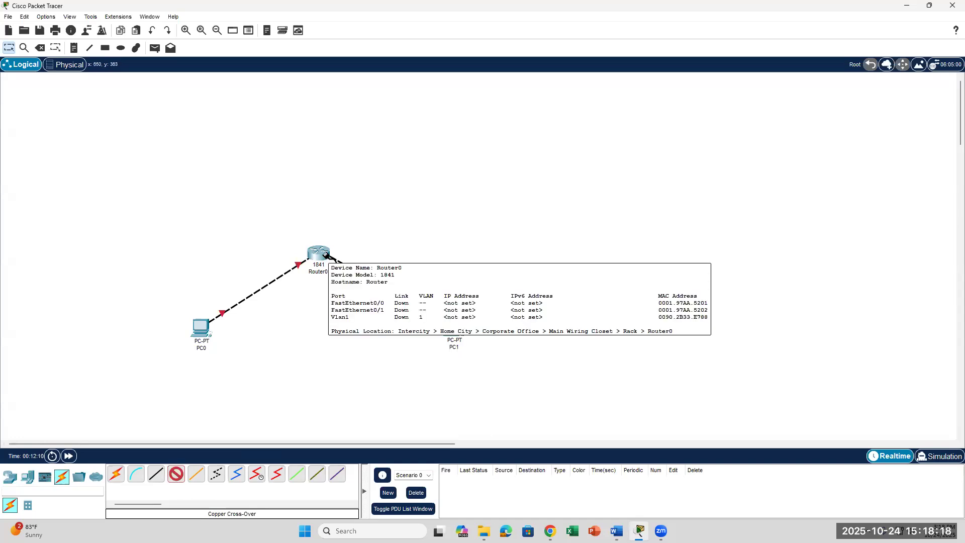
left_click(325, 255)
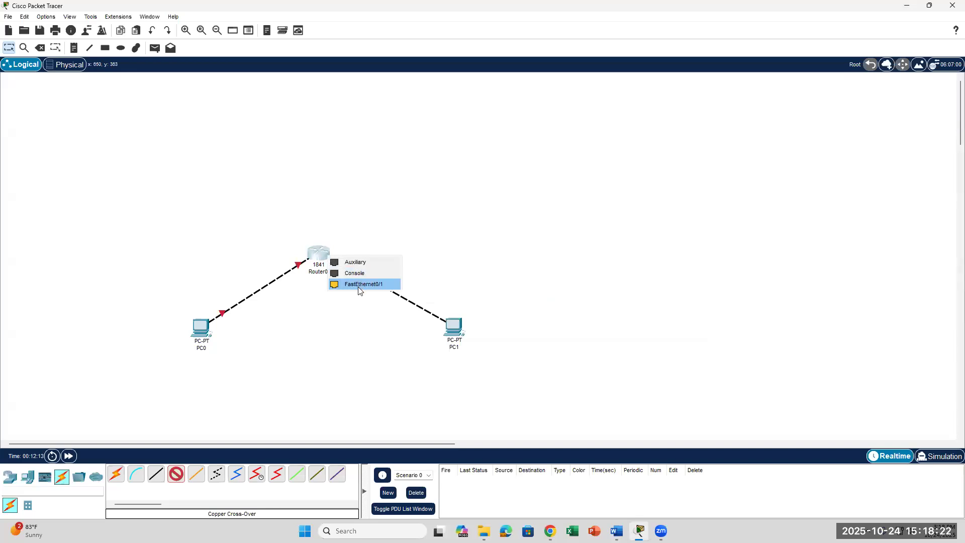
left_click(357, 285)
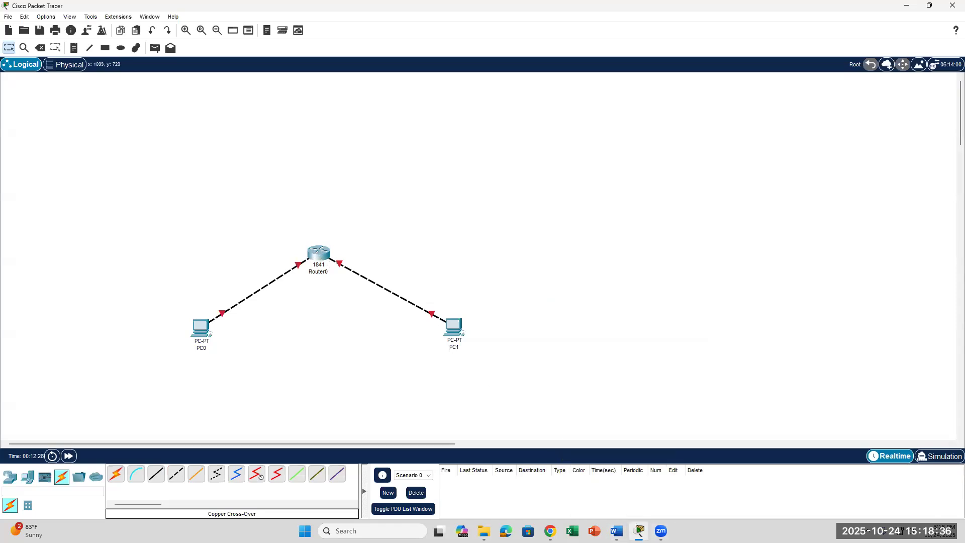
Step: Switch to the Word lab document, compare the reference topology and read step 8 on verifying the router's power
left_click(616, 531)
scroll(494, 417, "down", 5)
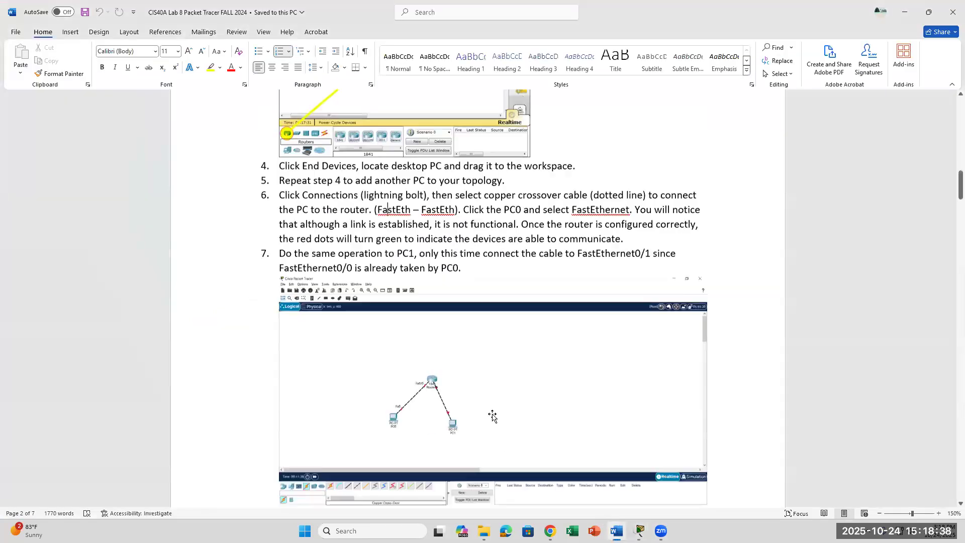
scroll(494, 415, "down", 1)
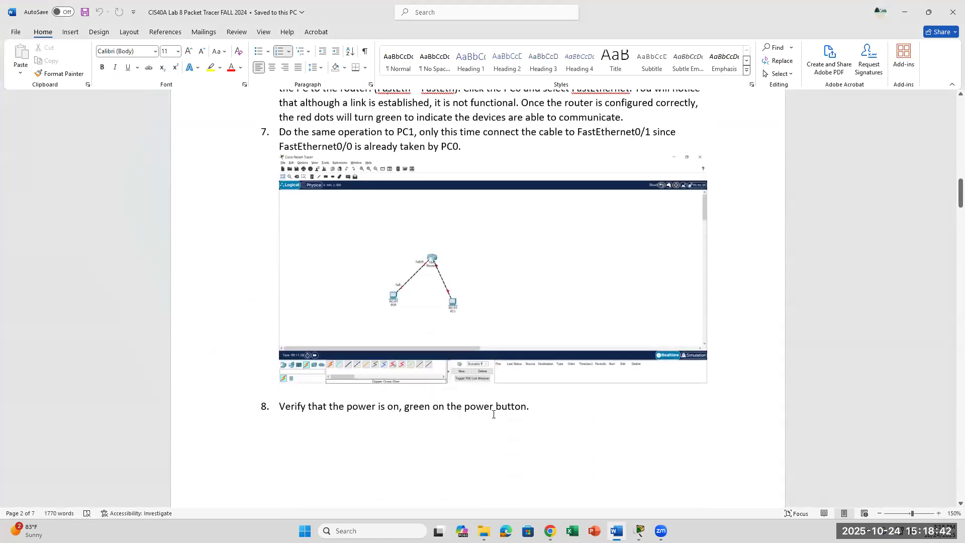
scroll(494, 414, "down", 8)
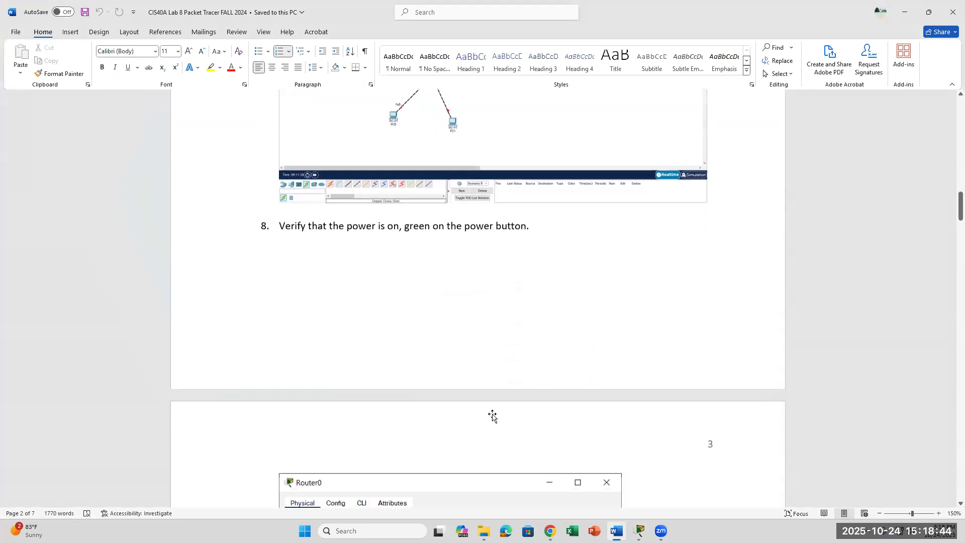
scroll(492, 415, "down", 2)
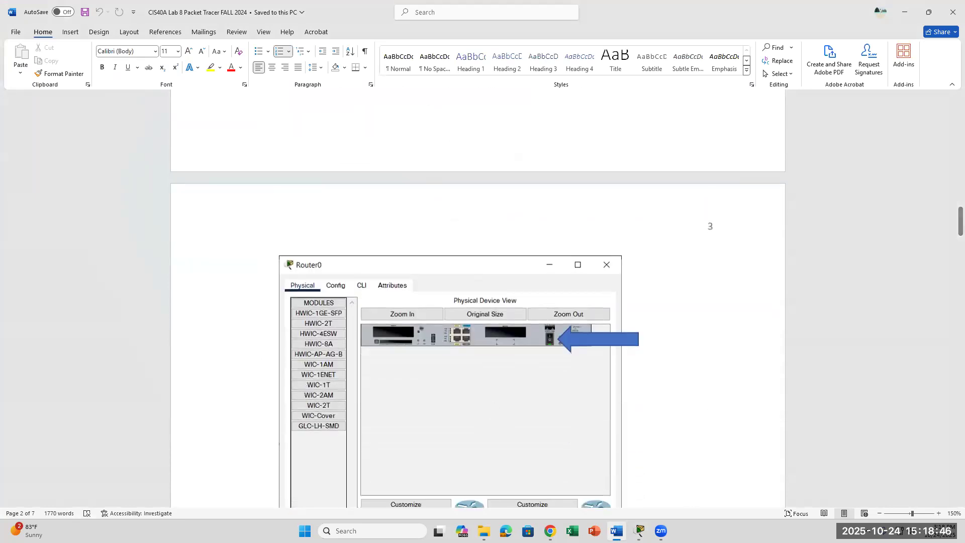
Step: Switch to Packet Tracer, open the router's physical device view beside the topology and check its power switch
left_click(639, 530)
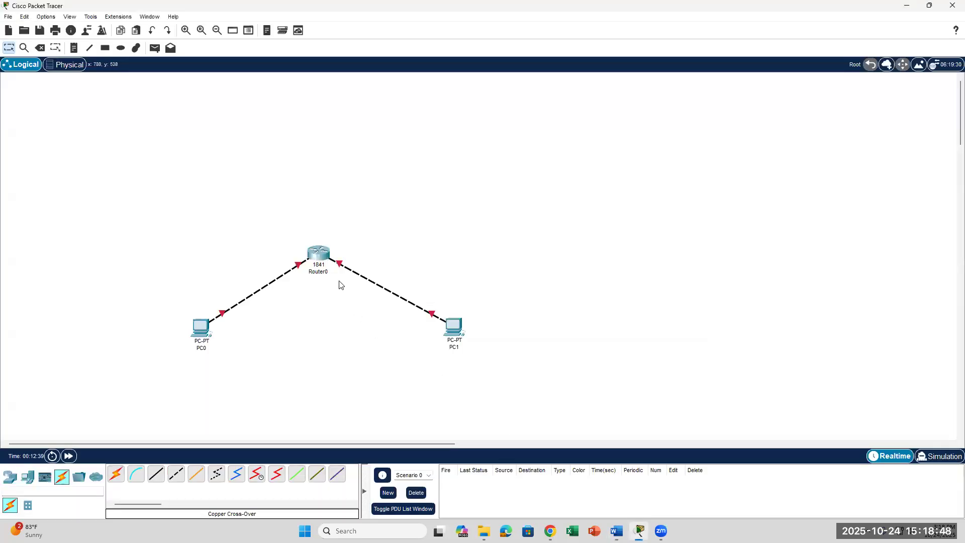
left_click(323, 258)
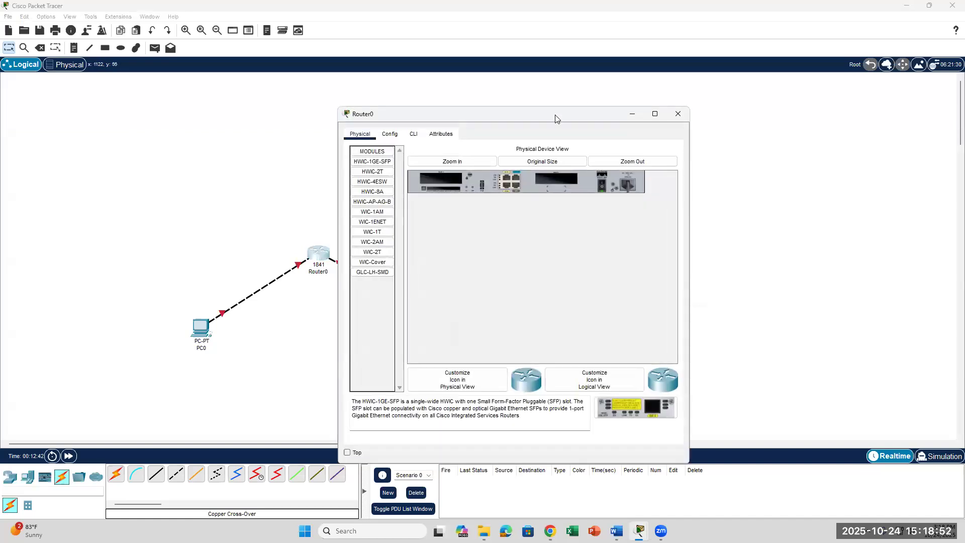
left_click_drag(556, 118, 740, 108)
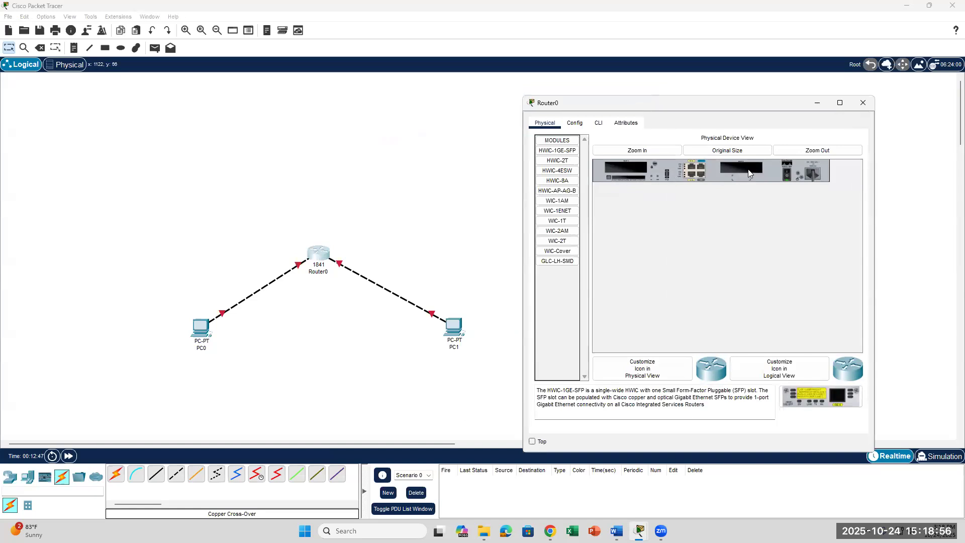
left_click(788, 175)
Step: Switch to the Word lab document and compare the step 8 power switch illustration, looking ahead to the CLI setup steps
left_click(616, 531)
scroll(604, 387, "down", 4)
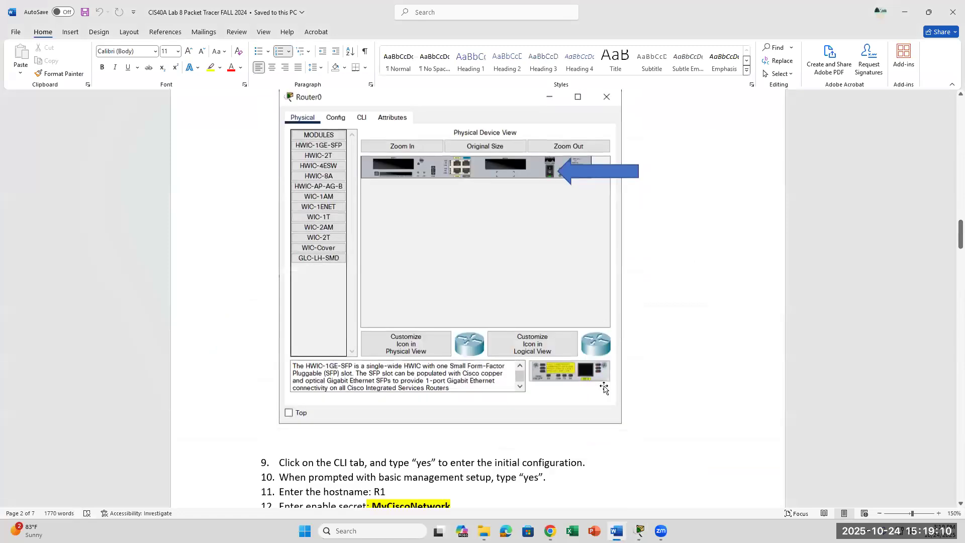
scroll(604, 387, "up", 7)
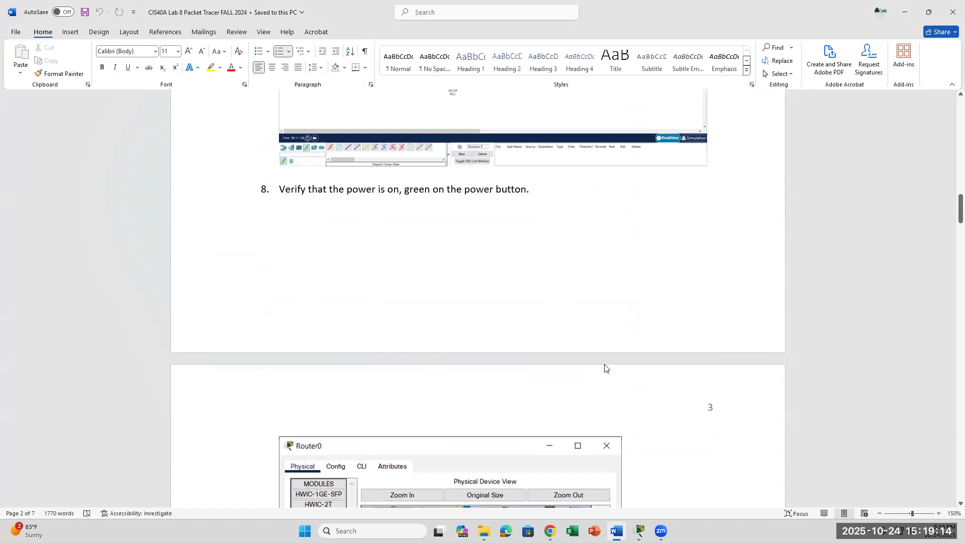
scroll(604, 369, "down", 5)
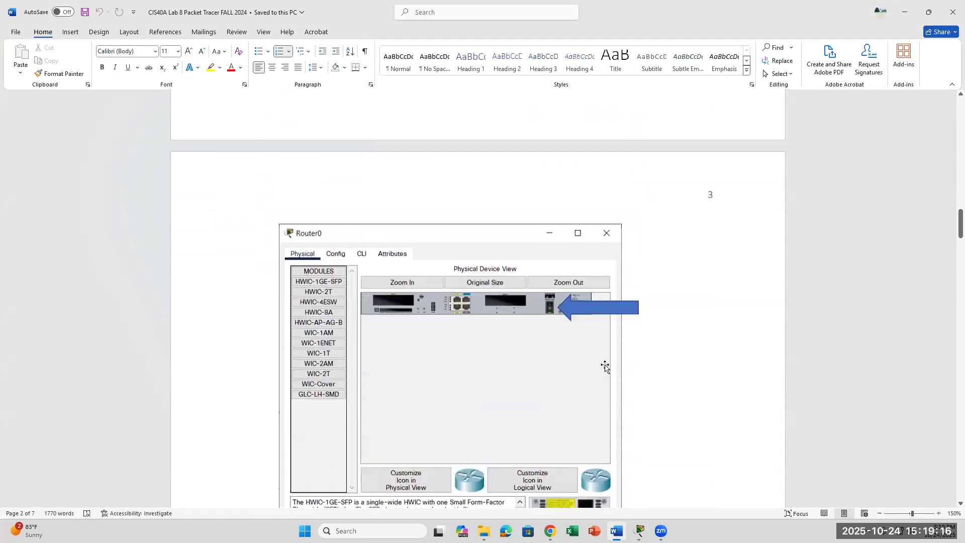
Step: Switch to Packet Tracer, open Router0's CLI beside lab step 9, and answer yes to entering the initial configuration dialog
scroll(605, 367, "down", 6)
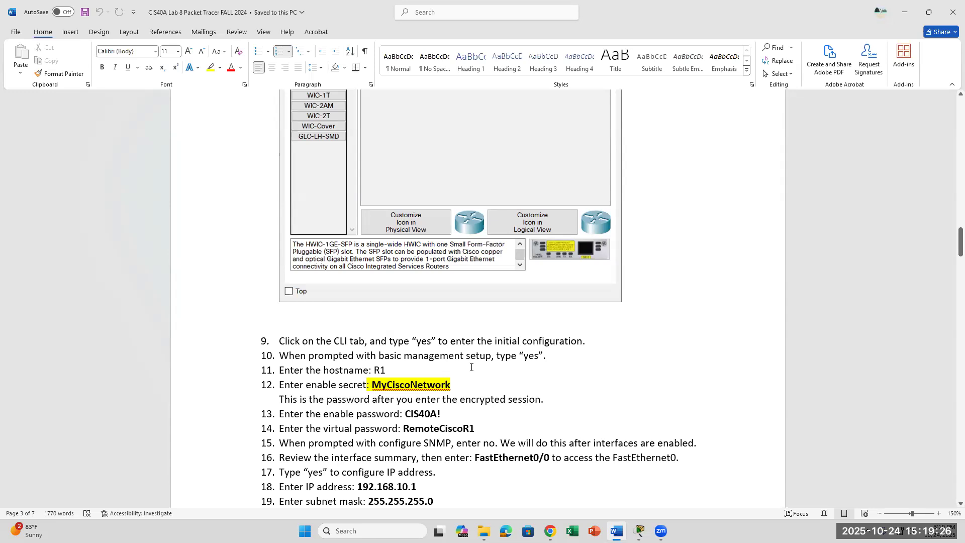
left_click(647, 527)
left_click(692, 474)
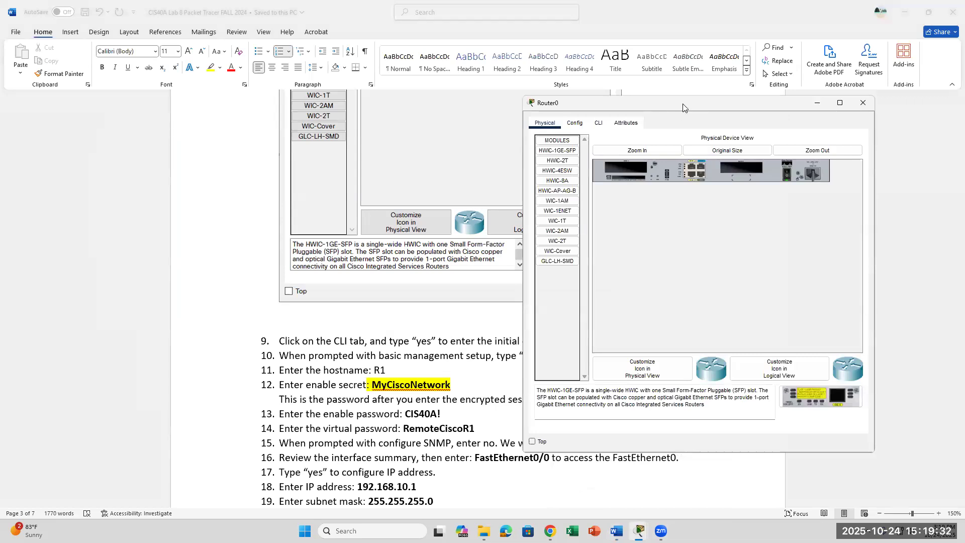
left_click_drag(683, 107, 738, 87)
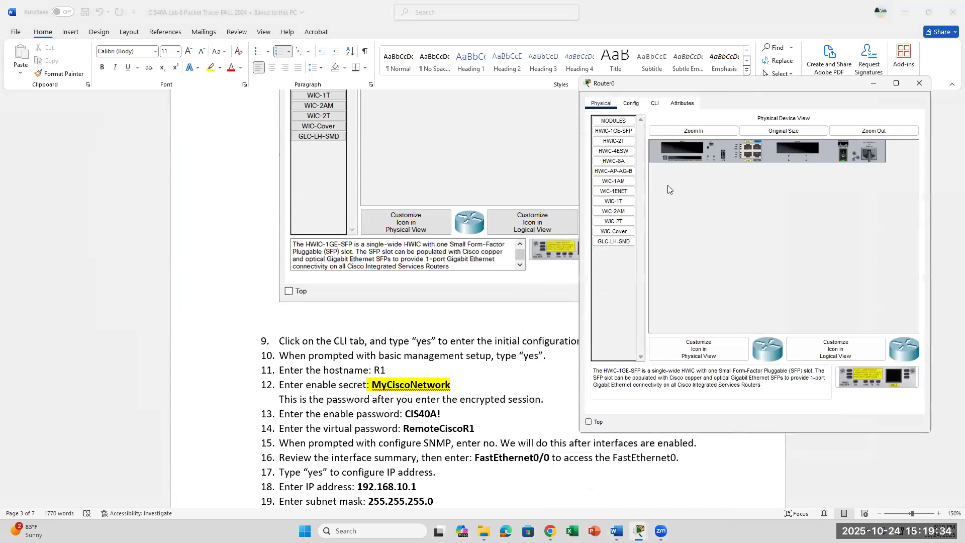
left_click(655, 105)
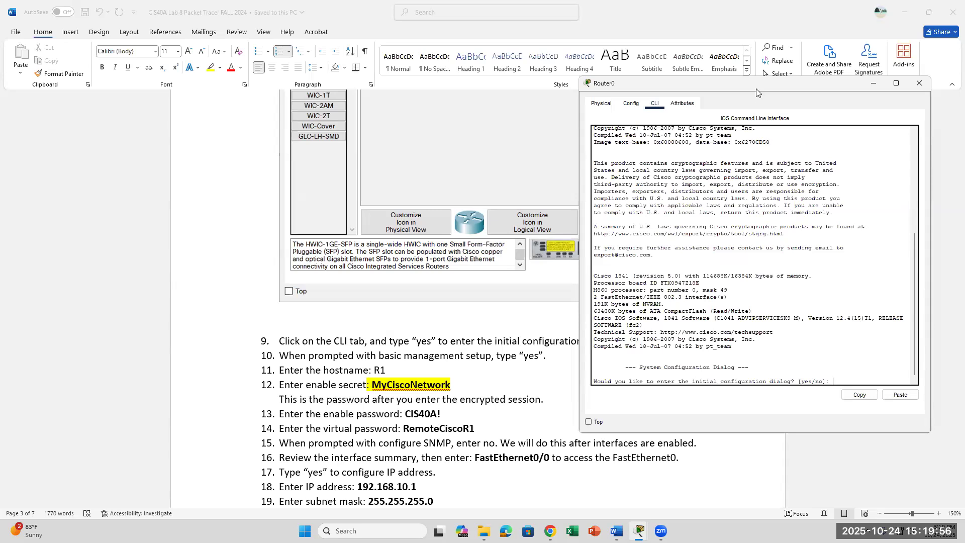
left_click_drag(756, 88, 771, 83)
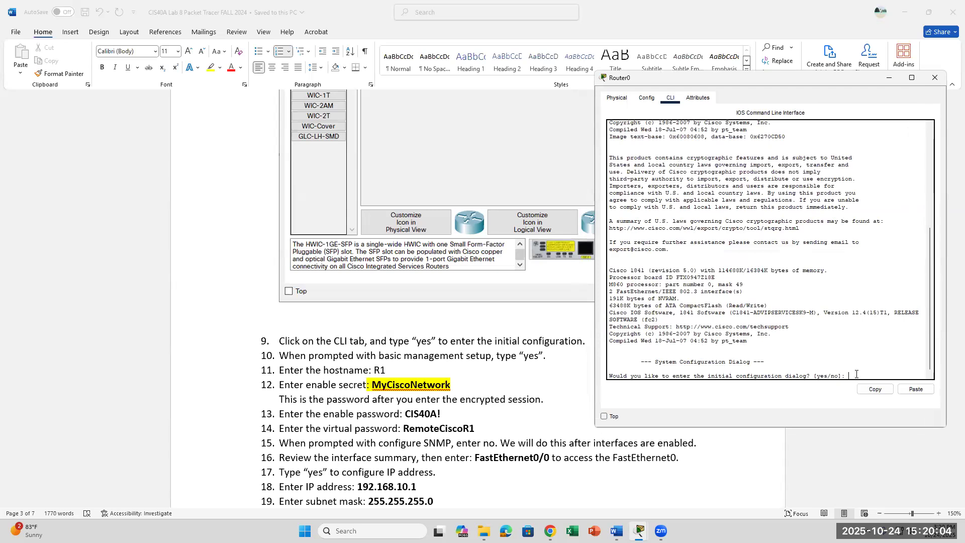
type("yes")
key("Return")
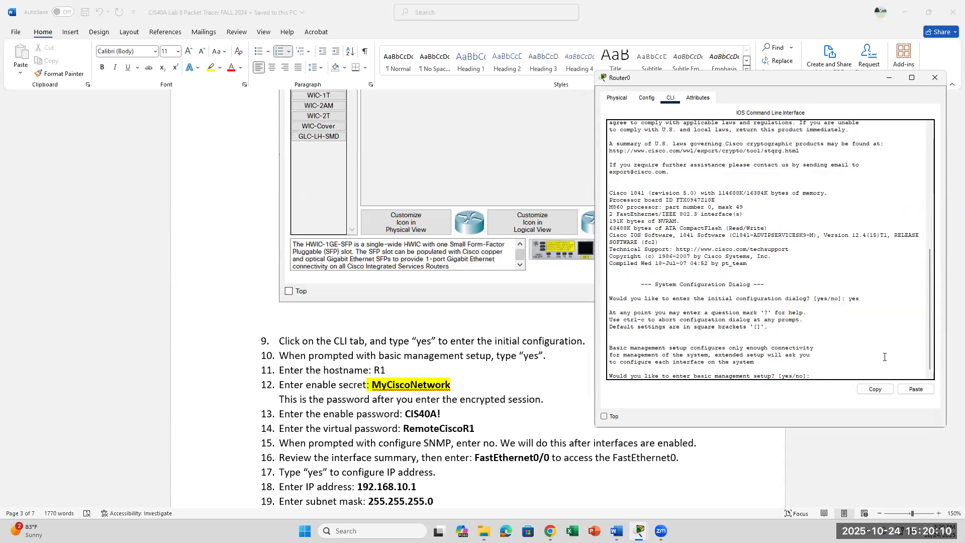
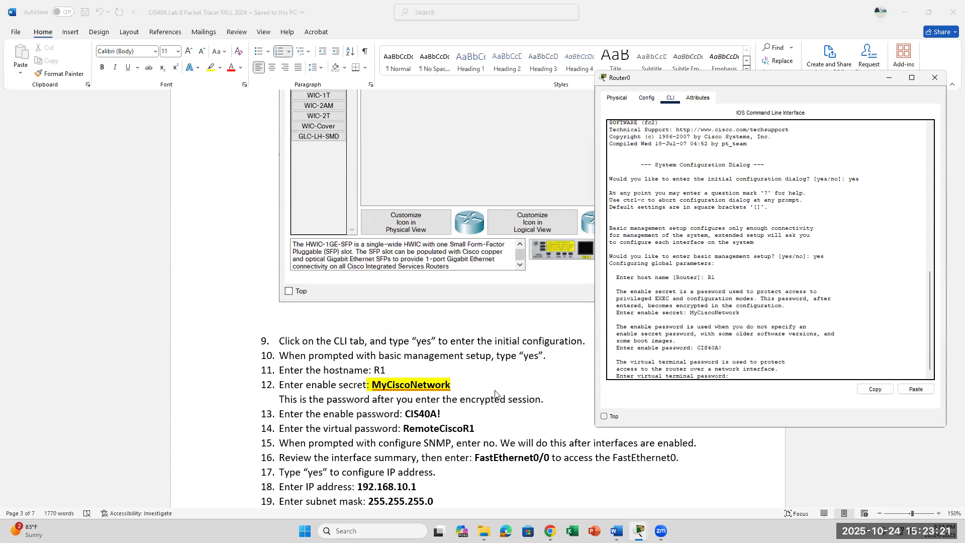
Step: Enter the virtual terminal password from lab step 14 and answer no to configuring SNMP network management
type("RemoteCiscoR1")
key("Return")
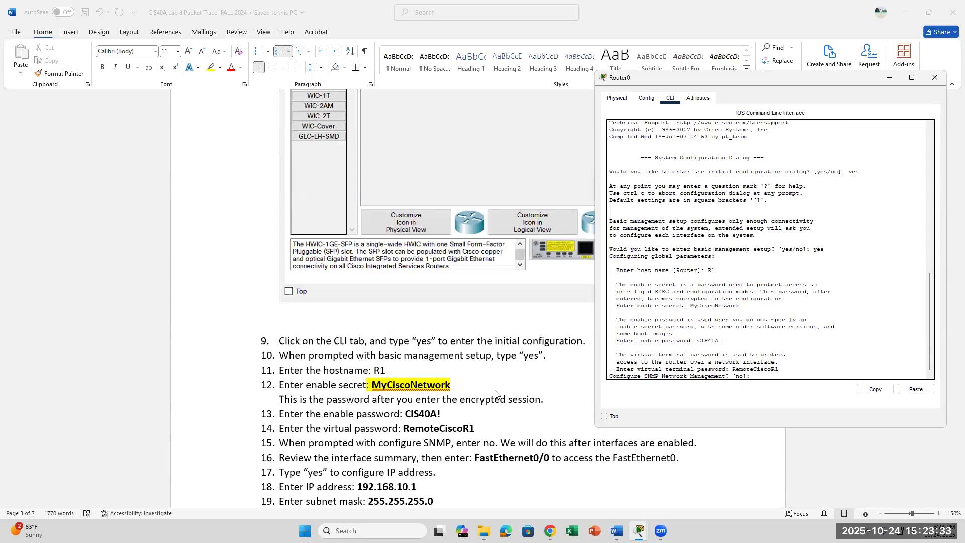
scroll(432, 447, "down", 1)
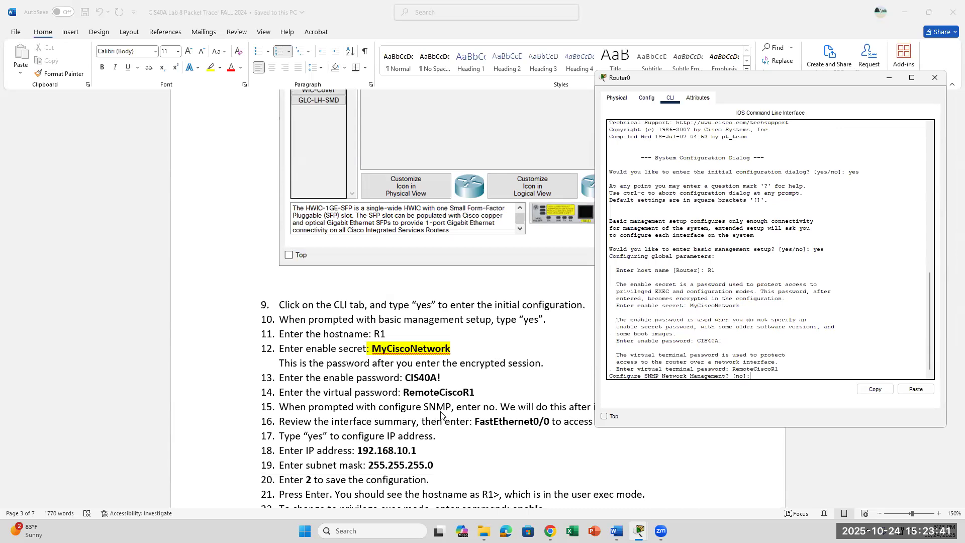
type("no")
left_click_drag(655, 80, 659, 49)
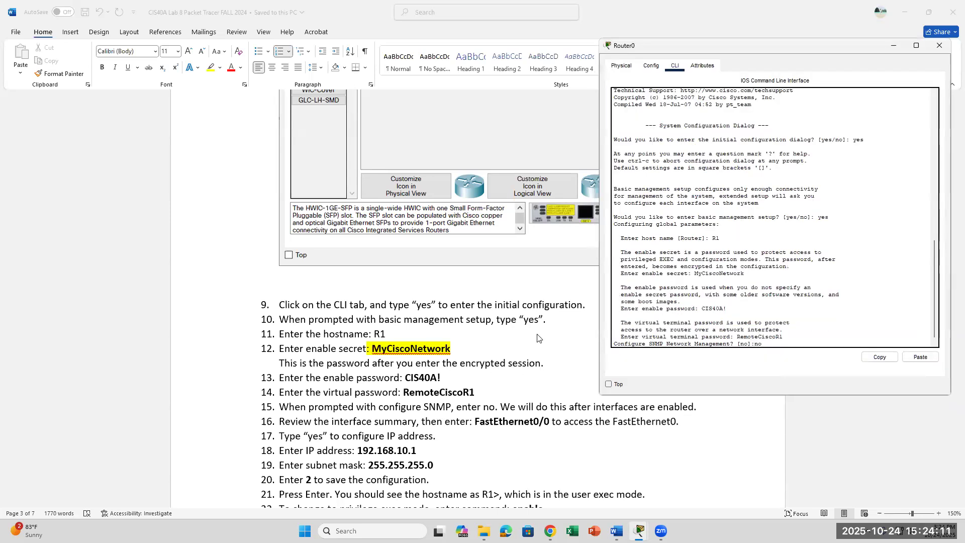
key("Return")
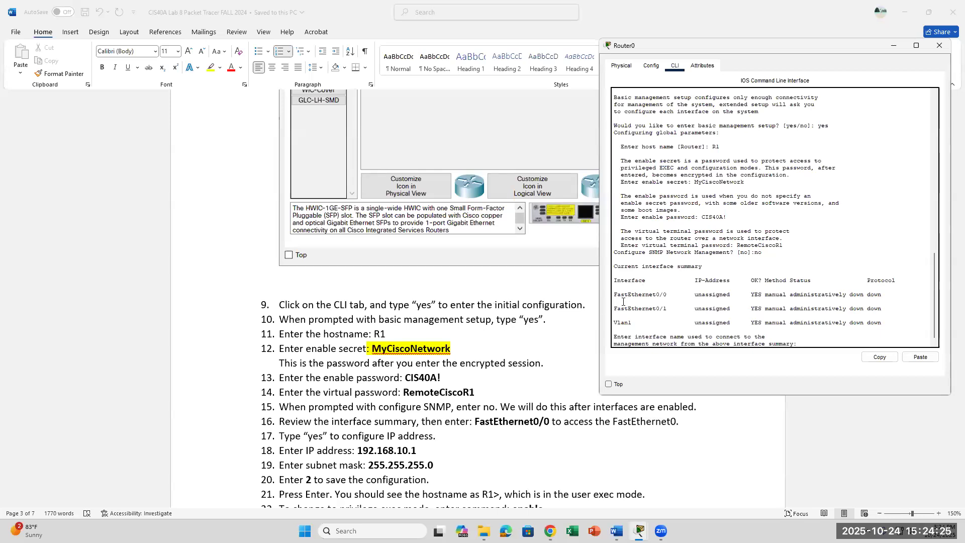
Step: Review the current interface summary, checking the IP address and status of FastEthernet0/0, FastEthernet0/1 and Vlan1
left_click_drag(882, 295, 606, 299)
left_click_drag(883, 310, 661, 308)
left_click(663, 308)
double_click(624, 323)
left_click_drag(691, 324, 739, 328)
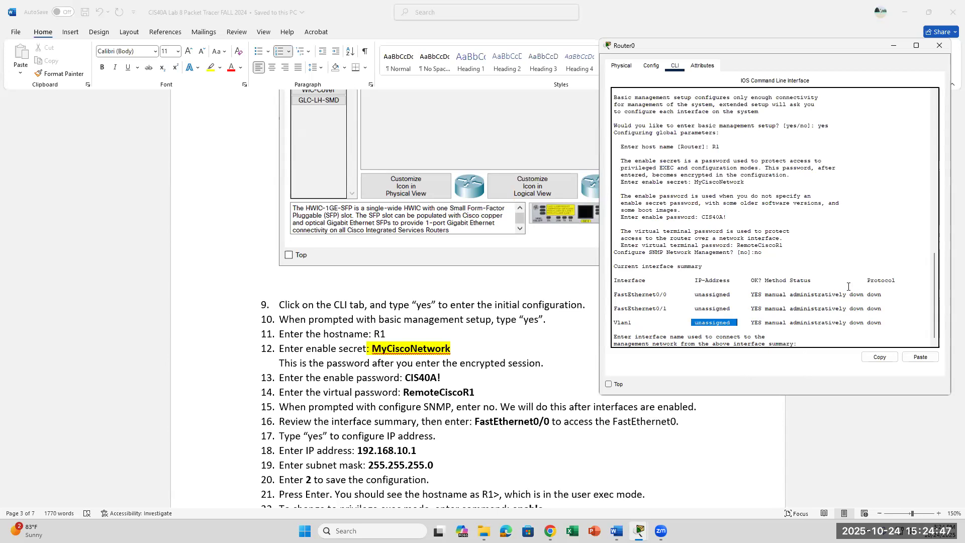
left_click_drag(851, 294, 886, 316)
left_click(887, 329)
left_click(806, 344)
left_click_drag(668, 295, 611, 296)
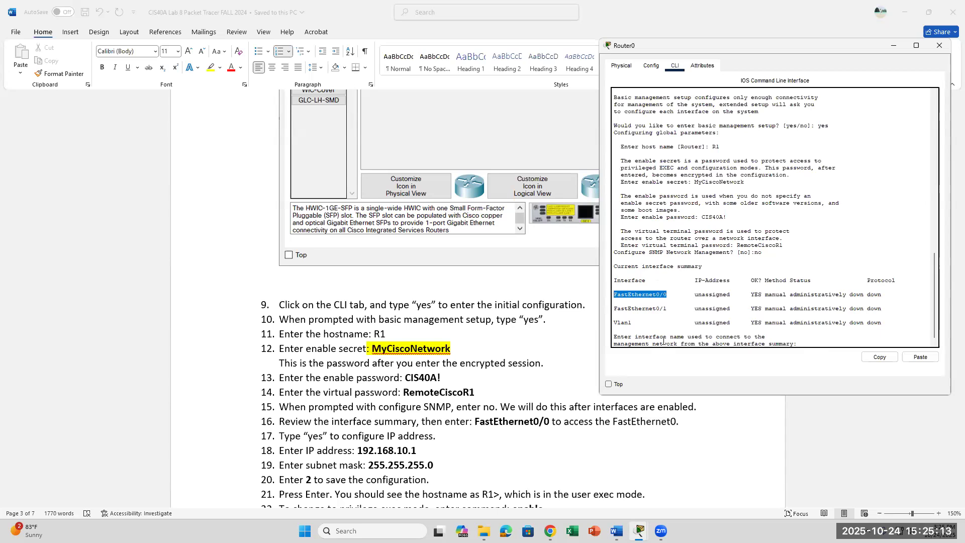
Step: Specify FastEthernet0/0 as the interface used to connect to the management network
left_click(804, 336)
left_click(810, 343)
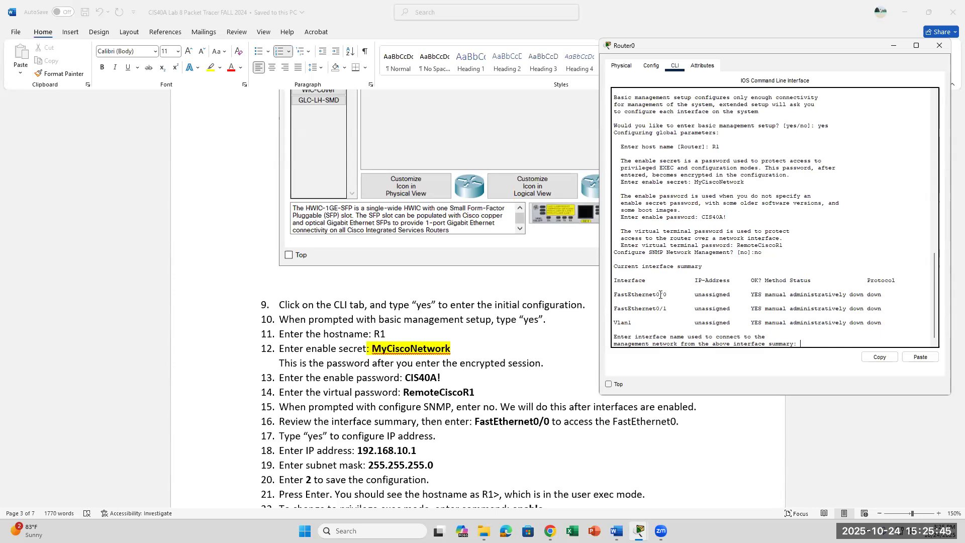
type("astEthernet")
type("0/0")
key("Return")
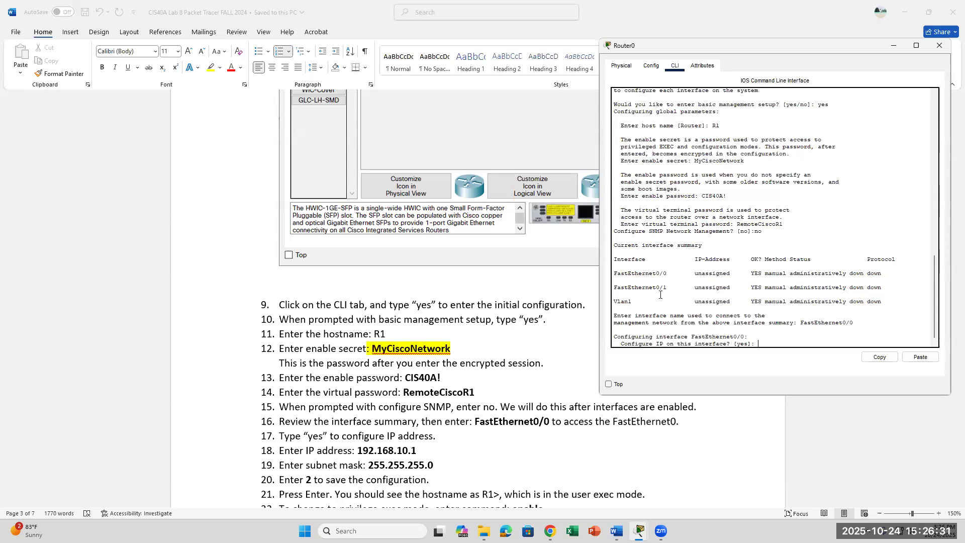
Step: Agree to configure IP on FastEthernet0/0 with address 192.168.10.1 and subnet mask 255.255.255.0
type("yes")
key("Return")
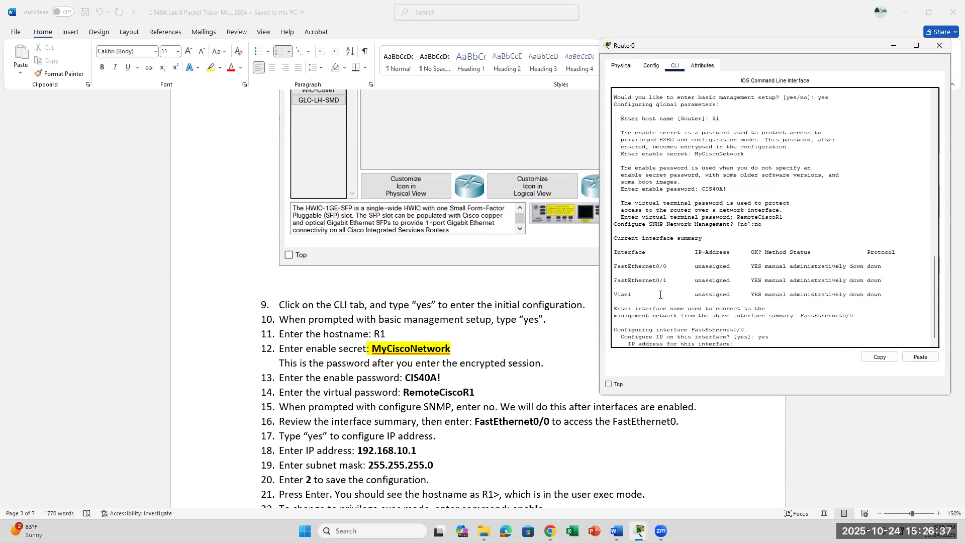
type("192.168.10.1")
key("Return")
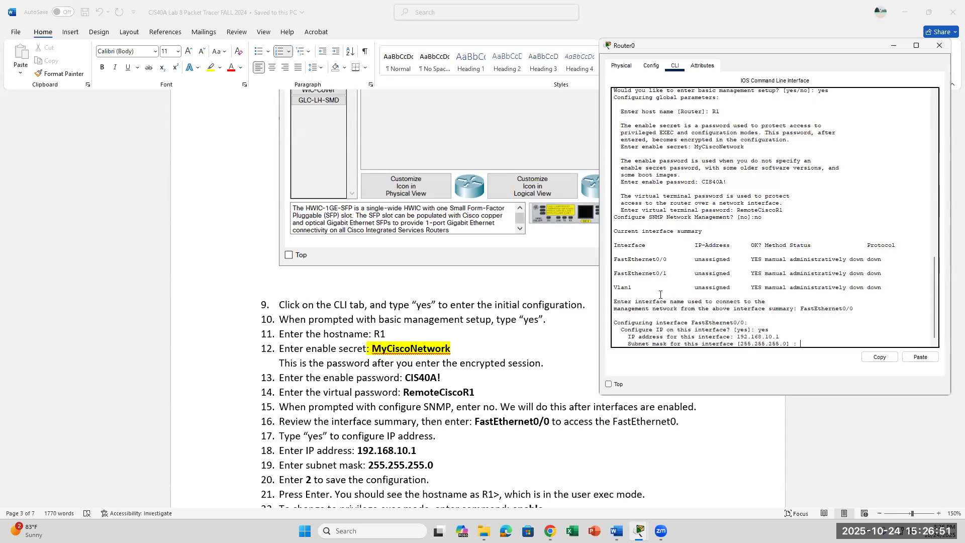
type("255.255.255.0")
key("Return")
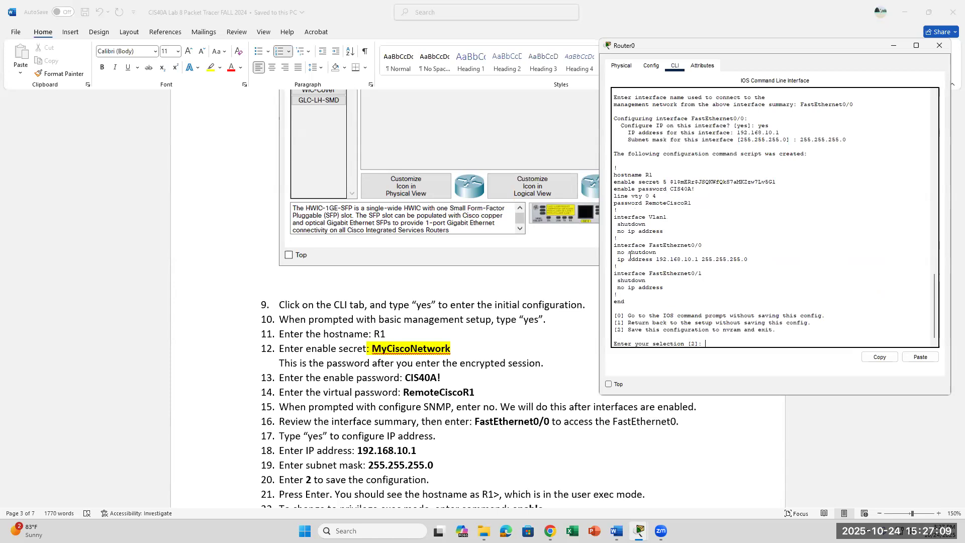
Step: Review the generated configuration script, examining the FastEthernet0/0 and FastEthernet0/1 shutdown and IP address lines
left_click_drag(615, 245, 717, 245)
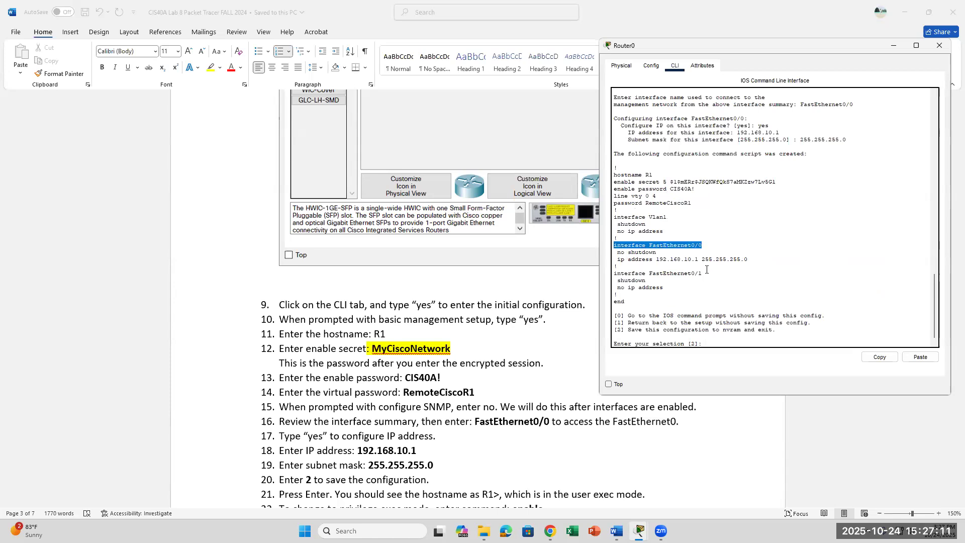
left_click(706, 265)
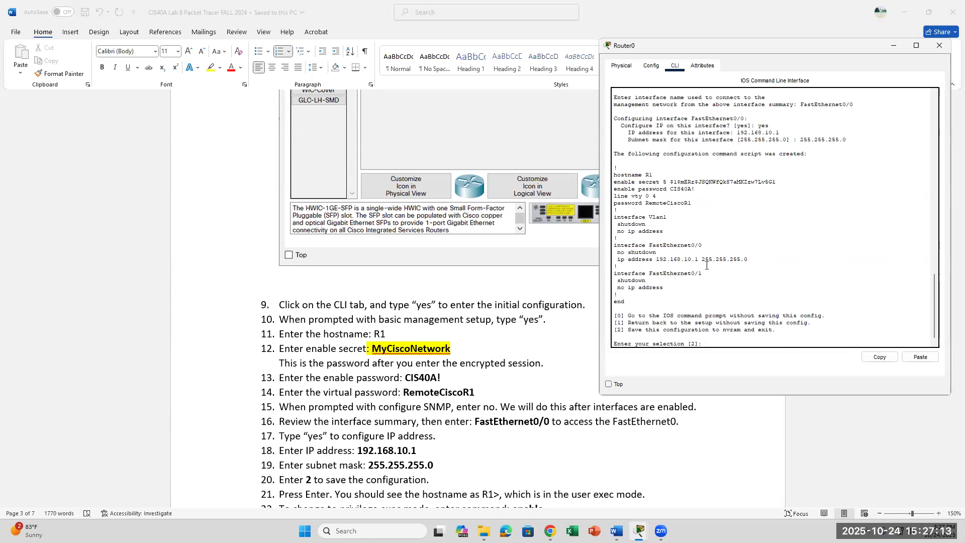
left_click_drag(618, 253, 657, 252)
left_click_drag(618, 259, 770, 257)
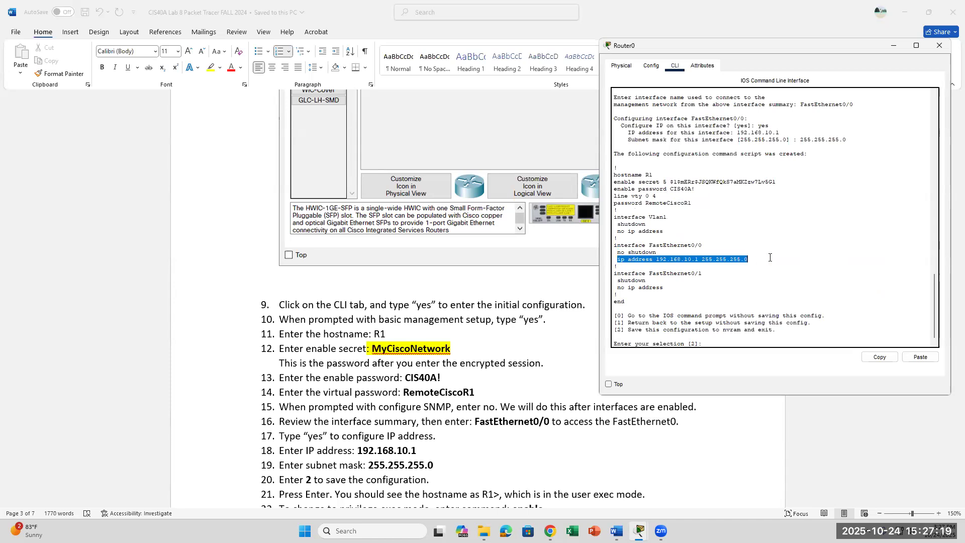
left_click(649, 259)
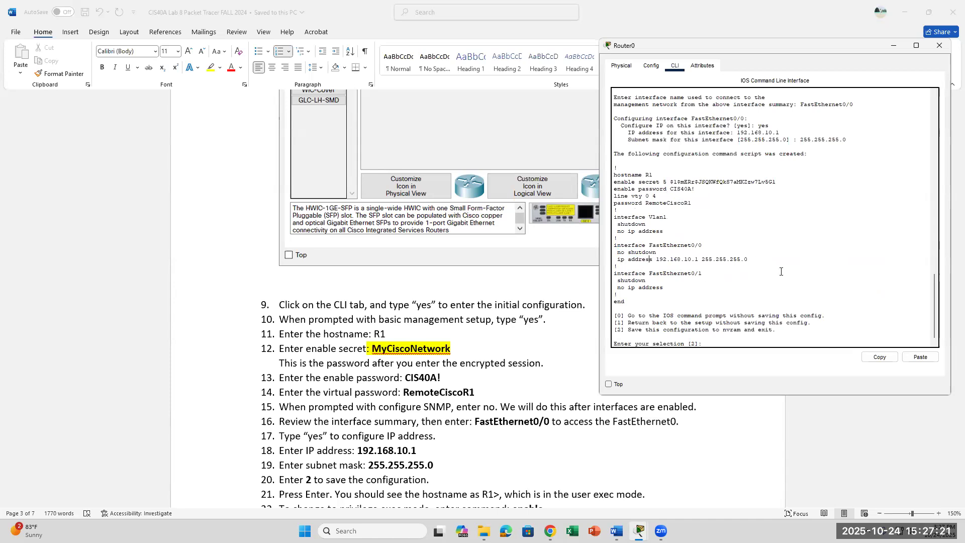
left_click(750, 260)
left_click_drag(702, 274, 613, 274)
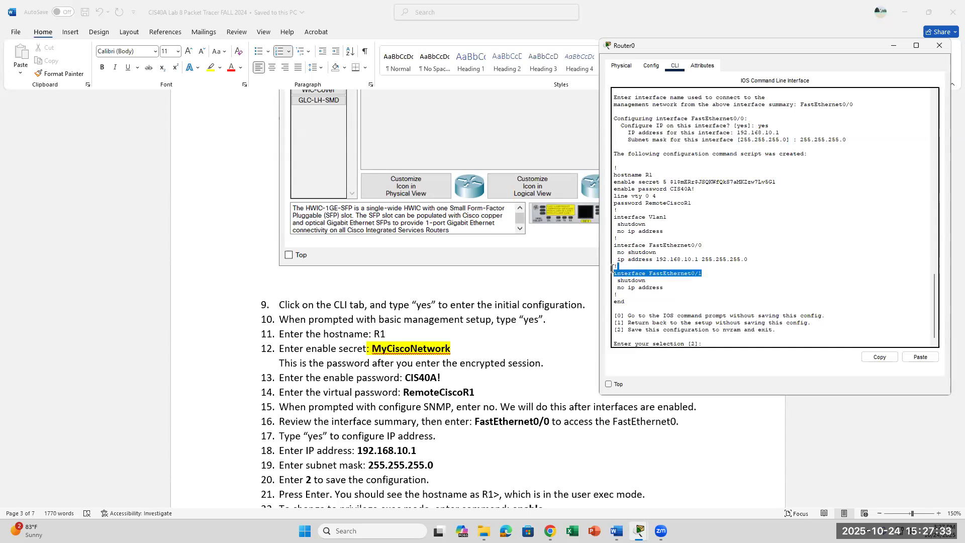
left_click(662, 280)
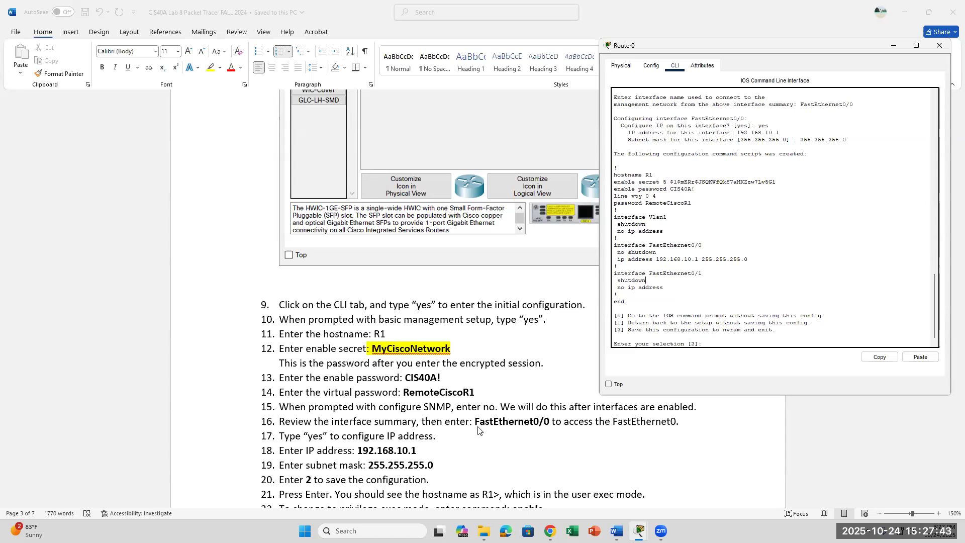
Step: Save the setup configuration to NVRAM with selection 2 and bring up the router's user exec prompt
scroll(588, 358, "down", 3)
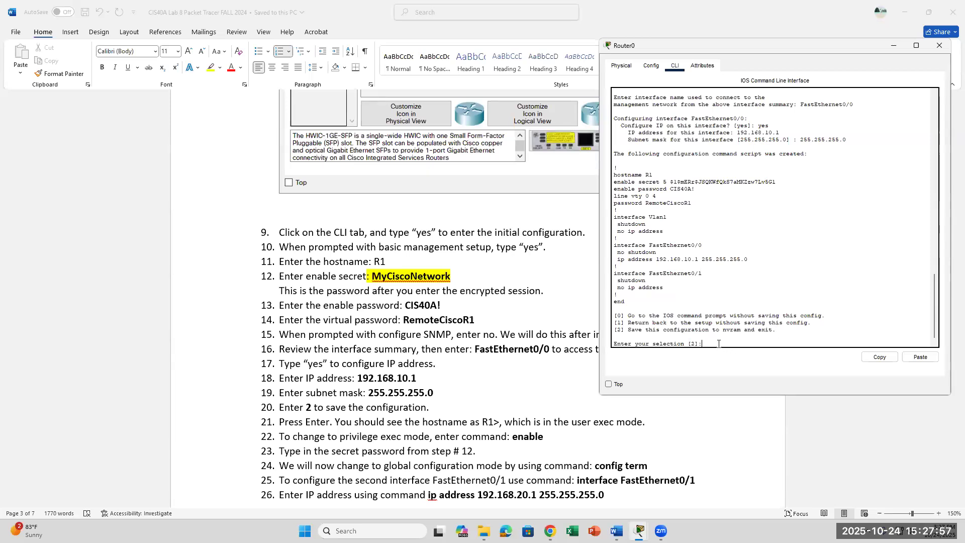
type("2")
key("Return")
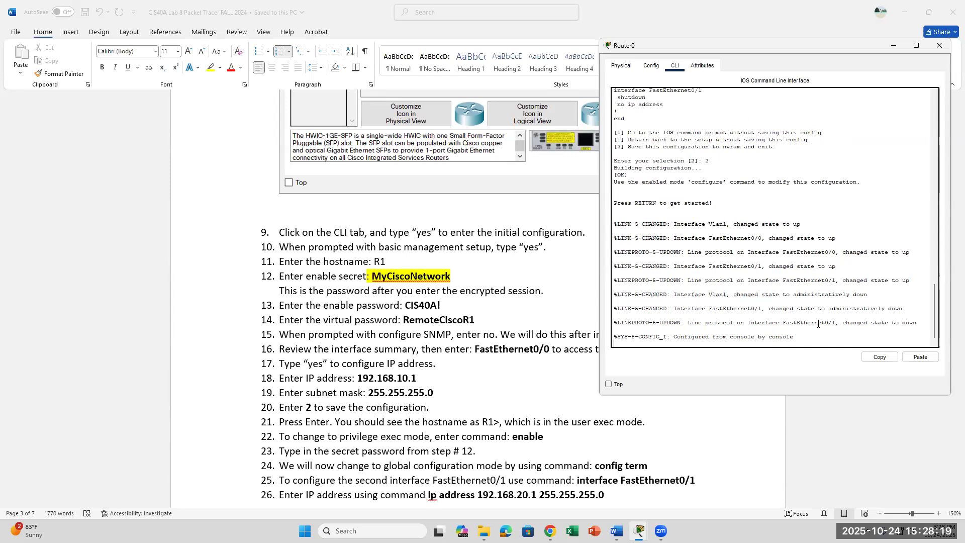
scroll(818, 325, "down", 1)
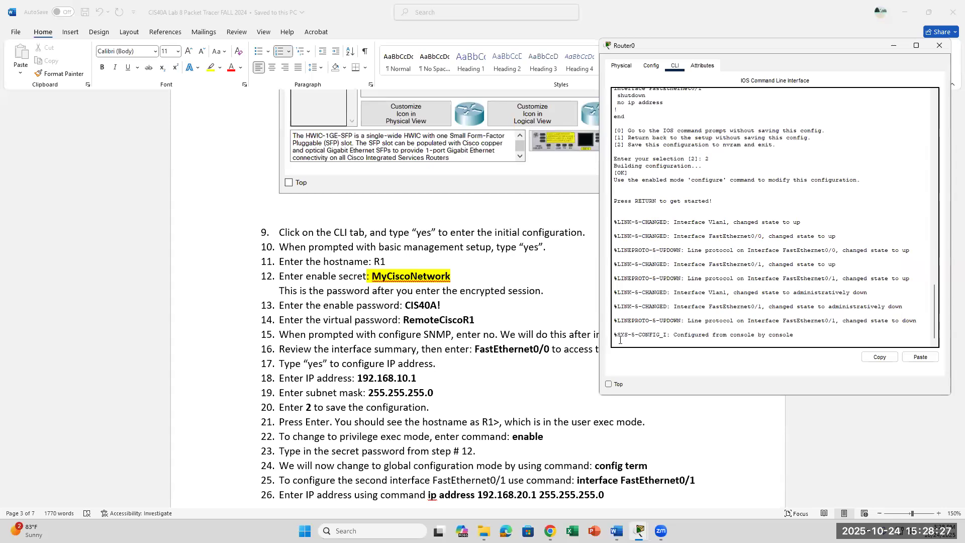
key("Return")
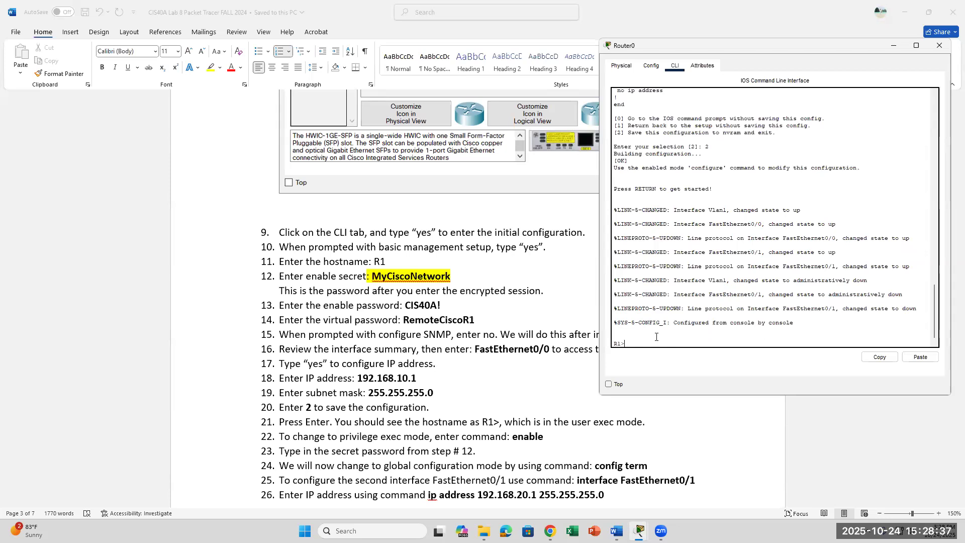
Step: Change the router to privileged exec mode with the enable command and submit the enable secret password
type("enable")
key("Return")
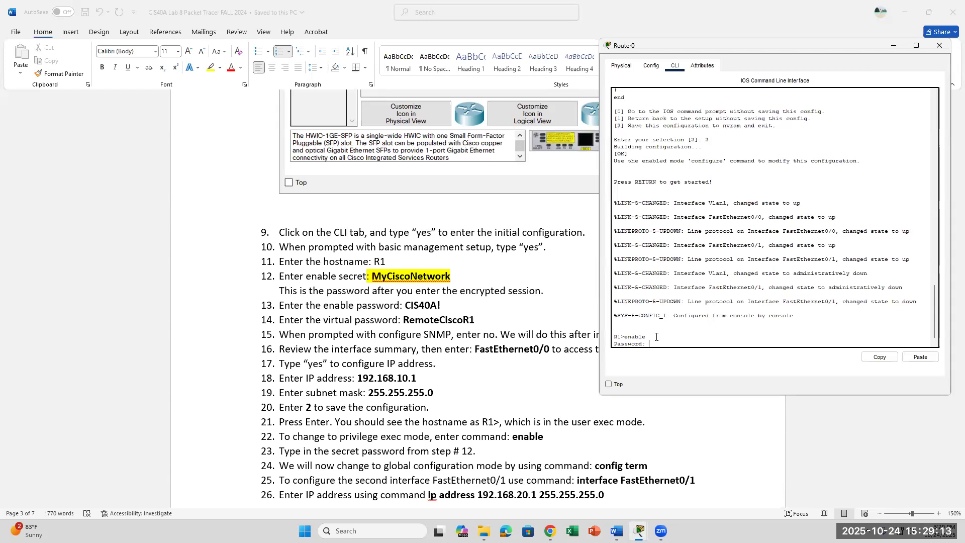
key("Return")
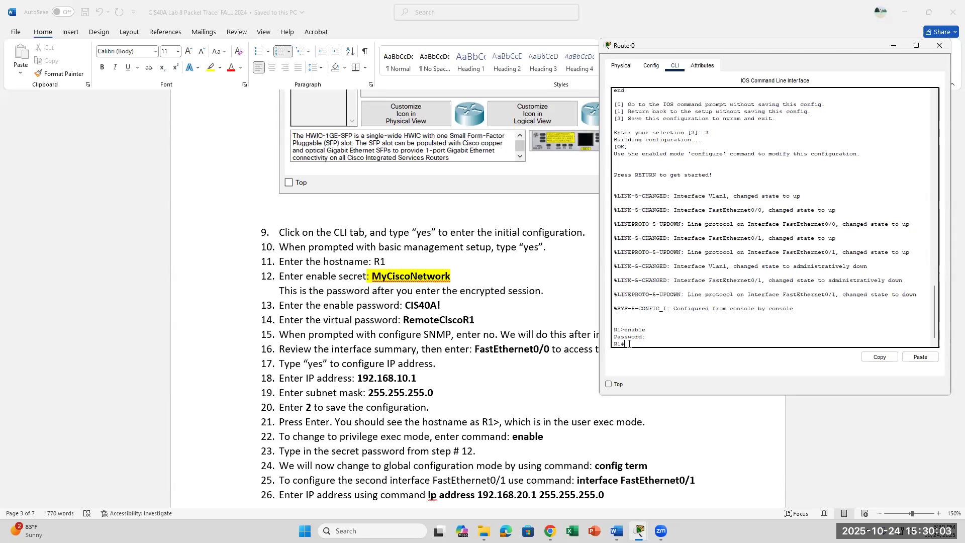
Step: Change the router to global configuration mode with the command config term
scroll(506, 441, "down", 1)
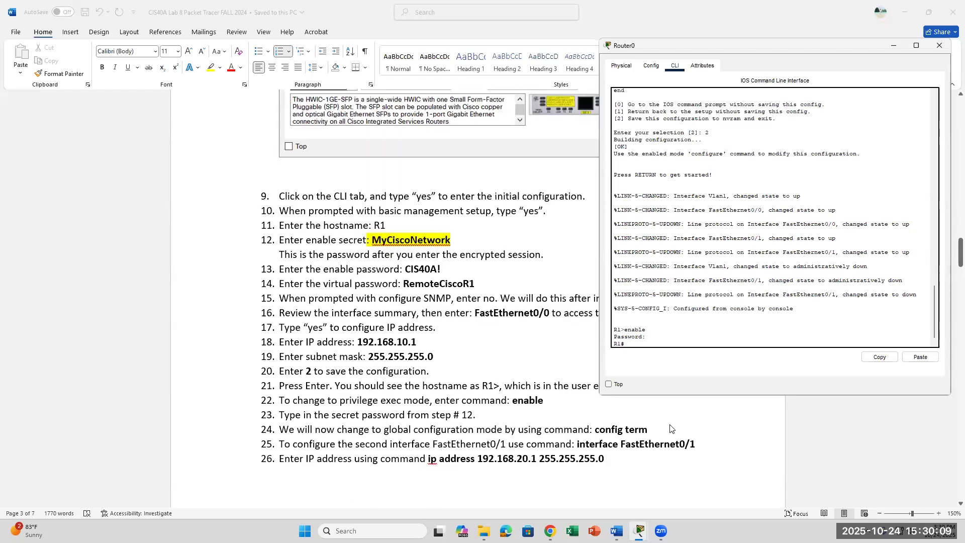
type("config term")
key("Return")
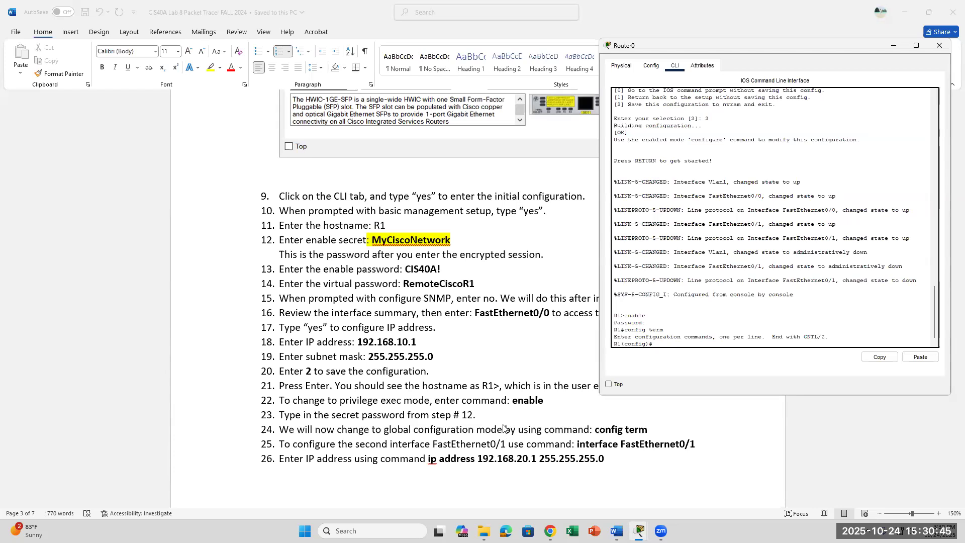
Step: Enter interface configuration mode for the second interface with the command interface FastEthernet0/1
scroll(504, 428, "down", 1)
scroll(504, 428, "up", 1)
scroll(504, 428, "down", 1)
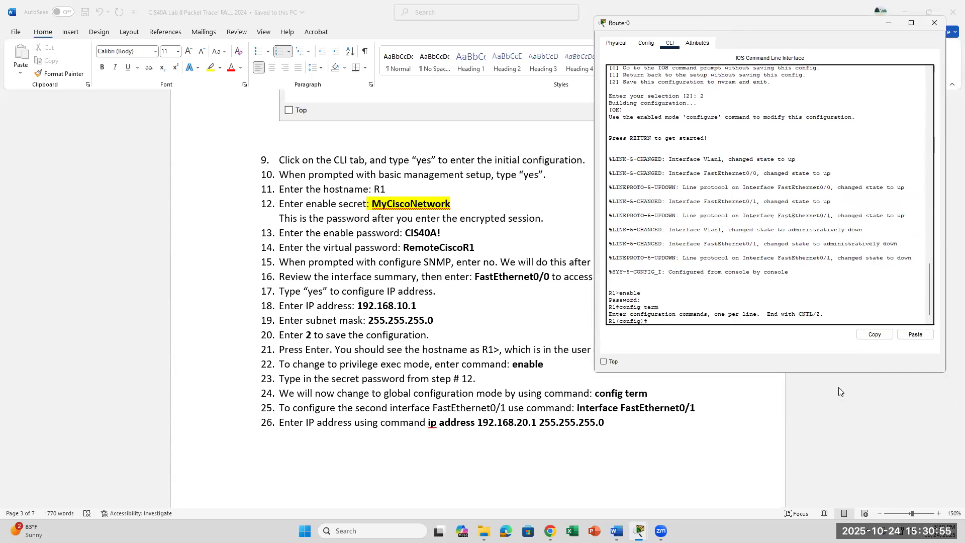
type("nterface FastEthernet0/1")
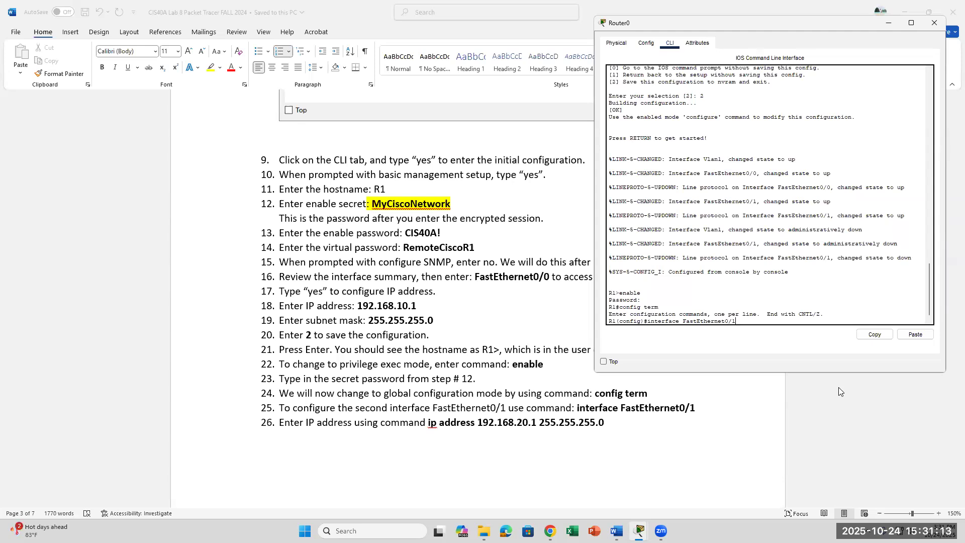
key("Return")
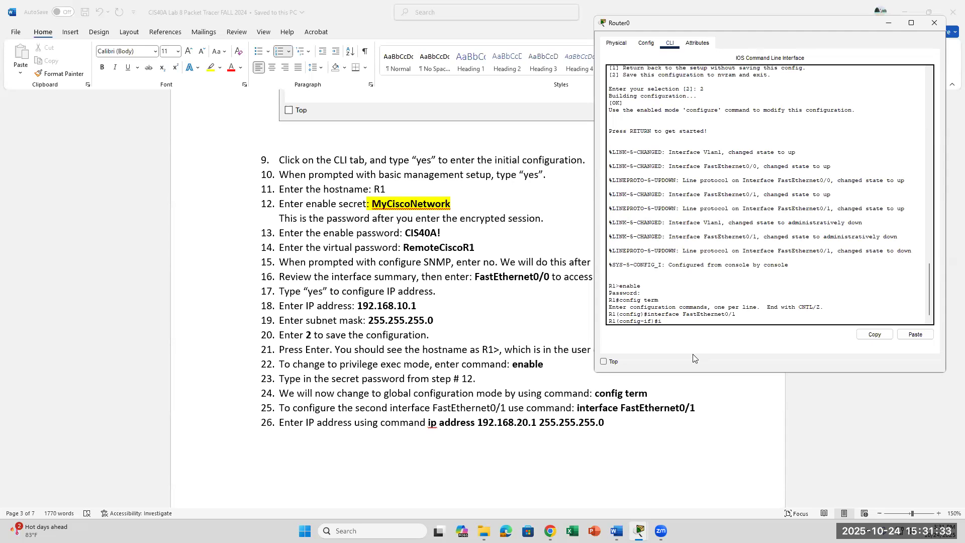
Step: Assign FastEthernet0/1 the IP address 192.168.20.1 with subnet mask 255.255.255.0 and enable the interface with no shutdown
type("p address 192.168.20.1 255.255.255.0")
key("Return")
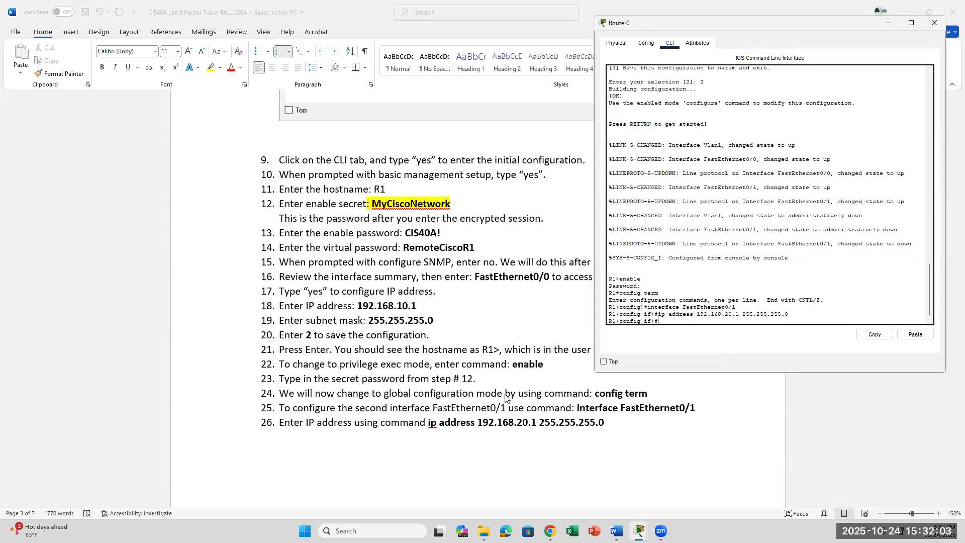
scroll(505, 398, "down", 1)
scroll(506, 398, "up", 1)
scroll(483, 334, "down", 3)
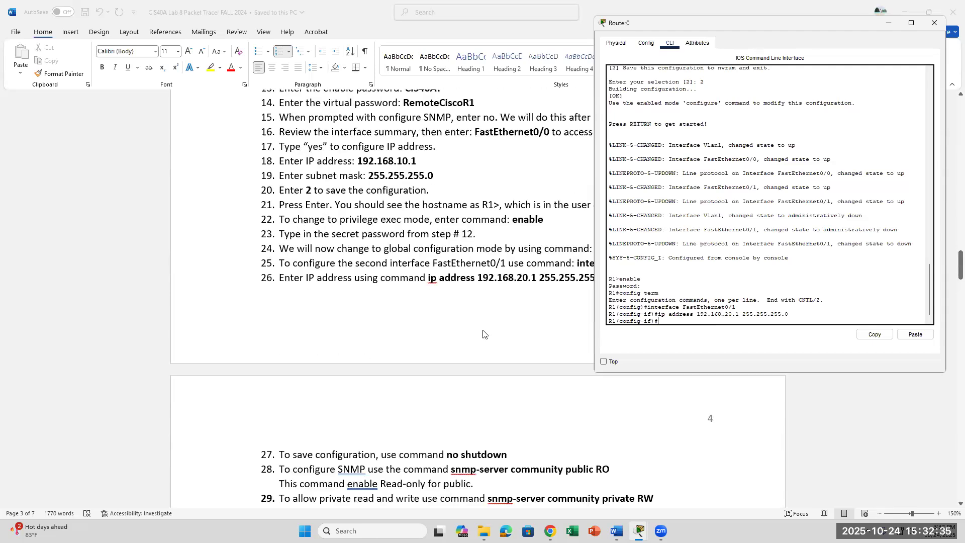
scroll(483, 334, "down", 2)
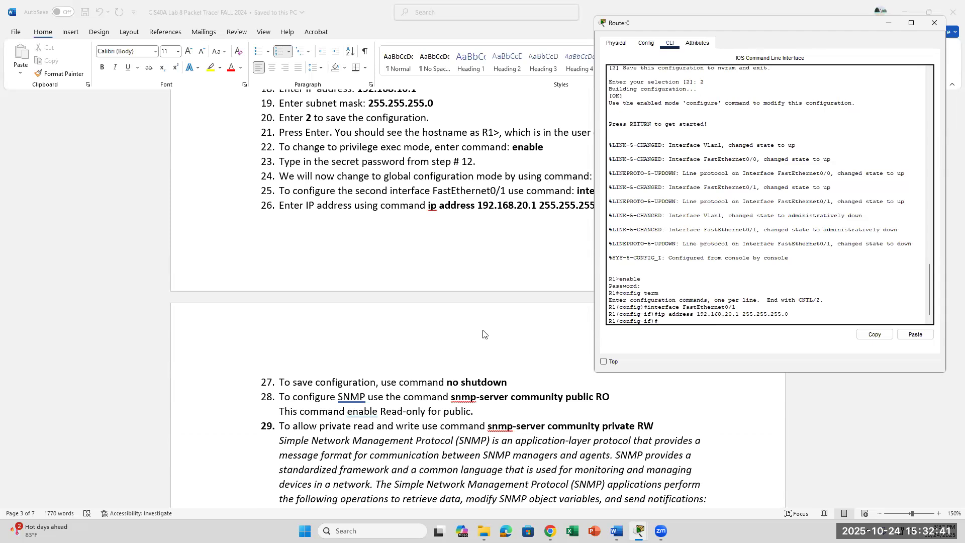
type("now ")
type("shutdown")
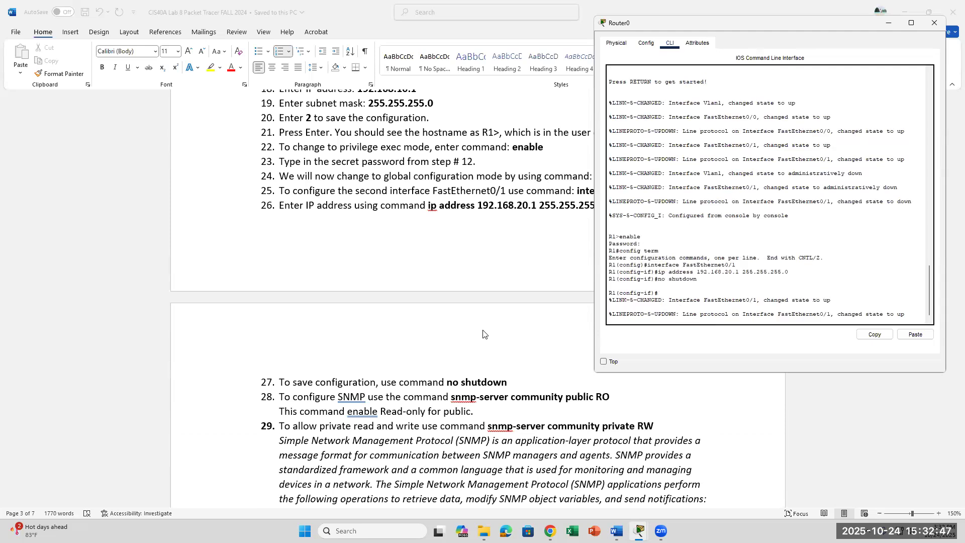
Step: Check the FastEthernet0/1 line protocol state message in the console output and bring back the interface configuration prompt
left_click(838, 314)
left_click_drag(838, 314, 905, 312)
left_click(775, 308)
left_click_drag(840, 314, 906, 314)
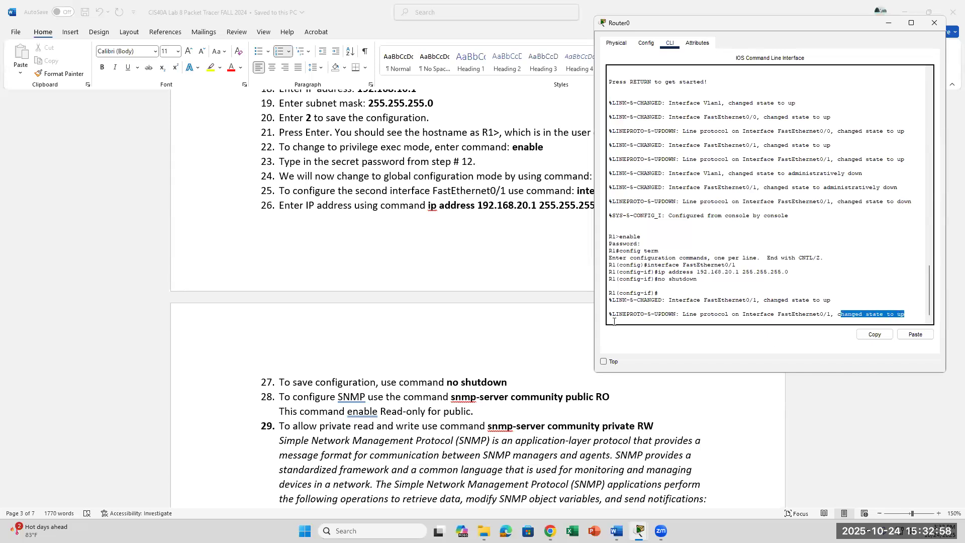
left_click(916, 316)
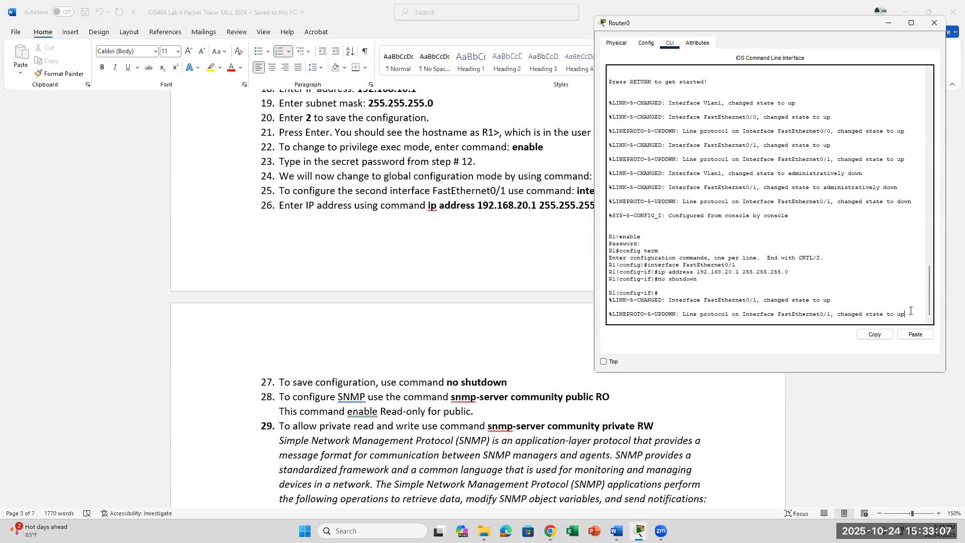
scroll(911, 311, "down", 1)
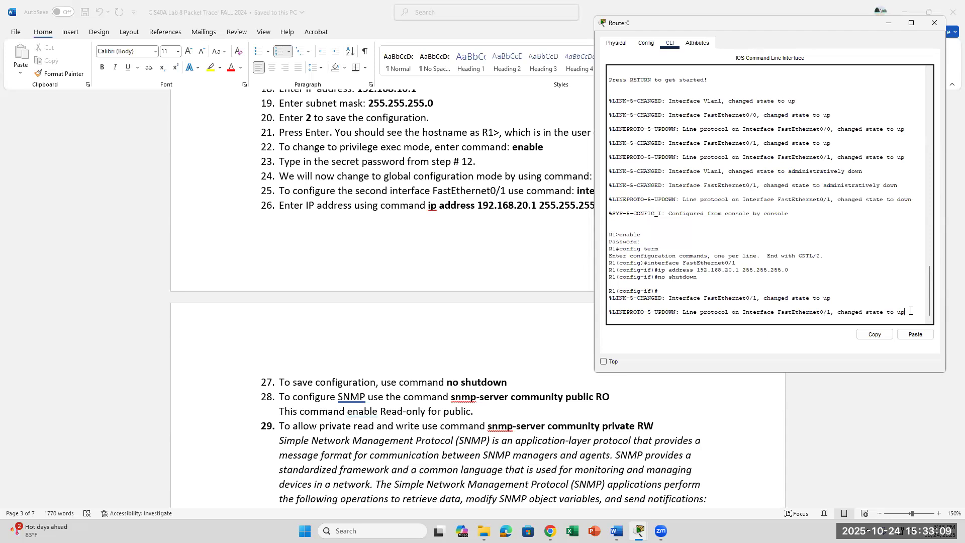
key("Return")
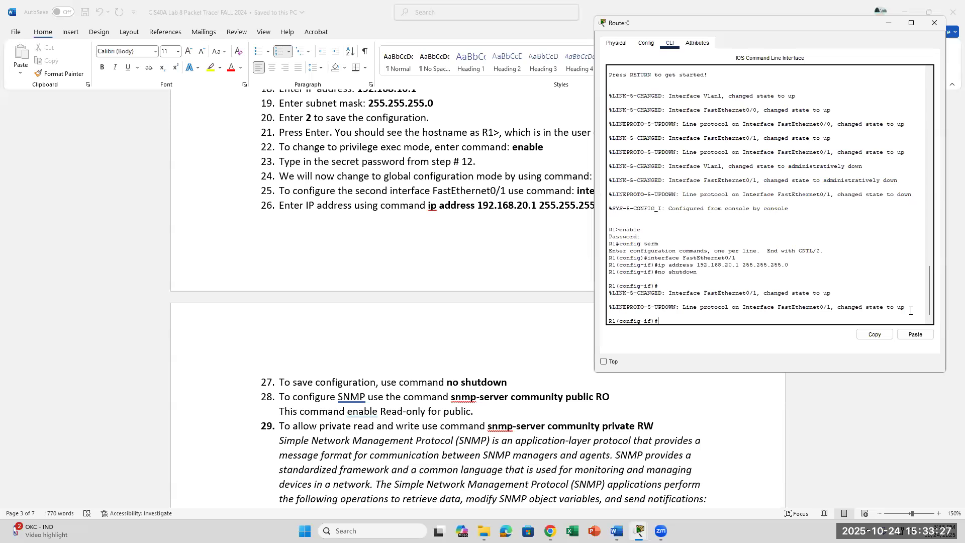
type("nfig-if)#snmp-server community public RO")
scroll(546, 402, "down", 1)
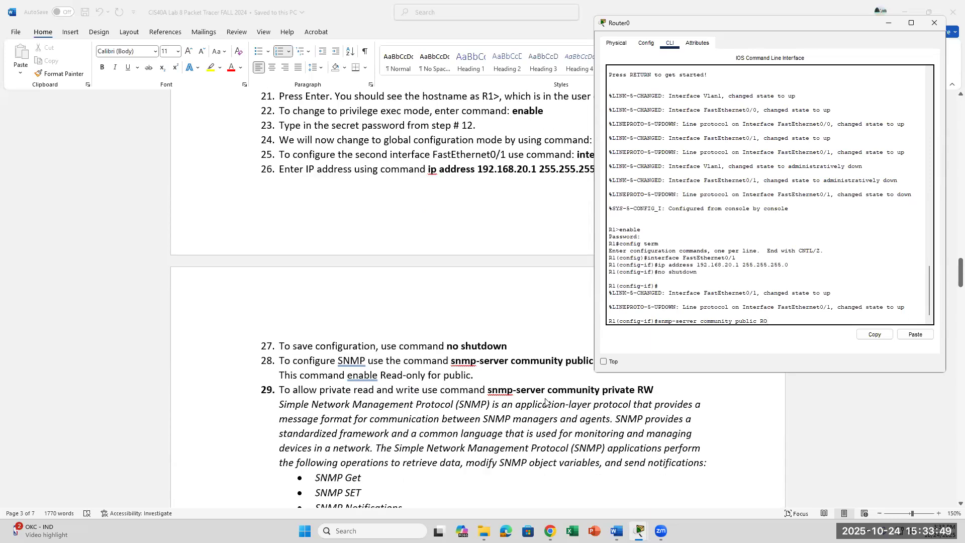
scroll(545, 402, "up", 1)
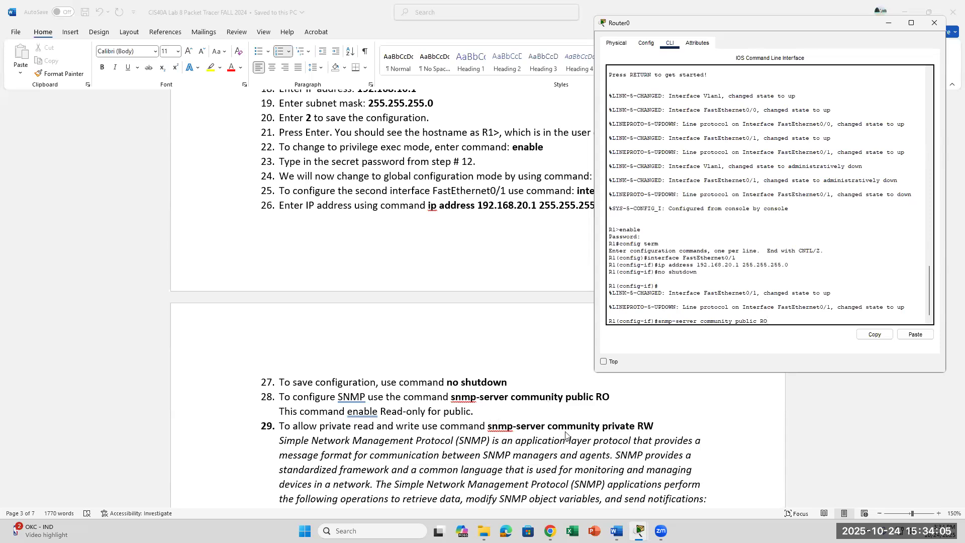
scroll(626, 430, "down", 1)
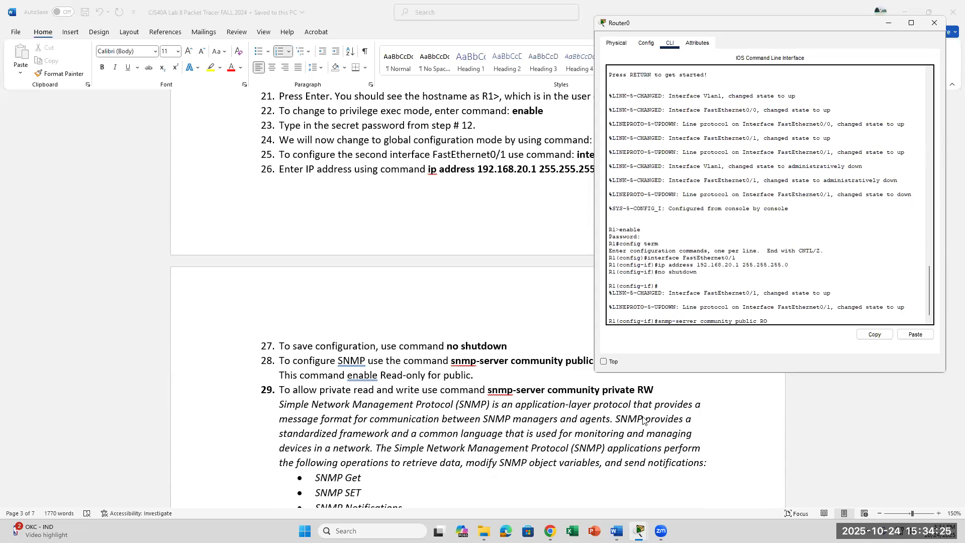
key("Return")
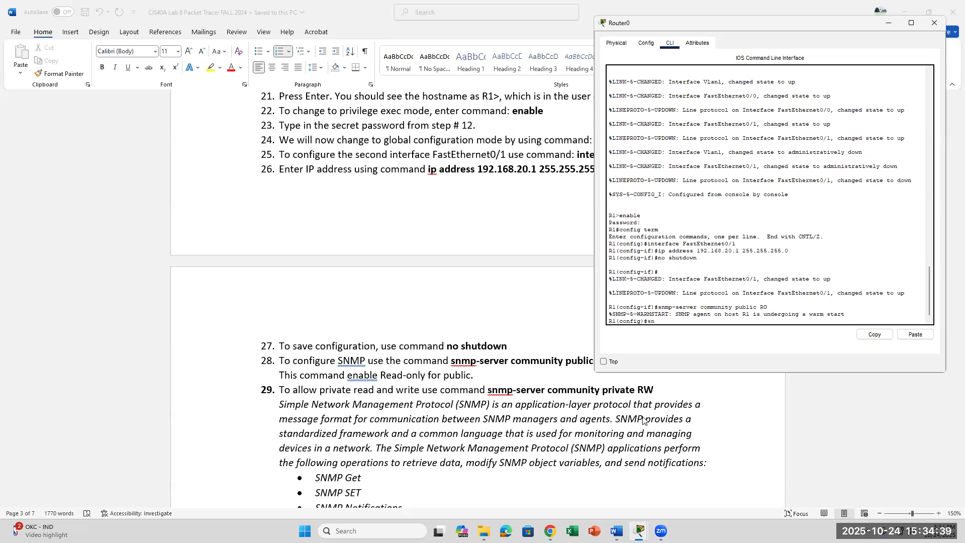
type("p -server community private RW")
key("Return")
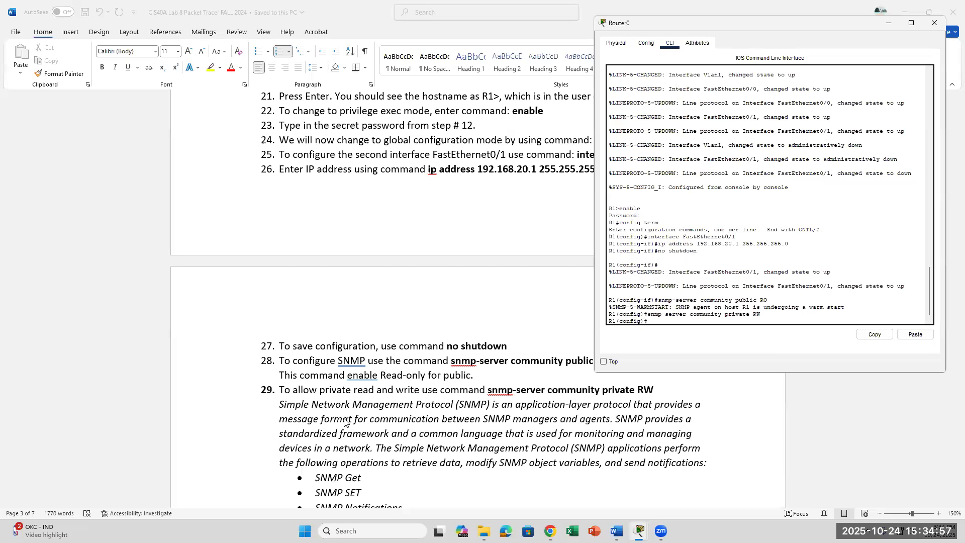
Step: Set the static route with the command ip route 192.168.10.0 255.255.255.0 10.10.10.2
scroll(351, 421, "down", 1)
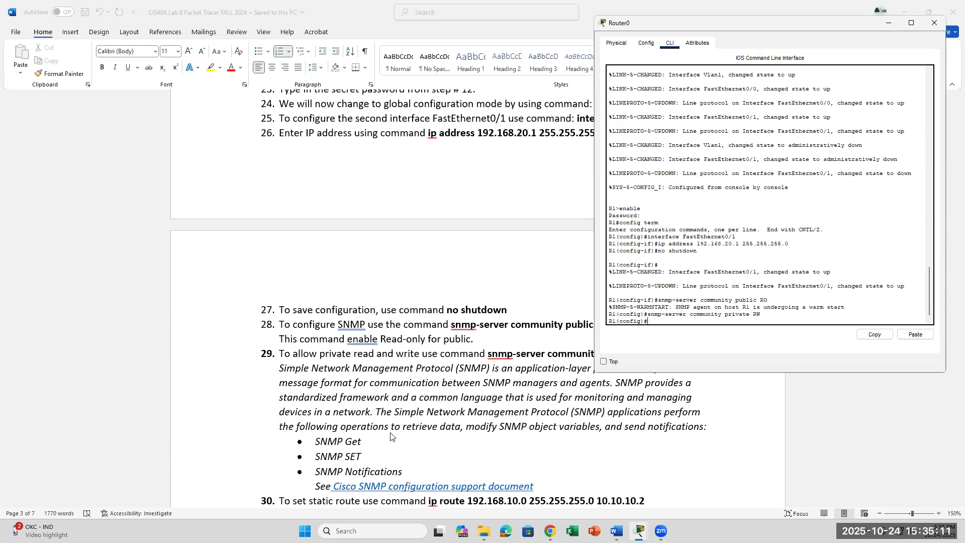
scroll(391, 436, "down", 1)
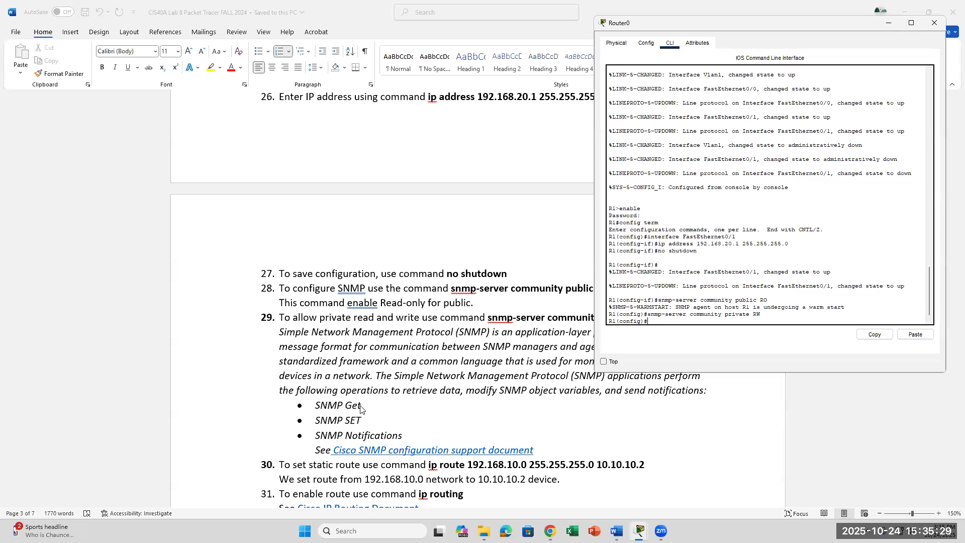
scroll(360, 408, "down", 1)
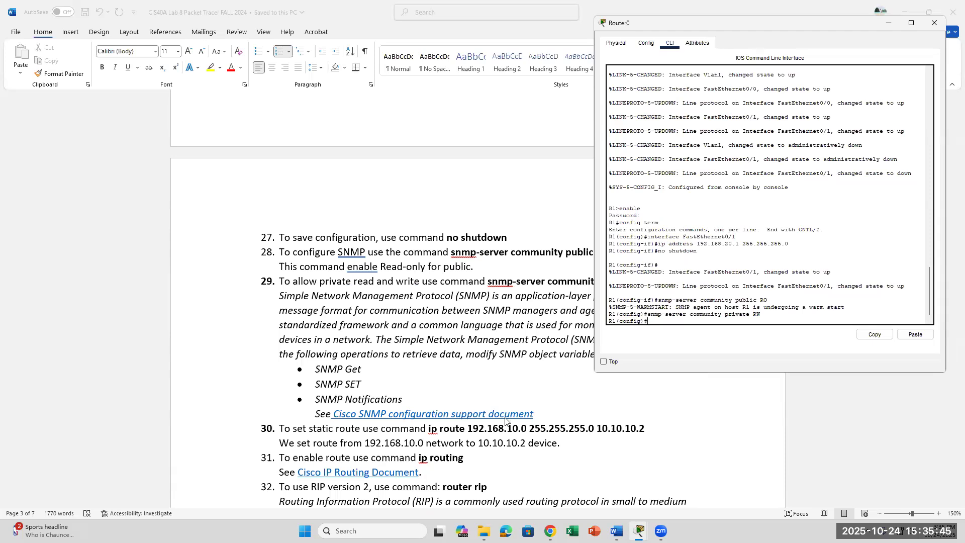
mouse_move(652, 317)
left_mouse_down()
mouse_move(614, 321)
mouse_move(654, 321)
left_mouse_up()
left_click(654, 321)
type("ip route 192.168.10.0 255")
type("255.0 10")
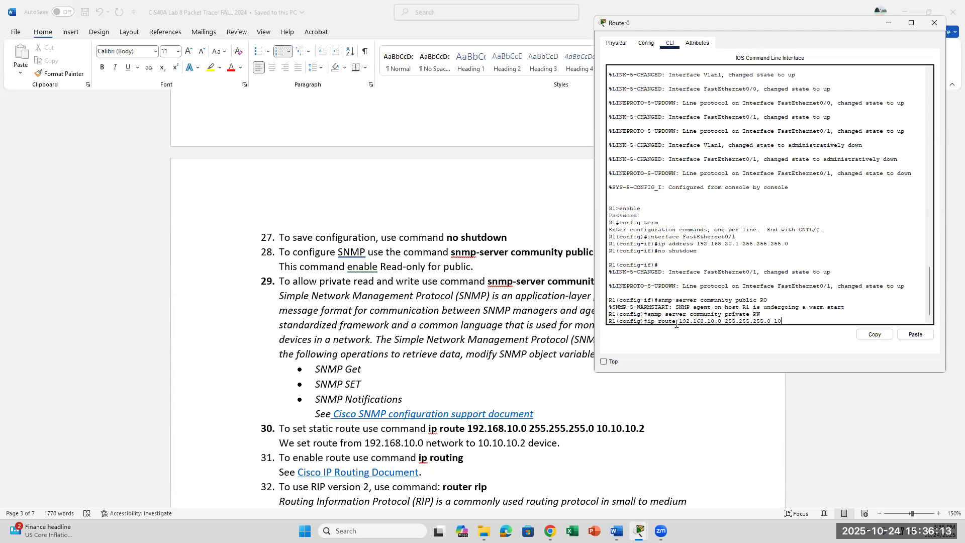
type(".10.10.2")
key("Return")
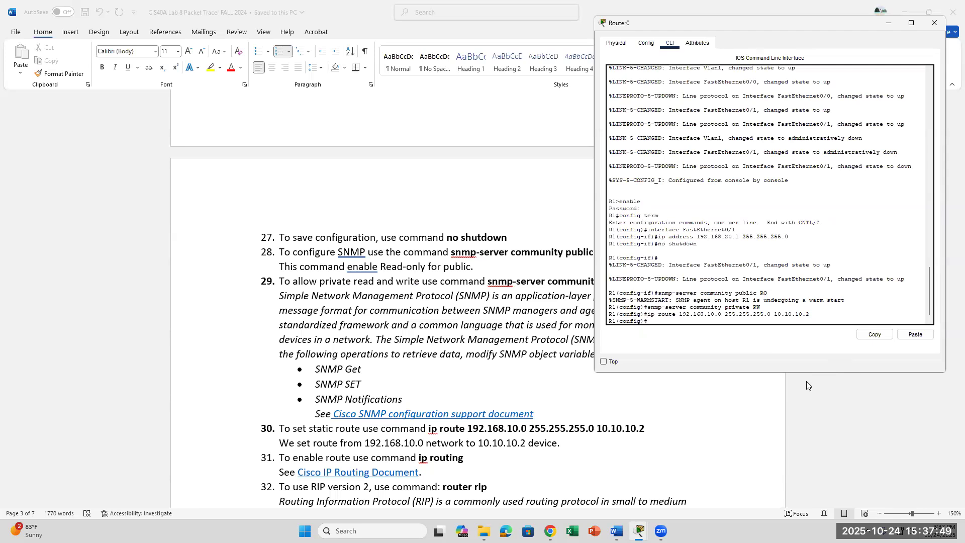
Step: Enable routing with the command ip routing and enter RIP configuration mode with router rip
type("ip routing")
key("Return")
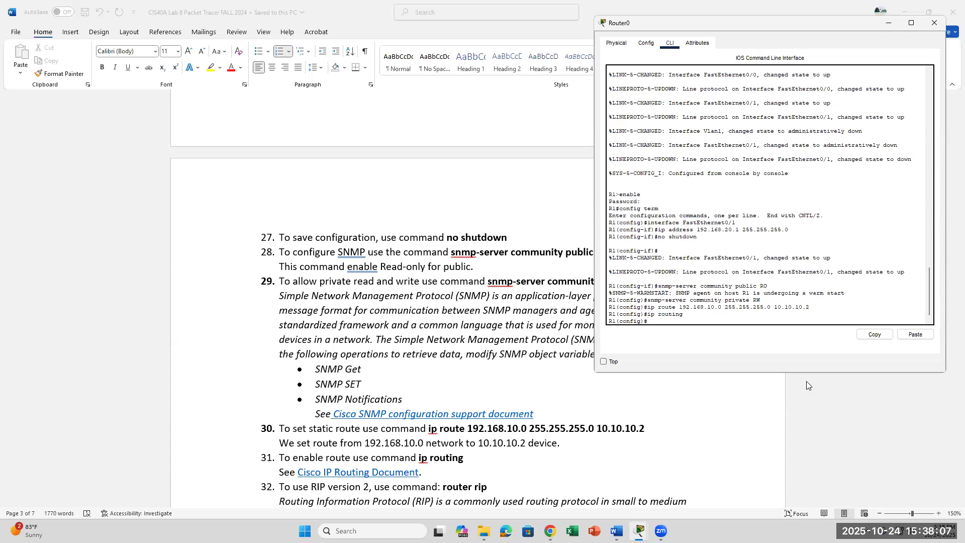
left_click_drag(645, 320, 616, 321)
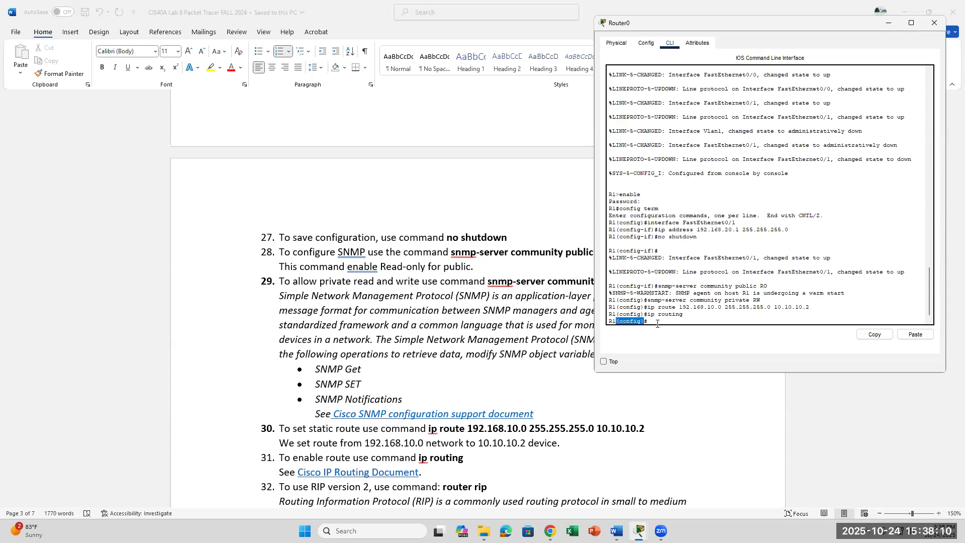
left_click(700, 320)
scroll(518, 432, "down", 2)
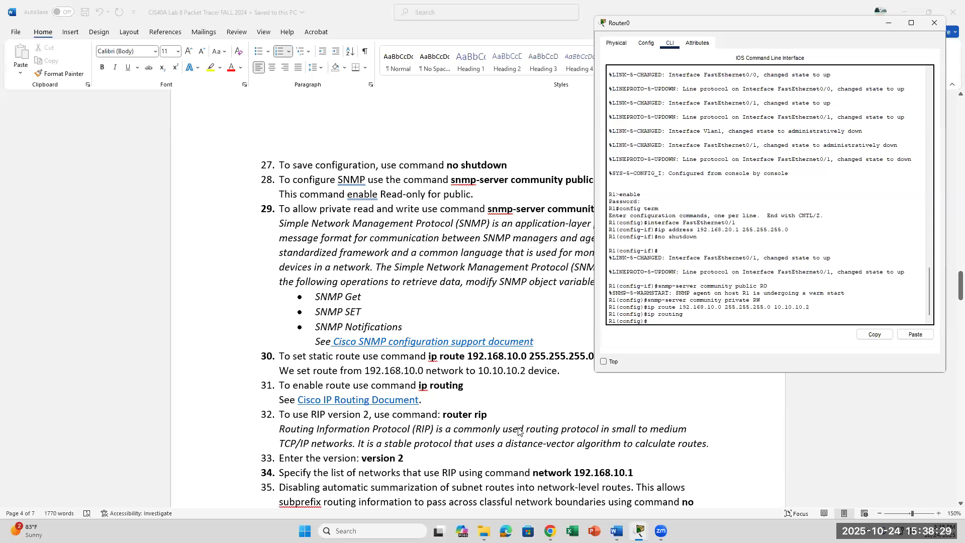
scroll(518, 431, "down", 1)
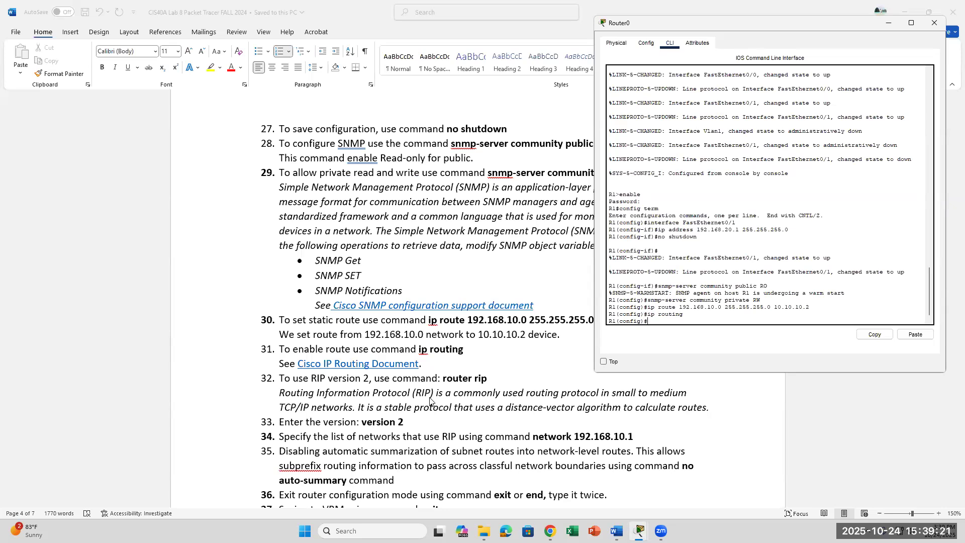
type("router rip")
key("Return")
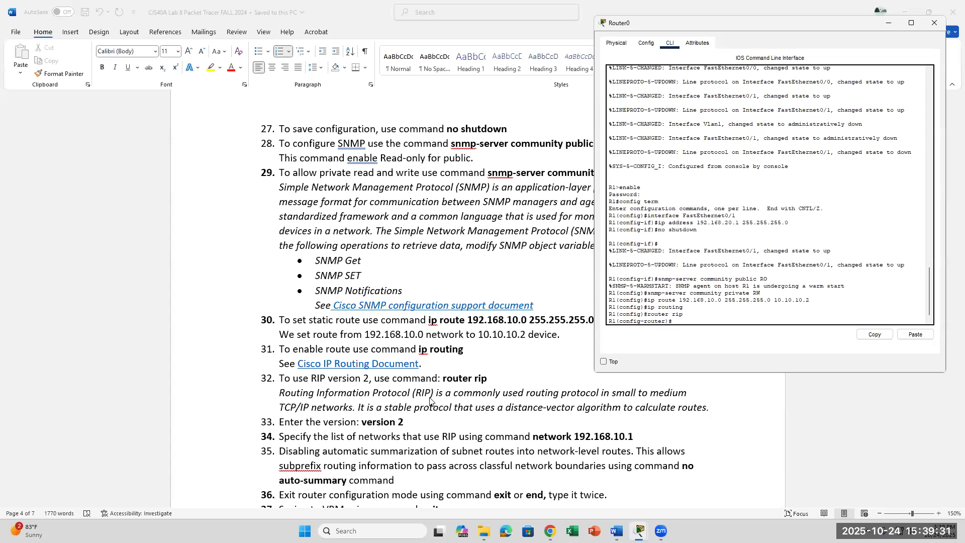
Step: Set the RIP protocol to version 2 with the command version 2
type("v")
key("BackSpace")
key("BackSpace")
key("BackSpace")
type("version 2")
key("Return")
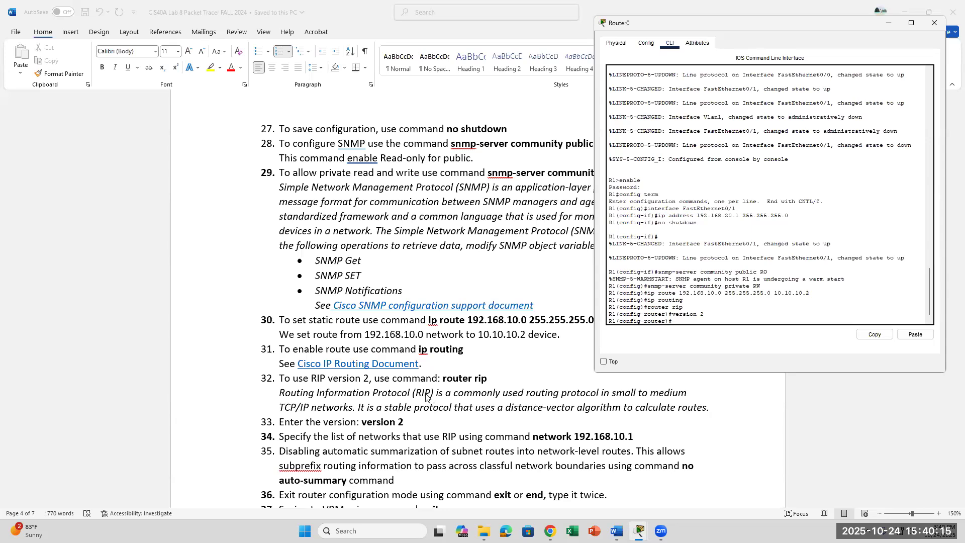
Step: Specify the network that uses RIP with the command network 192.168.10.1
scroll(426, 397, "down", 1)
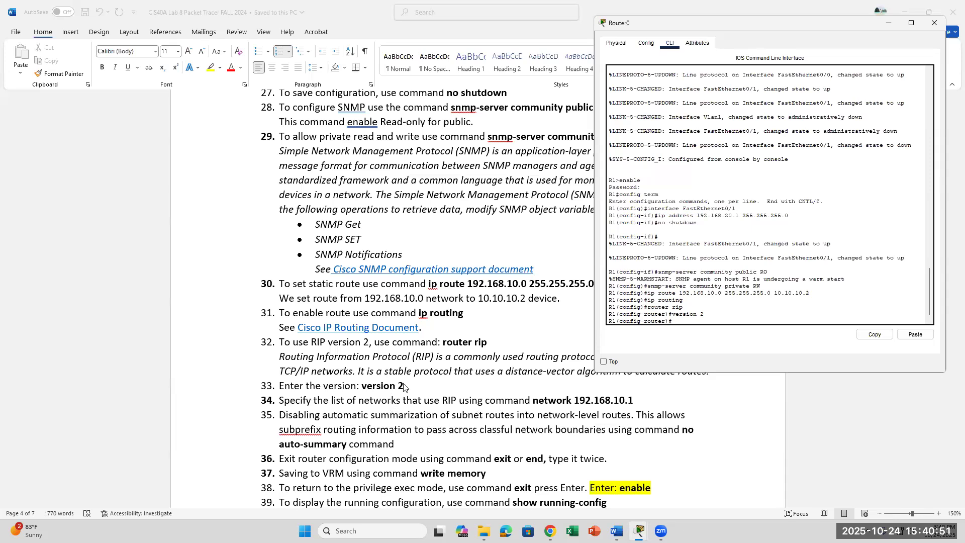
scroll(404, 386, "down", 1)
scroll(367, 427, "up", 1)
type("net")
key("BackSpace")
left_click_drag(640, 321, 667, 322)
left_click(688, 321)
type("network 192.168.10.")
key("Return")
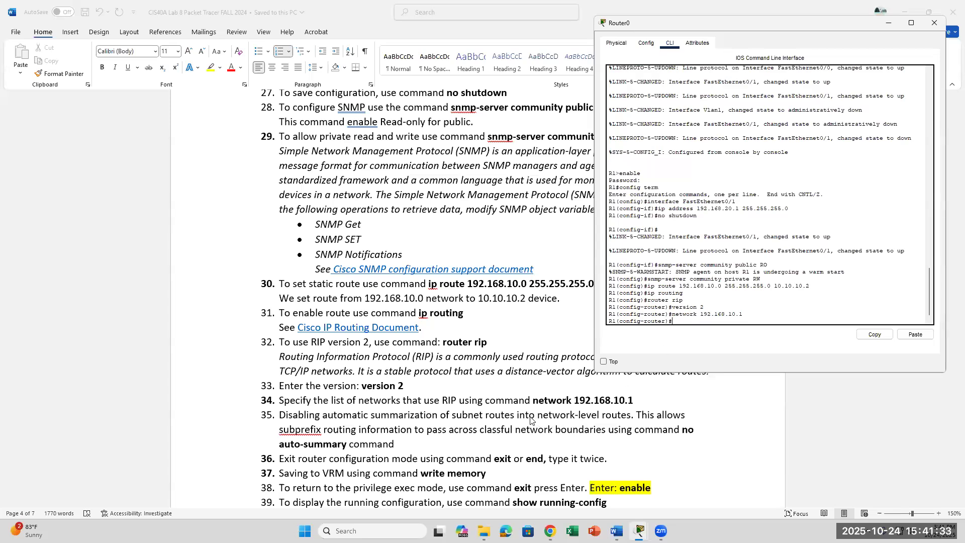
Step: Disable automatic route summarization with no auto-summary and exit router configuration mode
scroll(530, 420, "down", 1)
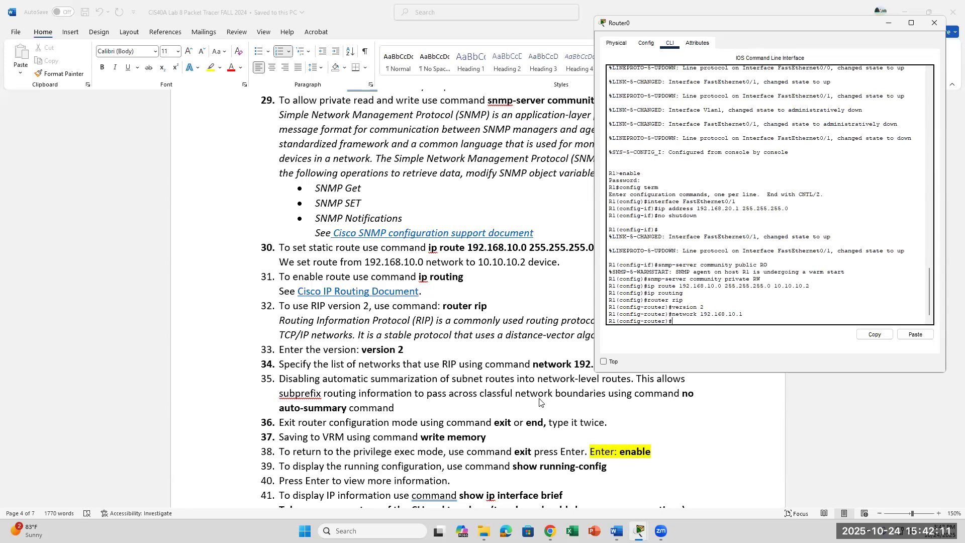
type("no auto-summary")
key("Return")
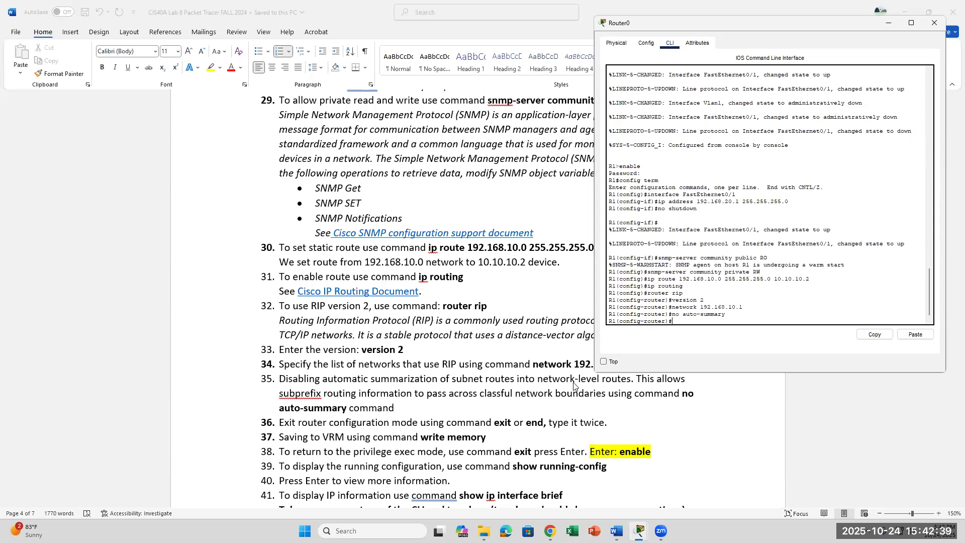
type("exit")
key("Return")
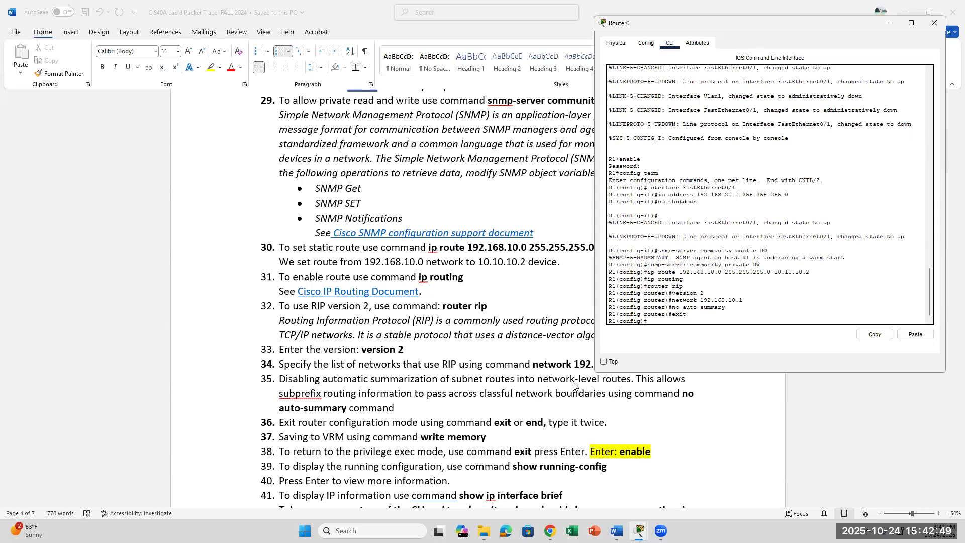
Step: Try to save the configuration from global configuration mode with the command write memory
type("write memory")
key("Return")
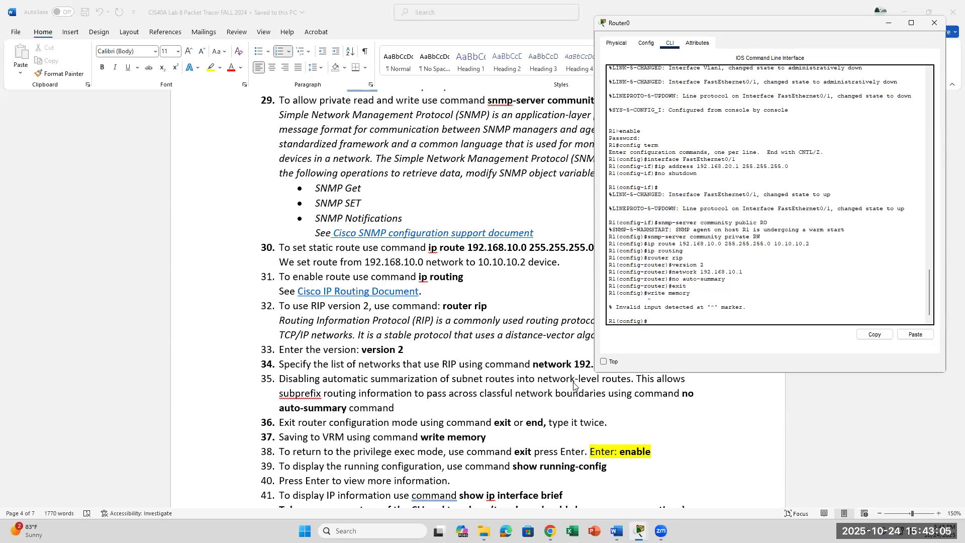
Step: Exit to the privileged exec prompt and save the router configuration with the command write memory
type("it")
key("Return")
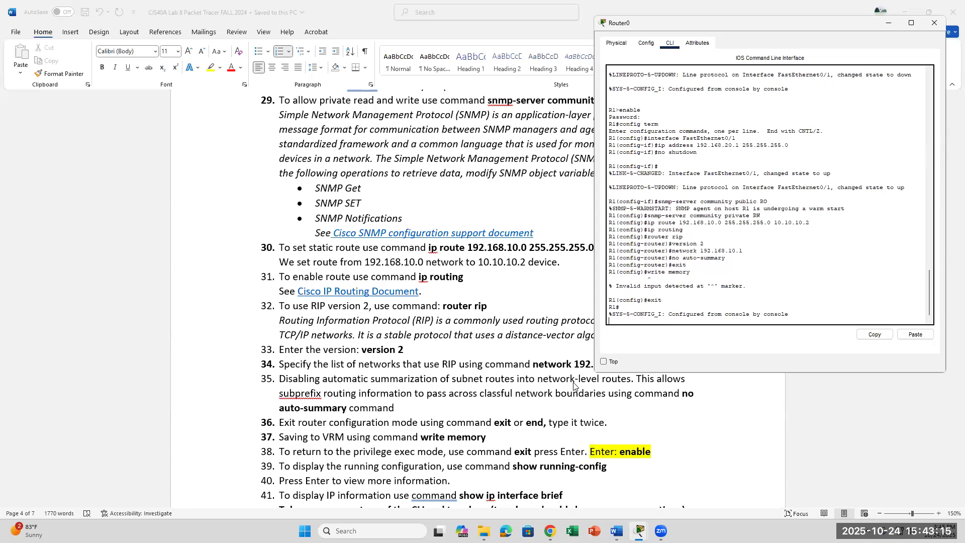
key("Return")
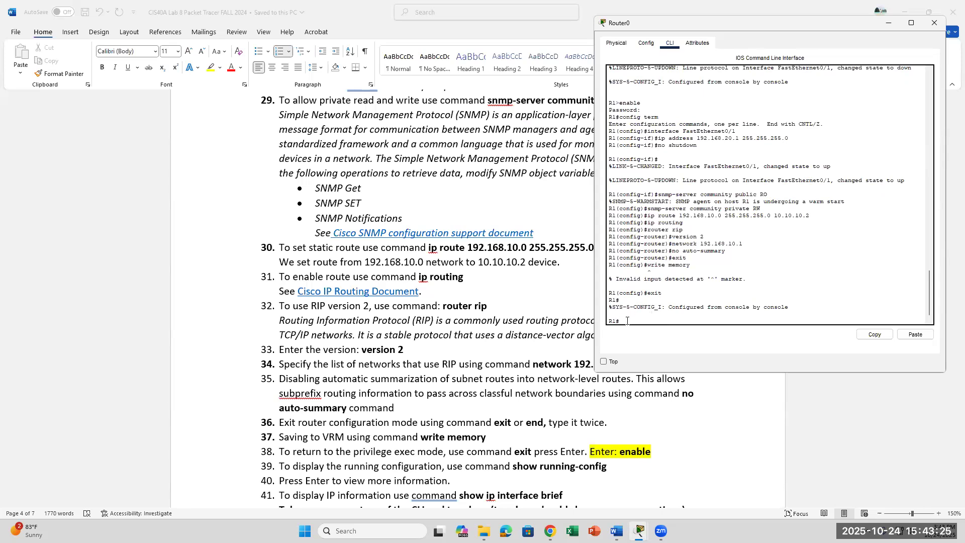
left_click_drag(627, 320, 606, 321)
left_click(629, 322)
type("write memory")
key("Return")
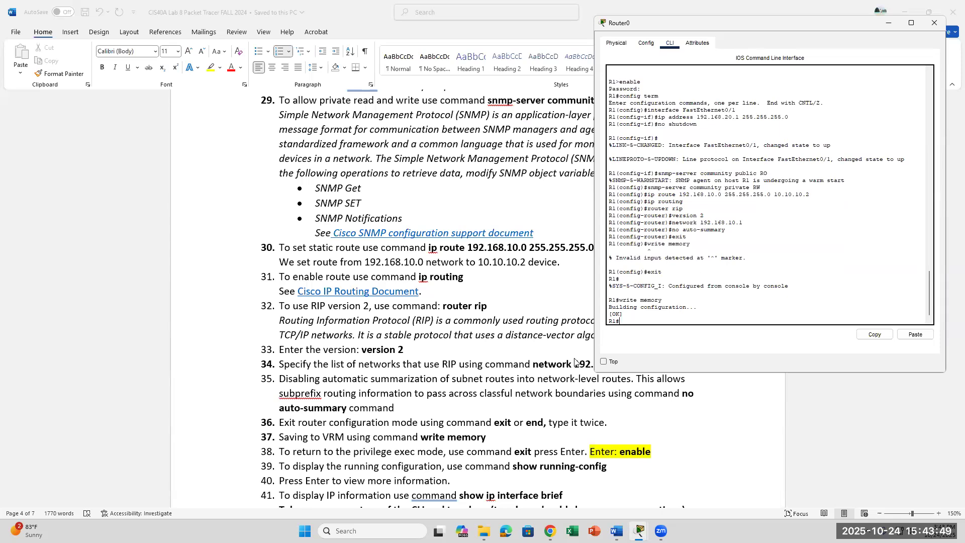
scroll(575, 362, "down", 2)
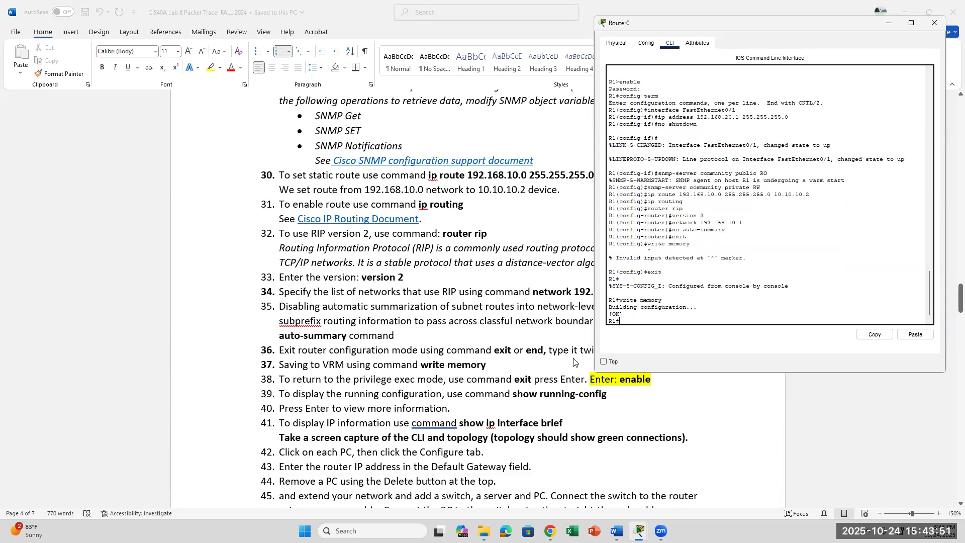
scroll(576, 362, "up", 1)
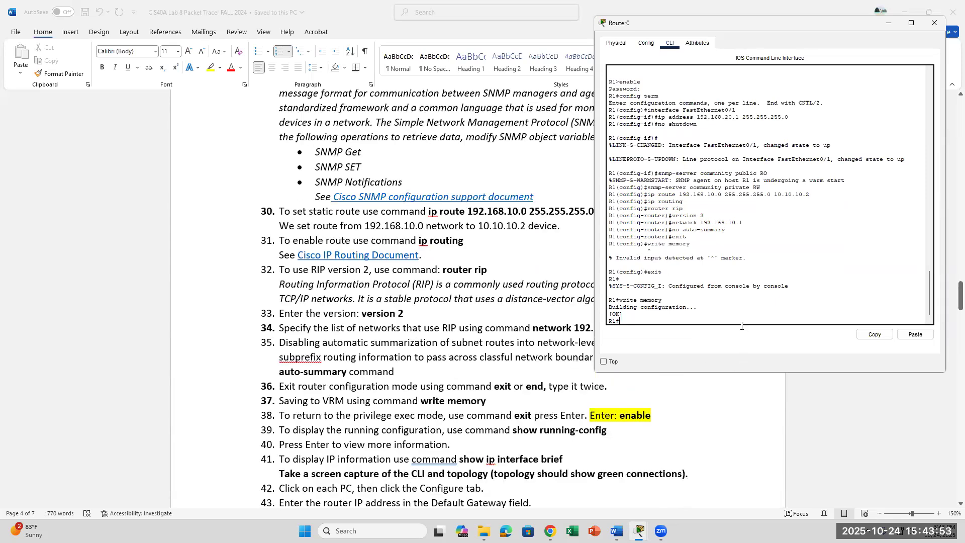
Step: End the router console session with the command exit and start it again at the user exec prompt
type("exit")
key("Return")
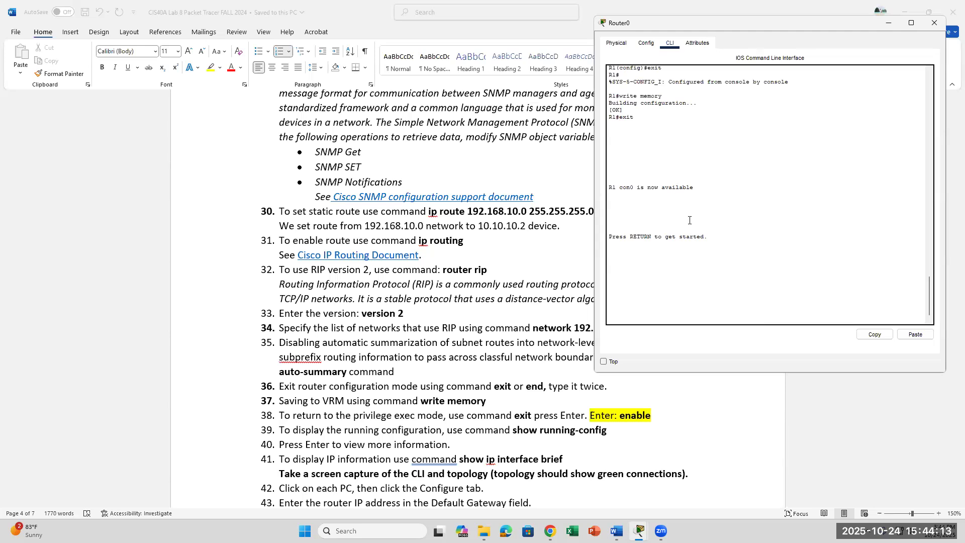
key("Return")
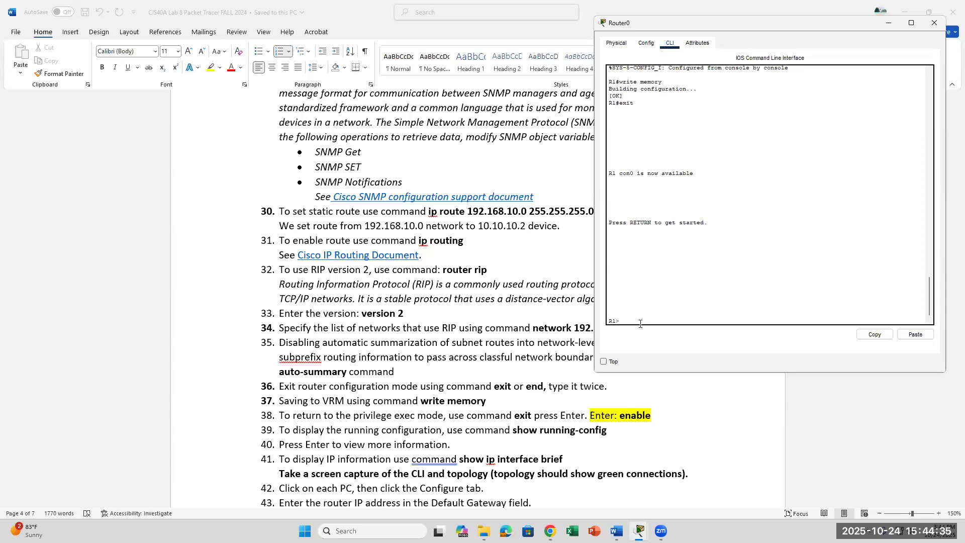
Step: Enter privileged exec mode on R1 with the command enable, supplying the enable secret password from step 12 of the lab
type("nable")
key("Return")
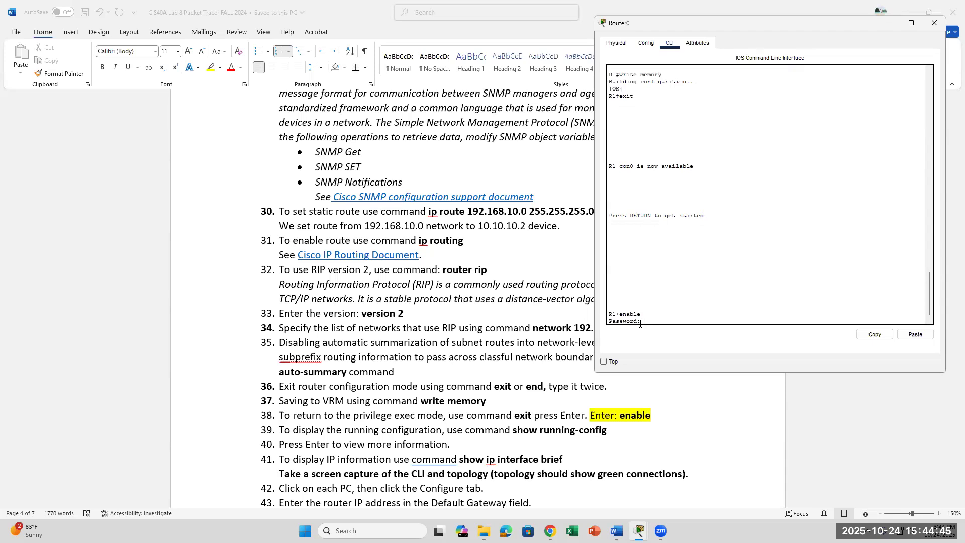
scroll(445, 268, "up", 10)
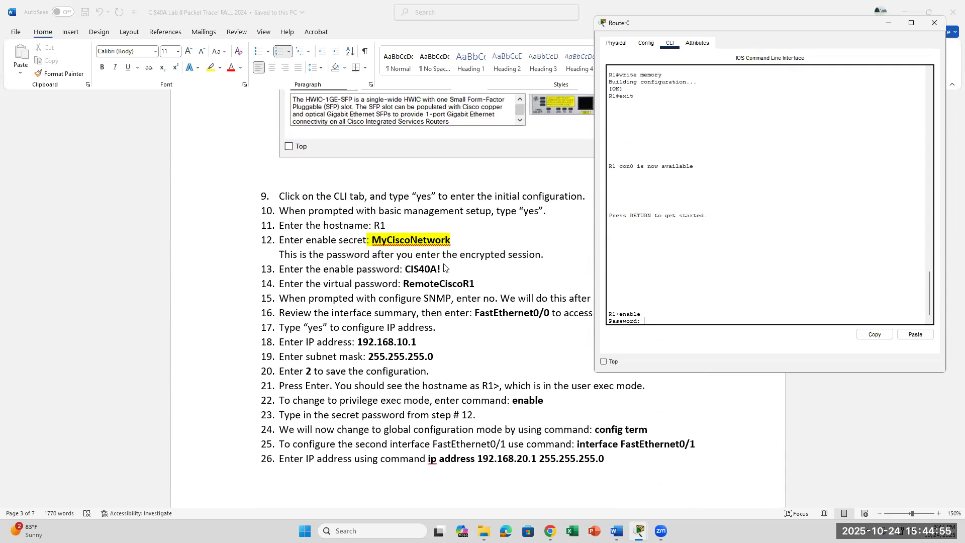
key("Return")
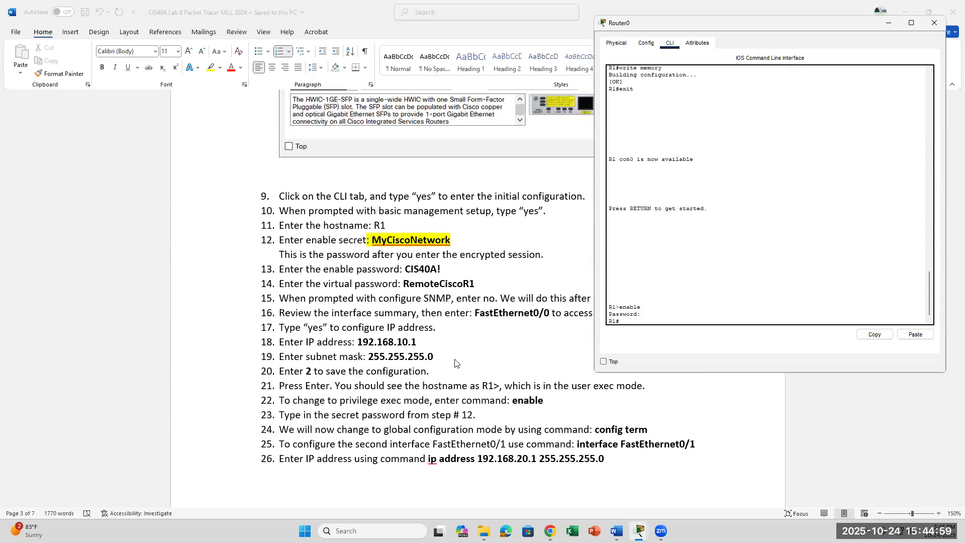
Step: Display the router's running configuration with the command show running-config, as given in step 39 of the lab
scroll(457, 363, "down", 4)
scroll(455, 361, "down", 8)
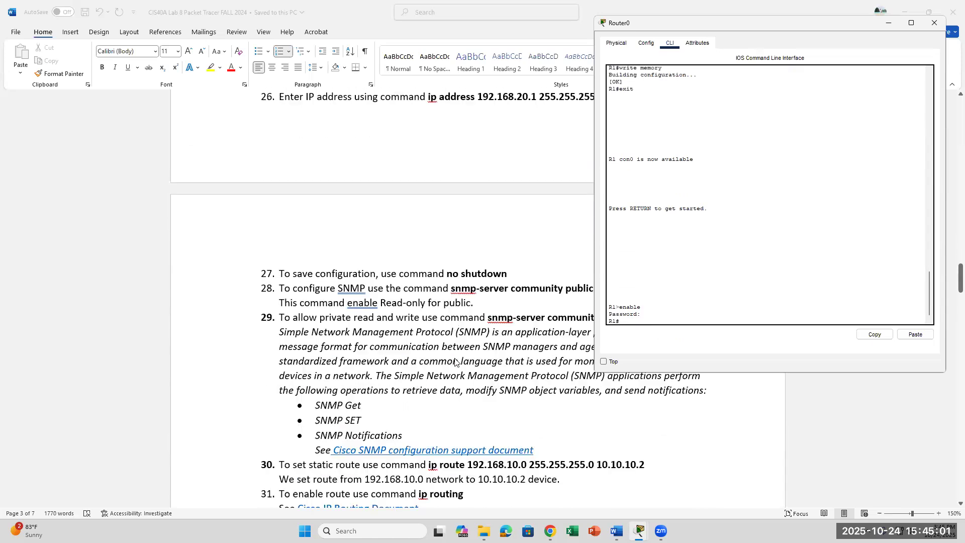
scroll(455, 361, "down", 3)
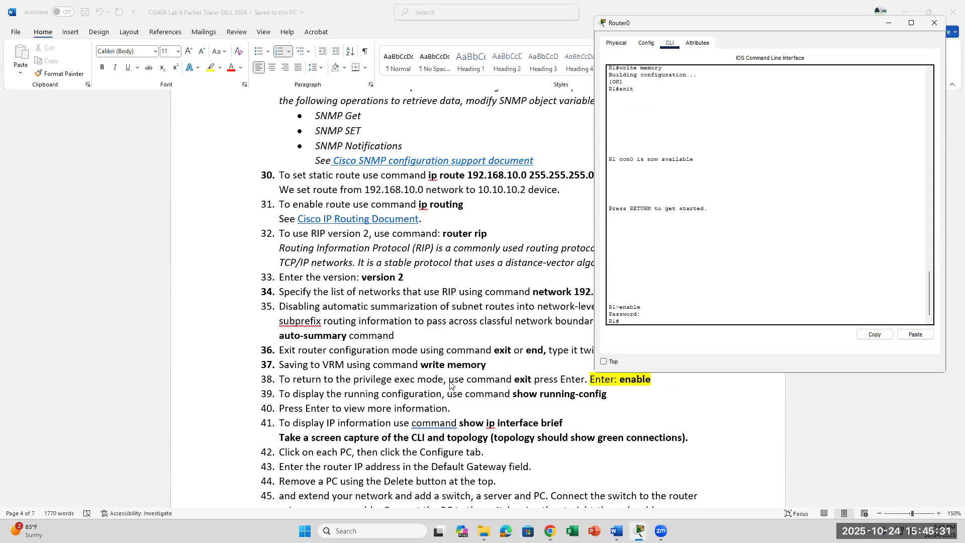
type("show ")
type("running-don")
type("nfig")
key("Return")
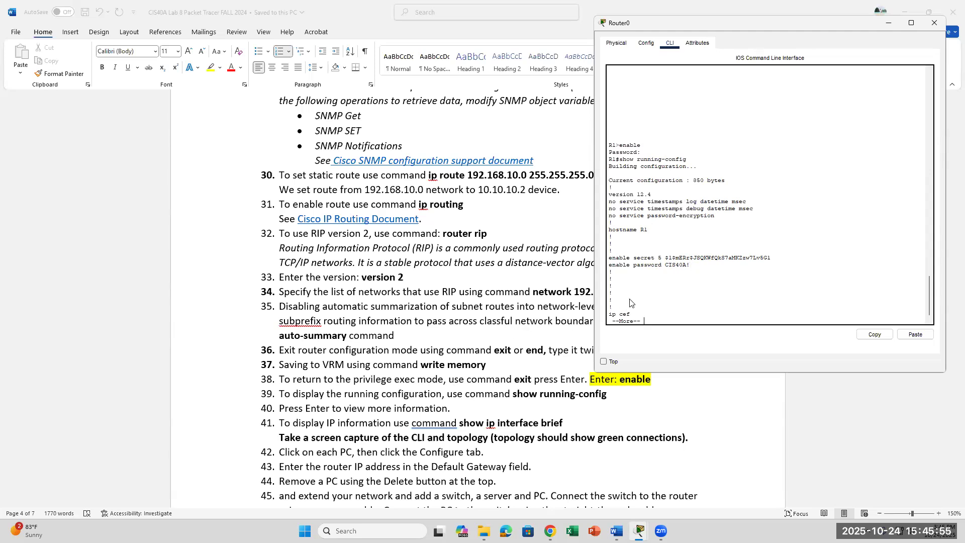
Step: Page through the running configuration line by line as far as the FastEthernet0/0 and FastEthernet0/1 interface settings
key("Return")
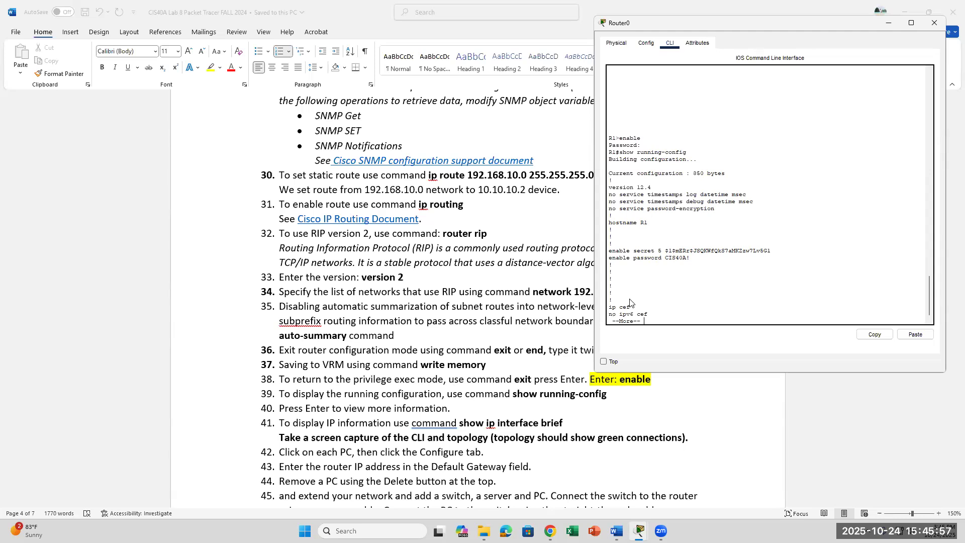
key("Return")
key("Return")
key("Return")
key("Return")
key("Return")
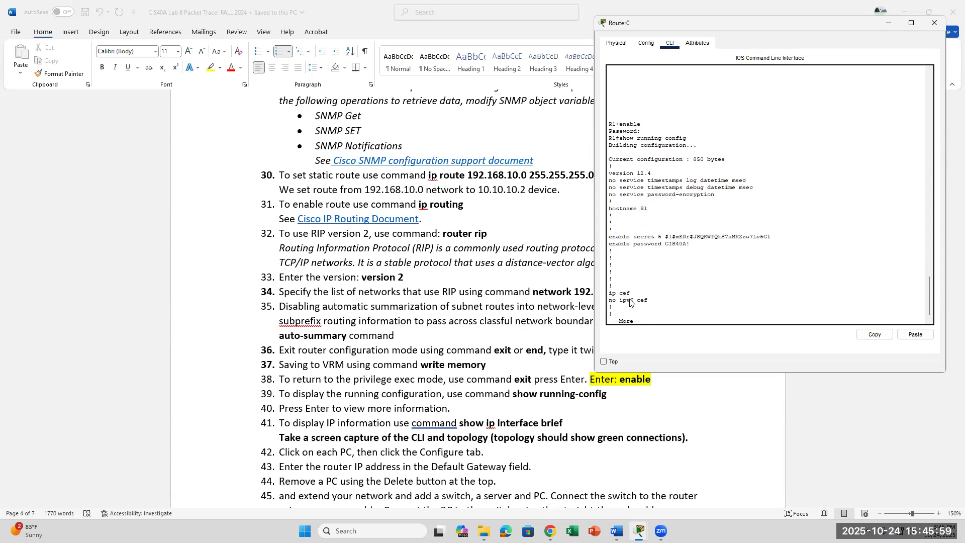
key("Return")
key("Return")
key("Return")
key("Return")
key("Return")
key("Return")
key("Return")
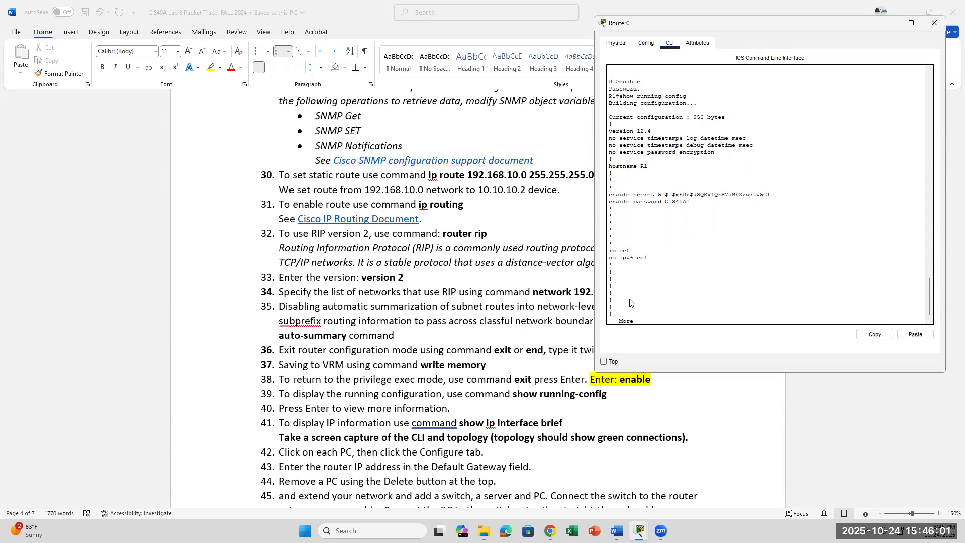
key("Return")
key("Return")
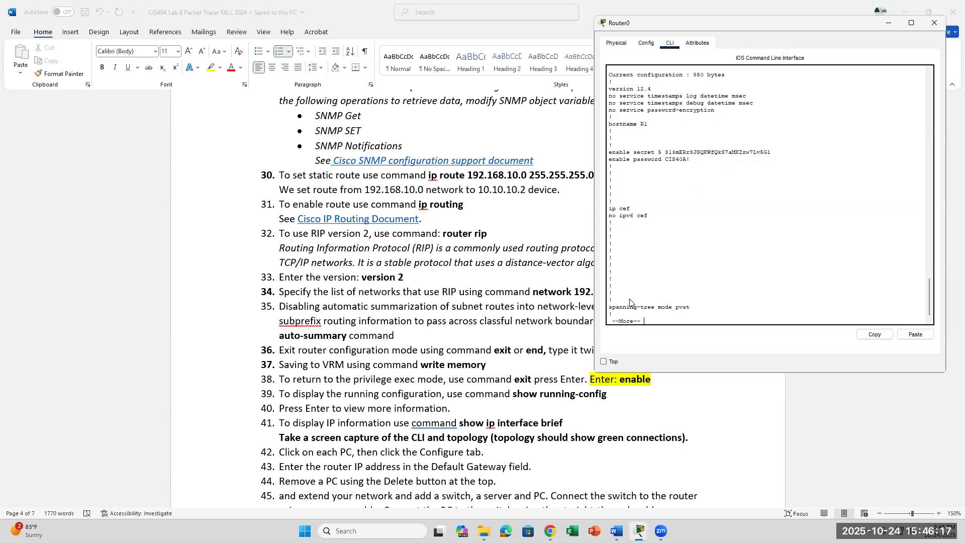
key("Return")
key("Return")
key("Return")
key("Return")
key("Return")
key("Return")
key("Return")
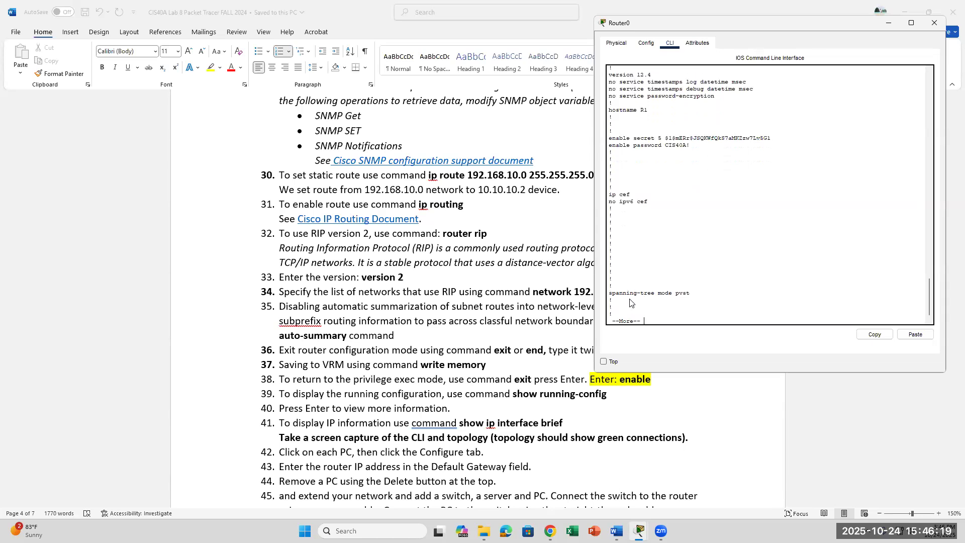
key("Return")
key("Return")
key("Return")
key("Return")
key("Return")
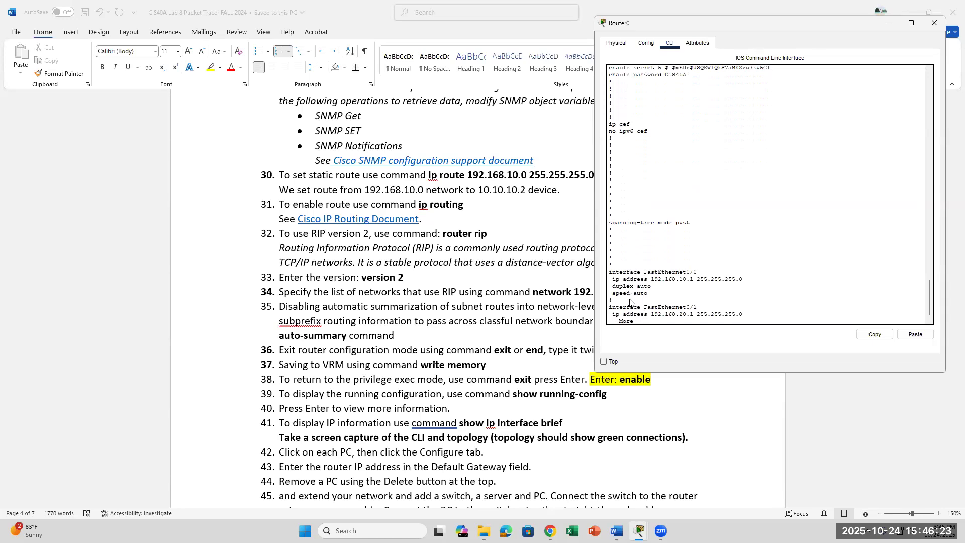
key("Return")
key("Return")
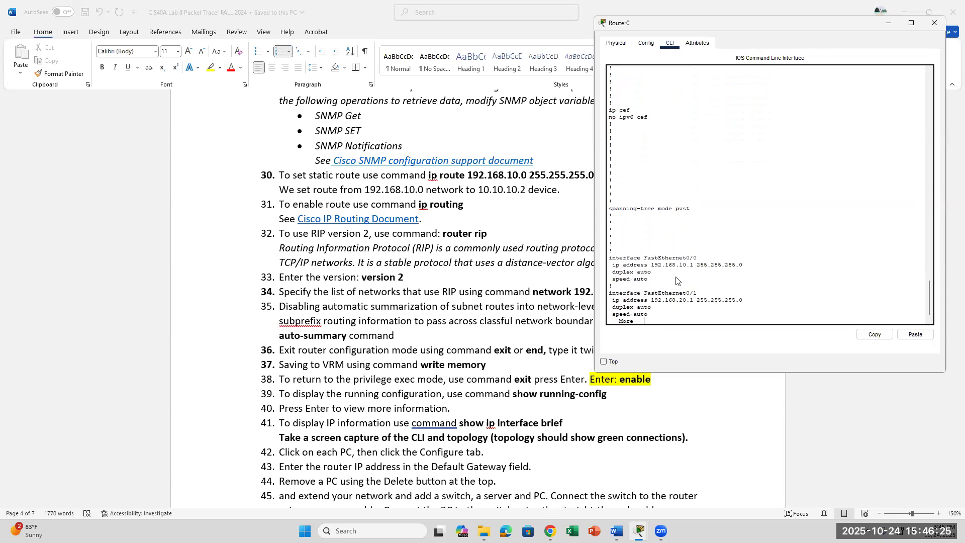
Step: Highlight the IP address lines of FastEthernet0/0 and FastEthernet0/1 in turn, and stop the configuration listing
left_click_drag(744, 265, 626, 267)
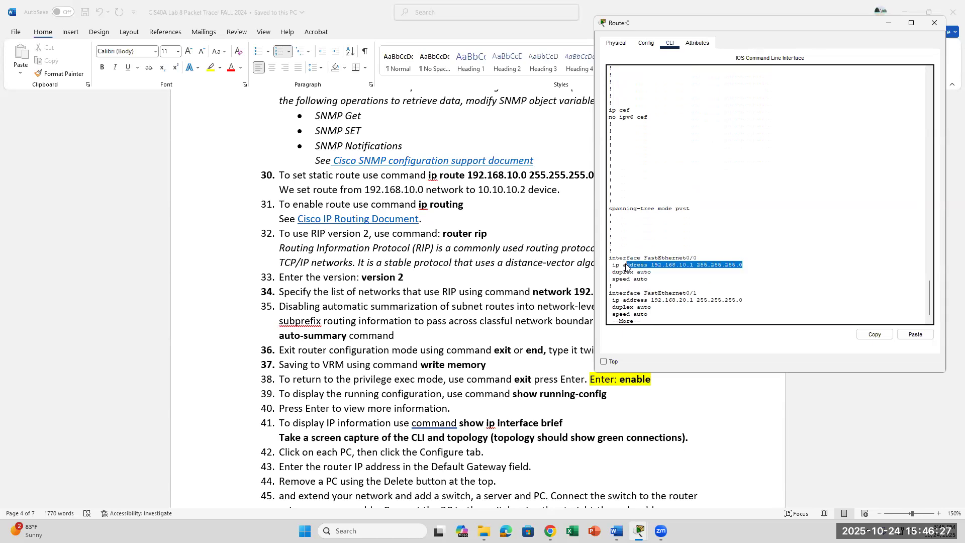
left_click_drag(743, 300, 614, 303)
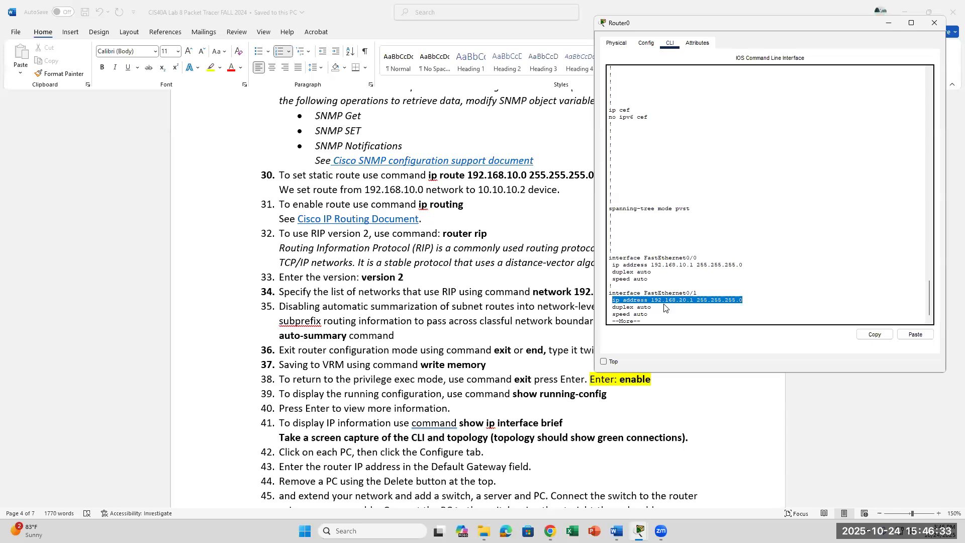
left_click(653, 274)
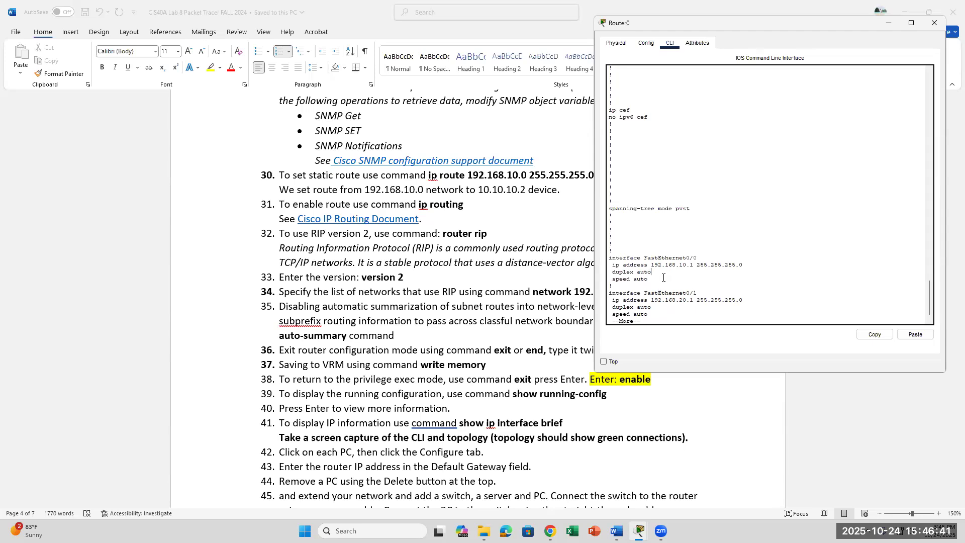
left_click(661, 279)
key("ctrl+c")
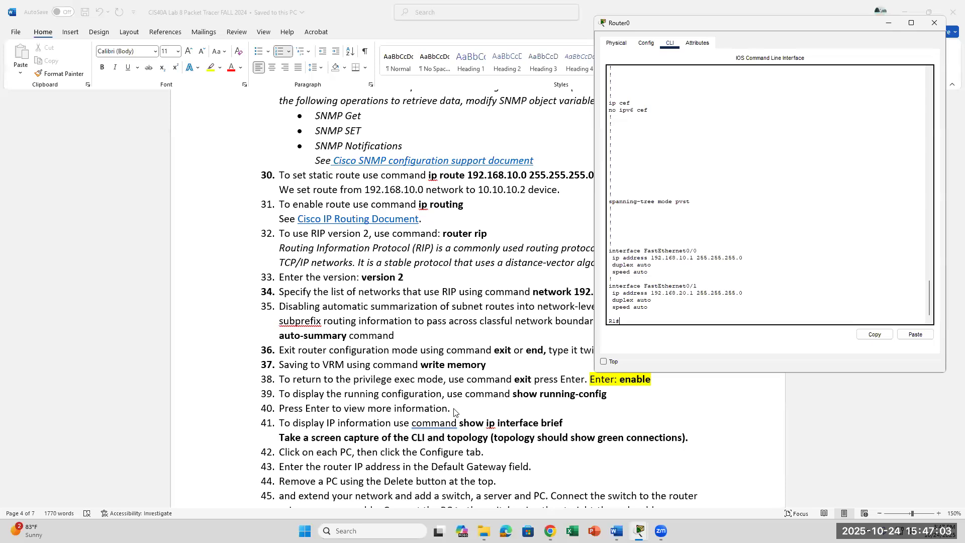
Step: Display the router's IP information with the command show ip interface brief
scroll(454, 412, "down", 1)
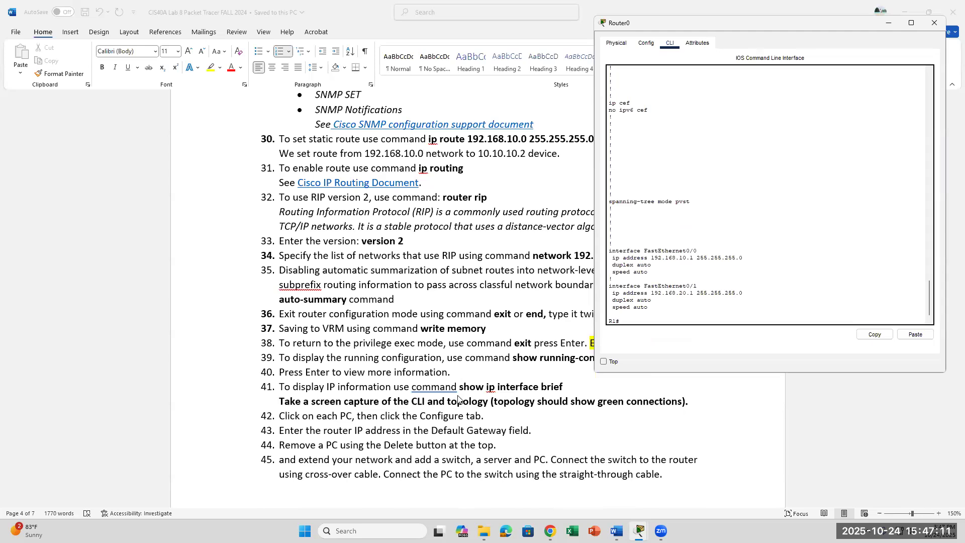
type("show ip interface brief")
key("Return")
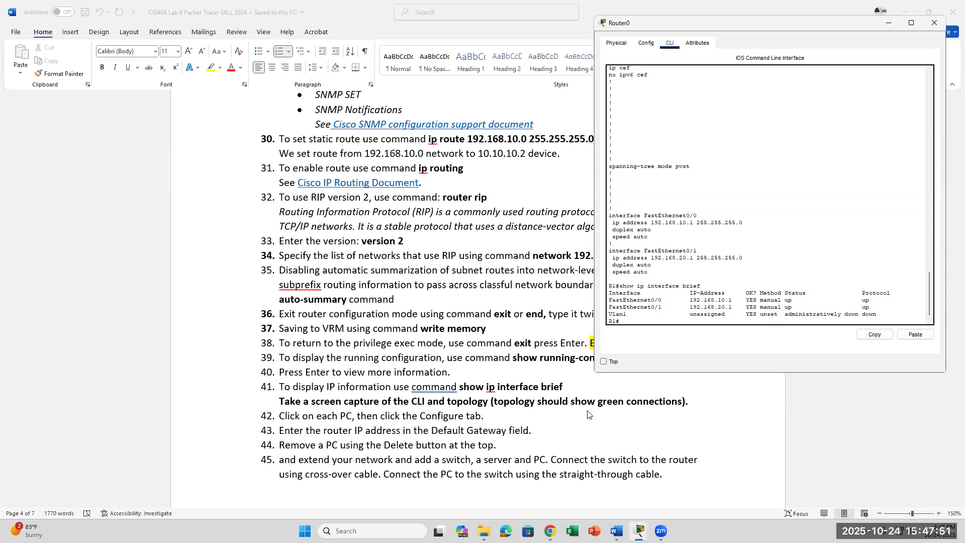
Step: Bring the Packet Tracer topology into view and show Router0's command line window beside it
left_click(643, 516)
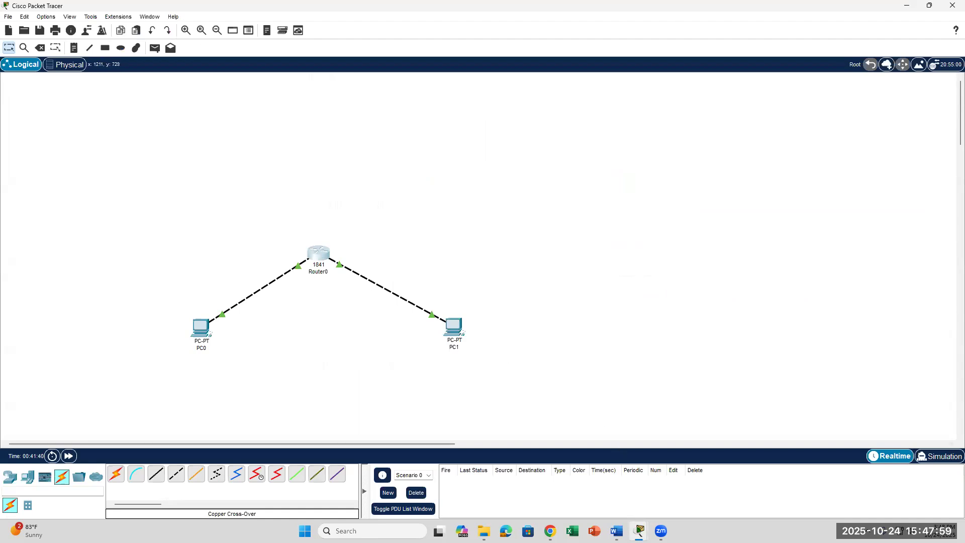
mouse_move(639, 531)
left_click(690, 480)
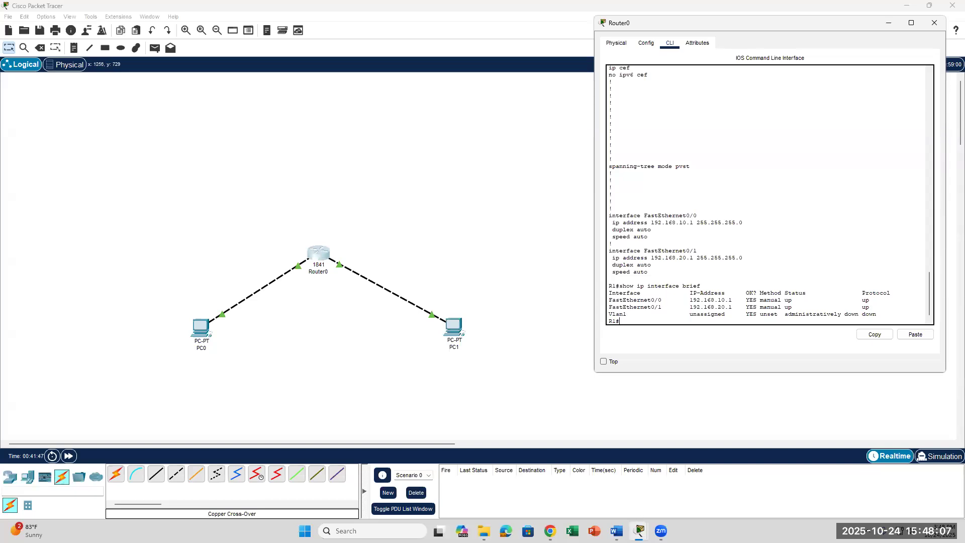
Step: Switch to the Word lab document and read steps 42 to 46 on the PC gateways, extending the network and the switch setup
left_click(617, 530)
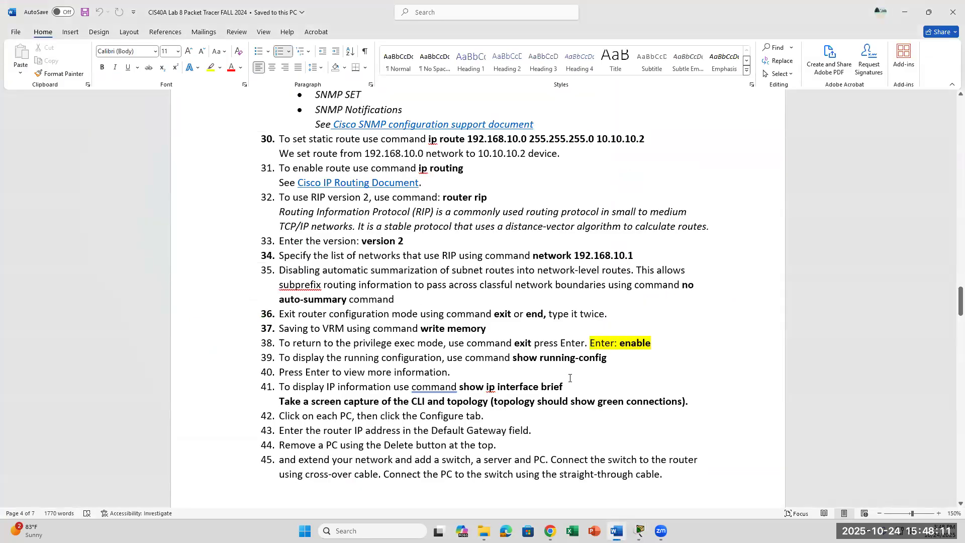
scroll(570, 378, "down", 1)
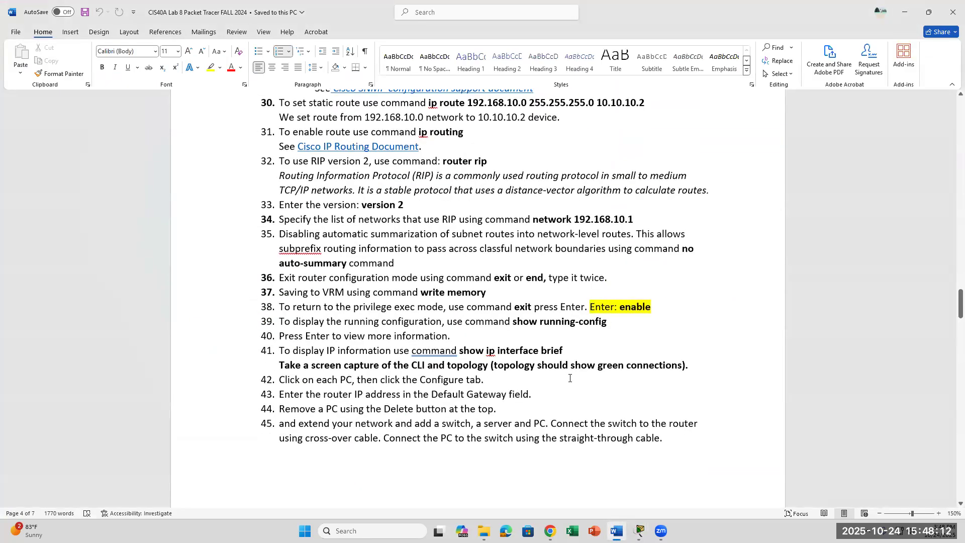
left_click(543, 395)
scroll(543, 395, "down", 10)
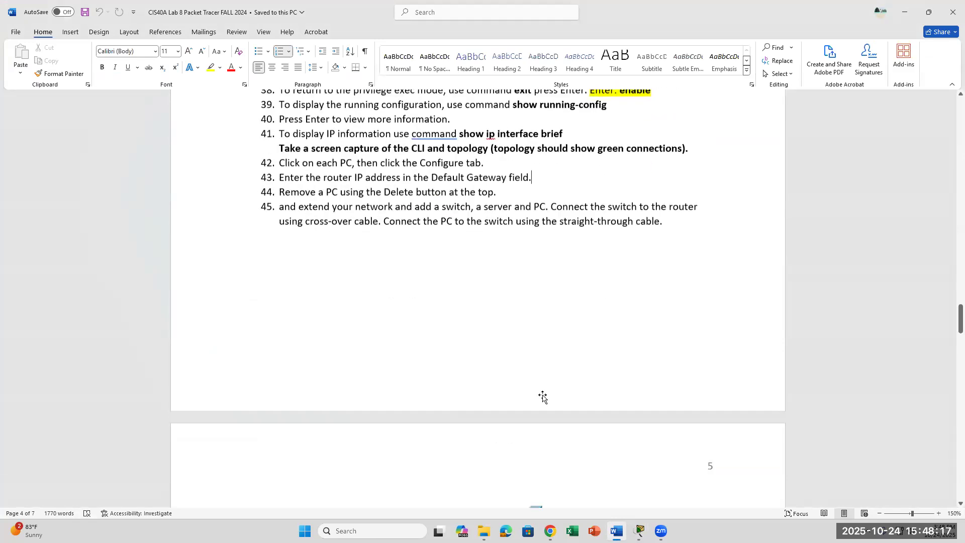
scroll(543, 395, "down", 5)
scroll(543, 398, "up", 5)
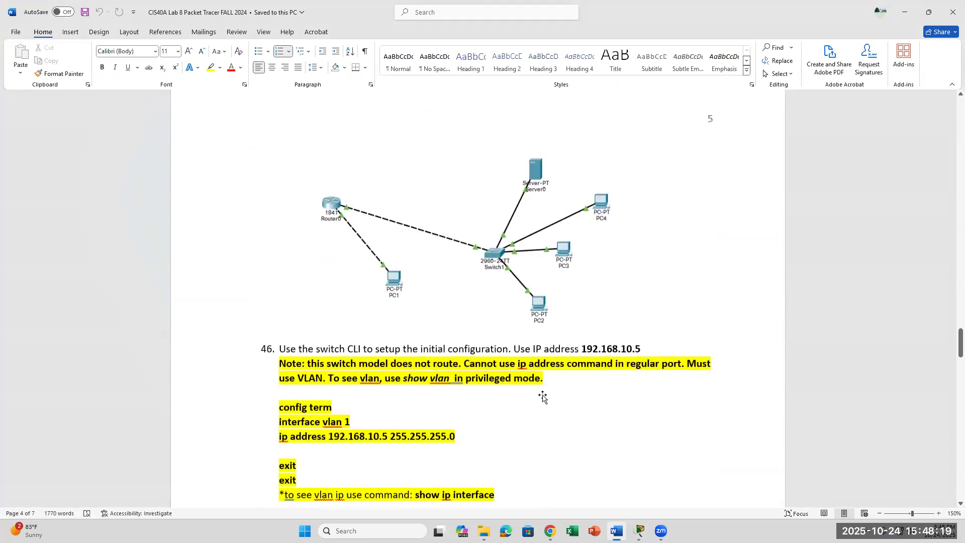
scroll(543, 397, "up", 10)
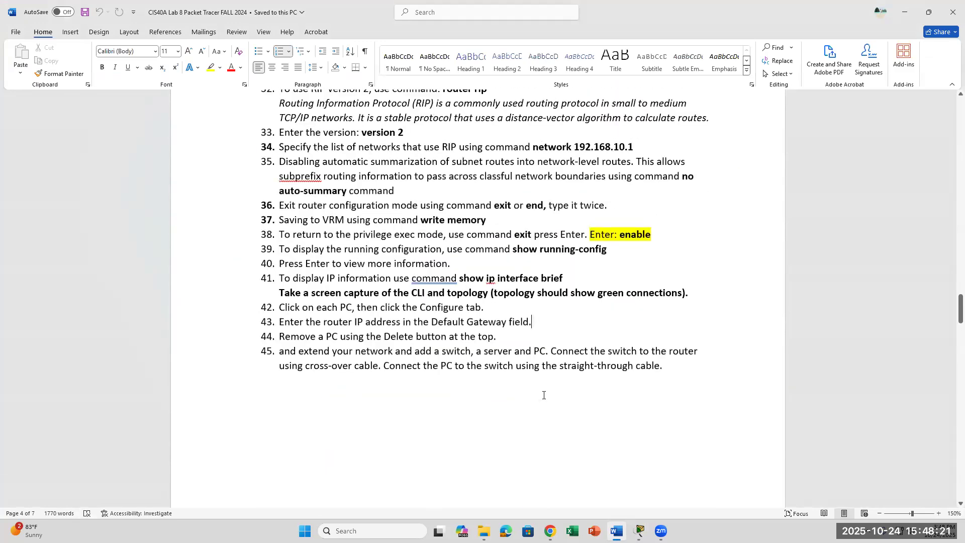
scroll(544, 395, "down", 1)
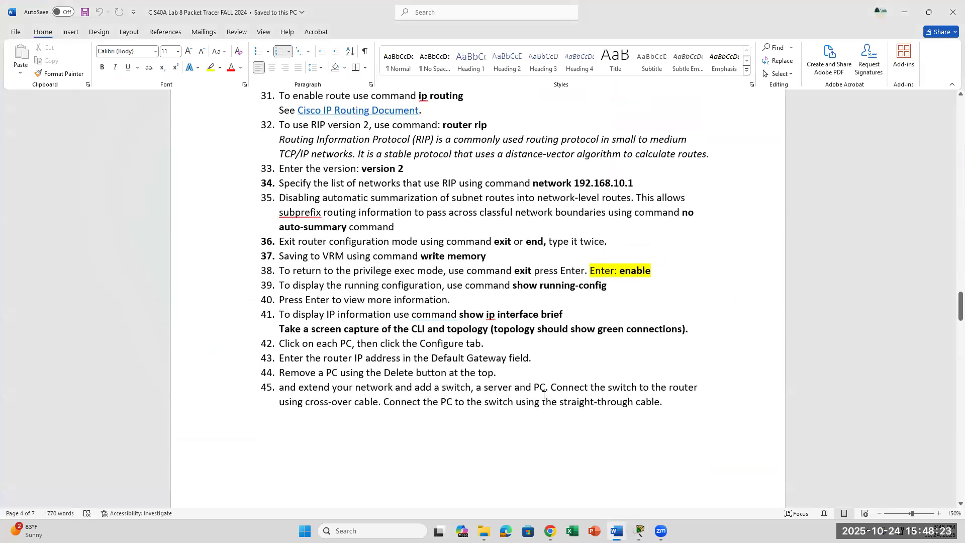
scroll(544, 395, "up", 1)
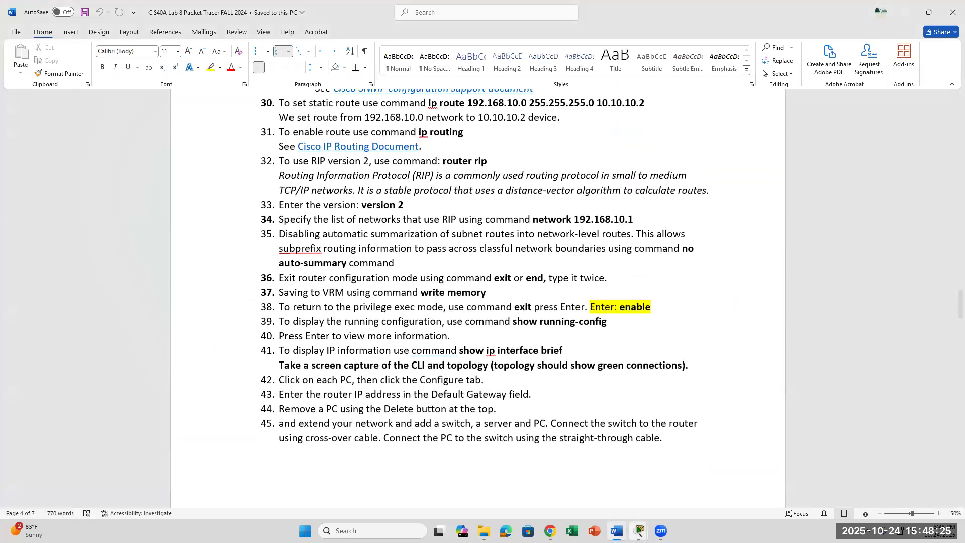
Step: Switch to Packet Tracer and set PC0's IPv4 default gateway to 192.168.10.1 in its global settings
mouse_move(639, 529)
left_click(642, 511)
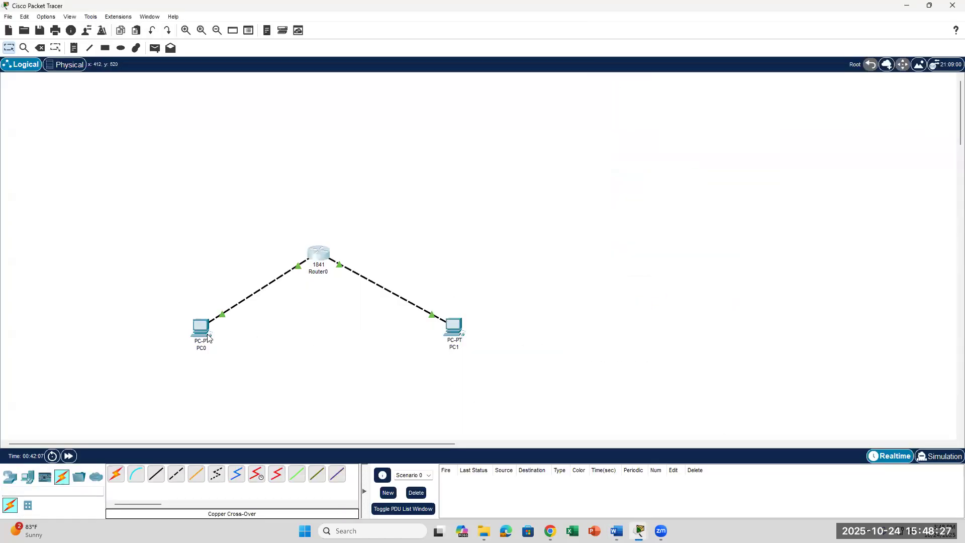
double_click(209, 338)
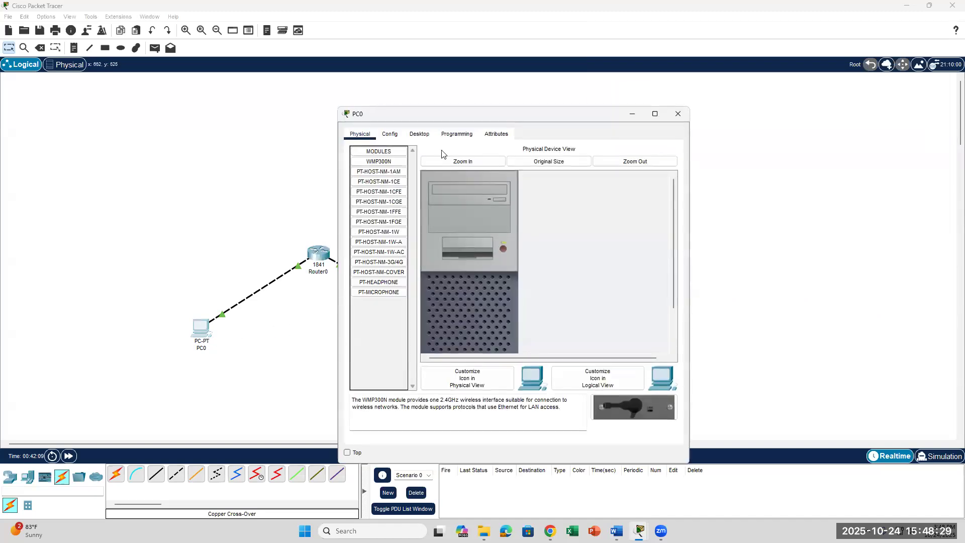
left_click(391, 138)
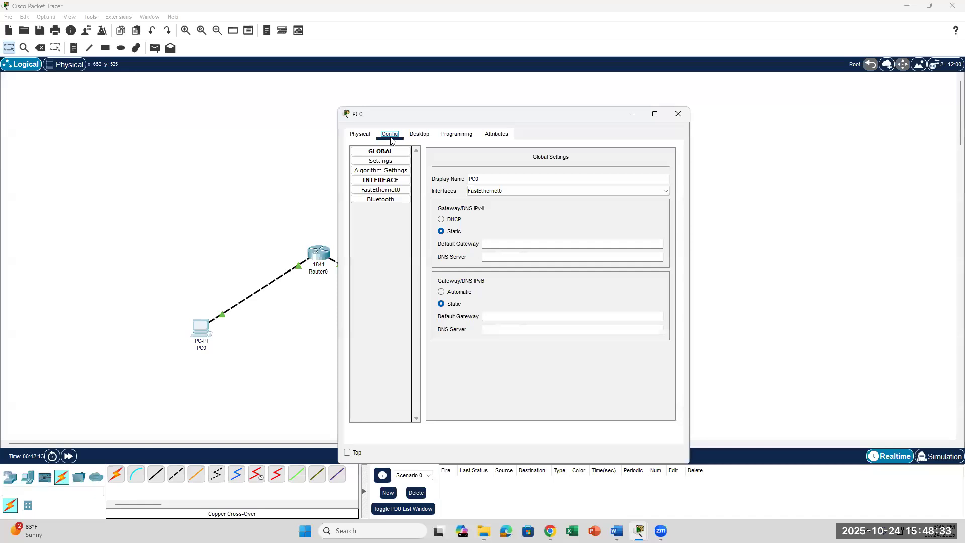
left_click(497, 246)
type("192.168.10.1")
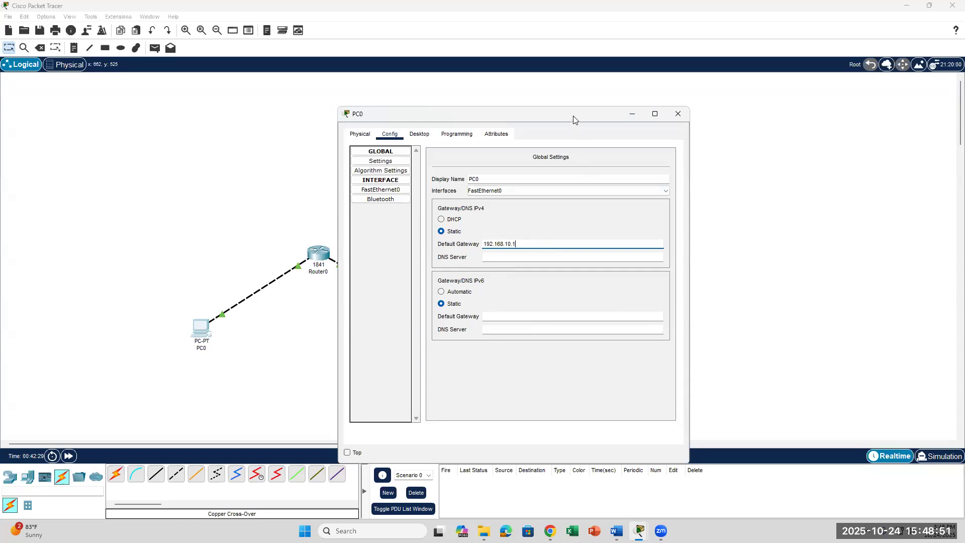
left_click_drag(573, 119, 577, 93)
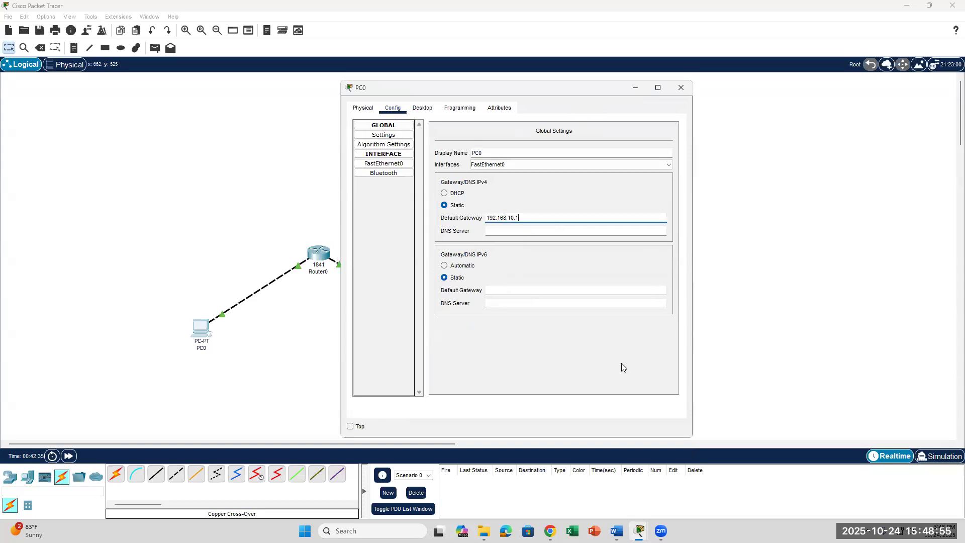
Step: Close PC0's window and set PC1's IPv4 default gateway to 192.168.20.1 in its global settings
left_click(364, 107)
left_click(680, 89)
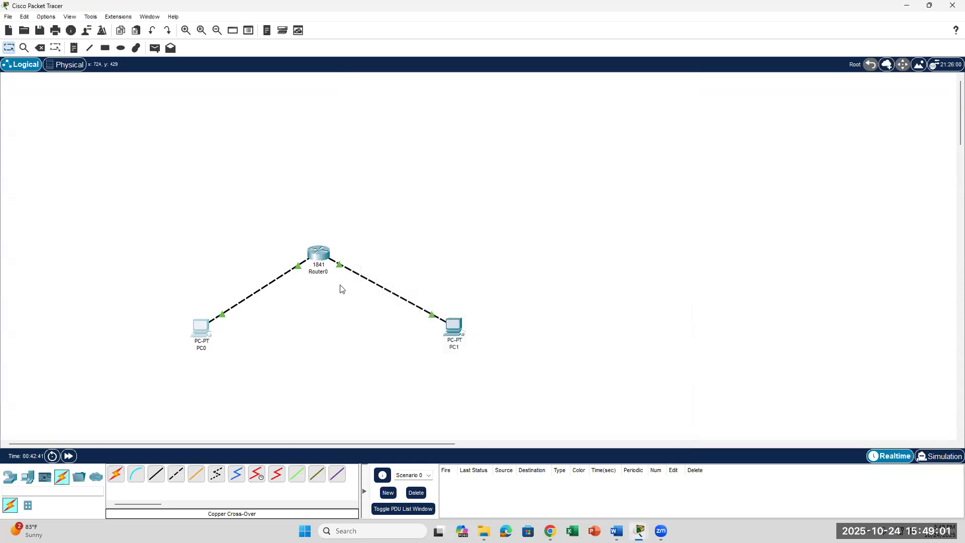
left_click(459, 332)
left_click(390, 133)
left_click(497, 243)
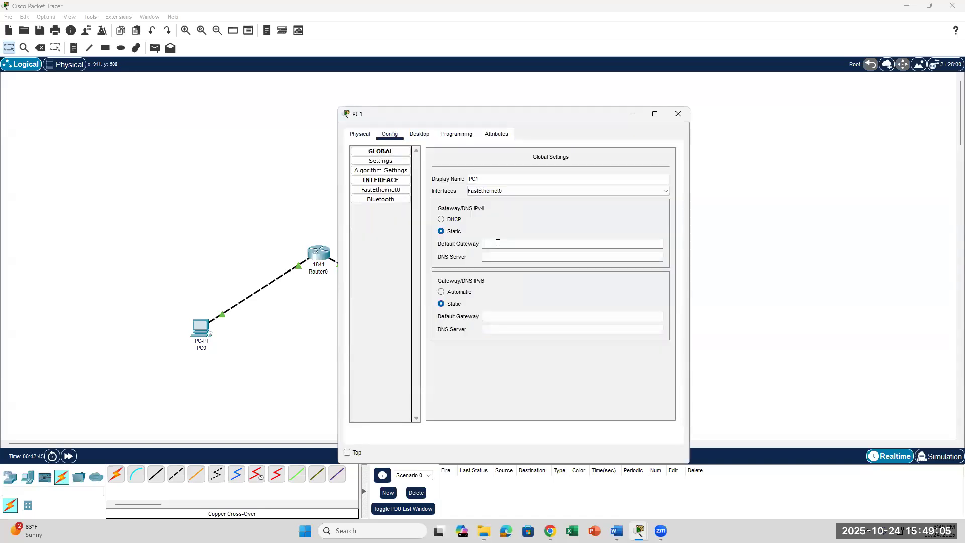
type("192.168.20.1")
key("Tab")
left_click(678, 114)
Step: Reopen PC0's global settings and check its IPv4 default gateway
left_click(201, 328)
left_click_drag(527, 243, 480, 246)
left_click(529, 245)
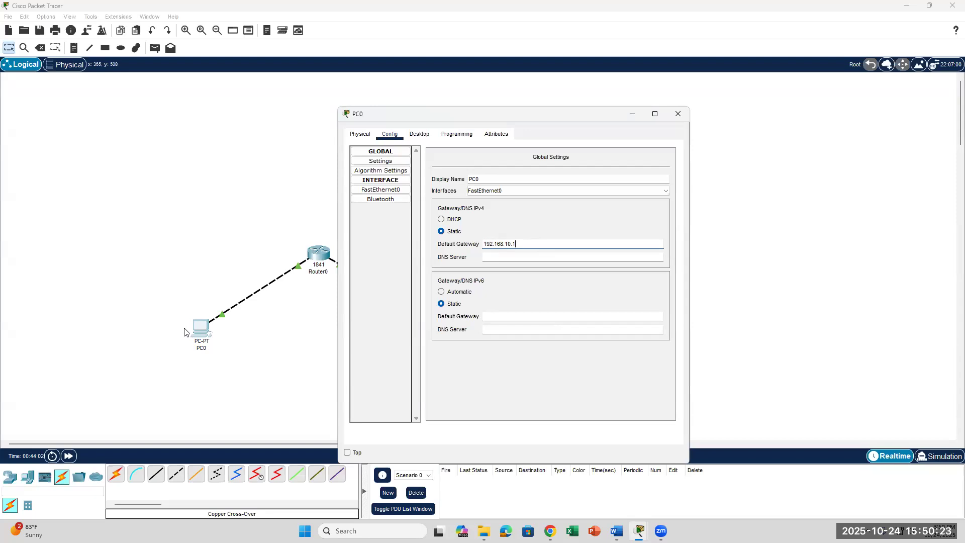
Step: Switch to the Word lab document and review the IP addresses given for the router's interfaces in steps 18 to 26
left_click(617, 531)
scroll(310, 277, "up", 8)
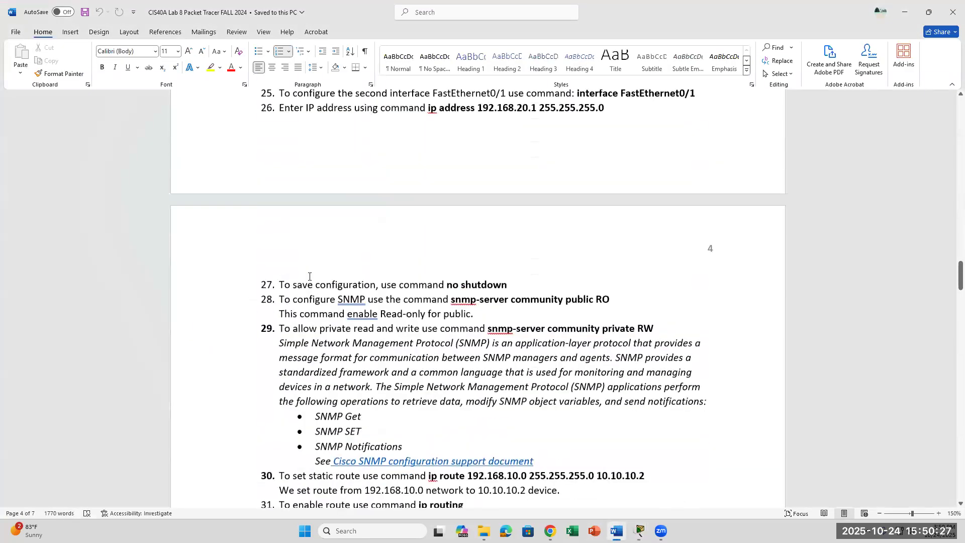
scroll(310, 277, "up", 5)
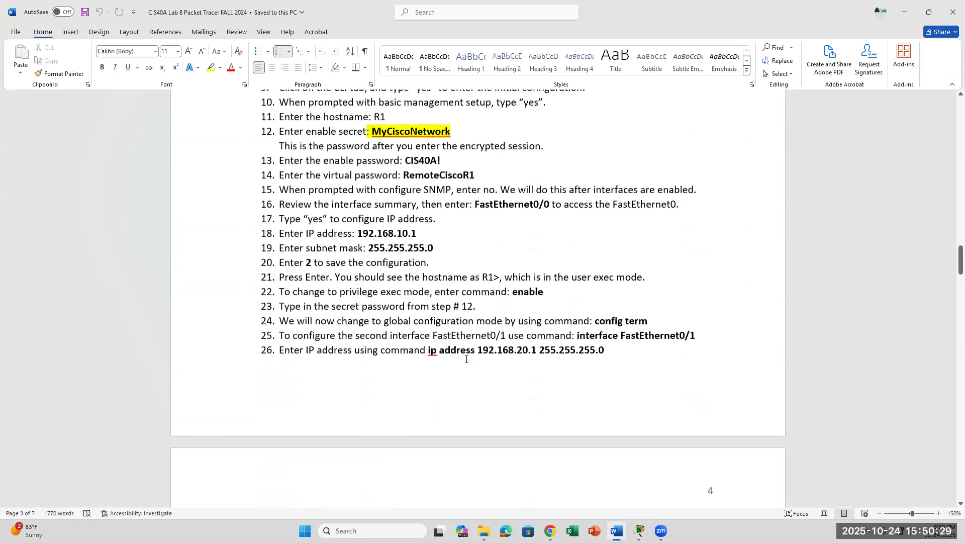
scroll(464, 313, "up", 3)
scroll(464, 313, "up", 7)
scroll(465, 312, "down", 11)
scroll(464, 312, "down", 6)
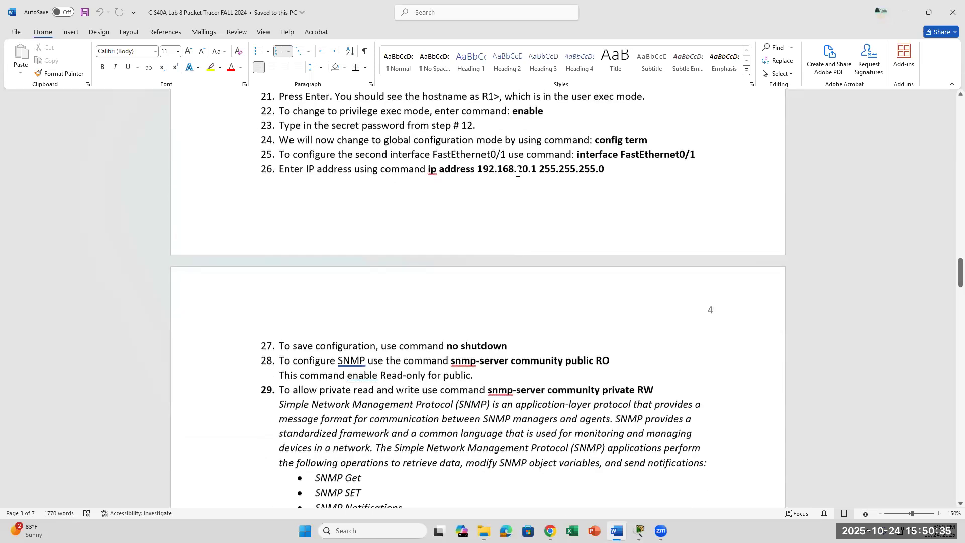
double_click(518, 173)
Step: Check the network addresses in the static route command of step 30 and the RIP network command of step 34
scroll(510, 385, "down", 3)
scroll(510, 386, "down", 9)
left_click_drag(531, 246, 506, 246)
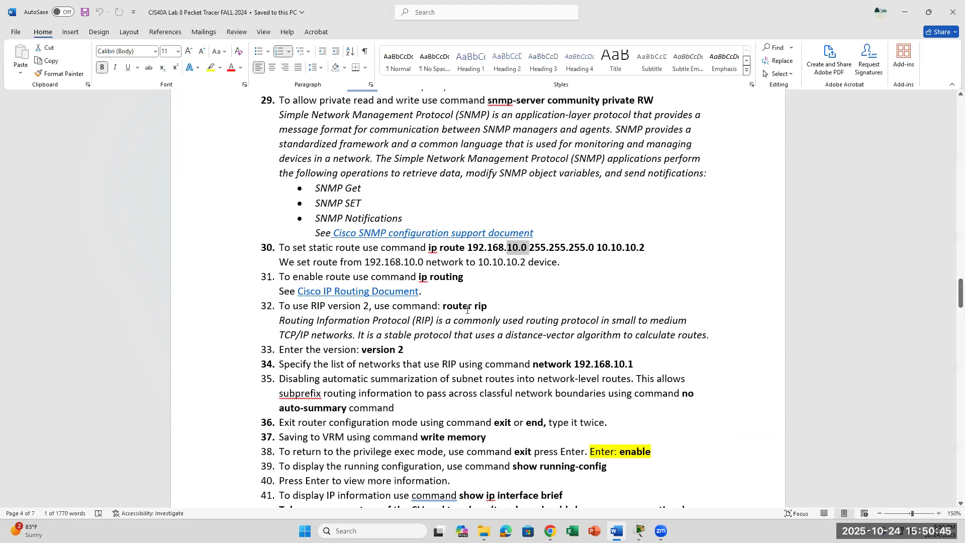
left_click(575, 366)
triple_click(651, 359)
left_click(639, 363)
left_click_drag(636, 364, 574, 363)
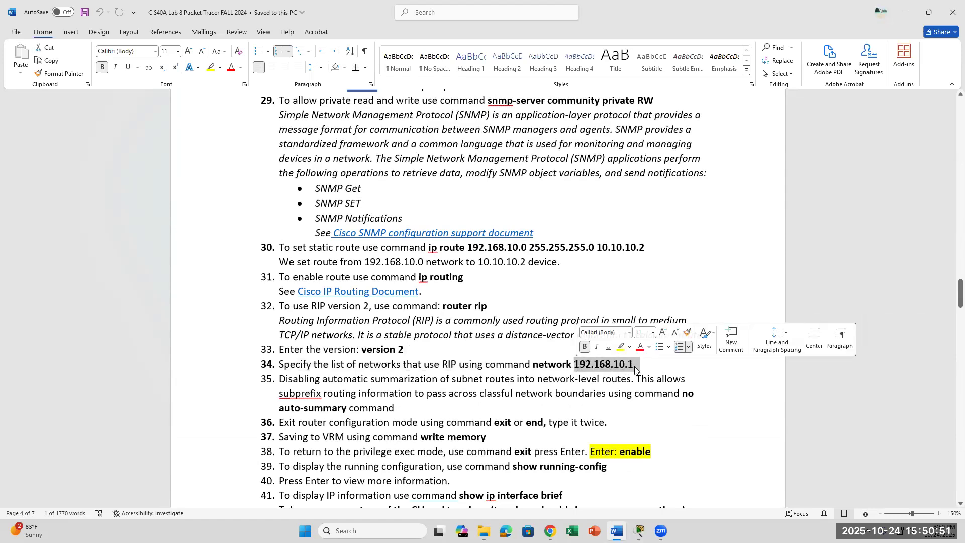
left_click(634, 366)
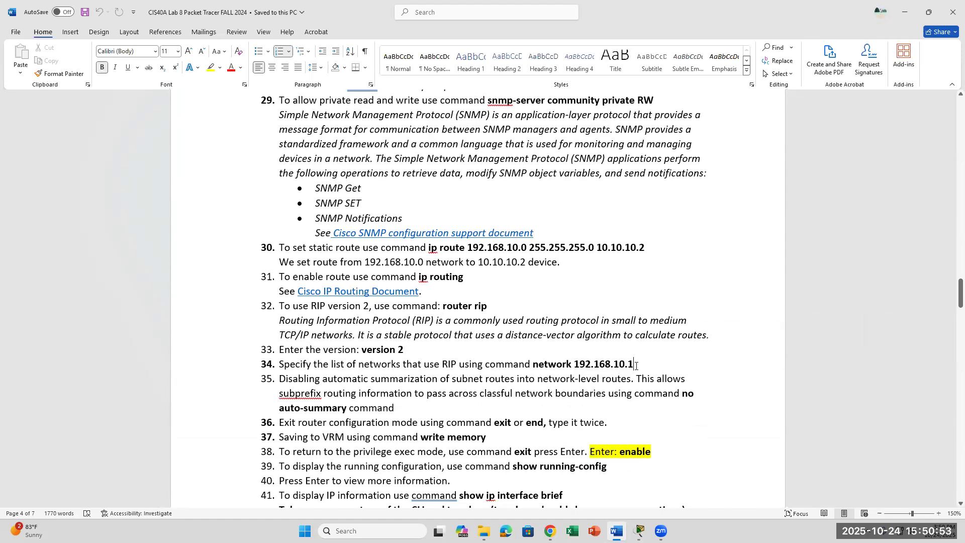
Step: Bring up Router0's command line window in Packet Tracer and check the IP addresses of its FastEthernet interfaces
left_click(639, 531)
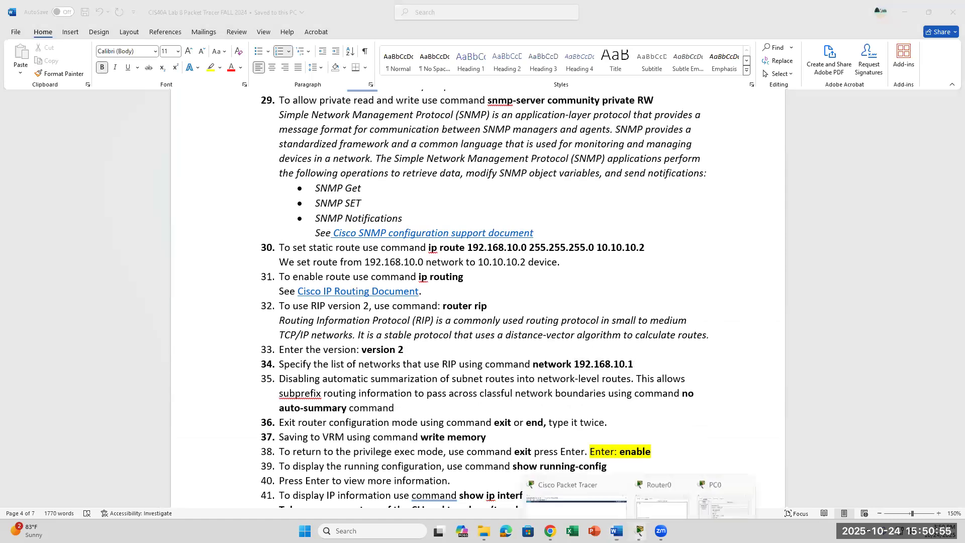
left_click(659, 501)
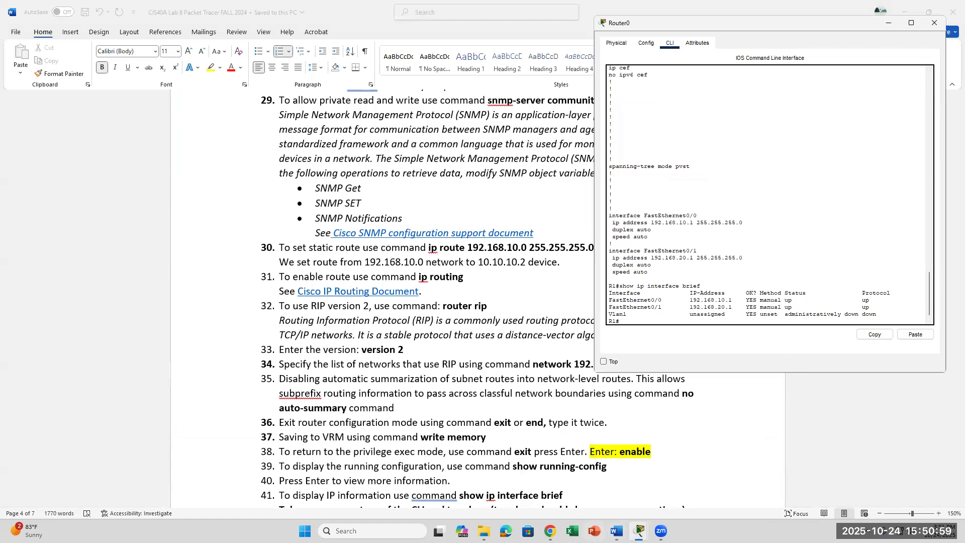
left_click(538, 382)
Step: Return to PC0's global settings in Packet Tracer, set its IPv4 default gateway to 192.168.20.1 and close its window
left_click(640, 531)
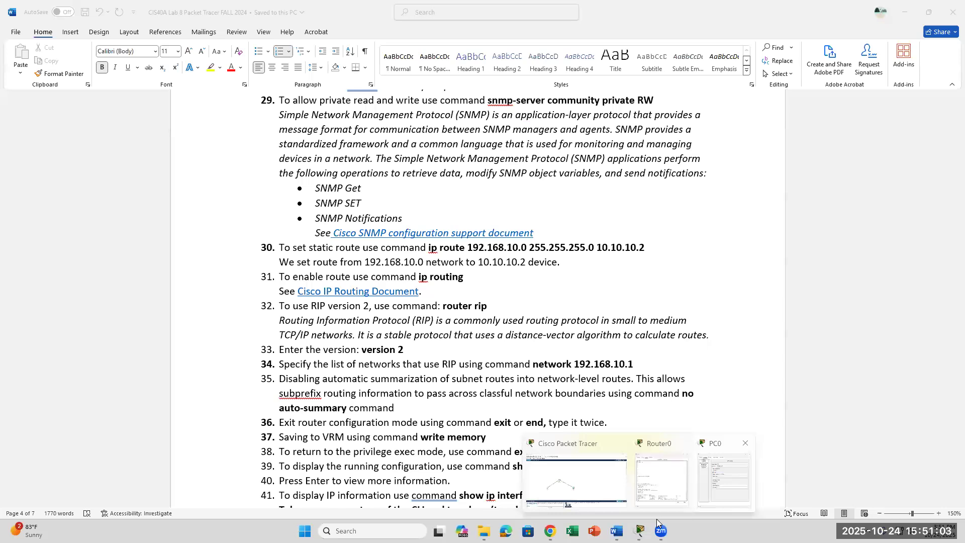
left_click(724, 480)
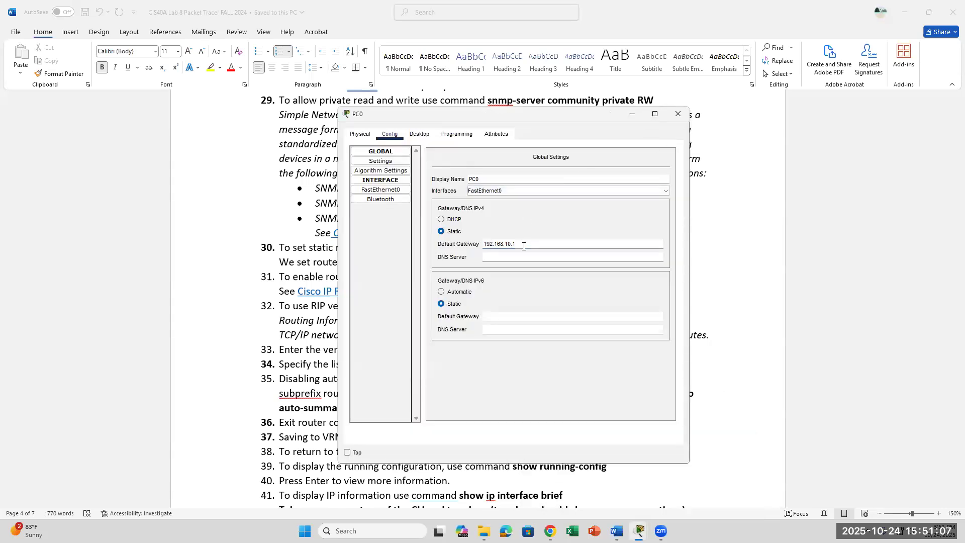
key("BackSpace")
key("BackSpace")
key("BackSpace")
key("BackSpace")
type("20.1")
left_click_drag(582, 115, 635, 112)
left_click(693, 112)
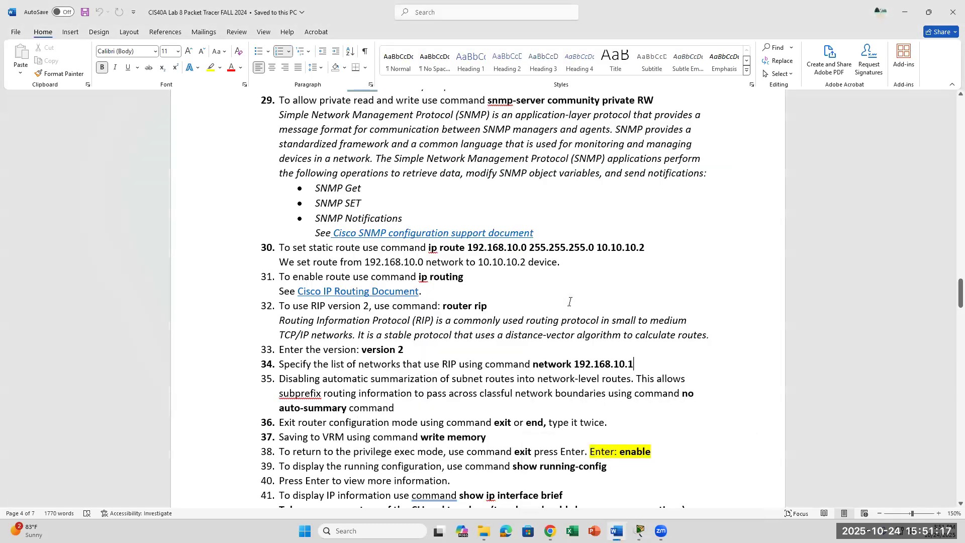
Step: Set PC1's IPv4 default gateway to 192.168.10.1 in its Packet Tracer global settings and close its window
mouse_move(617, 531)
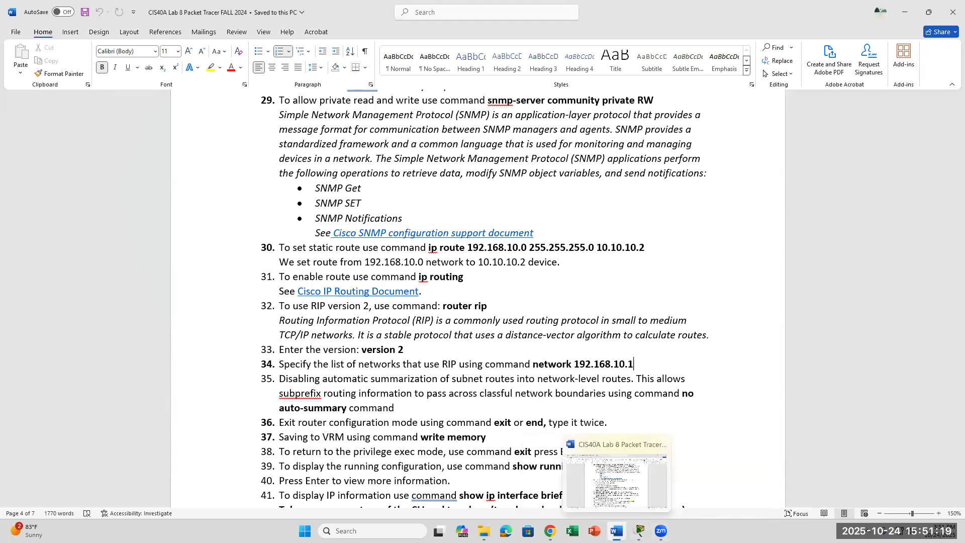
left_click(654, 520)
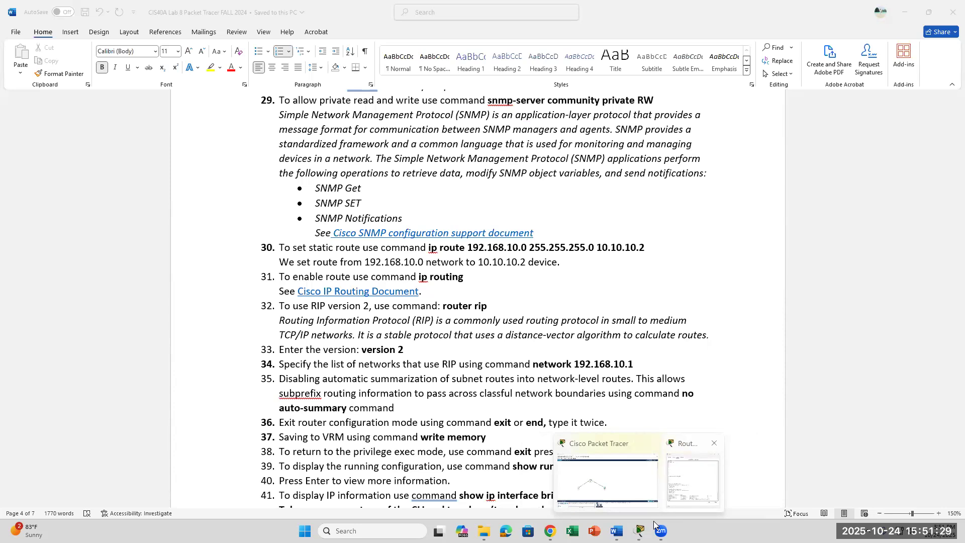
left_click(608, 480)
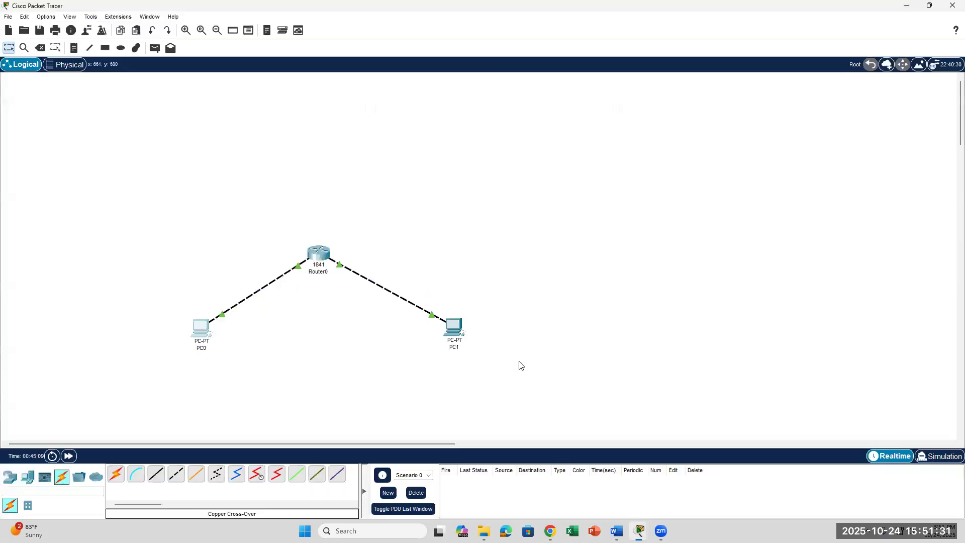
left_click(451, 329)
left_click(508, 243)
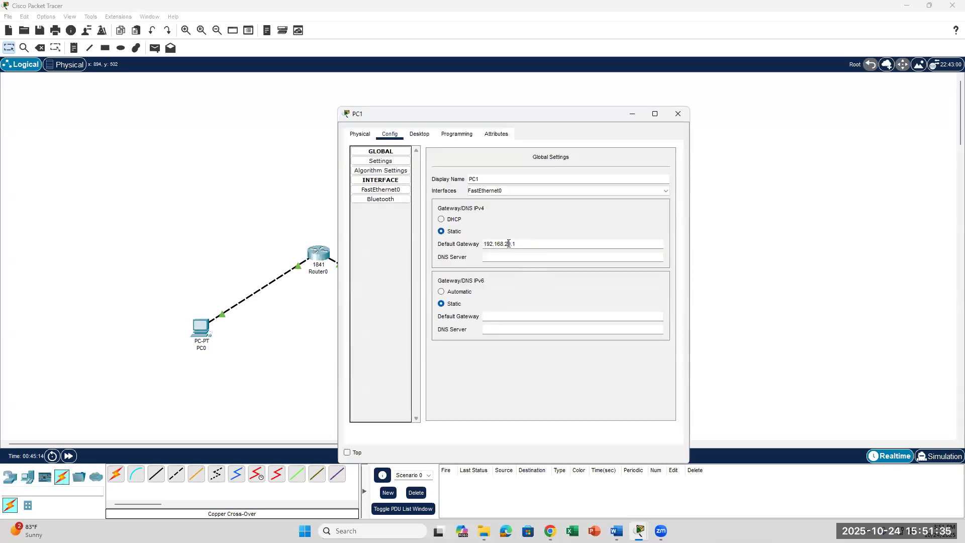
key("BackSpace")
type("10")
left_click(674, 116)
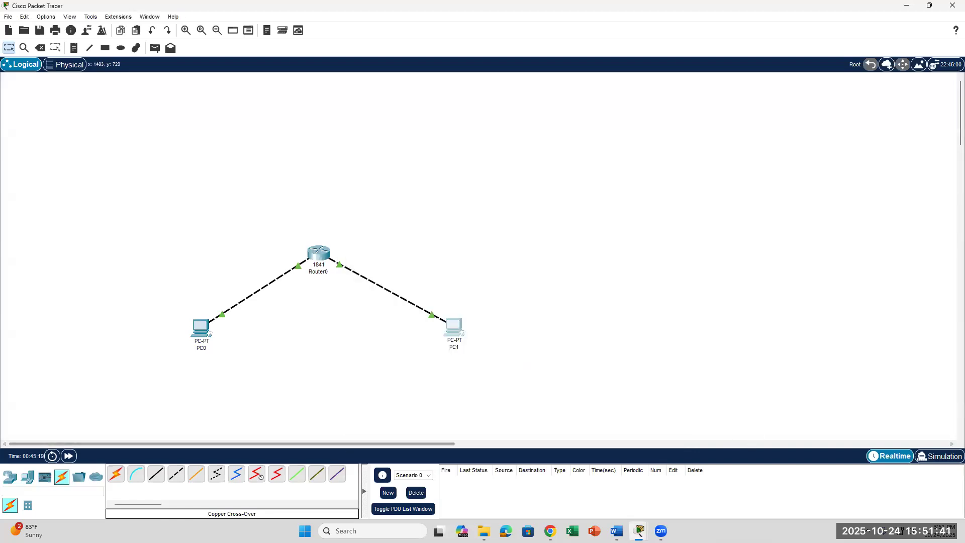
Step: Switch to the Word lab document and read steps 42 to 45 and the extended network diagram
left_click(616, 531)
scroll(557, 383, "down", 10)
scroll(557, 383, "down", 3)
scroll(557, 383, "up", 10)
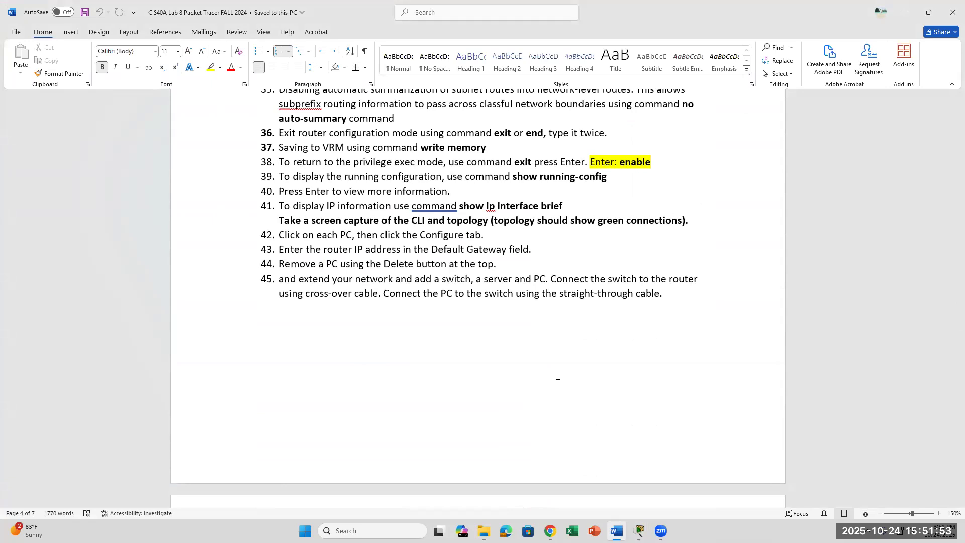
scroll(558, 383, "up", 1)
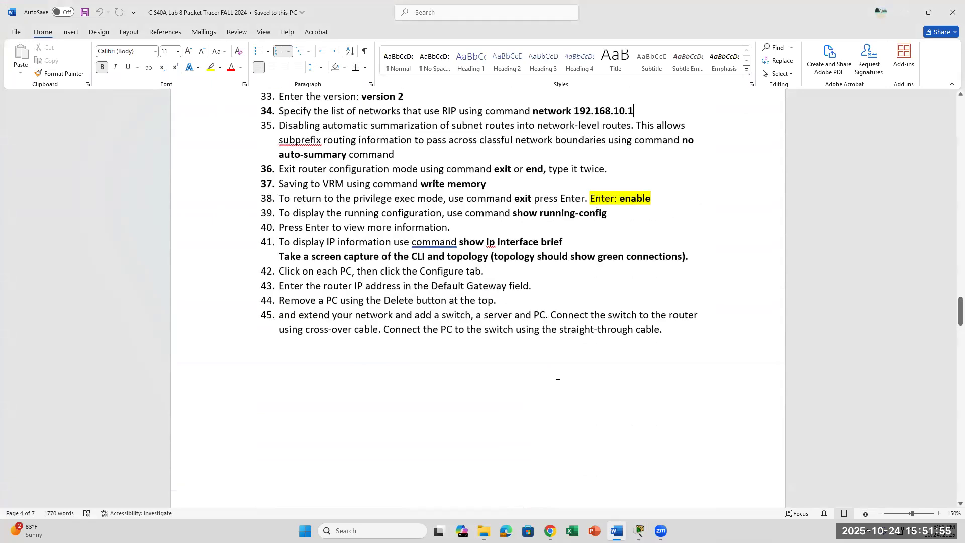
left_click(523, 285)
left_click(486, 274)
left_click(542, 282)
scroll(558, 380, "down", 10)
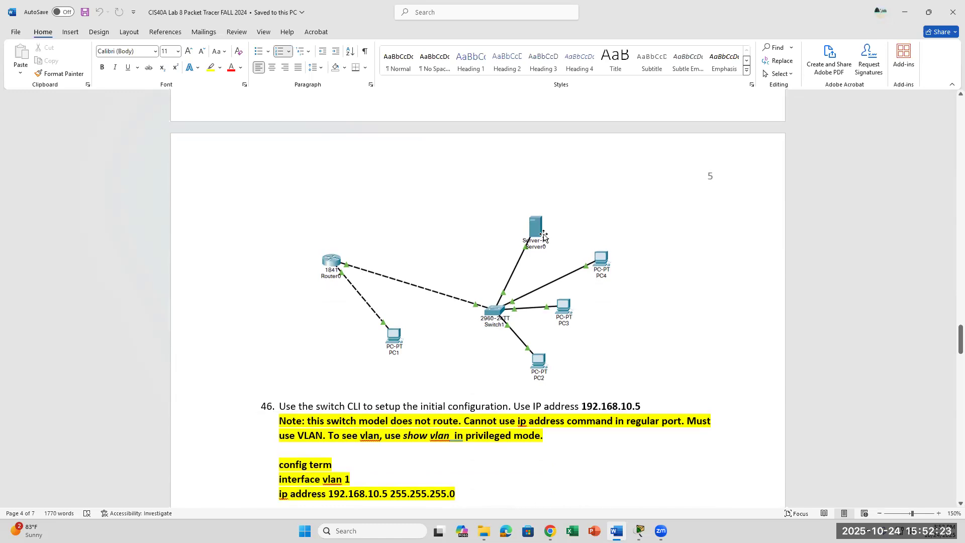
Step: Switch to Packet Tracer, close Router0's command line window and bring the topology into view
mouse_move(640, 531)
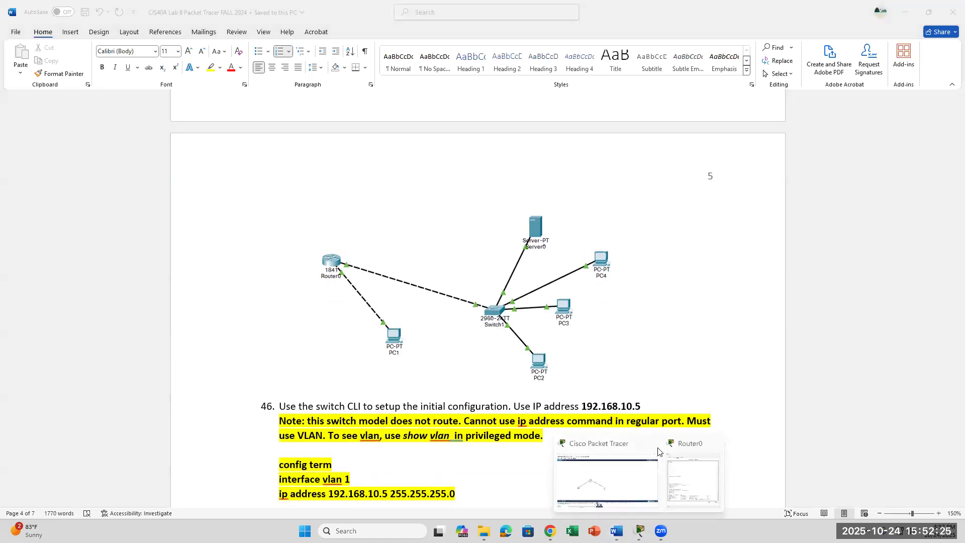
left_click(668, 452)
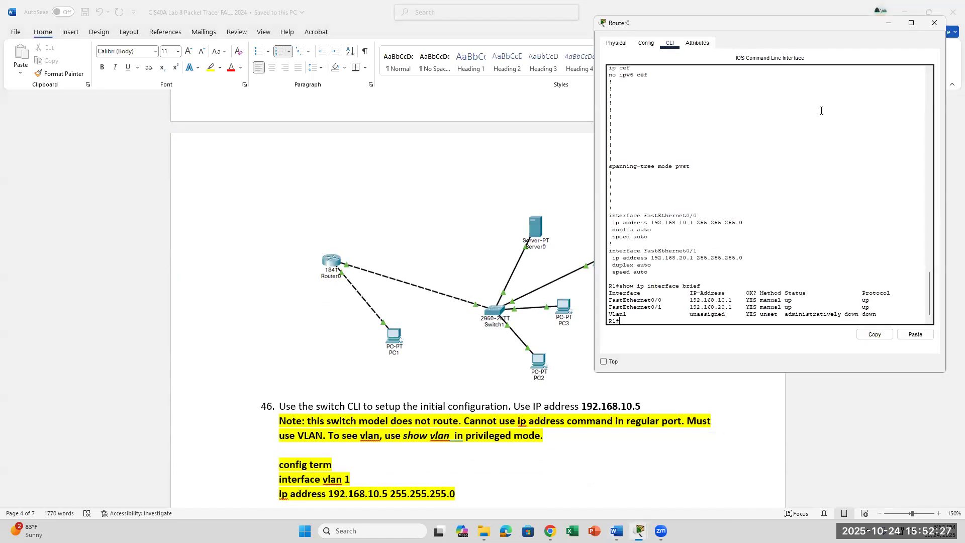
left_click(936, 23)
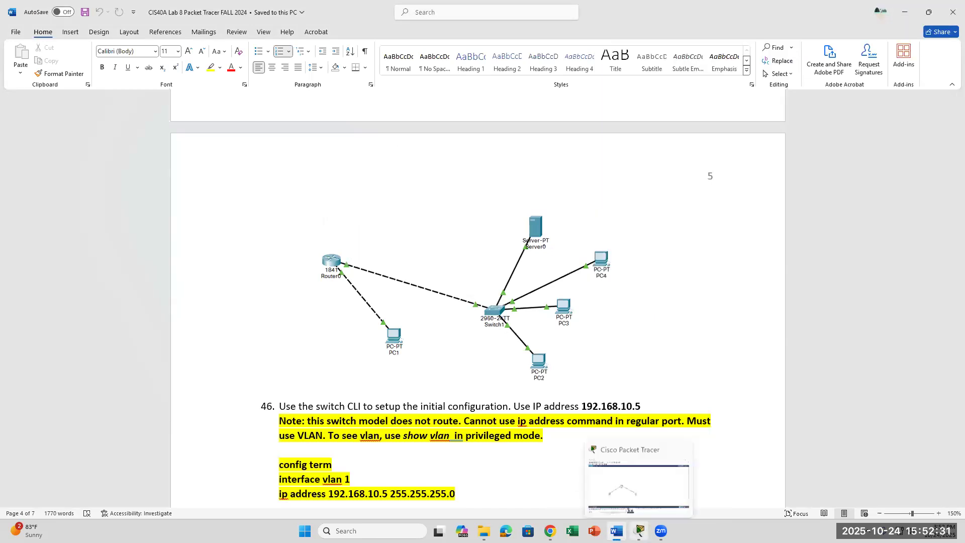
left_click(640, 531)
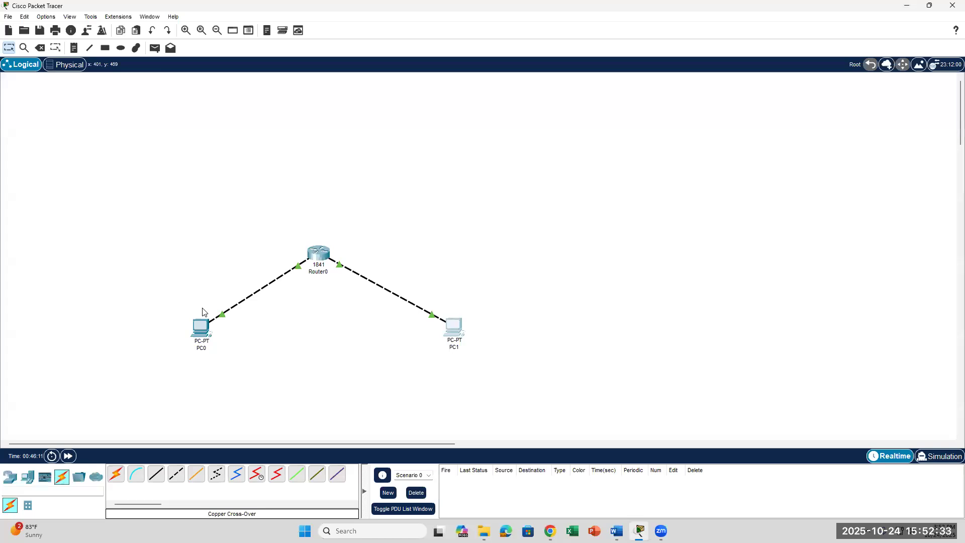
Step: Check the network diagram in the Word document, then delete PC0 from the Packet Tracer topology
left_click(616, 531)
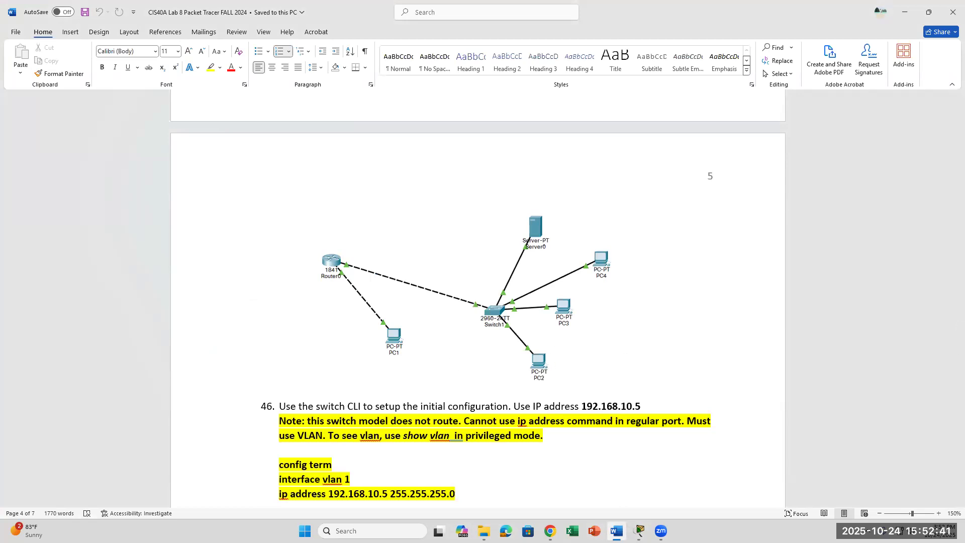
left_click(639, 530)
left_click(199, 336)
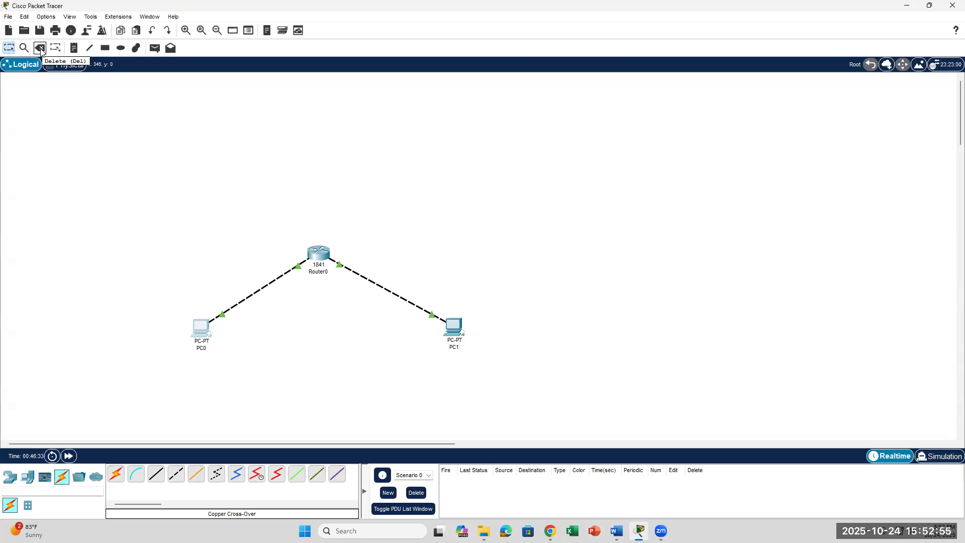
left_click(40, 48)
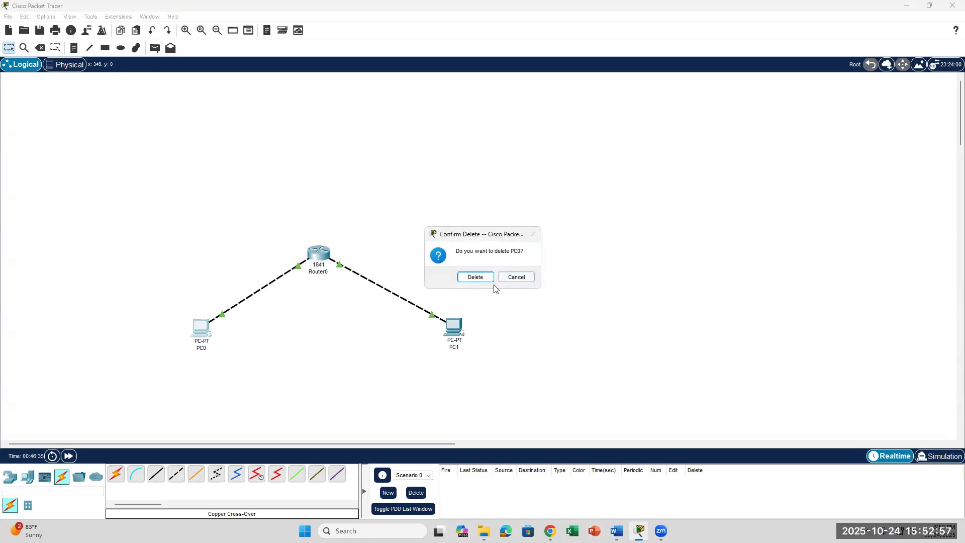
left_click(476, 277)
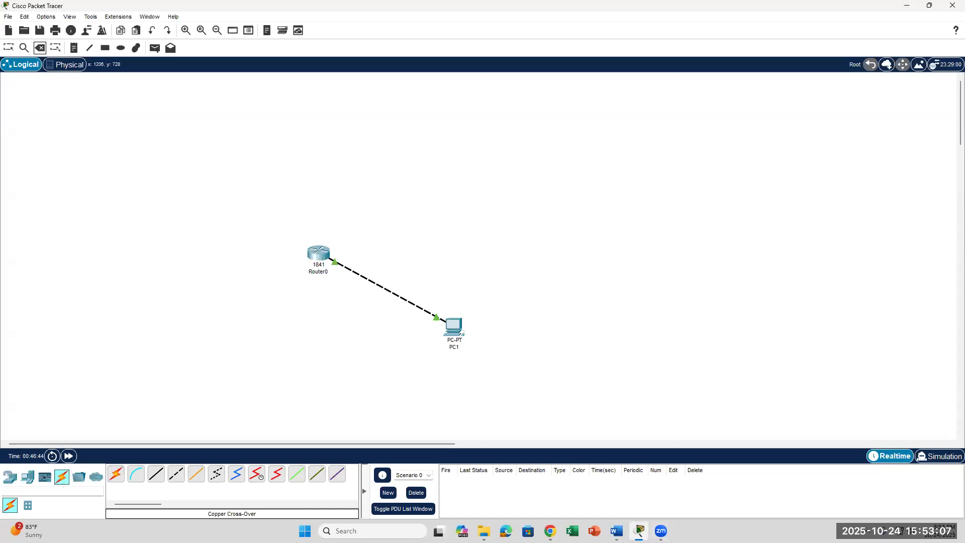
Step: Return to the Word document and compare step 45 on adding a switch, server and PC with the network diagram
mouse_move(640, 530)
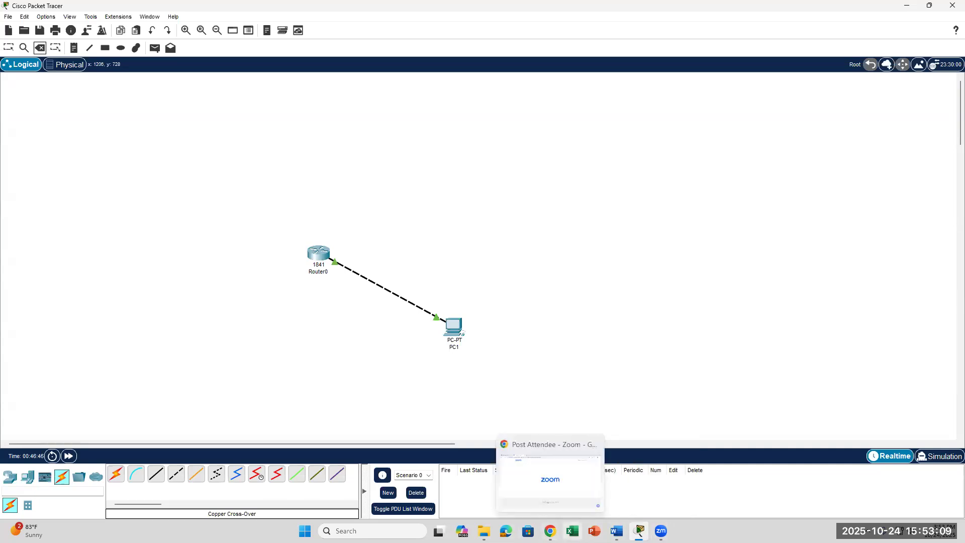
left_click(617, 531)
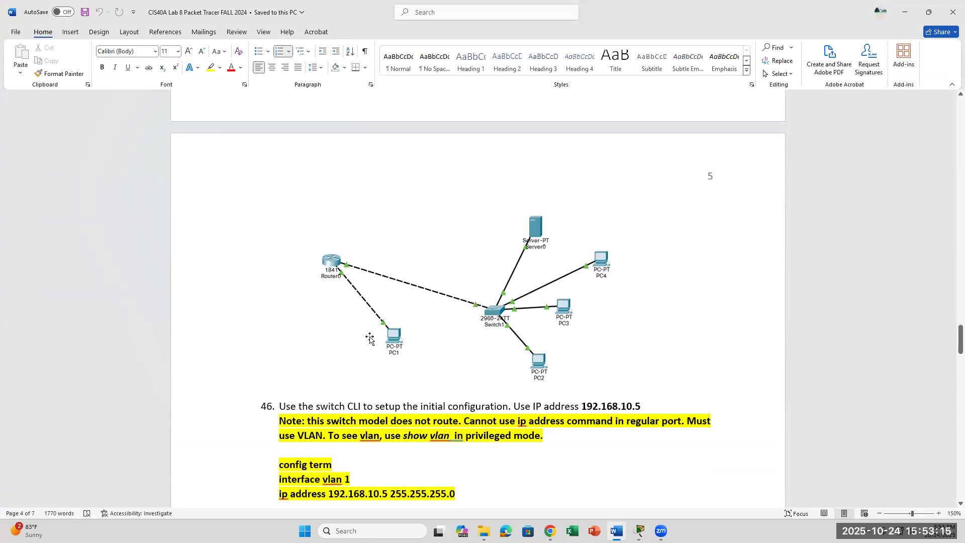
scroll(370, 338, "up", 6)
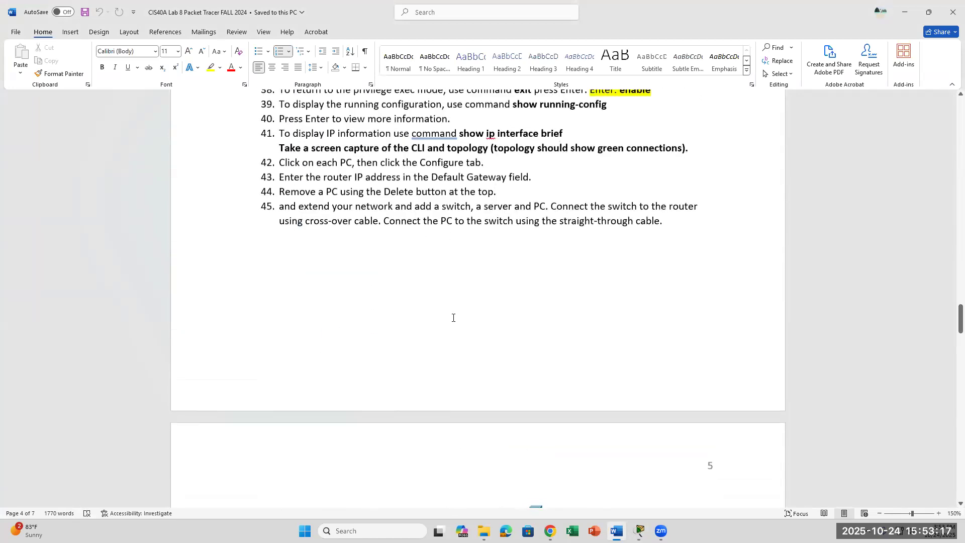
scroll(453, 317, "down", 5)
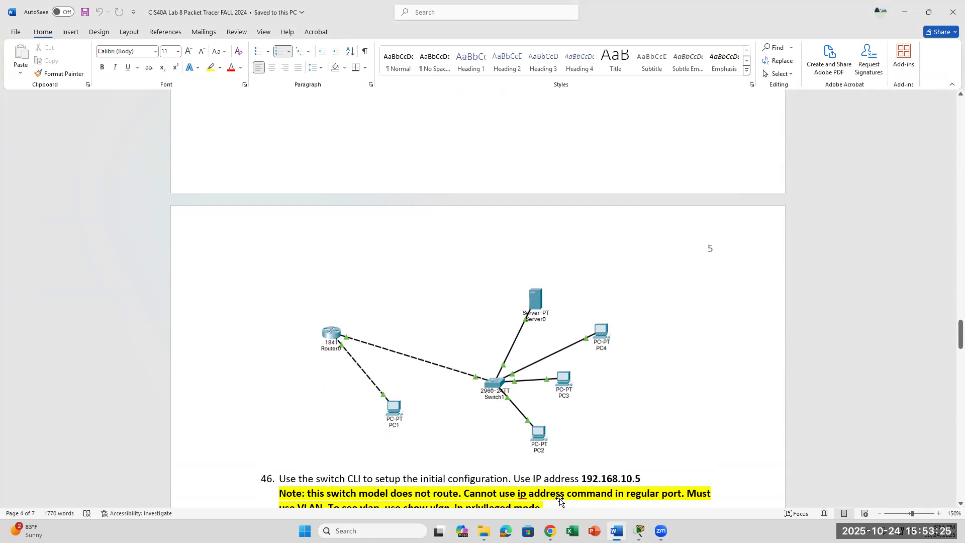
scroll(488, 405, "up", 5)
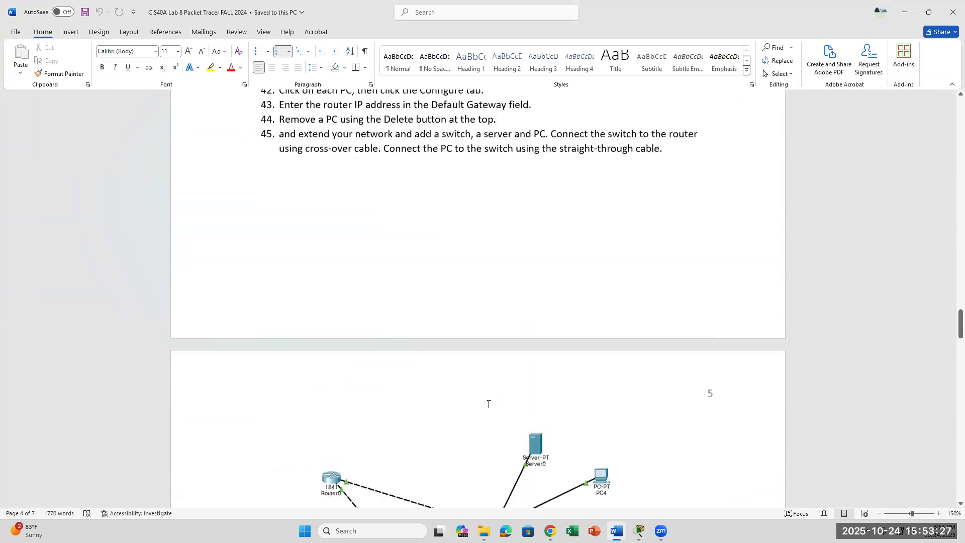
Step: Review the extended network diagram in the Word document, then switch to Packet Tracer and add a 2960 switch above Router0
scroll(487, 405, "down", 8)
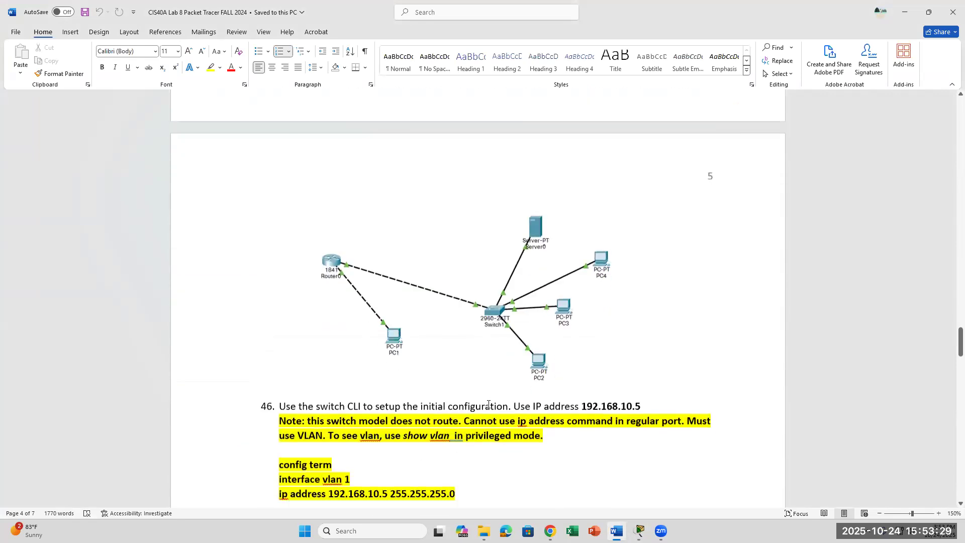
scroll(488, 403, "up", 2)
scroll(490, 404, "down", 2)
scroll(490, 404, "up", 4)
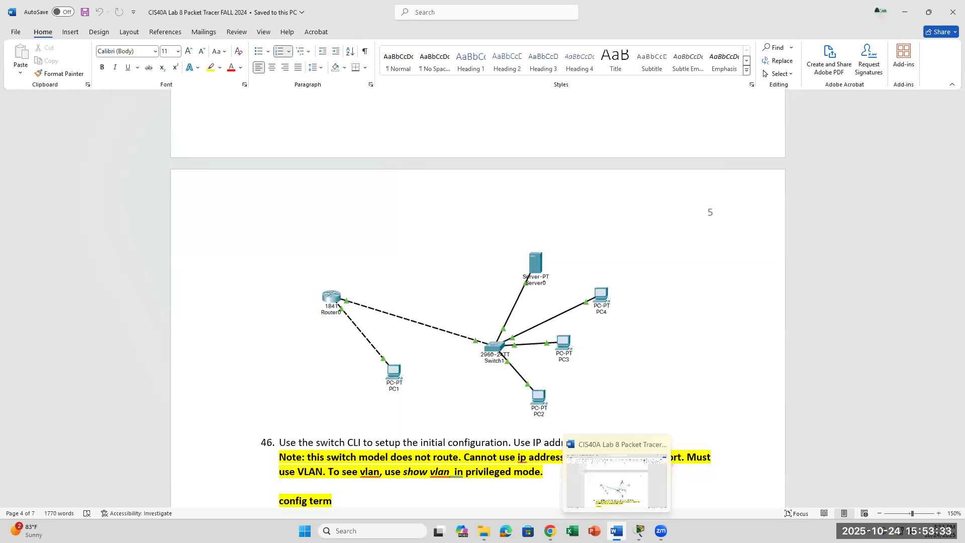
left_click(640, 531)
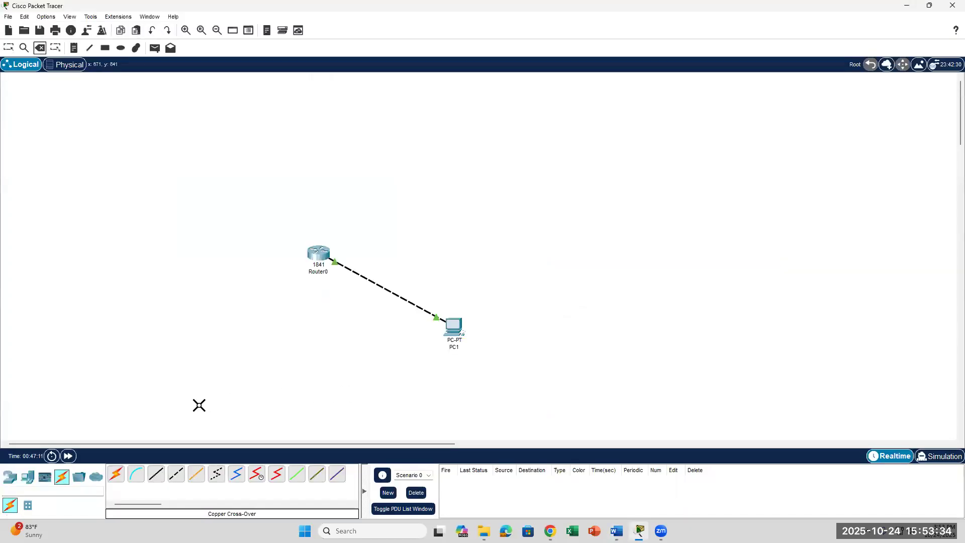
left_click(12, 483)
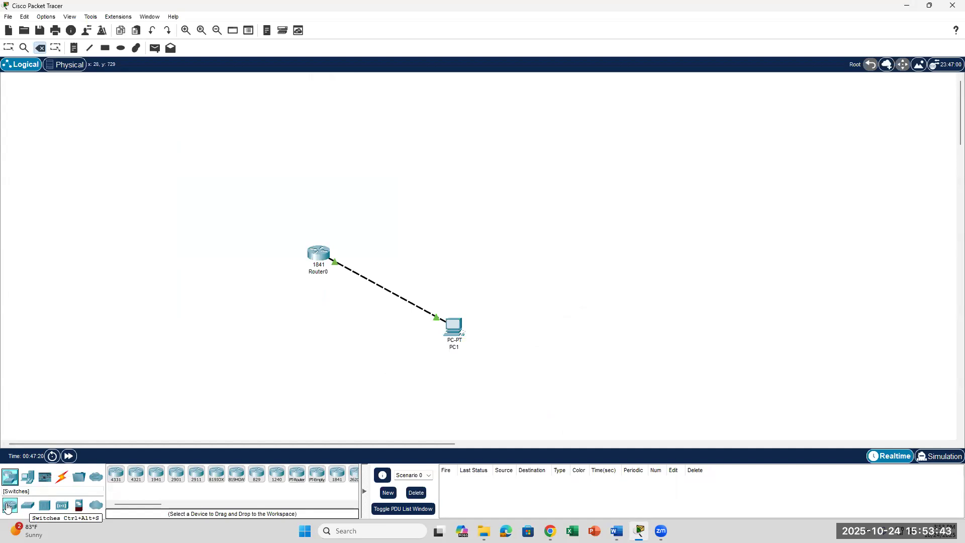
left_click(28, 506)
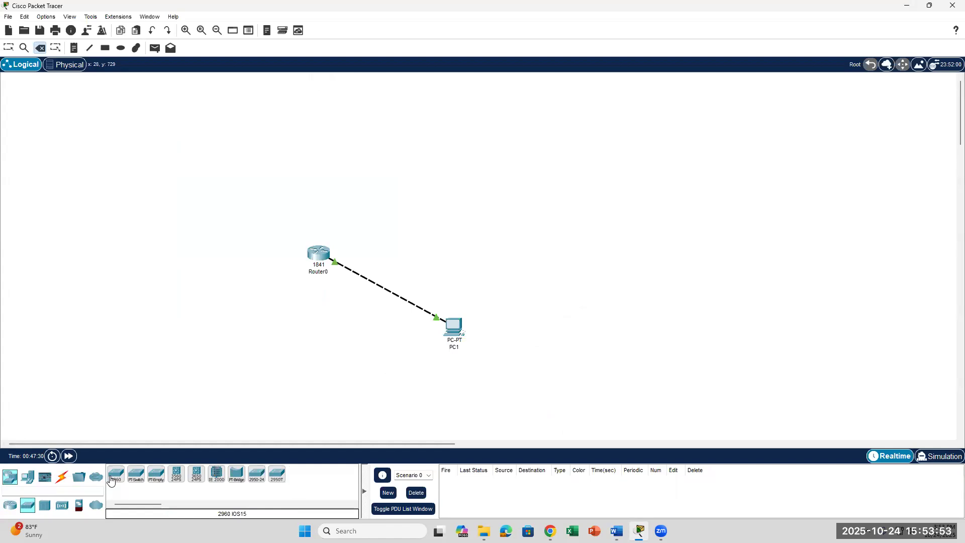
left_click_drag(112, 479, 396, 205)
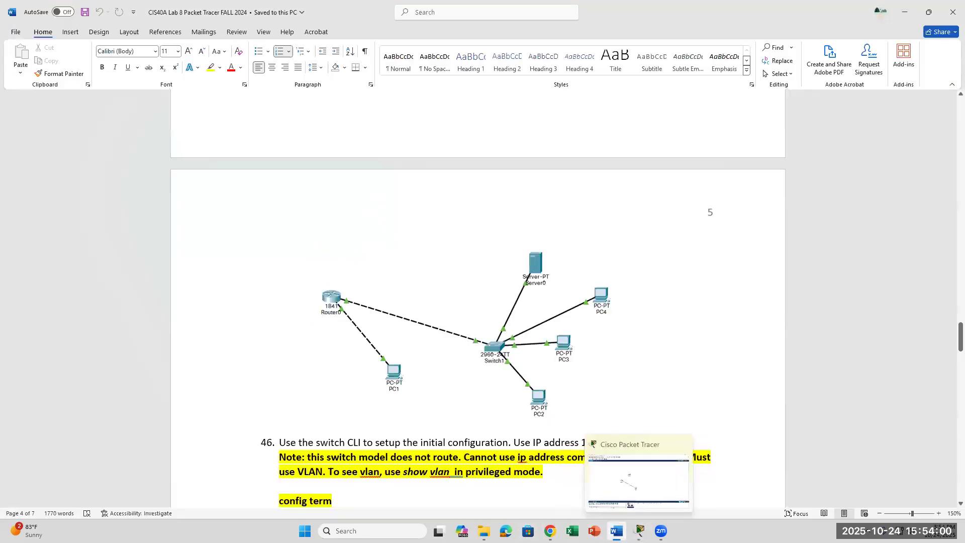
Step: Check the diagram in Word again, then delete the cable between Router0 and PC1 in Packet Tracer
left_click(616, 531)
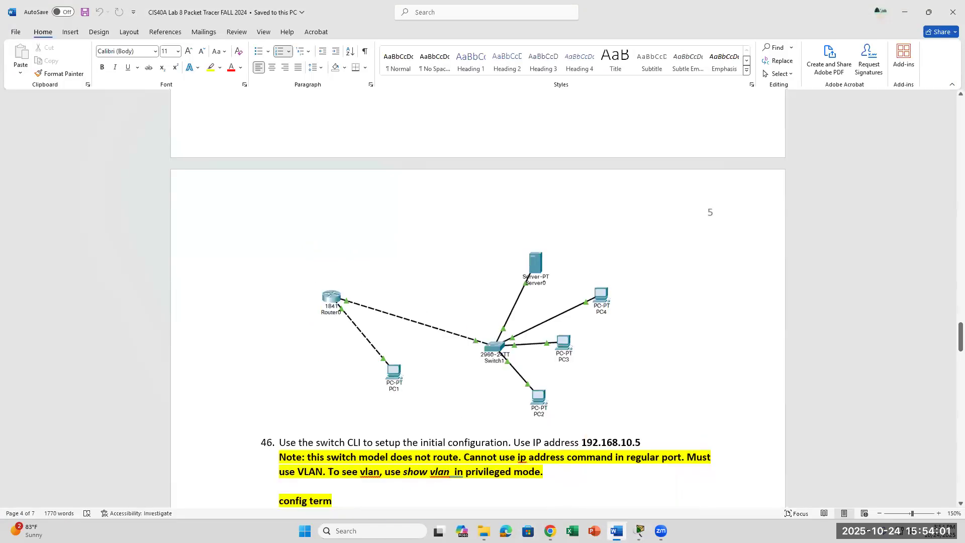
left_click(639, 531)
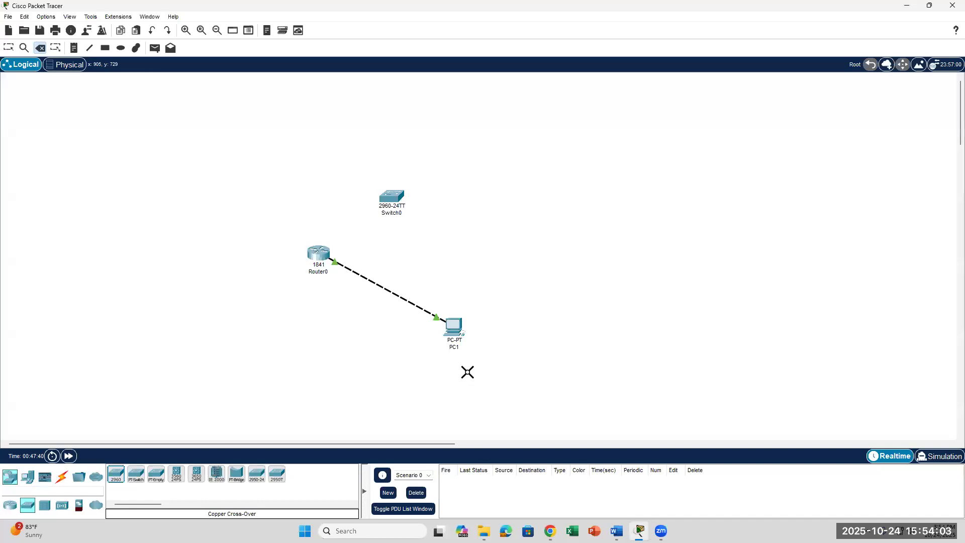
left_click(404, 301)
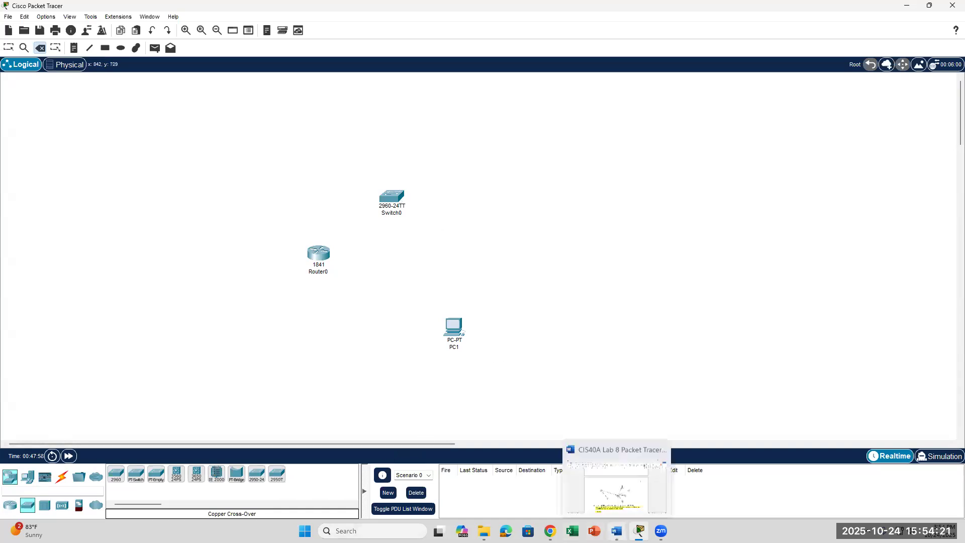
Step: Check the Word diagram, then add three more PCs and a server to the Packet Tracer topology, following the diagram
left_click(617, 531)
left_click(640, 532)
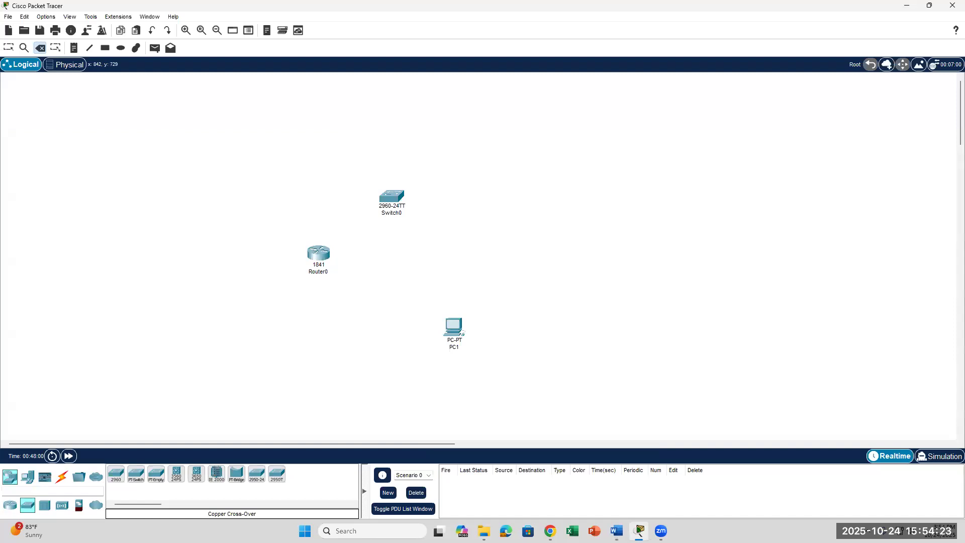
left_click(31, 482)
left_click_drag(116, 474, 492, 272)
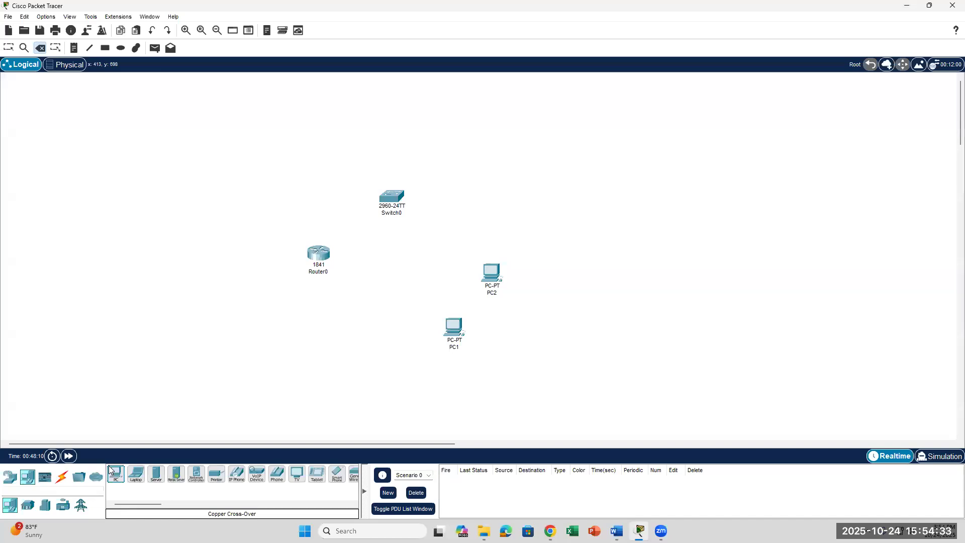
left_click_drag(116, 474, 589, 233)
left_click_drag(116, 478, 665, 206)
left_click_drag(156, 474, 519, 127)
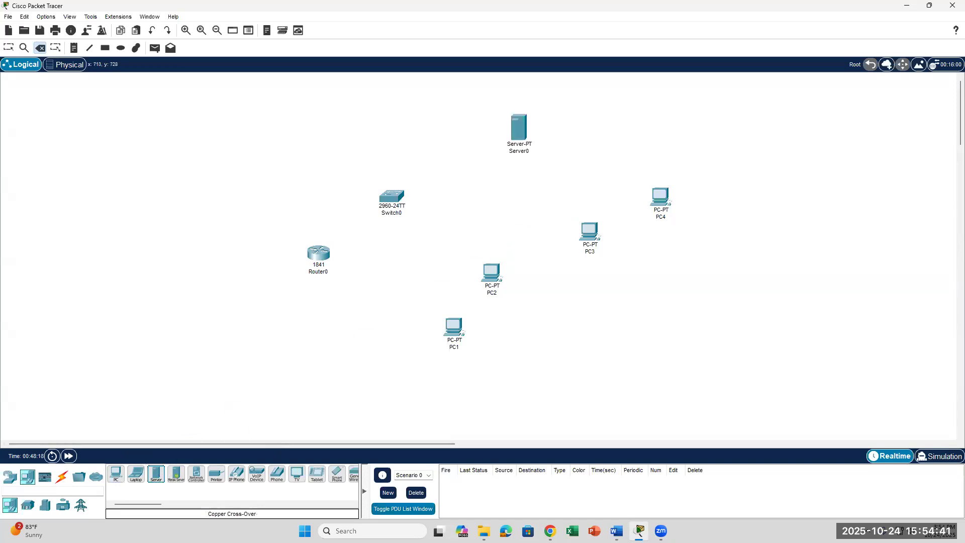
Step: Consult the Word diagram, then connect Server0's FastEthernet0 to Switch0's FastEthernet0/1 with a copper straight-through cable in Packet Tracer
left_click(617, 531)
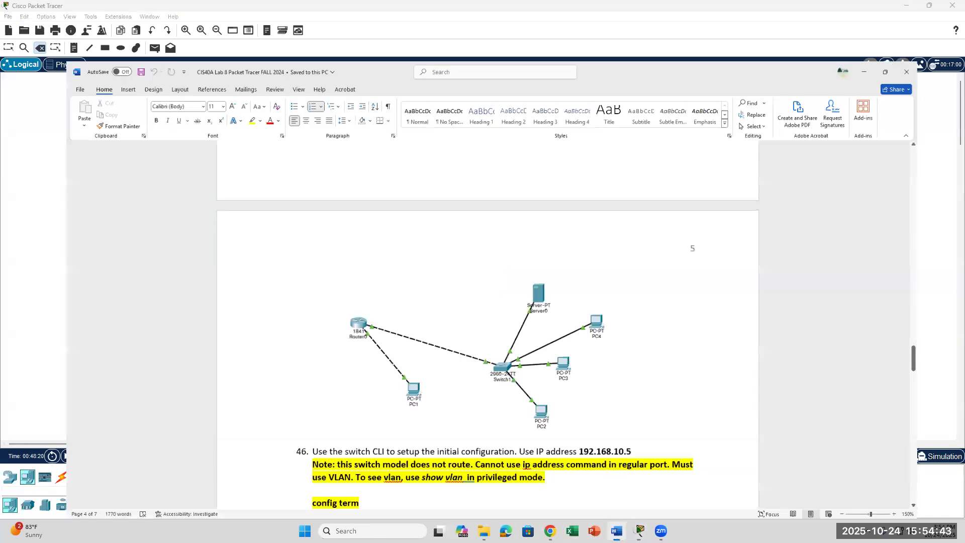
left_click(617, 531)
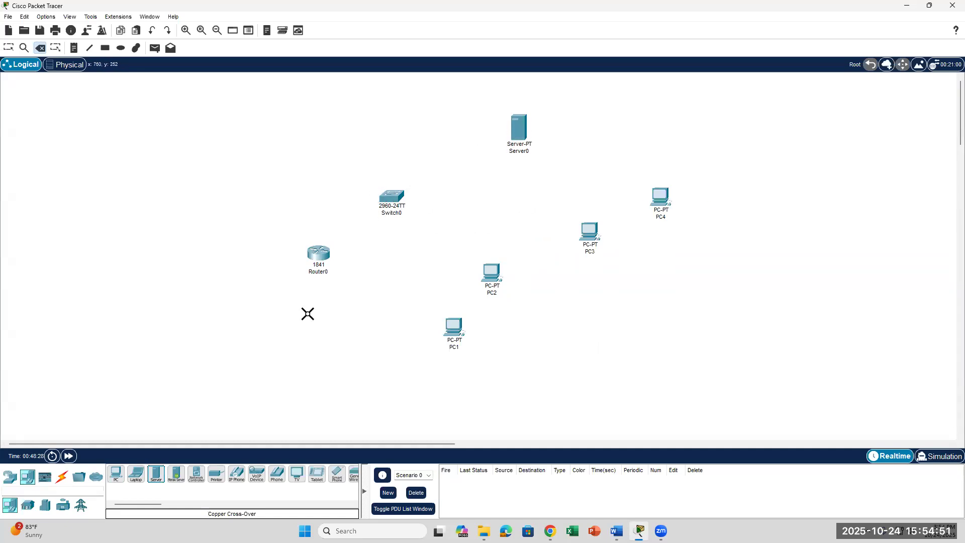
left_click(61, 476)
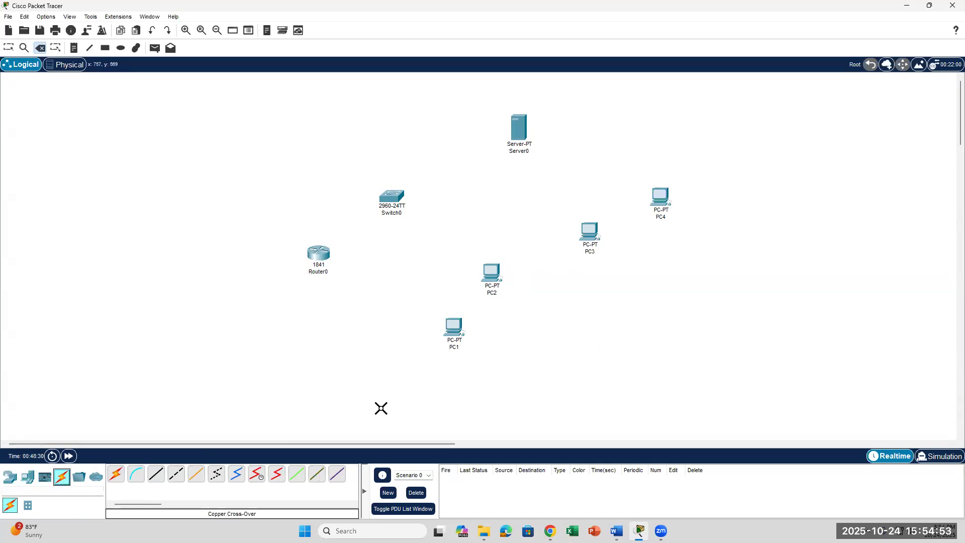
left_click(156, 478)
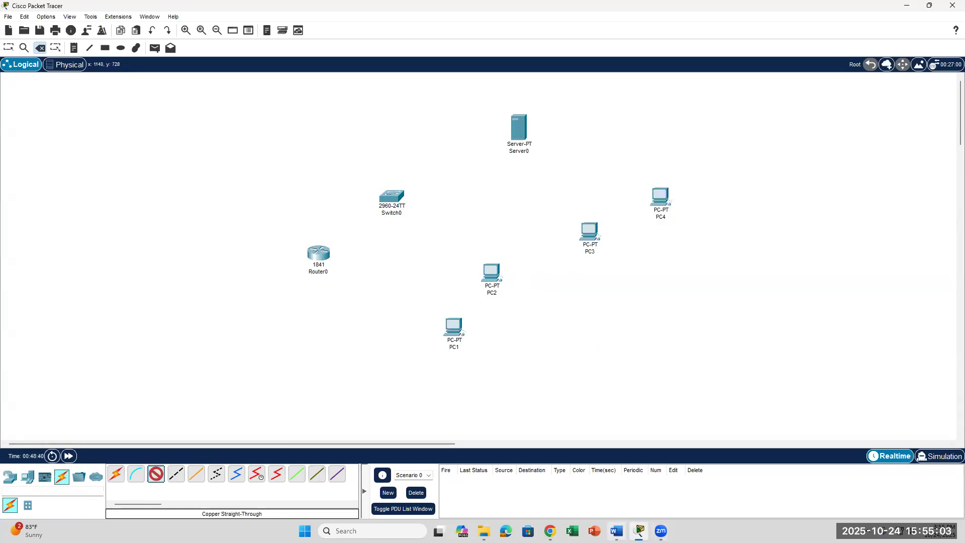
key("alt+Tab")
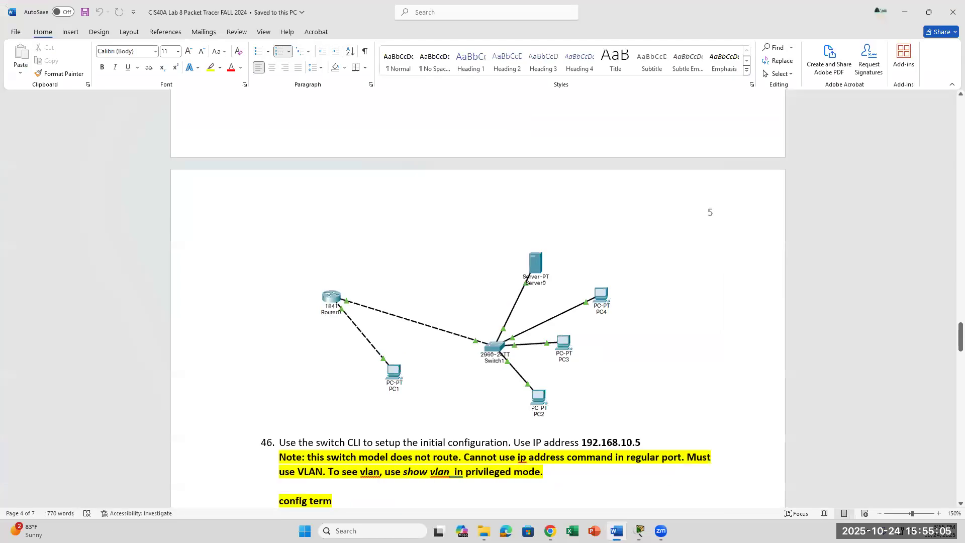
key("alt+Tab")
left_click(519, 133)
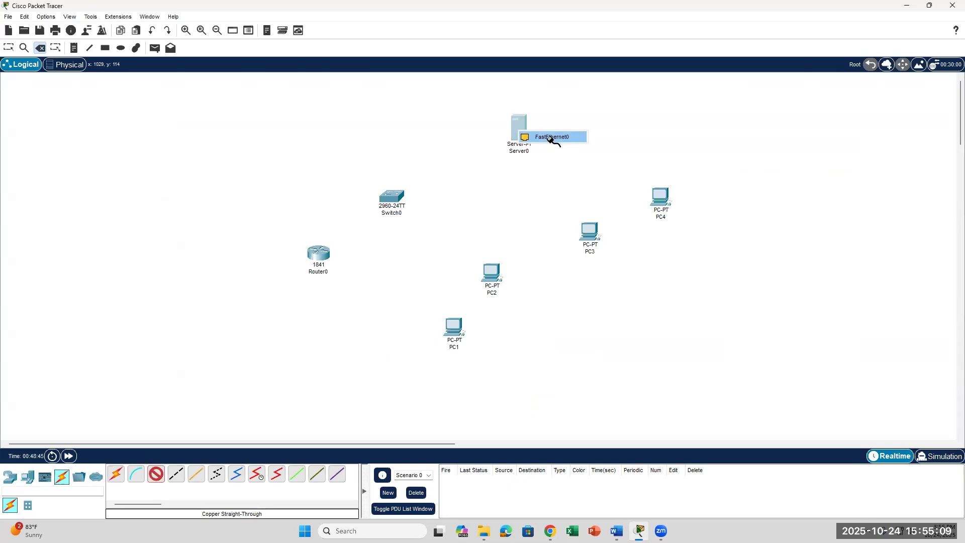
left_click(551, 137)
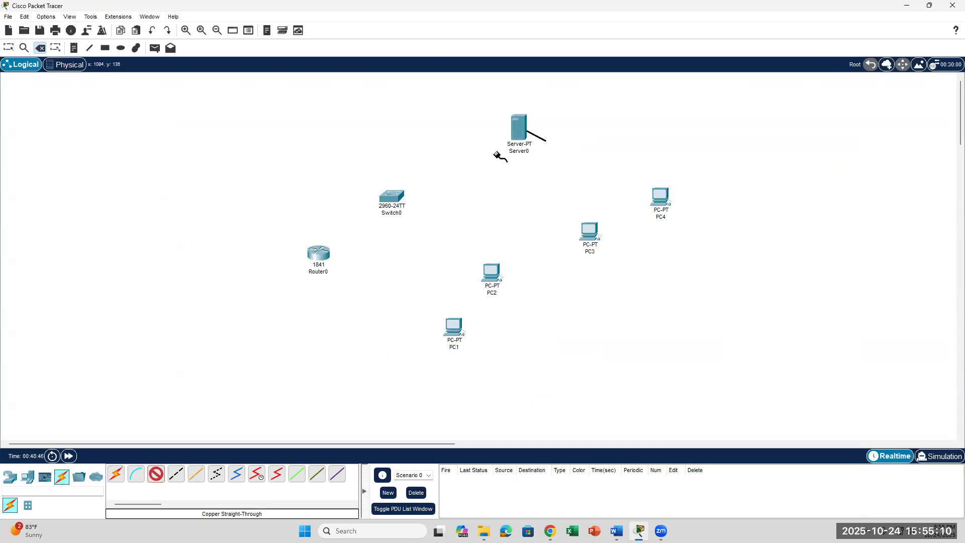
left_click(399, 194)
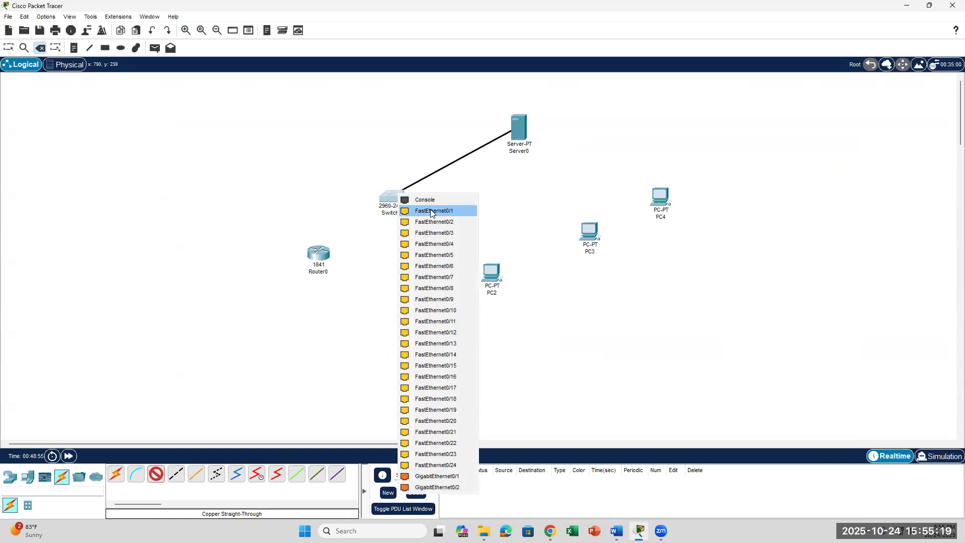
left_click(431, 211)
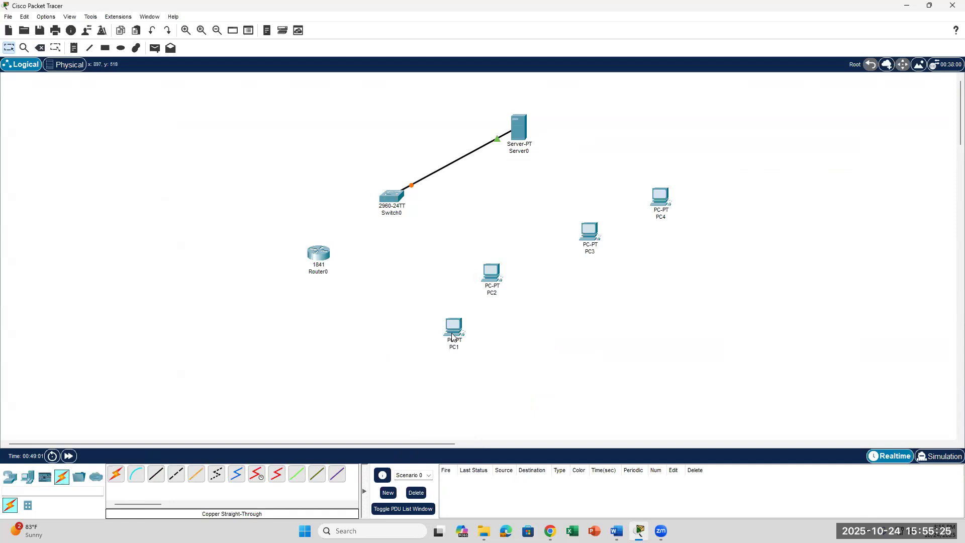
Step: Compare the layout with the Word diagram, then reposition PC3, PC2 and PC1 in the Packet Tracer topology to match it
left_click(617, 531)
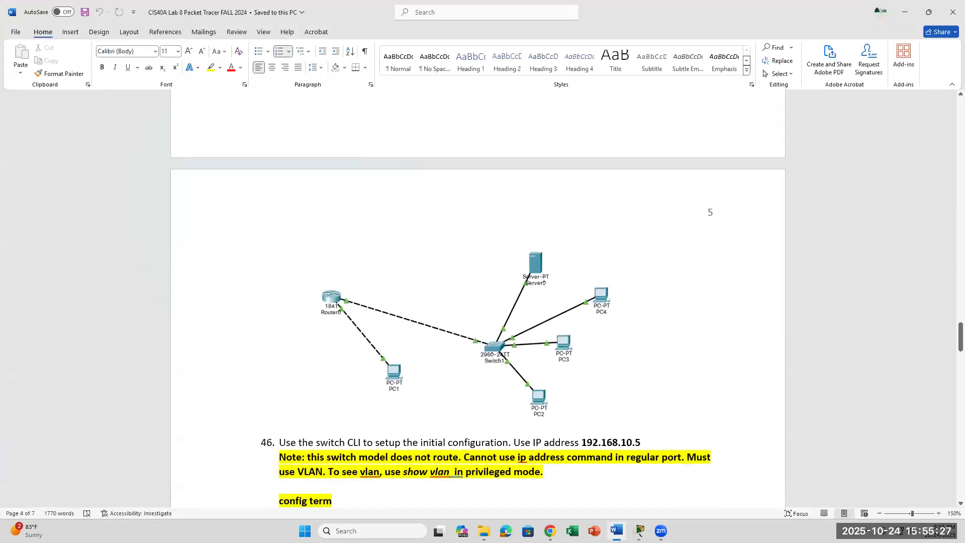
left_click(617, 531)
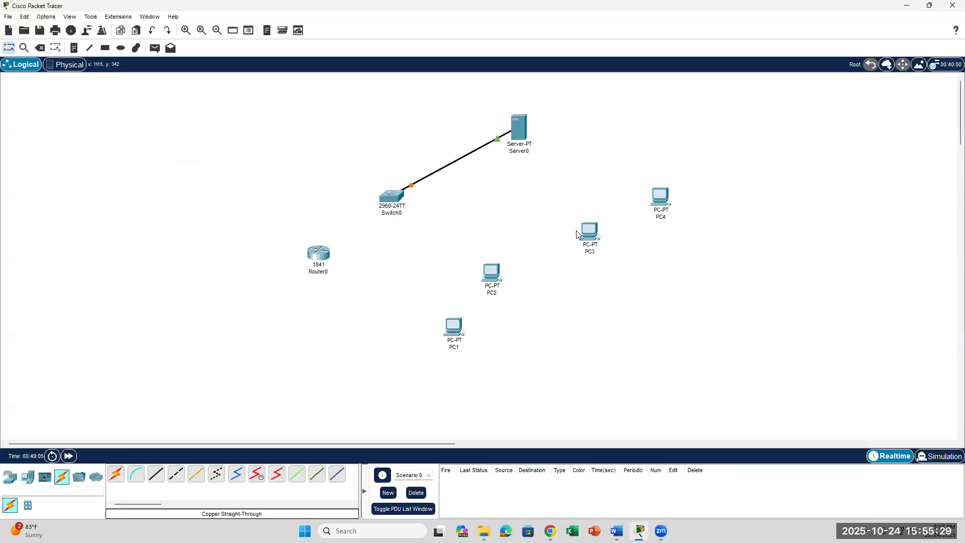
left_click_drag(587, 228, 595, 276)
left_click_drag(497, 278, 547, 344)
left_click_drag(464, 342, 407, 362)
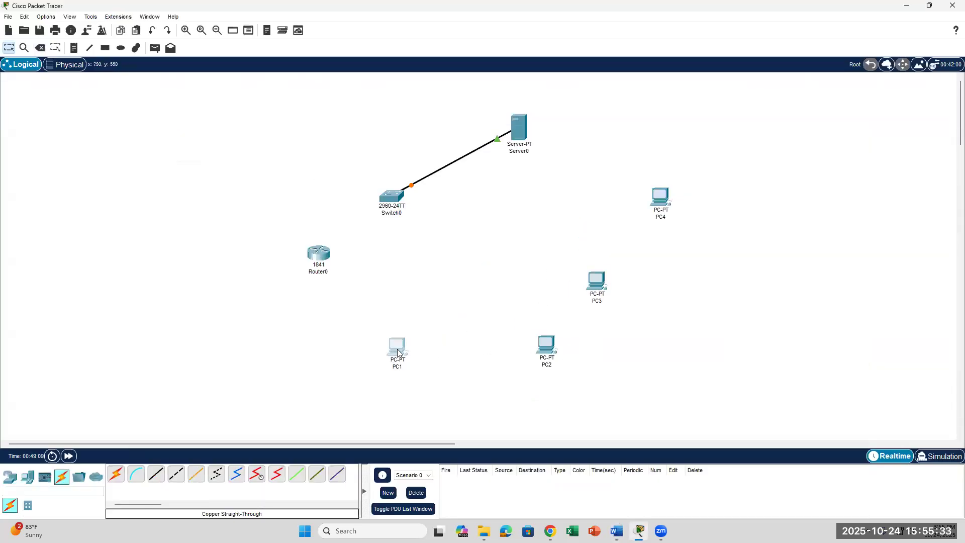
Step: Connect PC4's FastEthernet0 to Switch0's FastEthernet0/2 with a copper straight-through cable
left_click(156, 473)
left_click(659, 195)
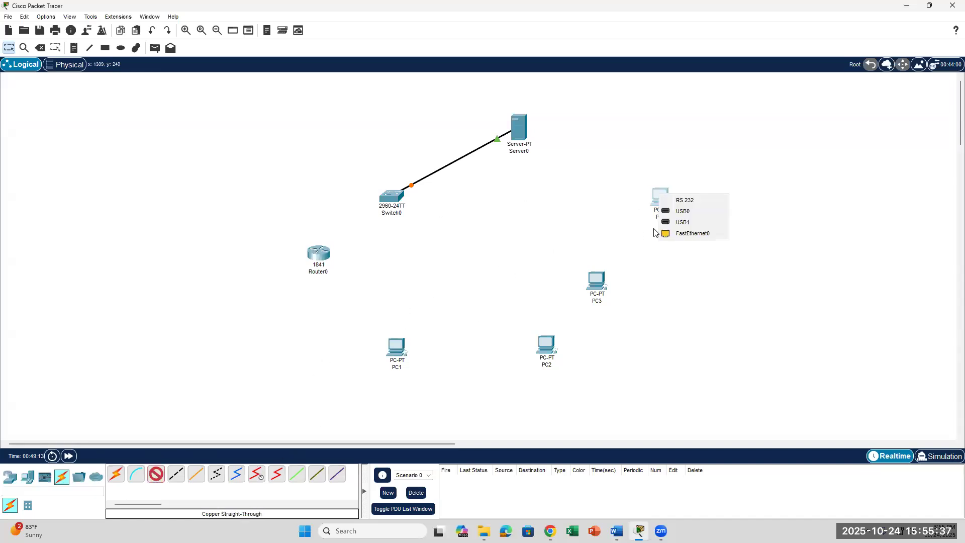
left_click(684, 233)
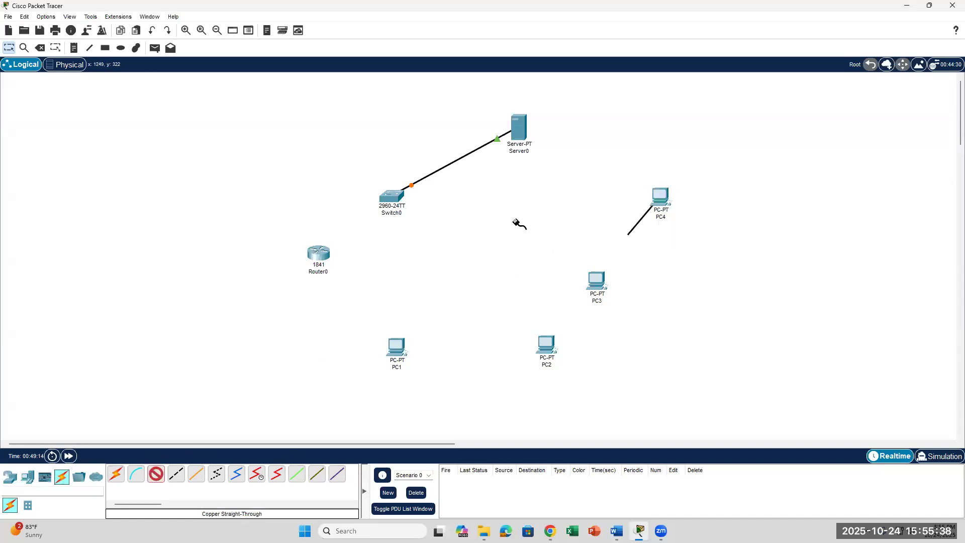
left_click(403, 196)
left_click(432, 211)
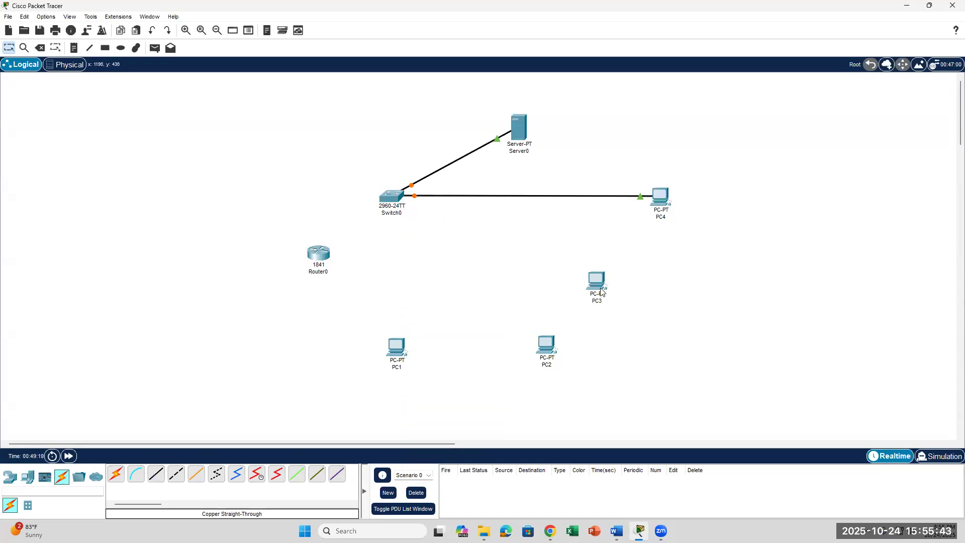
Step: Connect PC3's FastEthernet0 to Switch0's FastEthernet0/3 with a copper straight-through cable
mouse_move(601, 291)
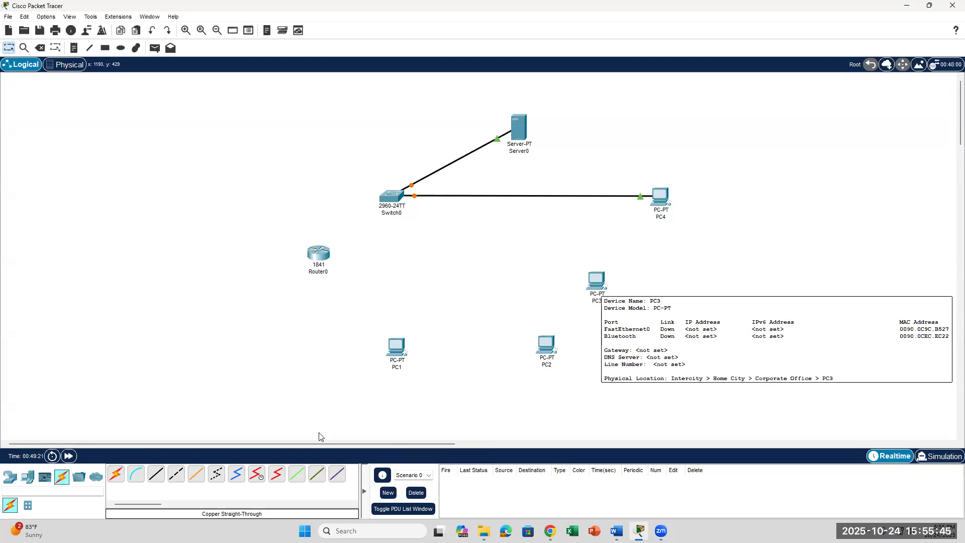
left_click(161, 476)
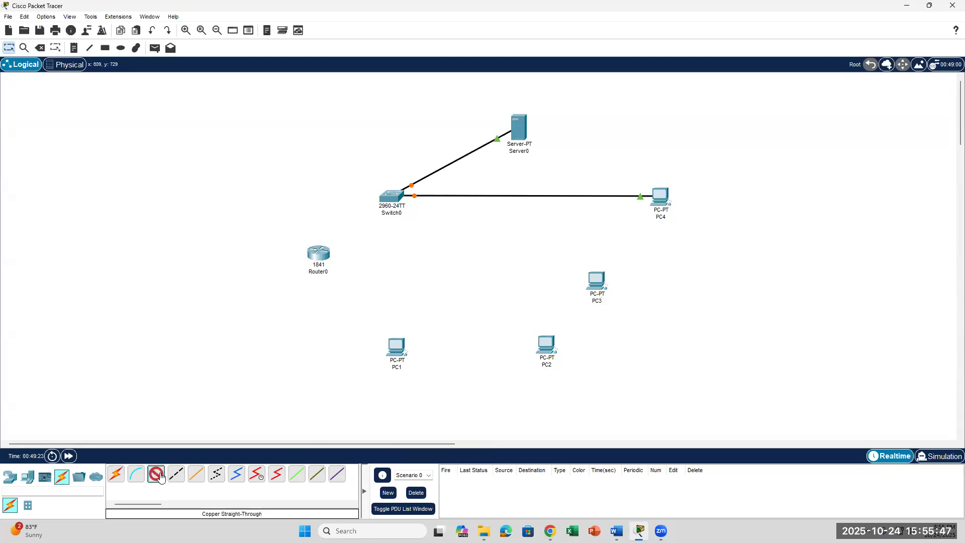
left_click(597, 281)
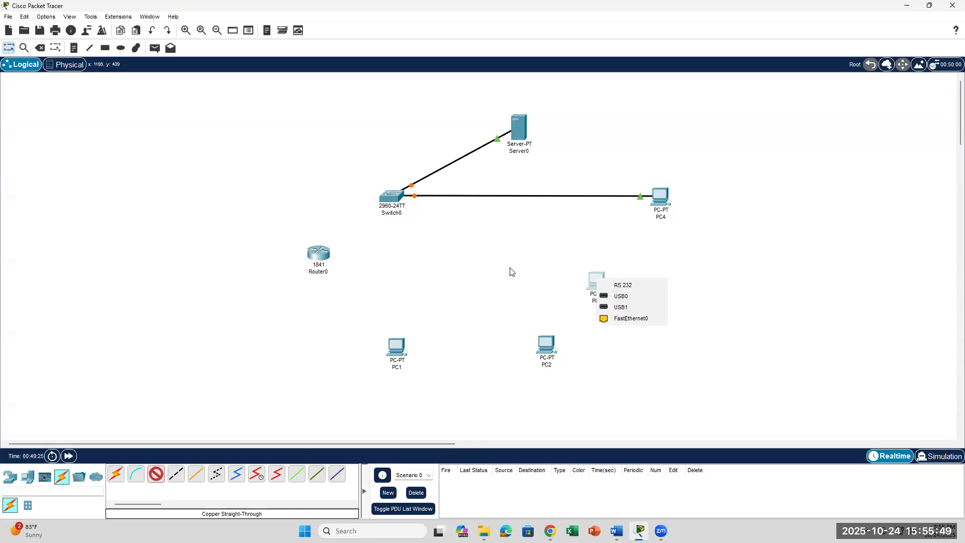
left_click(626, 319)
left_click(401, 202)
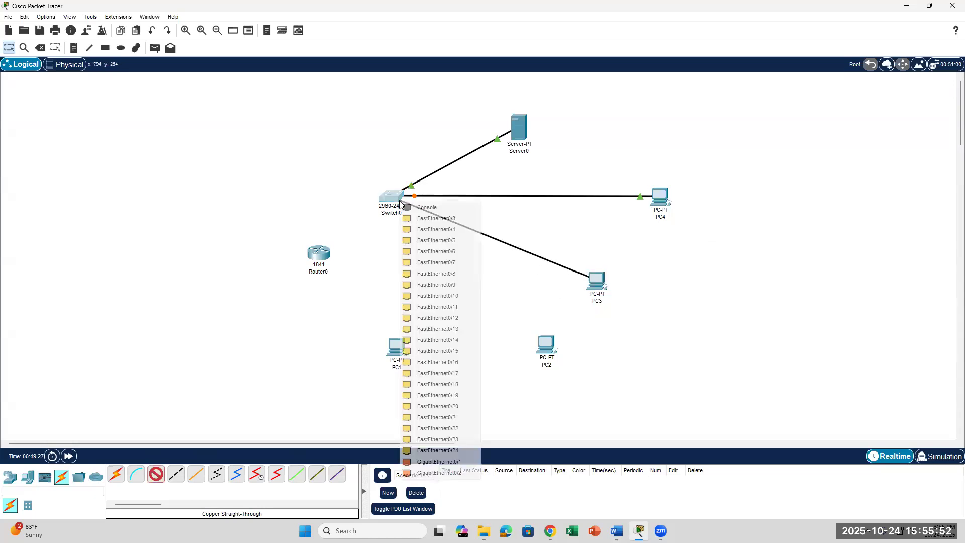
left_click(422, 220)
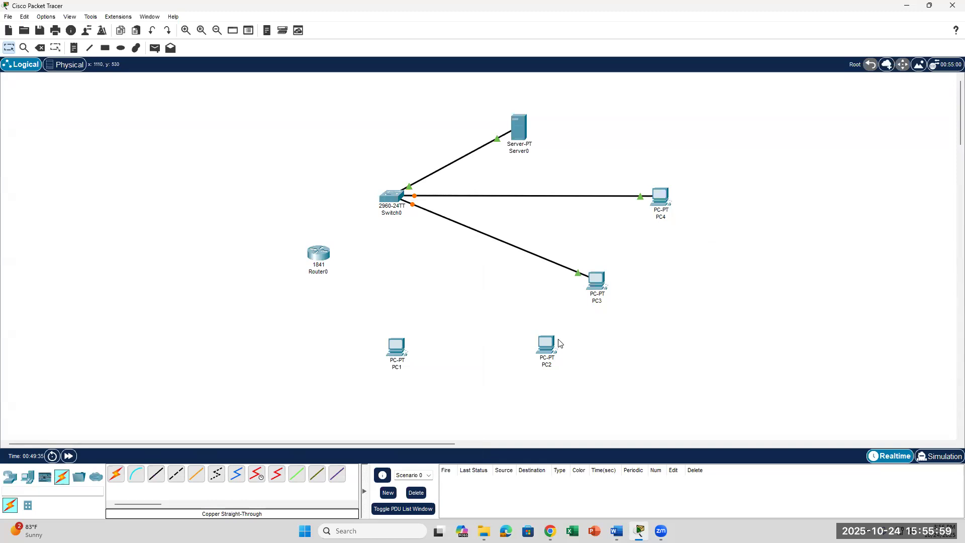
Step: Connect PC2's FastEthernet0 to Switch0's FastEthernet0/4 with a copper straight-through cable
left_click(156, 473)
left_click(547, 347)
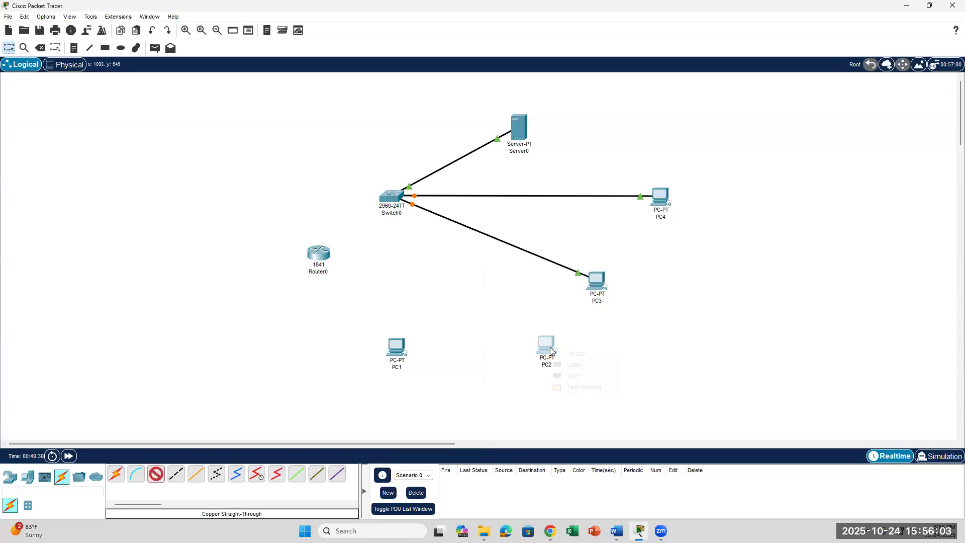
left_click(584, 387)
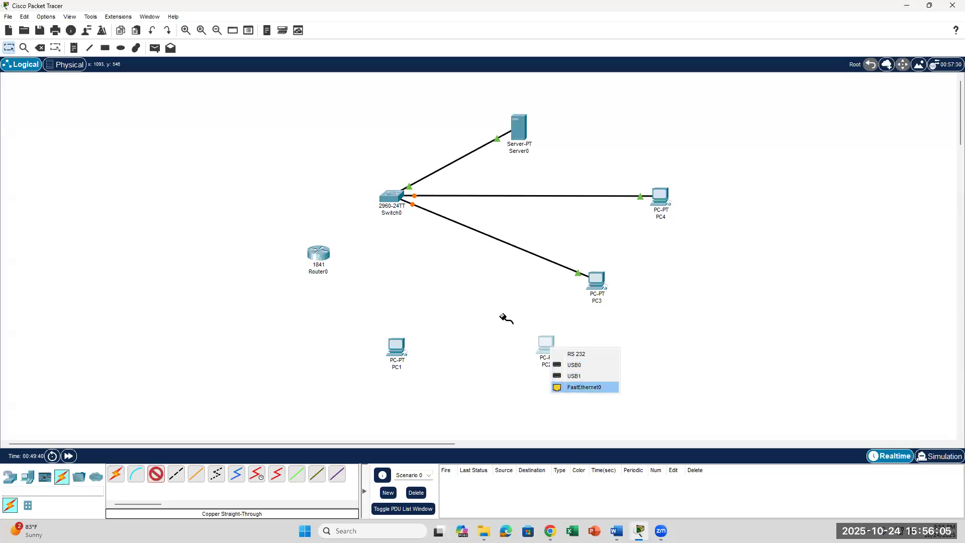
left_click(398, 205)
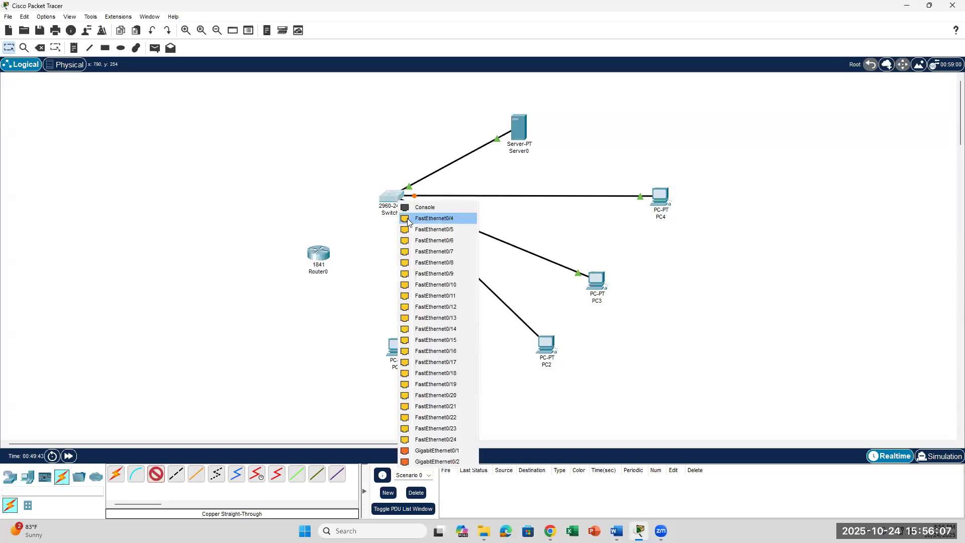
left_click(408, 222)
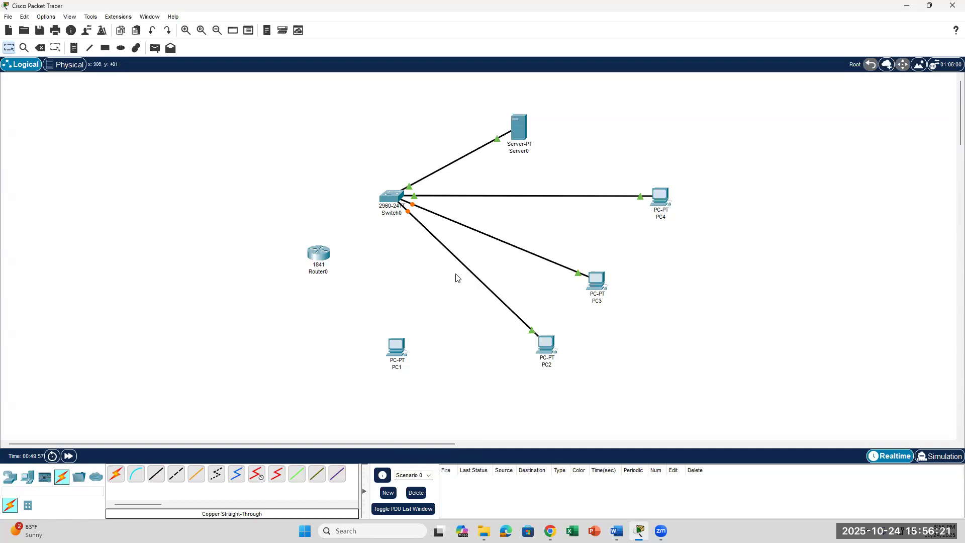
Step: Consult the Word diagram, then connect Router0's FastEthernet0/0 to Switch0's FastEthernet0/5 with a copper cross-over cable in Packet Tracer
left_click(616, 531)
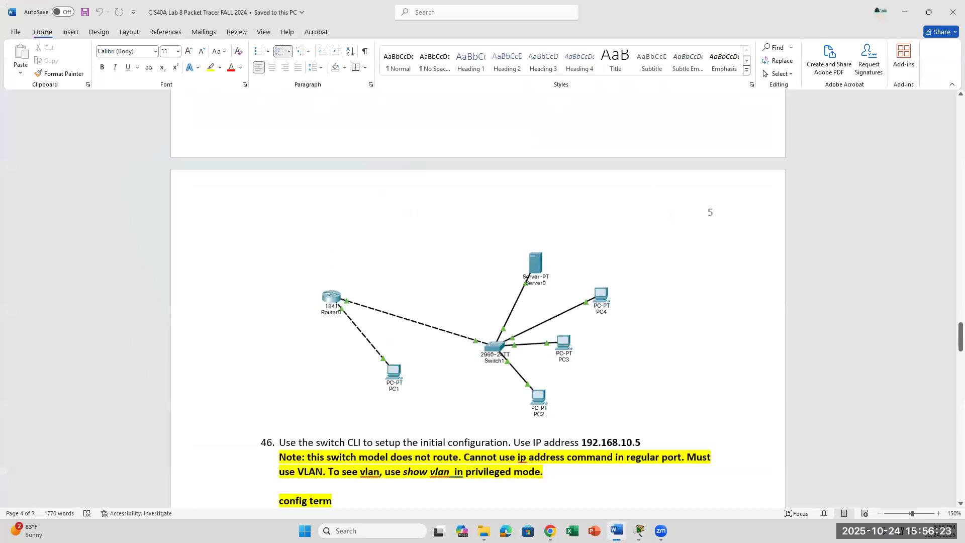
left_click(617, 530)
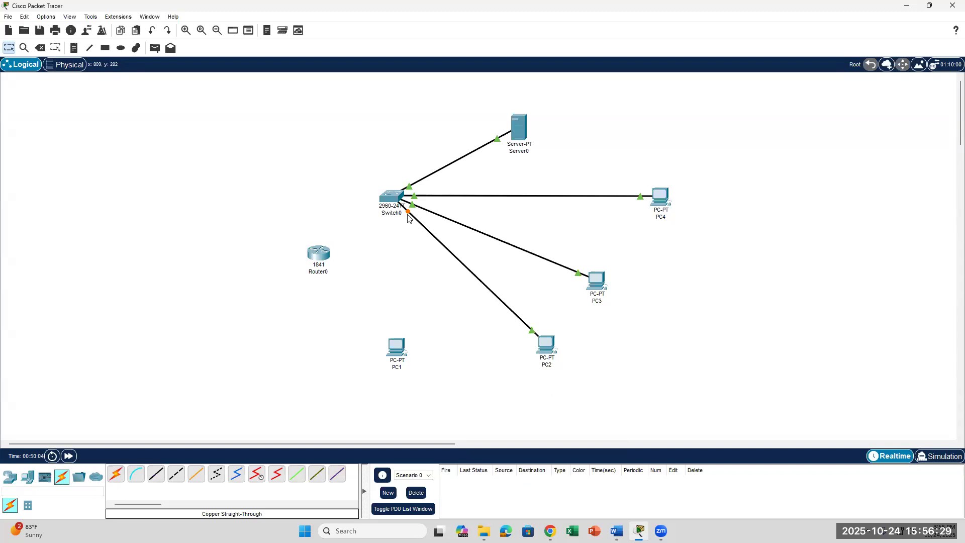
mouse_move(409, 217)
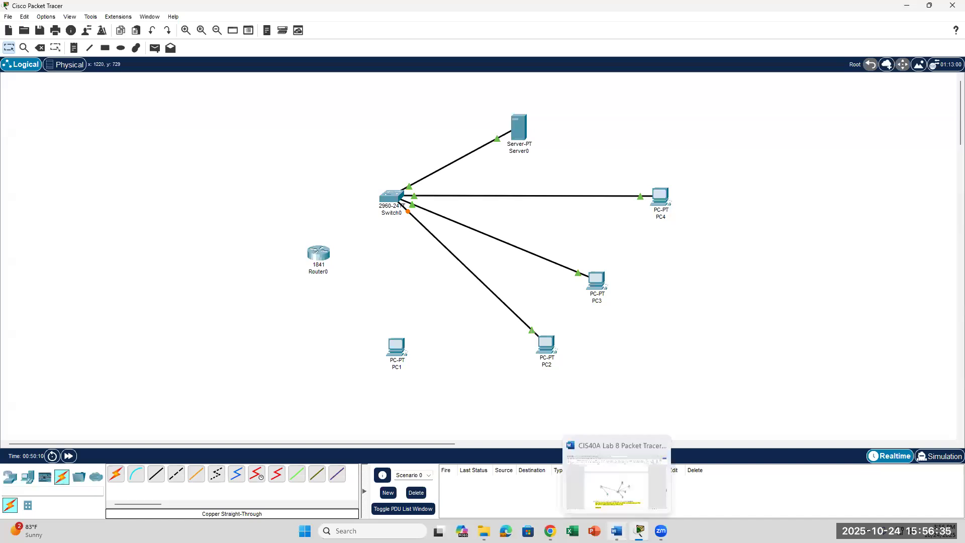
left_click(617, 531)
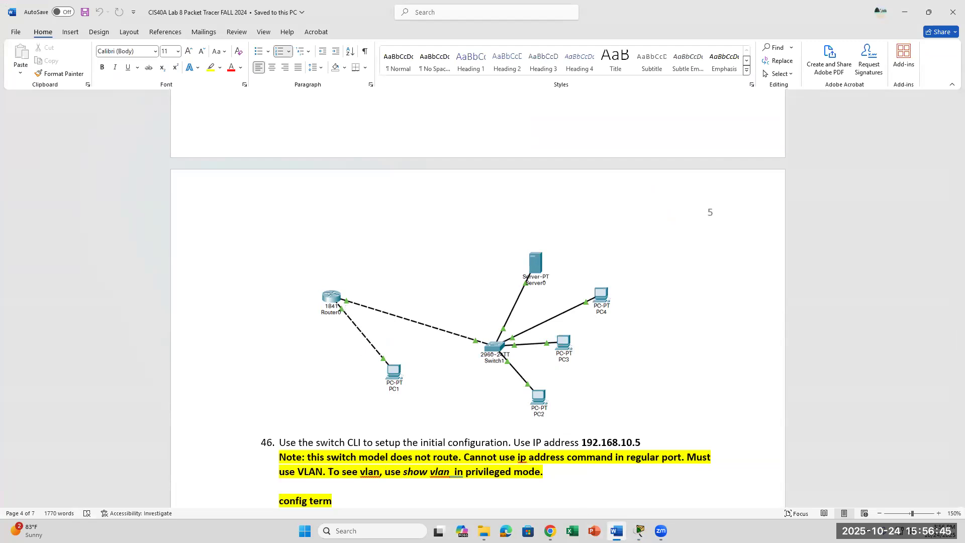
left_click(639, 530)
left_click(176, 474)
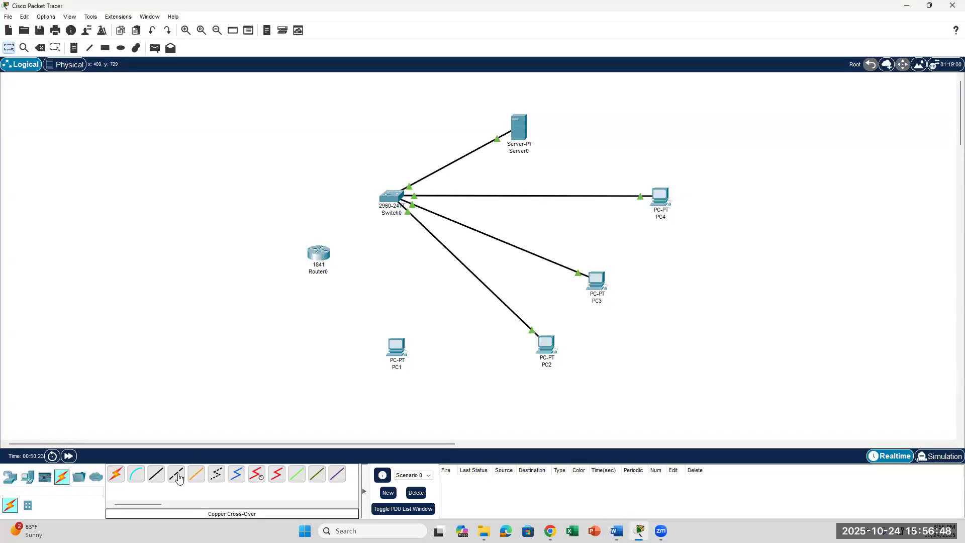
left_click(321, 253)
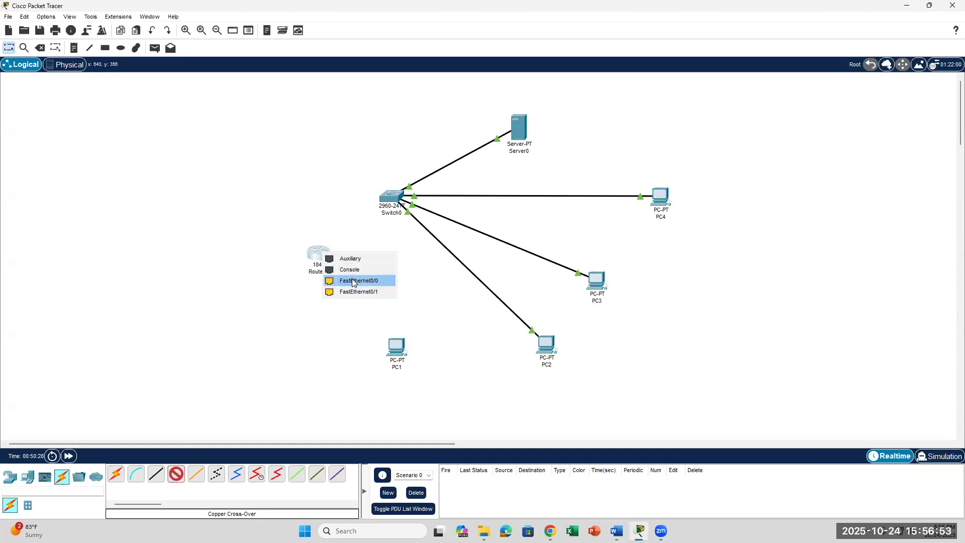
left_click(353, 280)
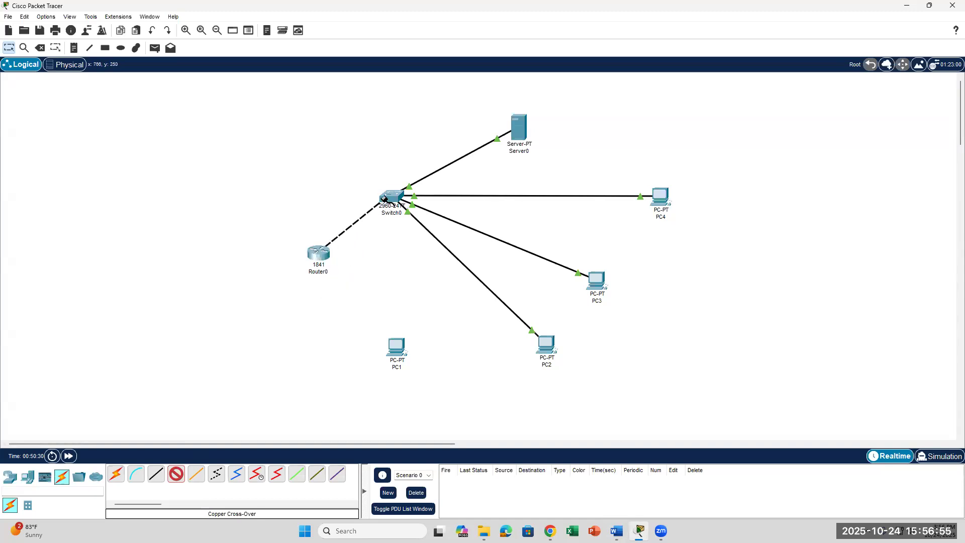
left_click(386, 201)
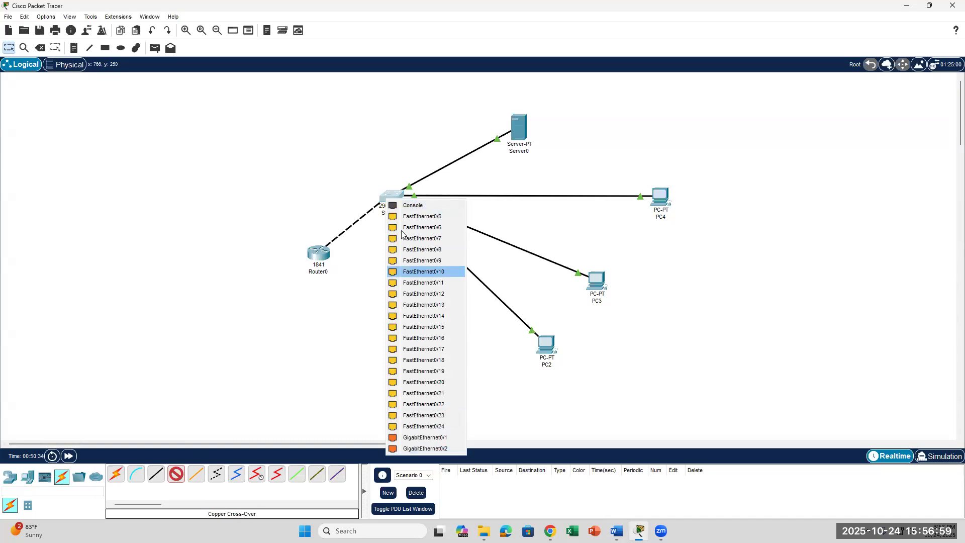
left_click(401, 216)
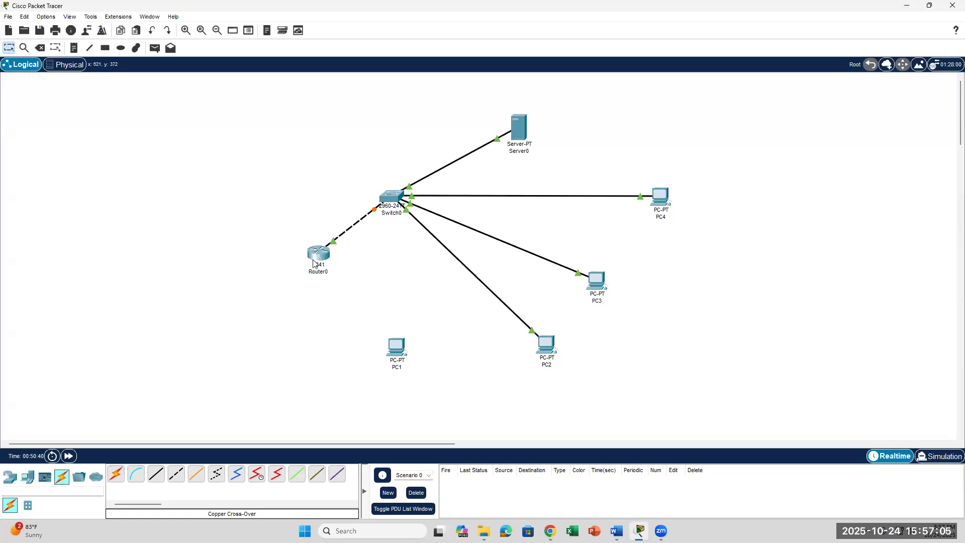
Step: Connect Router0's FastEthernet0/1 to PC1's FastEthernet0 with a copper cross-over cable
mouse_move(314, 262)
mouse_move(386, 202)
left_click(175, 474)
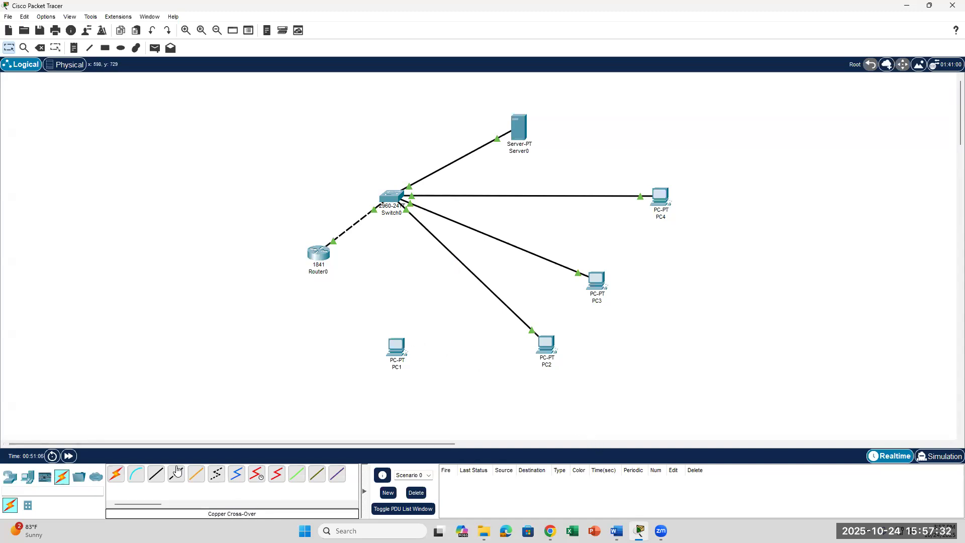
left_click(320, 256)
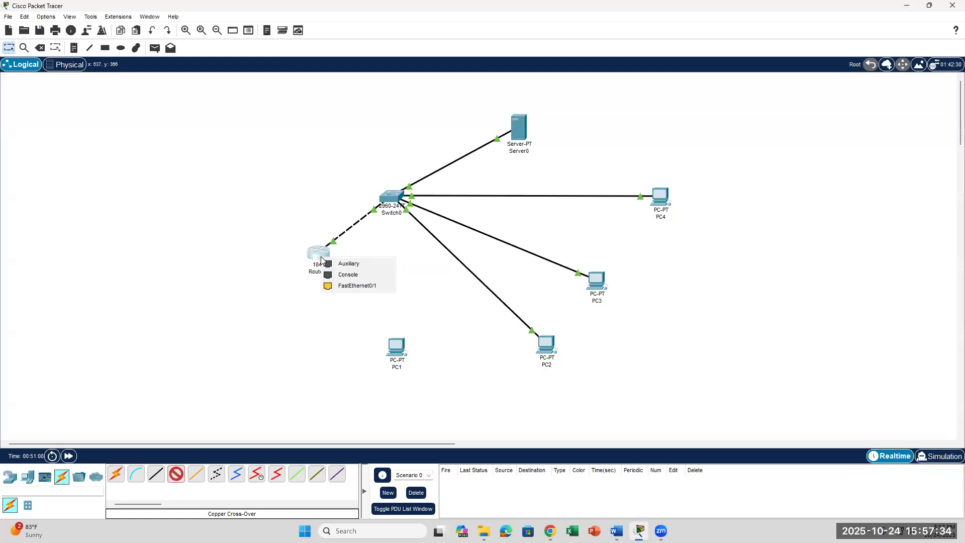
left_click(345, 285)
left_click(396, 347)
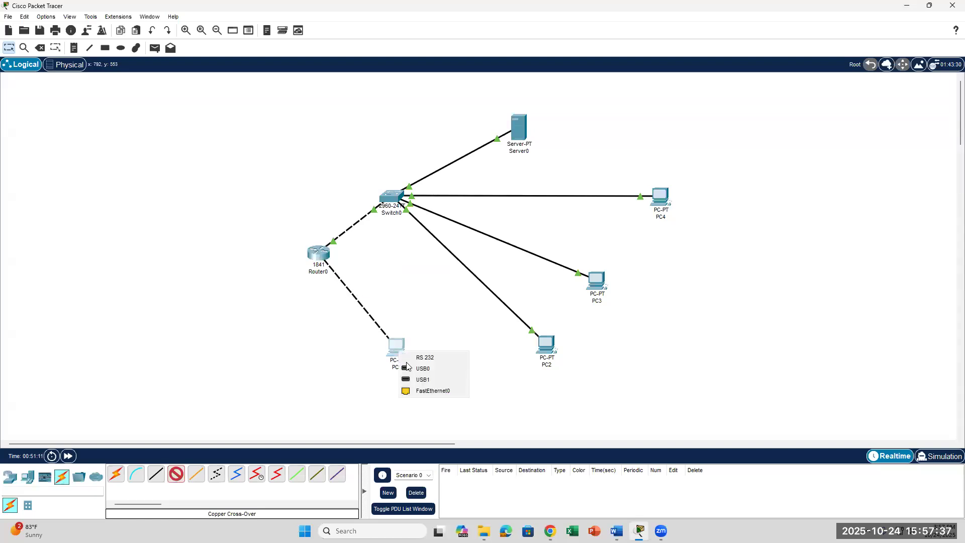
left_click(437, 391)
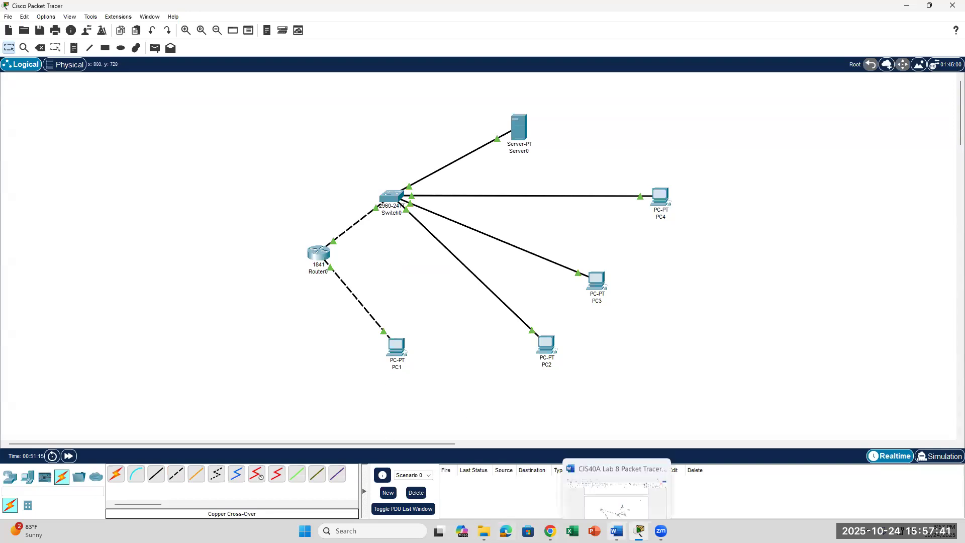
Step: Compare the topology with the Word diagram, then spread out the Packet Tracer layout by moving PC1 and Router0 away from Switch0
left_click(616, 531)
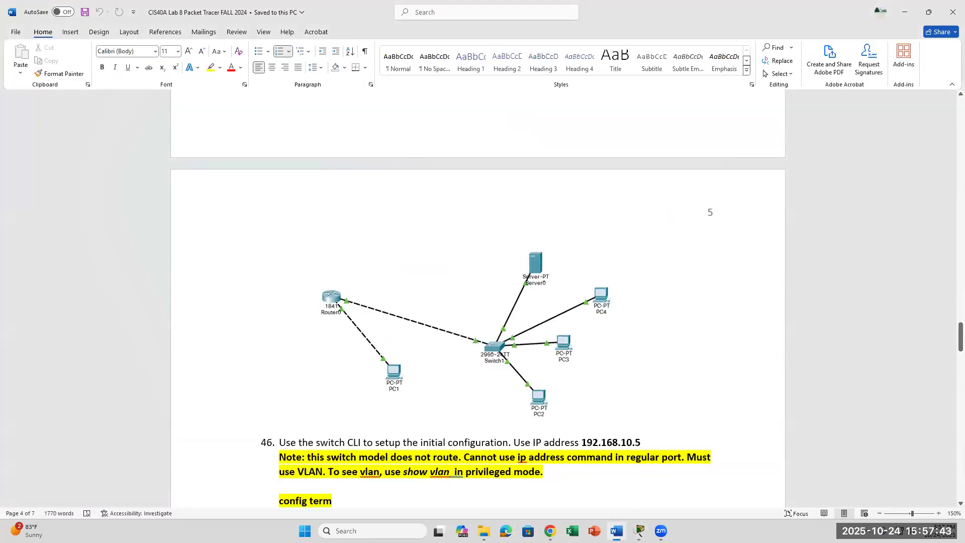
key("alt+Tab")
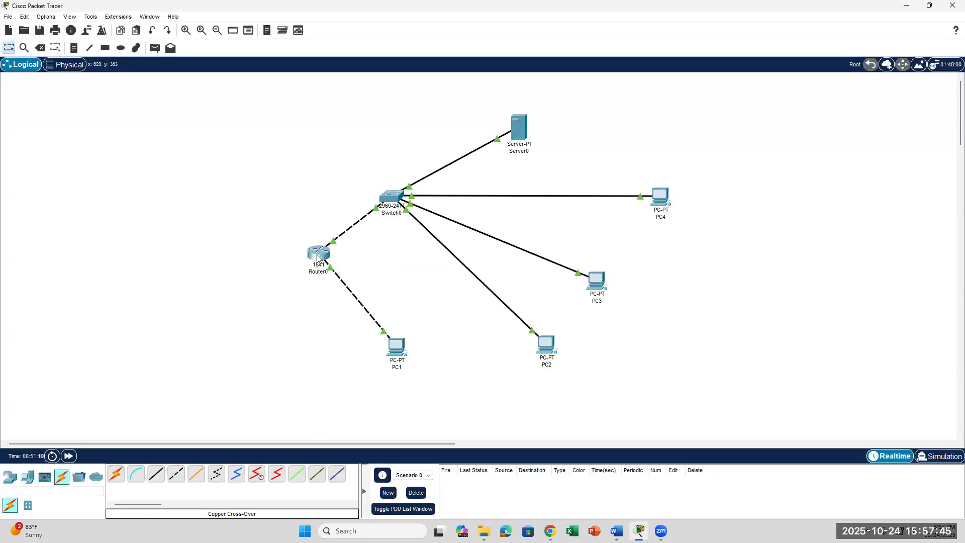
left_click_drag(399, 351, 173, 336)
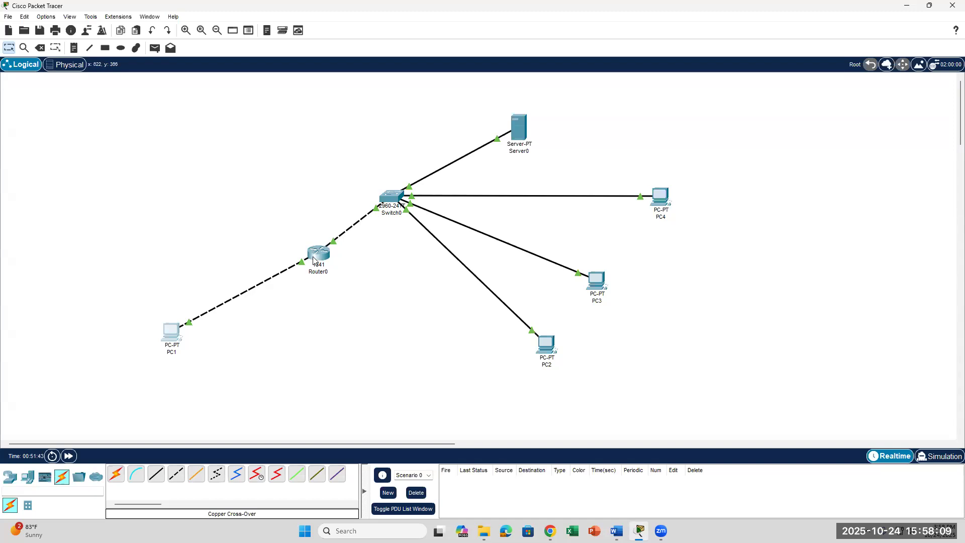
left_click_drag(314, 259, 242, 181)
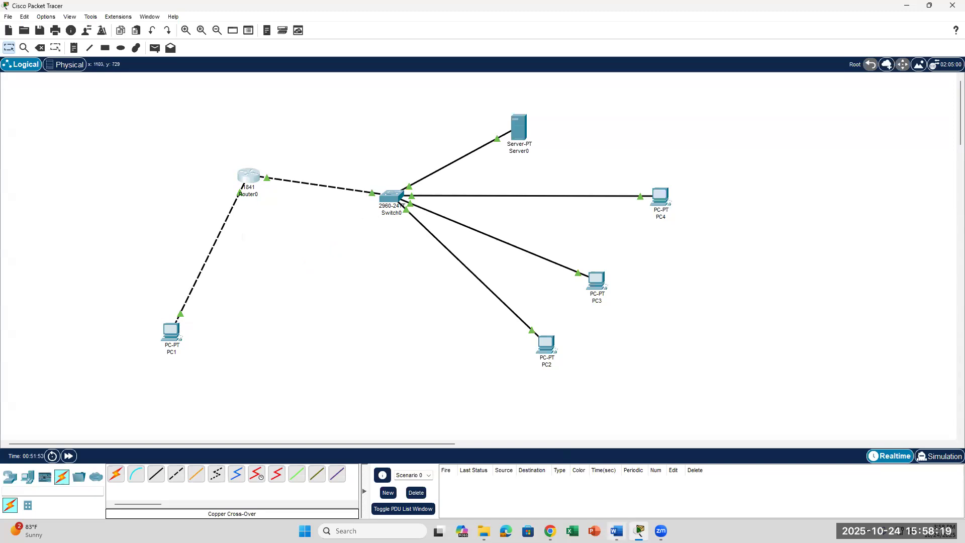
Step: Read instruction 46 in the Word lab document, then open Switch0's command-line interface in Packet Tracer
left_click(616, 531)
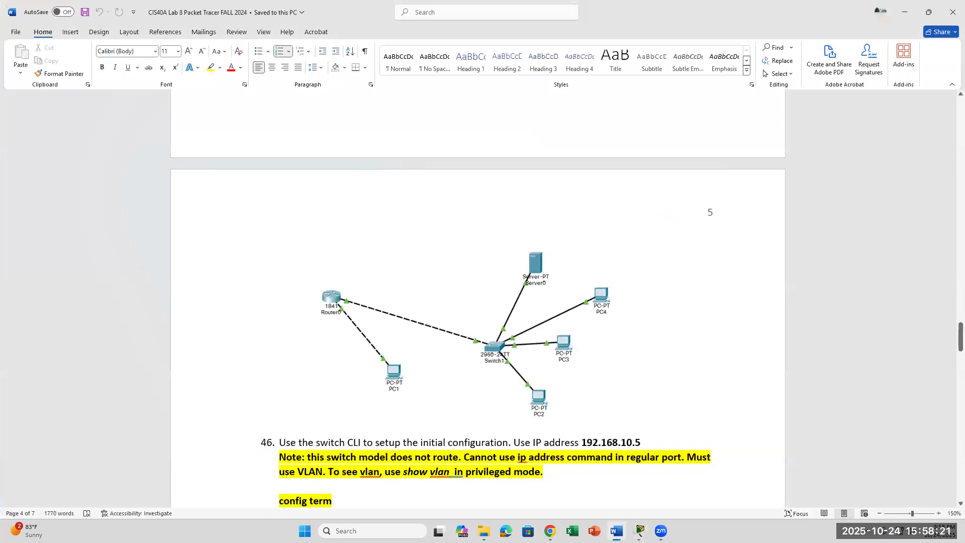
scroll(334, 345, "down", 2)
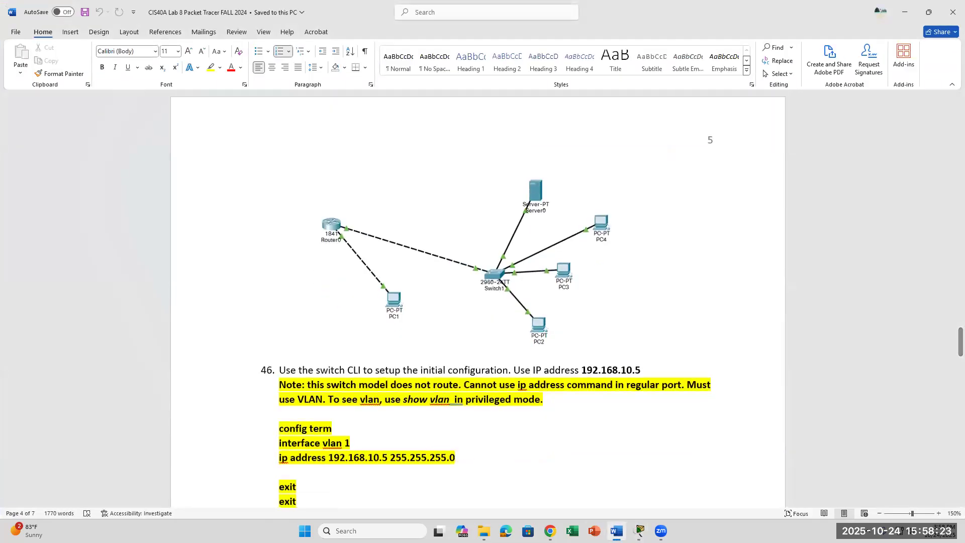
left_click(639, 531)
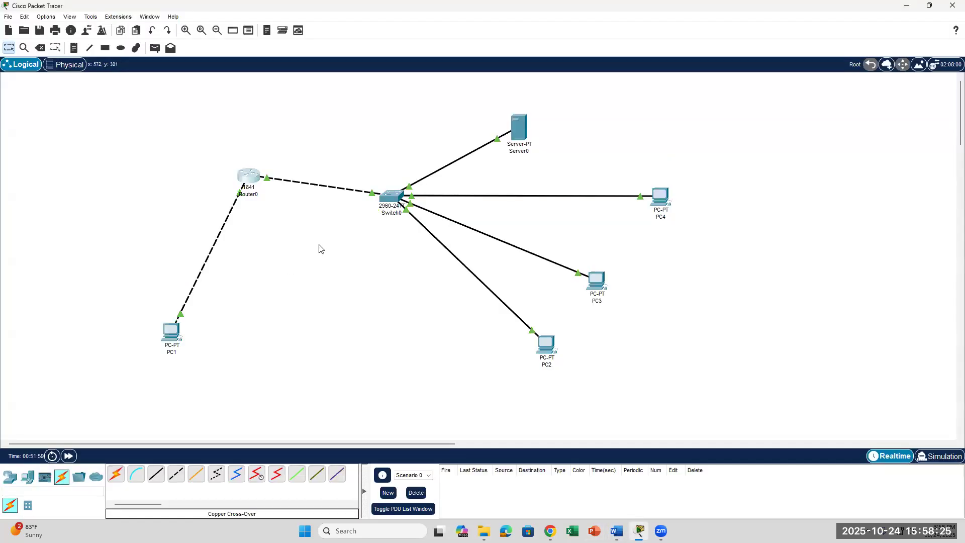
left_click(388, 196)
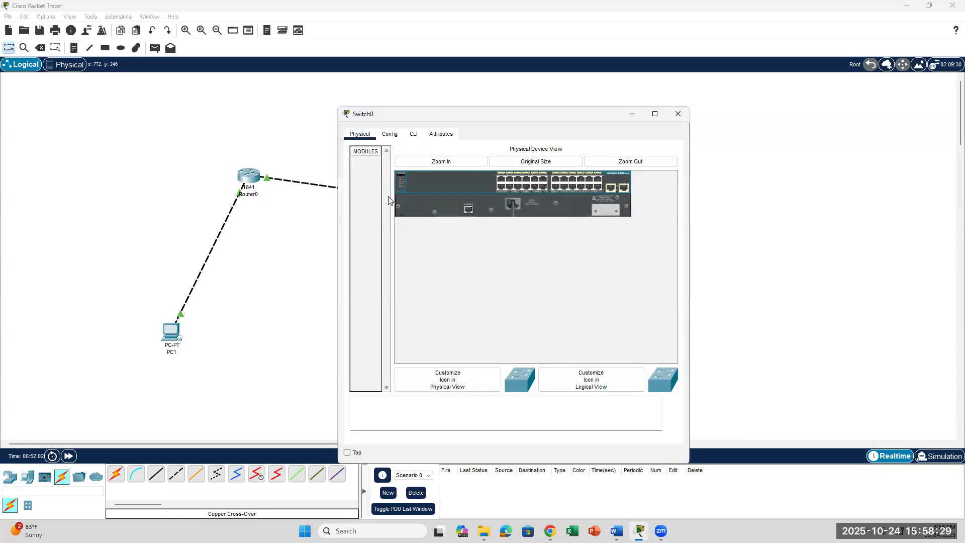
left_click(414, 136)
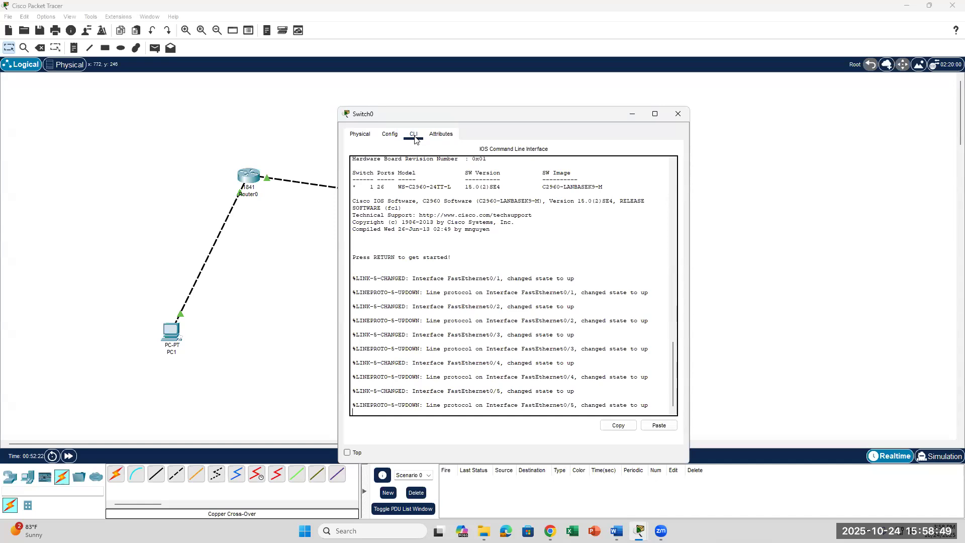
Step: Place Switch0's CLI window over the Word document beside instructions 46 to 51 and start the console session
left_click(617, 531)
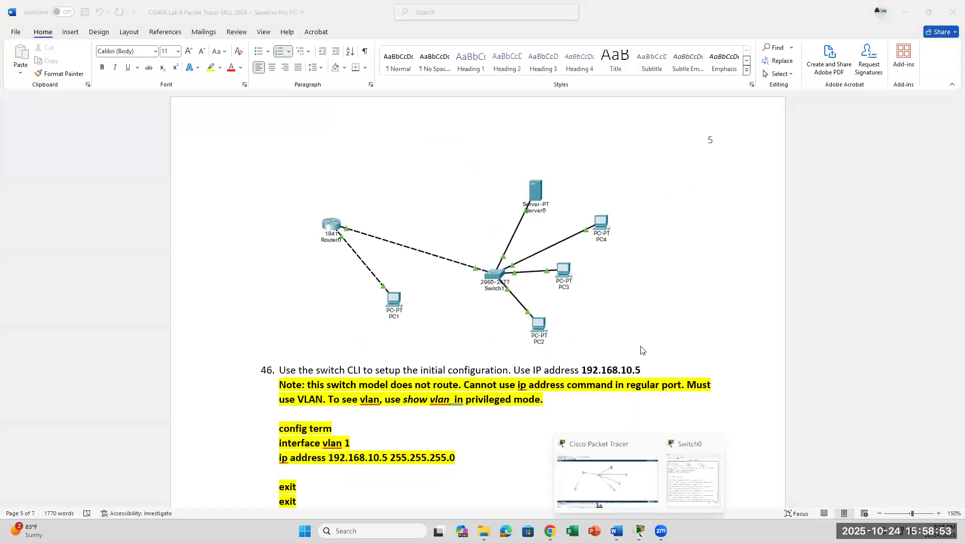
left_click(684, 477)
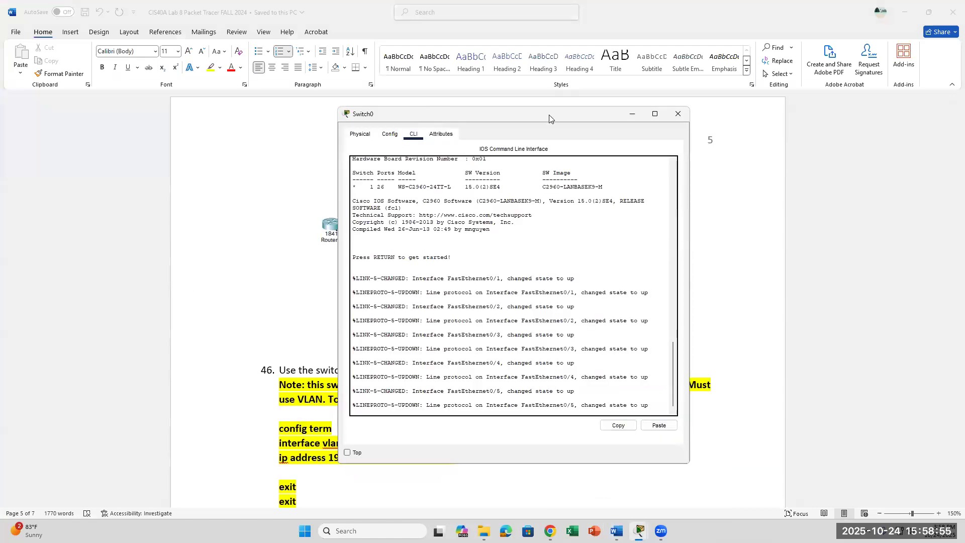
left_click_drag(549, 118, 809, 83)
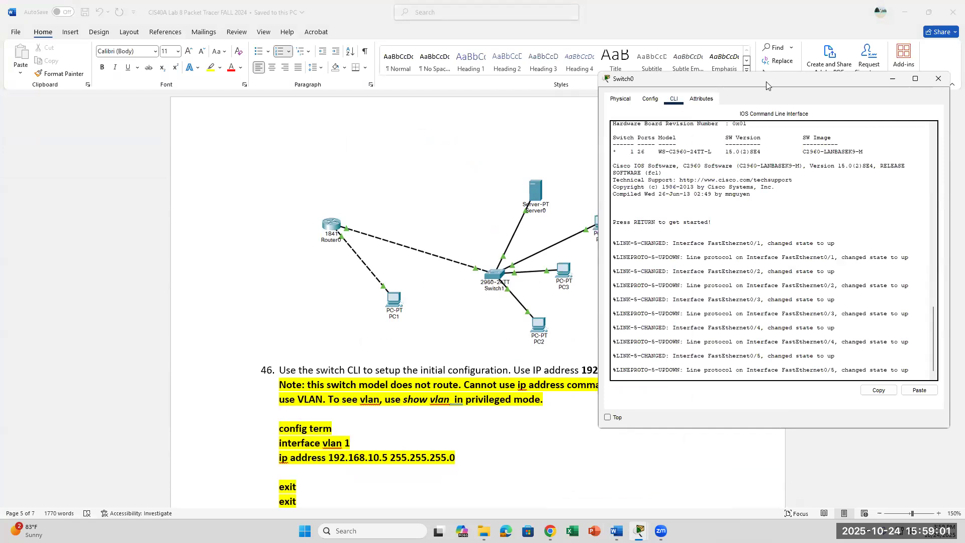
left_click_drag(799, 85, 842, 93)
scroll(510, 196, "down", 6)
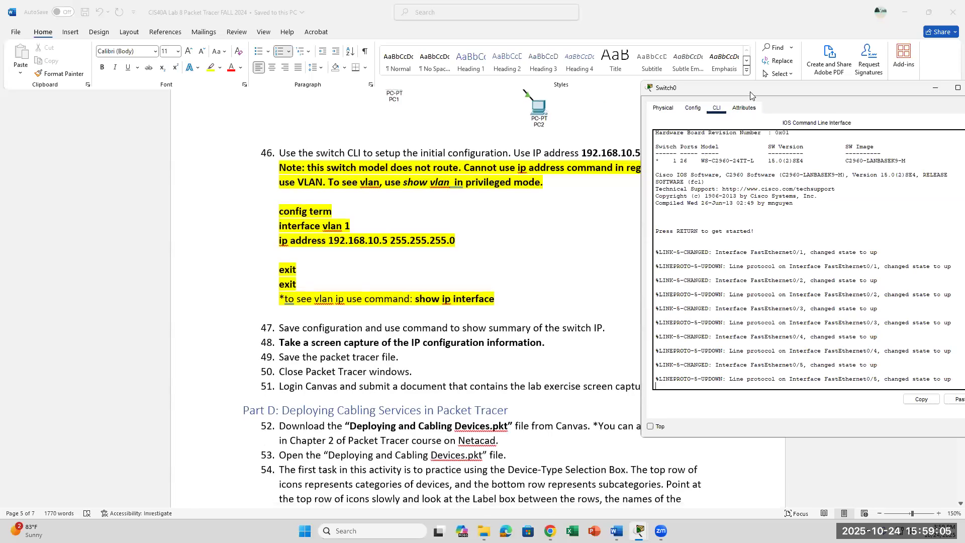
left_click_drag(750, 92, 706, 203)
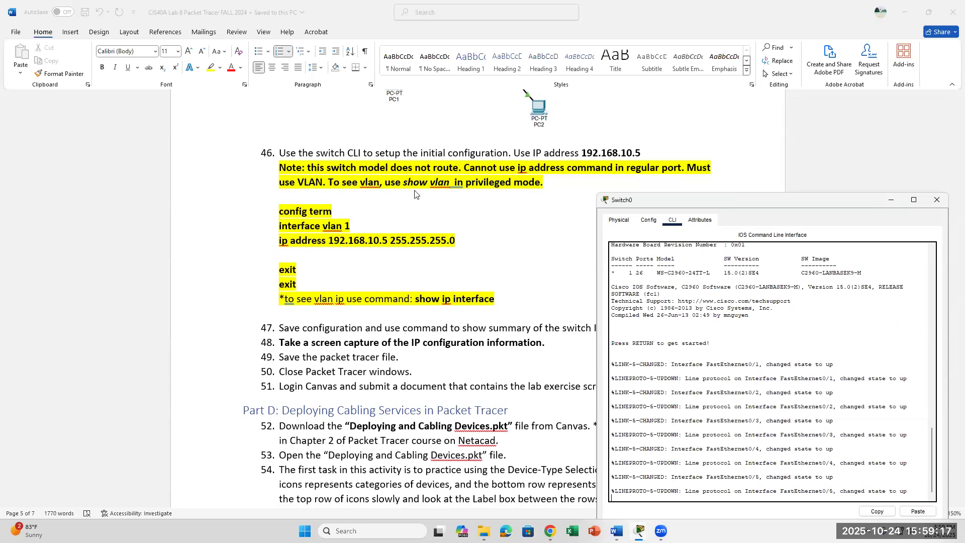
left_click_drag(706, 200, 703, 187)
scroll(756, 247, "up", 2)
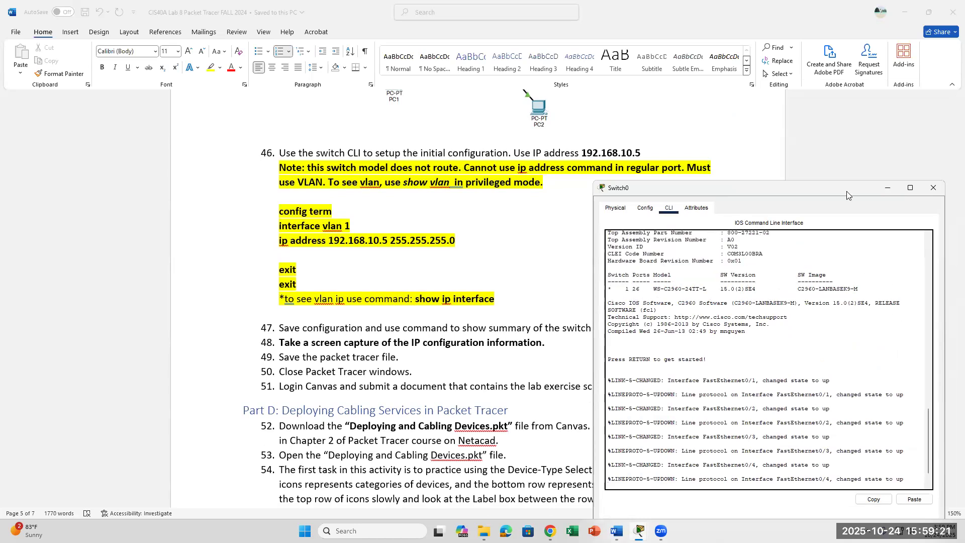
left_click_drag(847, 195, 865, 105)
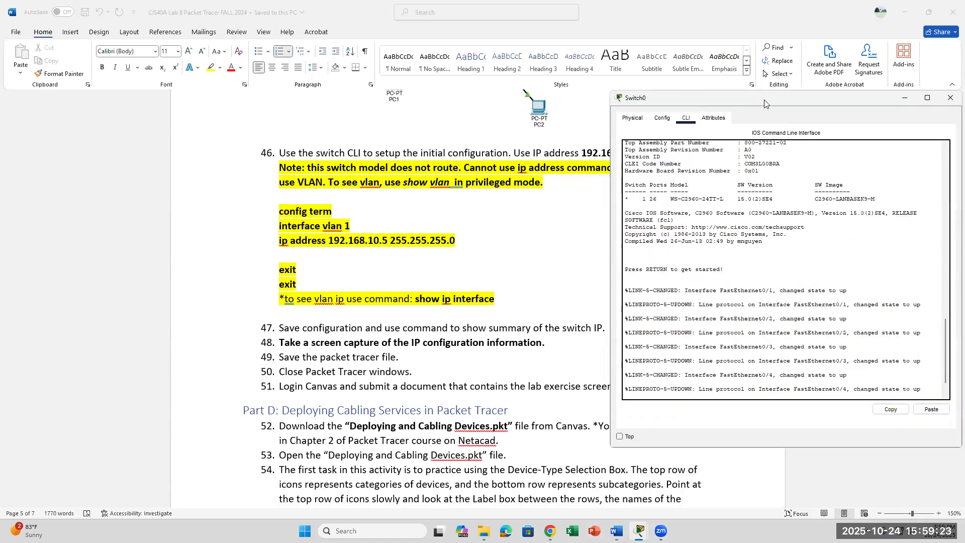
left_click_drag(765, 103, 730, 174)
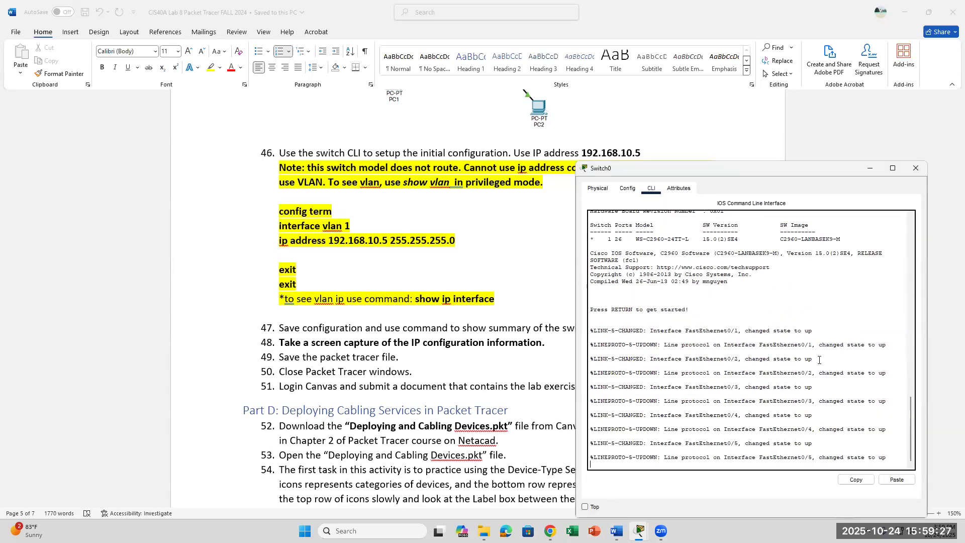
key("Return")
left_click(815, 516)
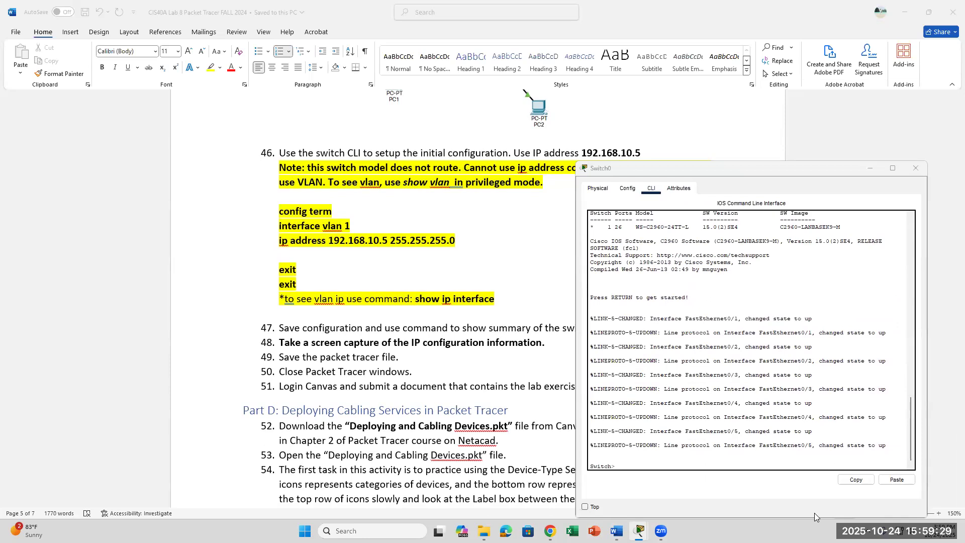
Step: Enter privileged mode on Switch0 with enable, and start global configuration with config term
left_click(621, 465)
type("enable")
key("Return")
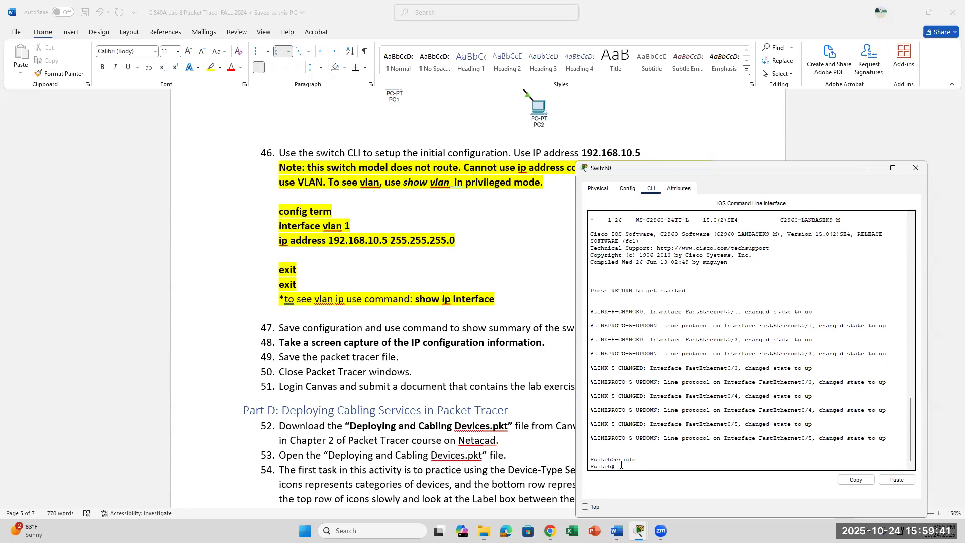
type("config term")
key("Return")
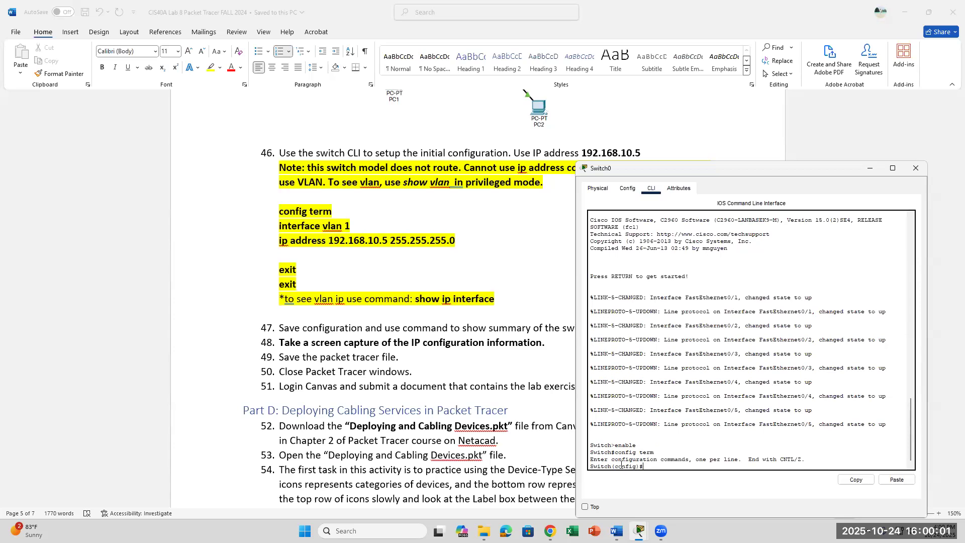
Step: Check Switch0's connections in the Packet Tracer topology, then enter interface configuration for FastEthernet0/5 in Switch0's CLI
mouse_move(640, 531)
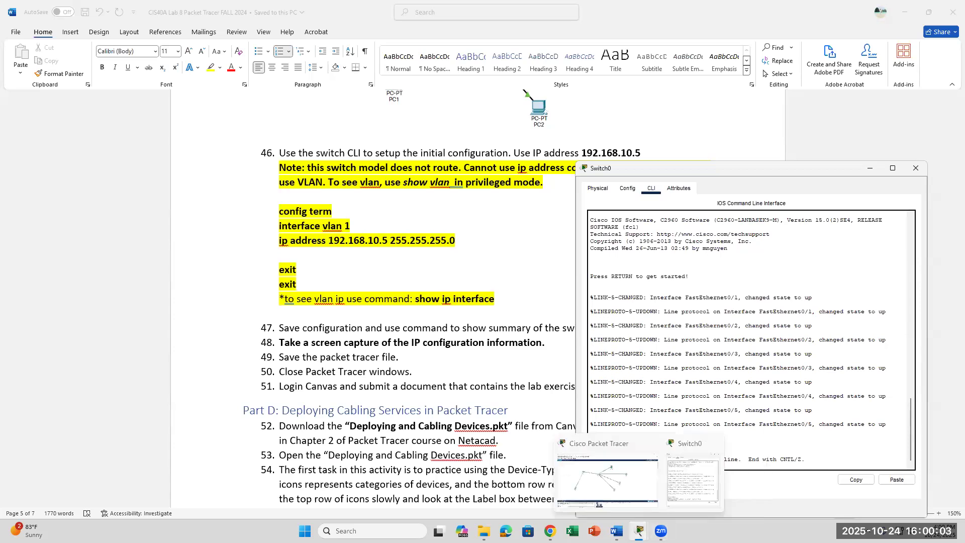
left_click(601, 494)
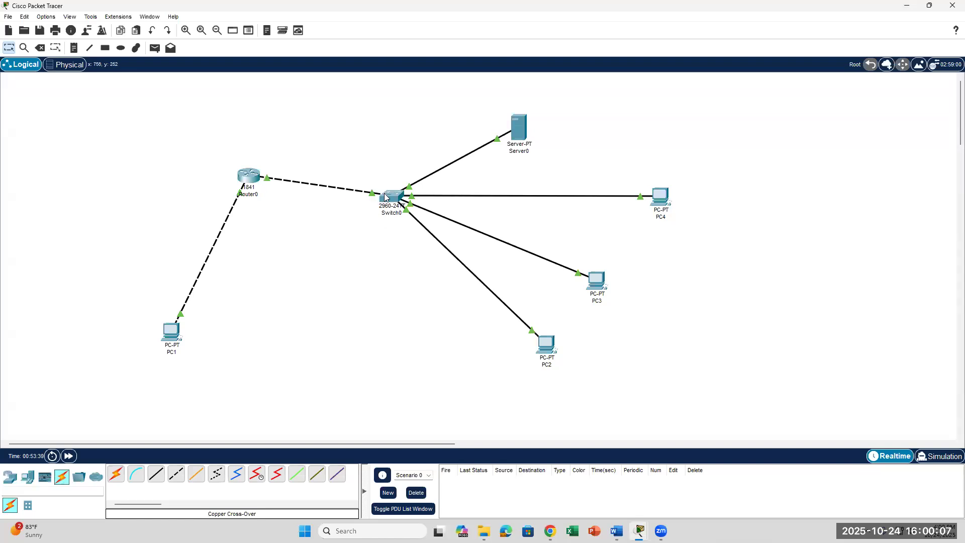
mouse_move(385, 197)
mouse_move(639, 531)
left_click(681, 460)
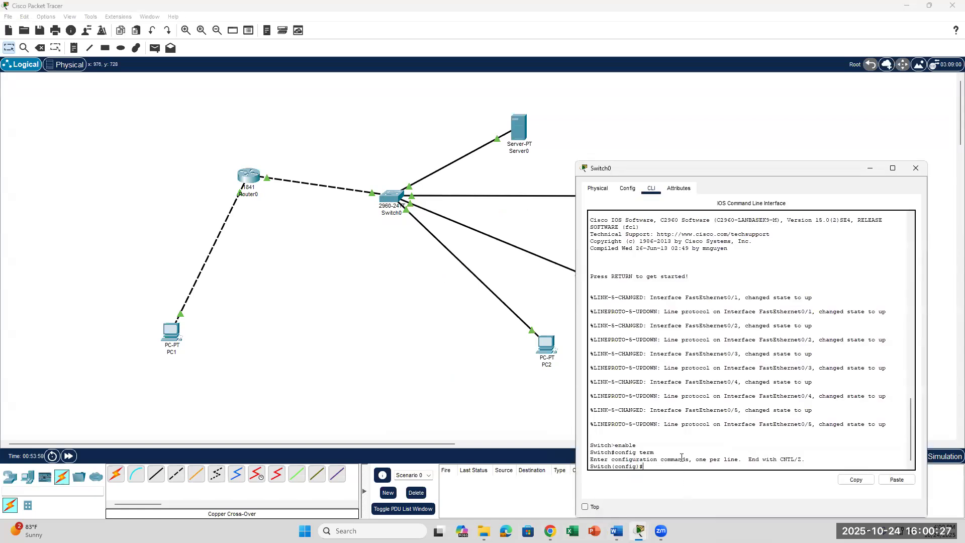
type("interface")
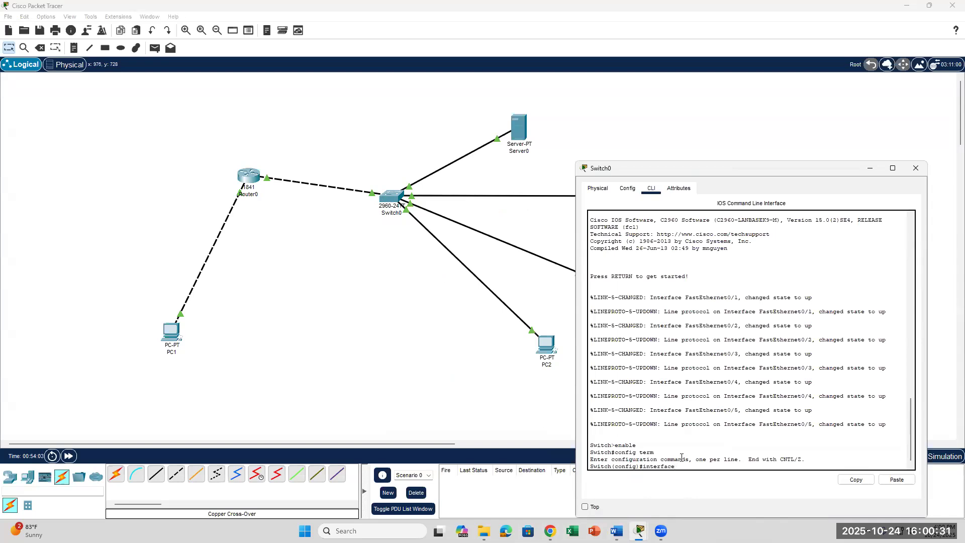
type(" Fasth")
key("BackSpace")
type("Ethernet")
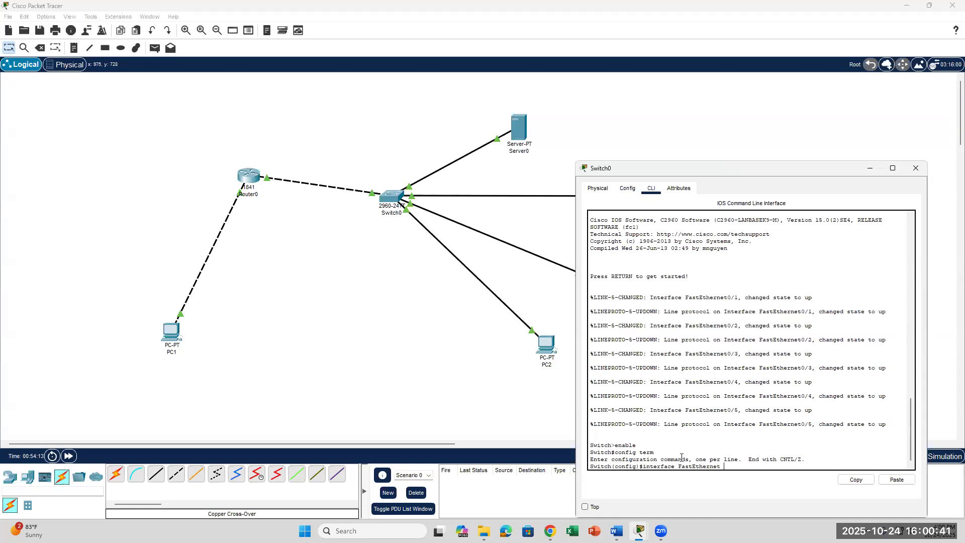
type(" /5")
key("Return")
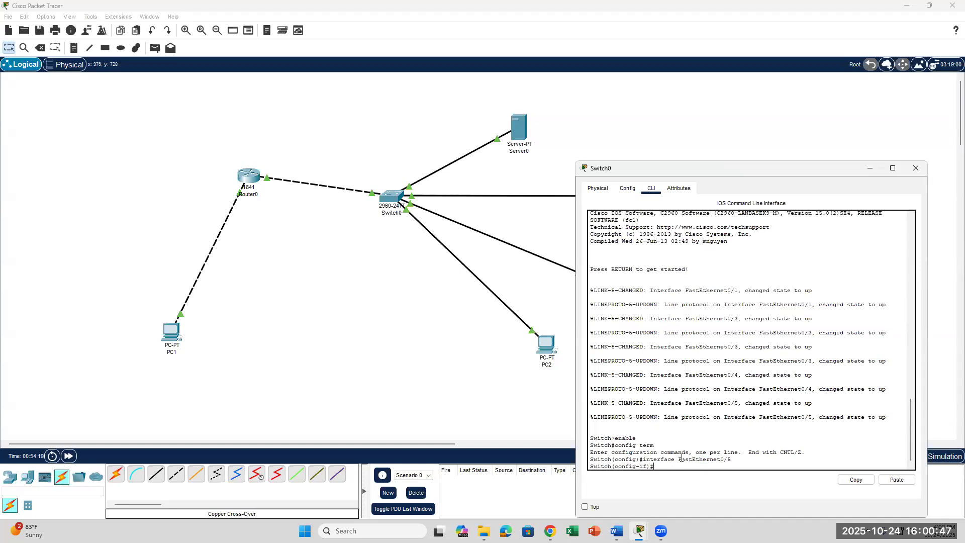
Step: Check instruction 46 in Word, try to assign IP address 192.168.10.5 to FastEthernet0/5, and exit that interface's configuration
type("ip address 192.168.0")
left_click(616, 531)
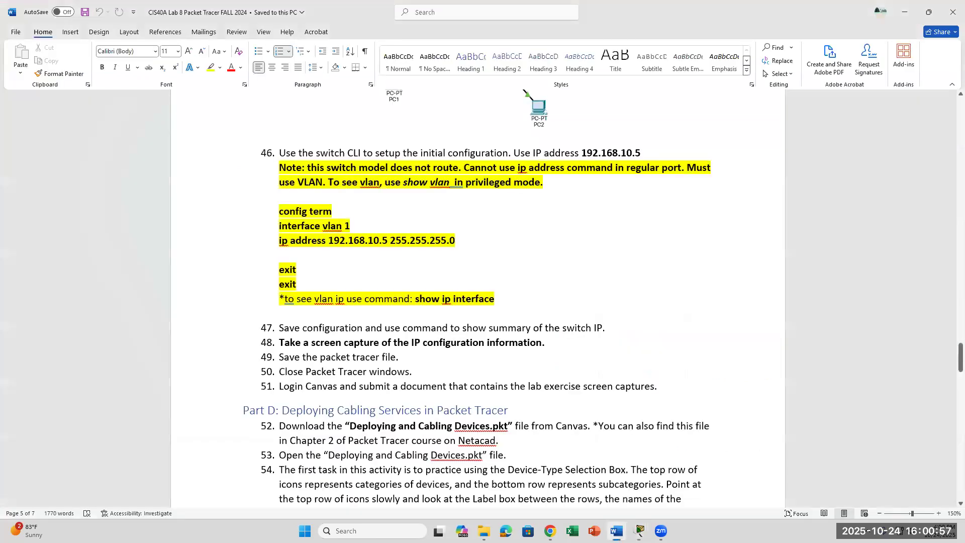
left_click(616, 530)
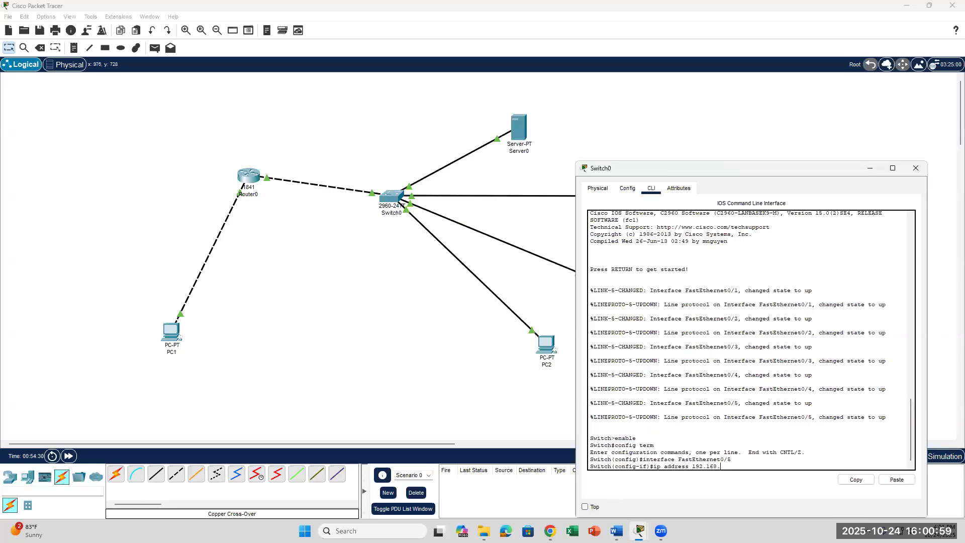
type("10.5")
key("Return")
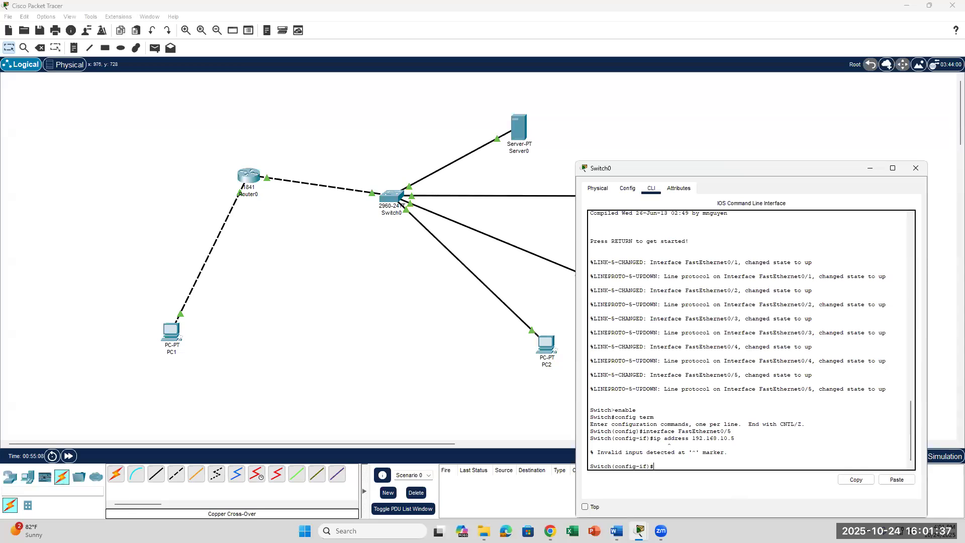
left_click(617, 531)
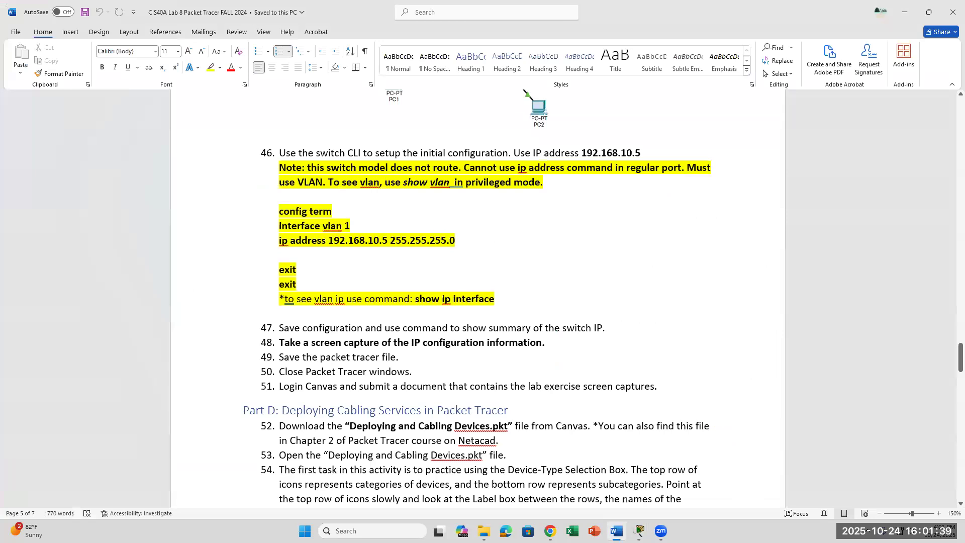
left_click(617, 531)
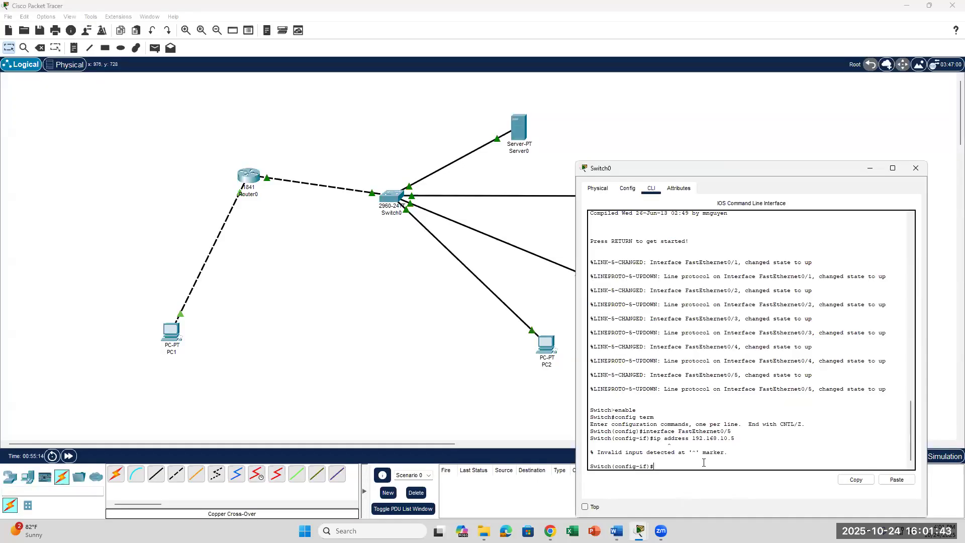
type("exit")
key("Return")
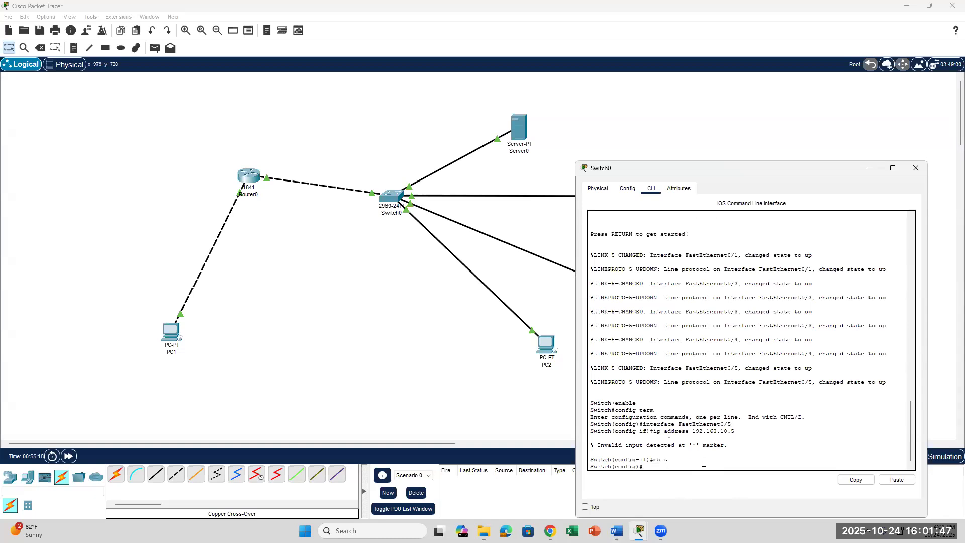
Step: Consult the Word instructions for the interface name and enter interface configuration for vlan1 on Switch0
type("interface")
left_click(616, 530)
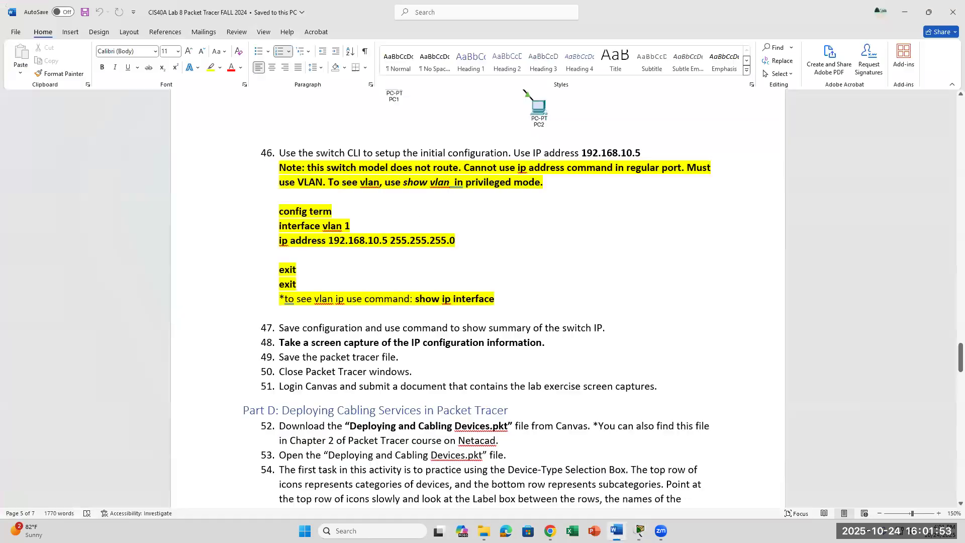
key("alt+Tab")
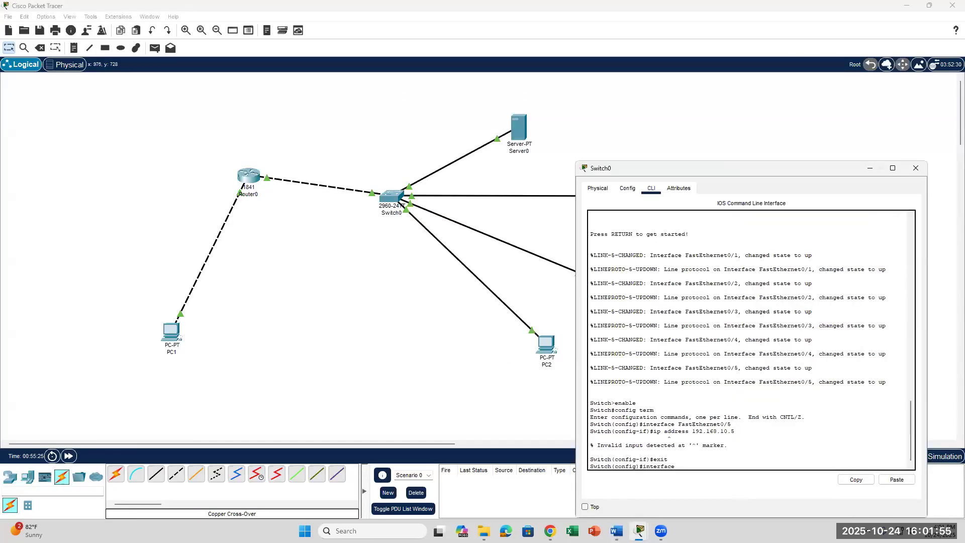
type("vlan")
key("Return")
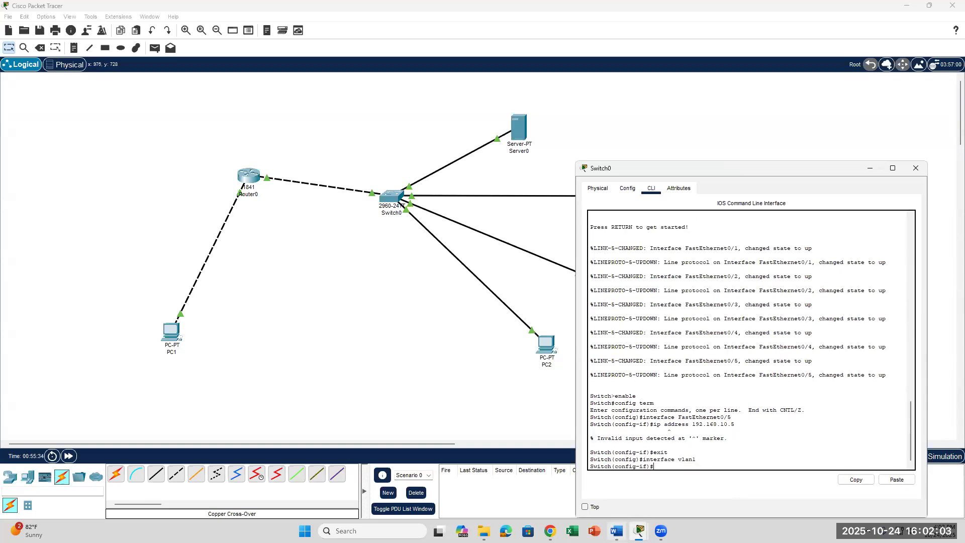
Step: Show Switch0's CLI beside the Word instructions, assign vlan1 the address 192.168.10.5 with mask 255.255.255.0, and exit to privileged mode
left_click(617, 531)
left_click(639, 531)
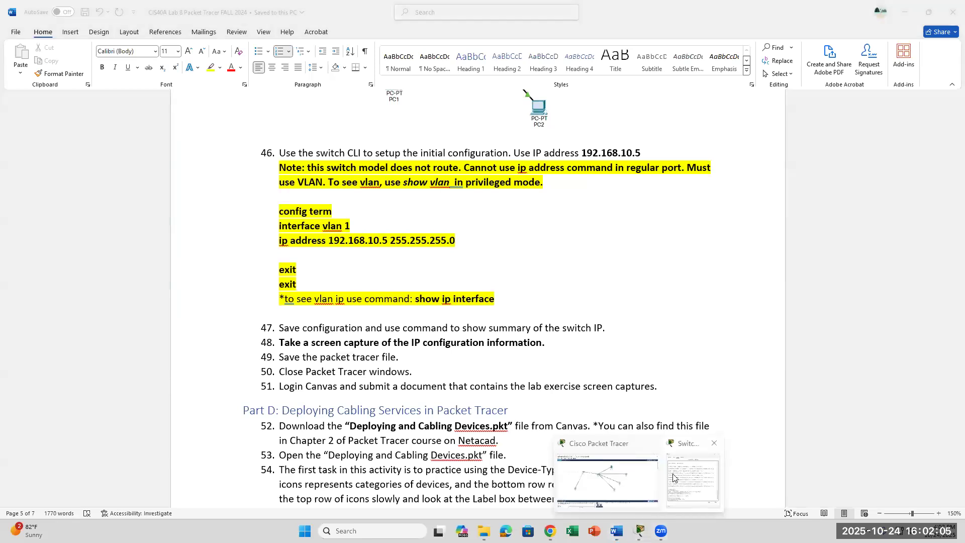
left_click(682, 480)
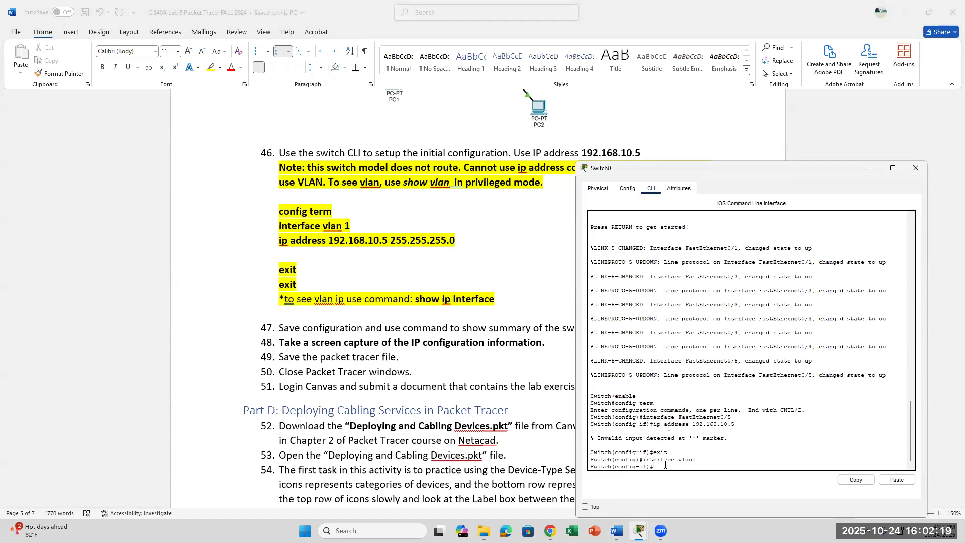
left_click_drag(698, 460, 650, 458)
left_click(728, 462)
type("ip address 192.168.10.5 255.255.255.")
key("Return")
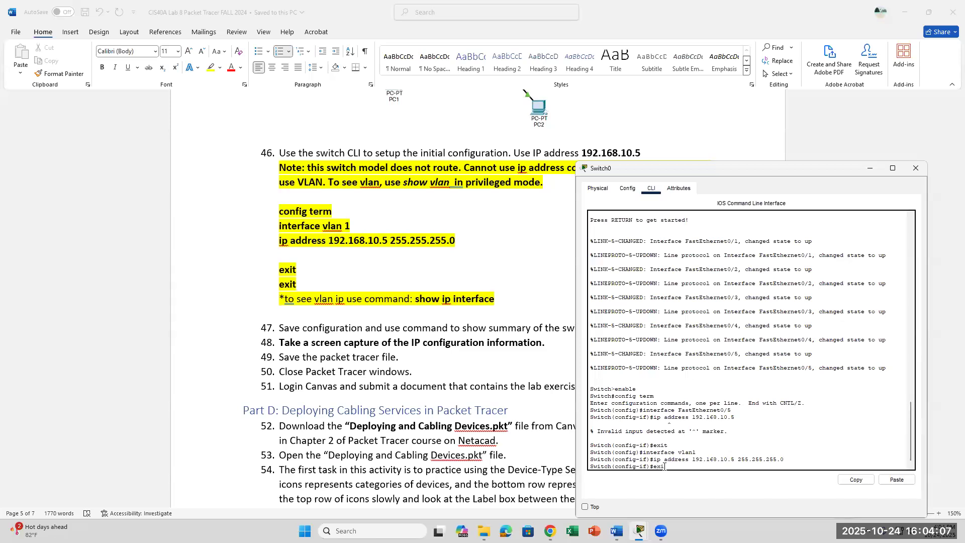
type("t")
key("Return")
type("exit")
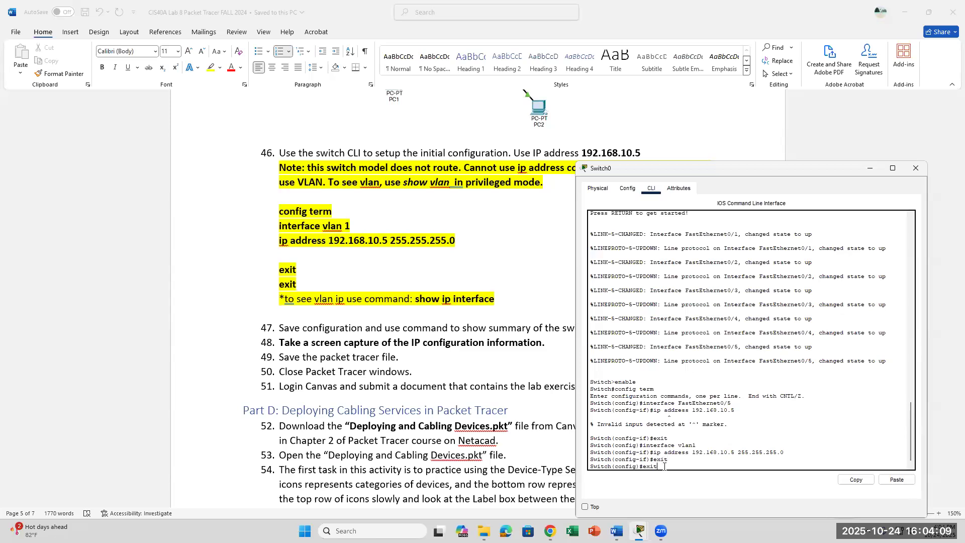
key("Return")
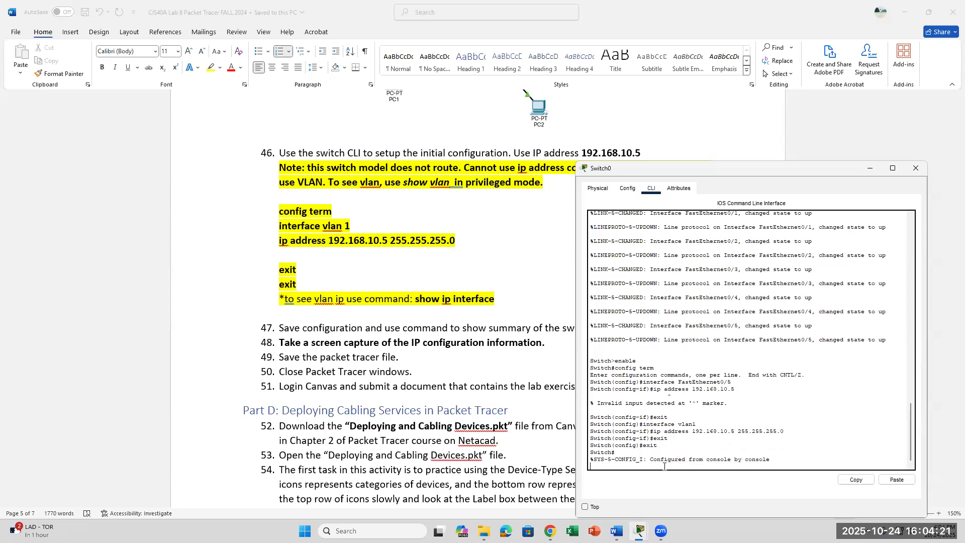
Step: Run show ip interface on Switch0 and page through the output to its end
type("sh")
key("BackSpace")
key("BackSpace")
key("BackSpace")
key("Return")
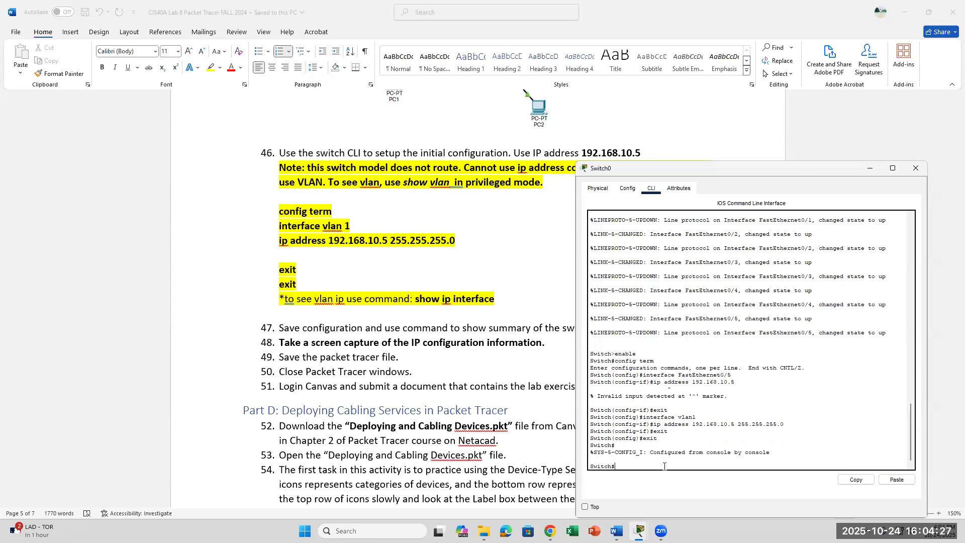
type("how ip interface")
key("Return")
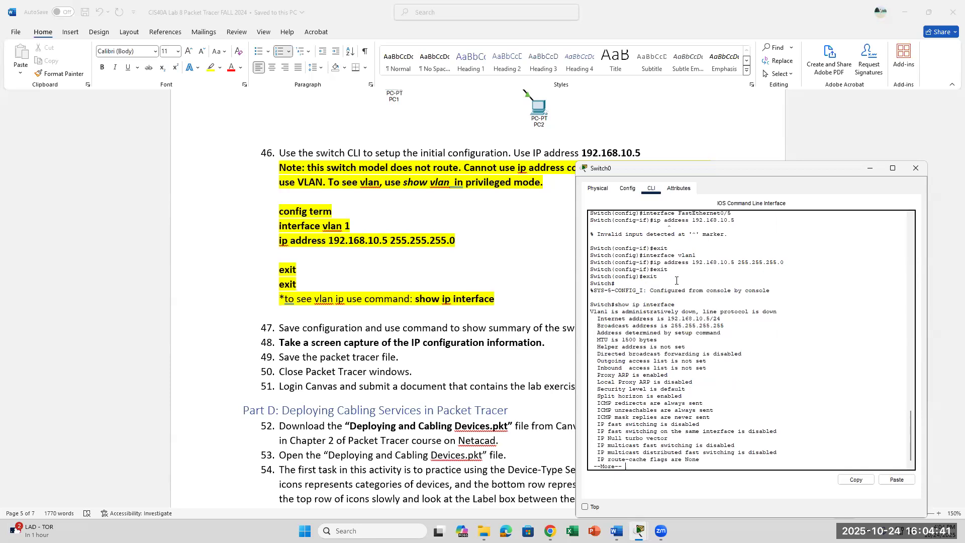
scroll(678, 391, "down", 1)
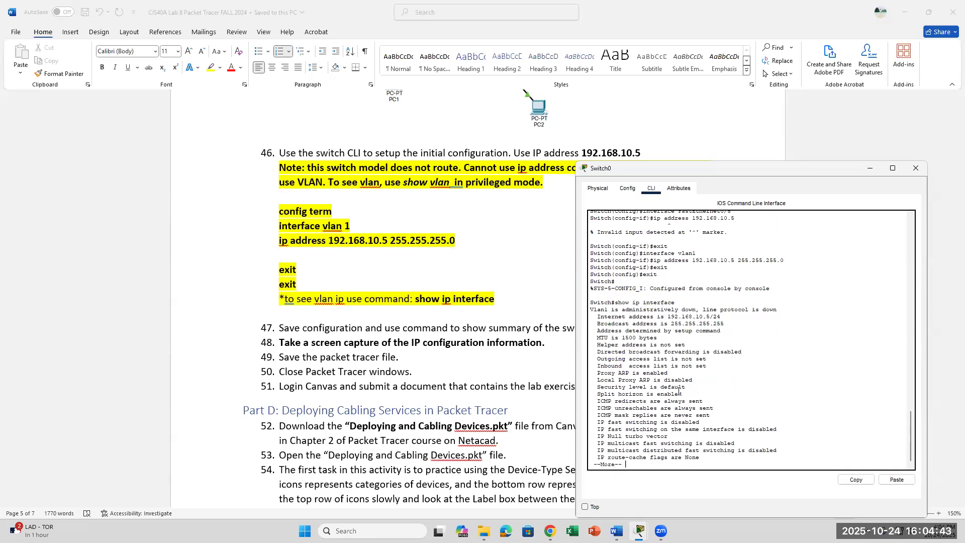
key("Return")
key("Return")
key("Return")
key("Return")
key("Return")
key("Return")
key("Return")
key("Return")
key("Return")
key("Return")
key("Return")
key("Return")
key("Return")
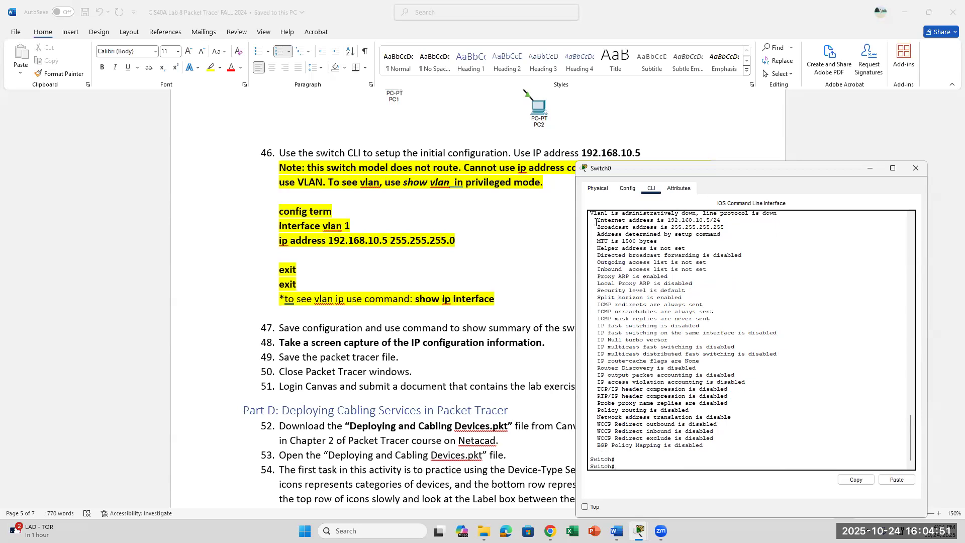
Step: Examine the Vlan1 status and Internet address lines in the show ip interface output
left_click_drag(596, 222, 721, 221)
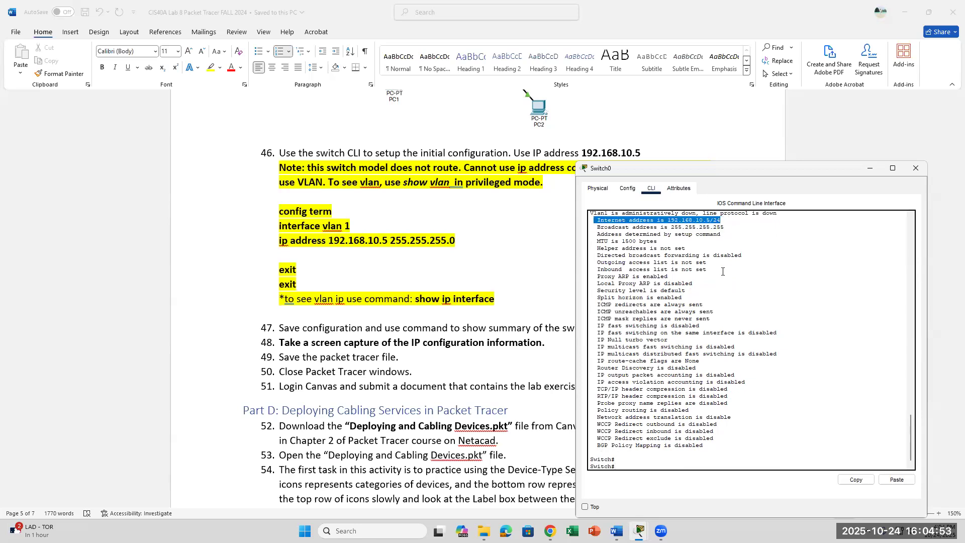
scroll(723, 272, "up", 3)
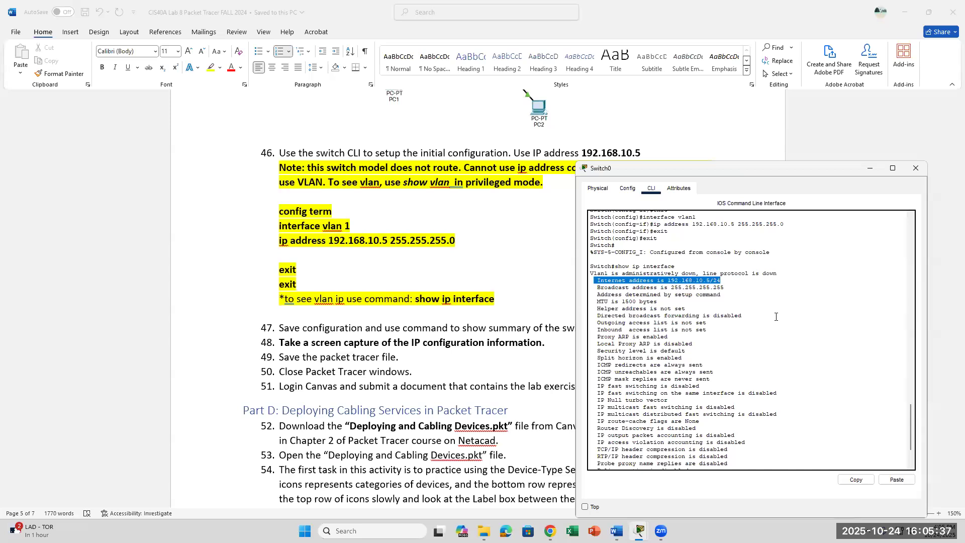
left_click(747, 274)
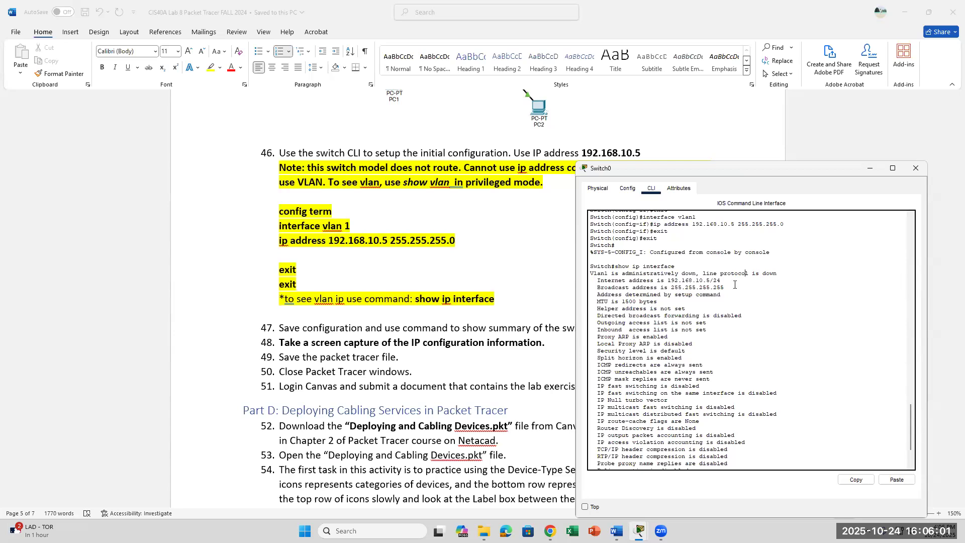
left_click_drag(668, 281, 720, 280)
left_click(748, 289)
left_click_drag(592, 275, 678, 276)
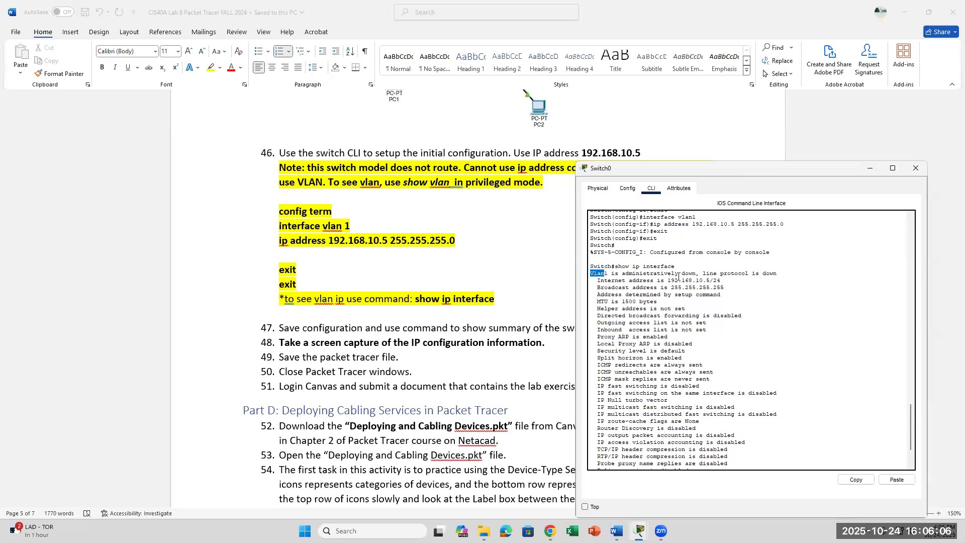
left_click(756, 307)
Step: Switch to the main Packet Tracer window and save the network in the saves folder as Lab8Friday
mouse_move(639, 531)
left_click(621, 492)
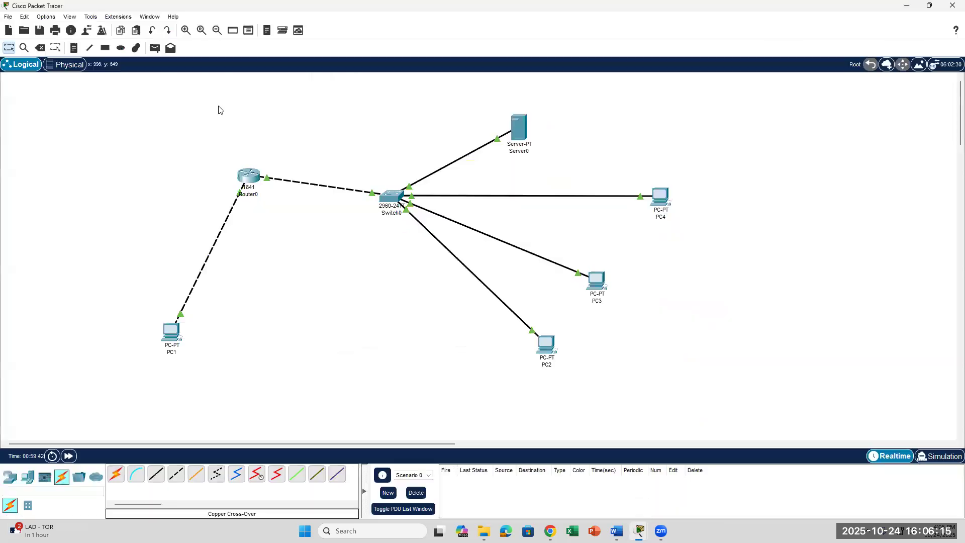
left_click(8, 17)
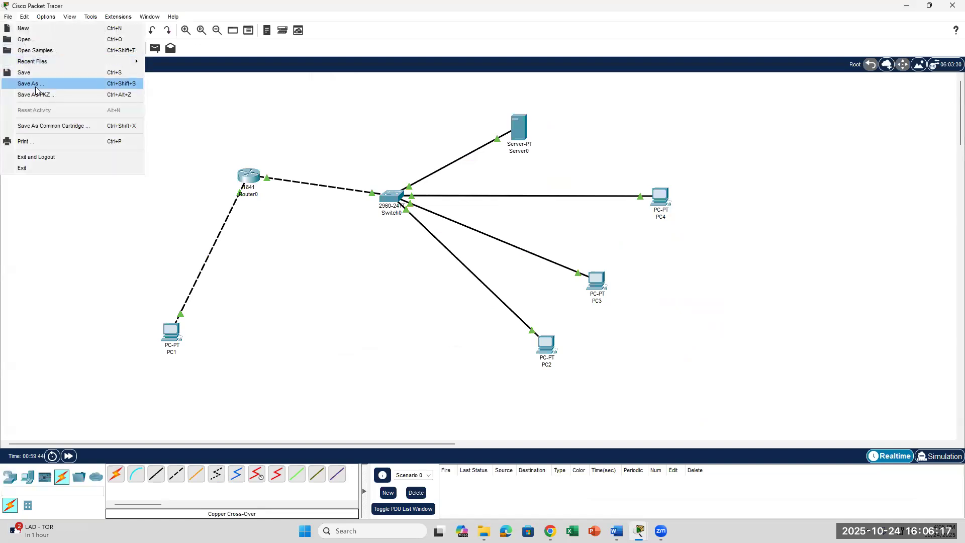
left_click(35, 86)
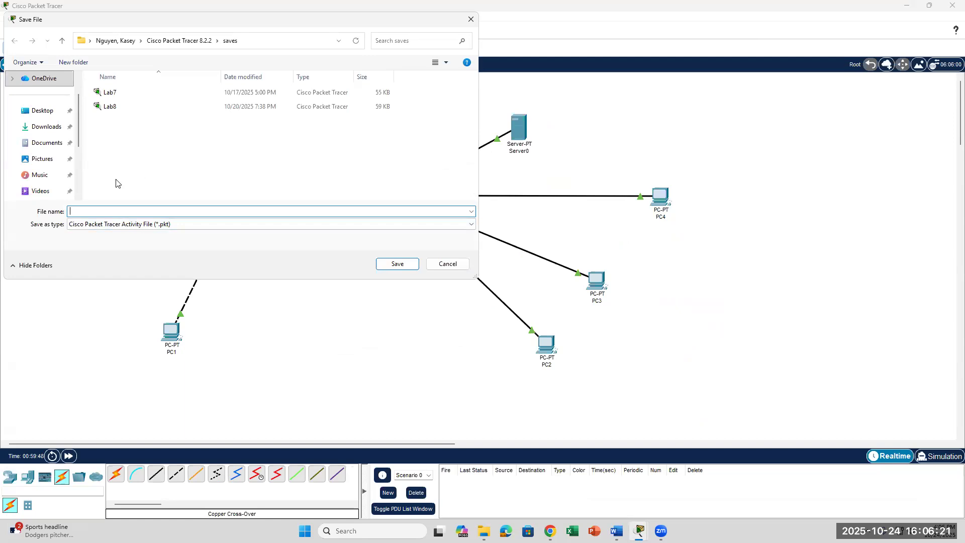
type("Lab8")
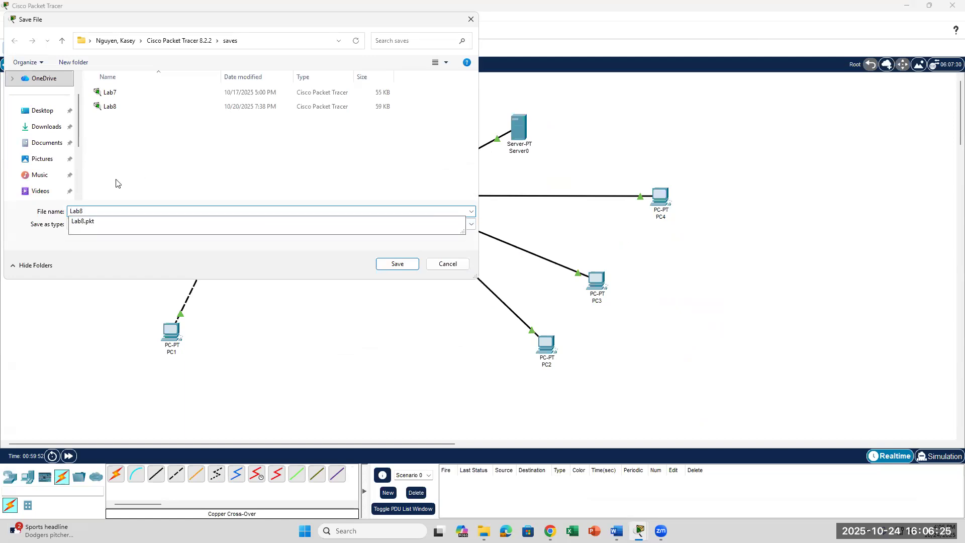
type("Friday")
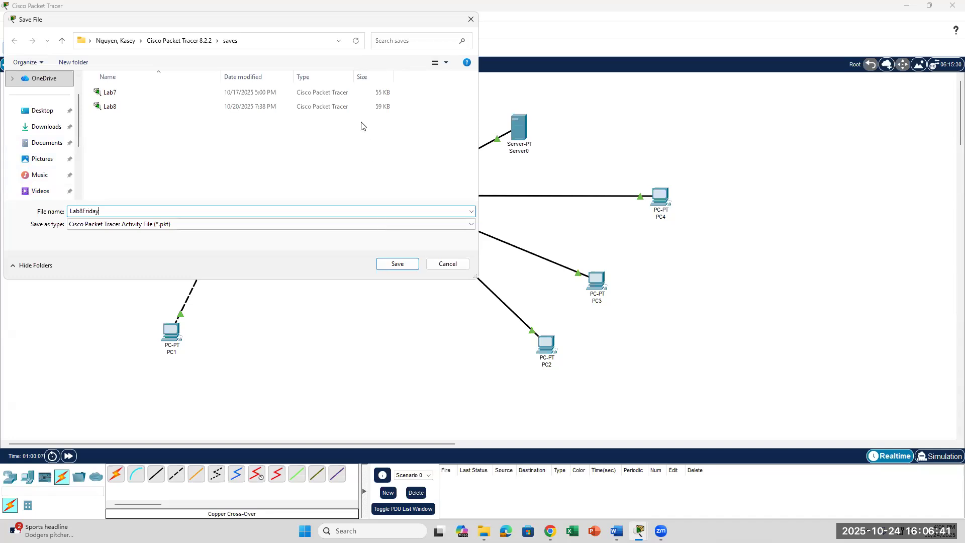
left_click(398, 265)
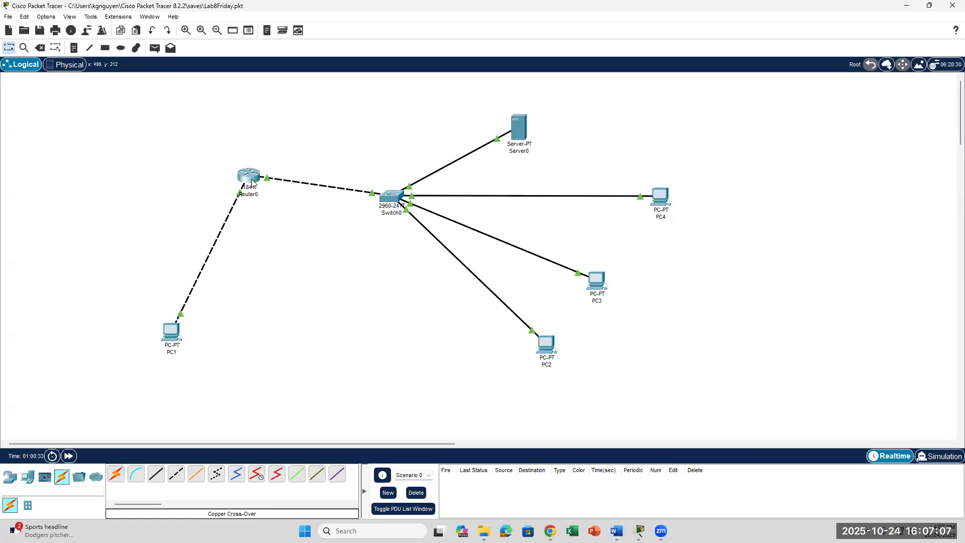
Step: Consult Part D in the Word instructions and highlight the file name Deploying and Cabling Devices.pkt in item 52
mouse_move(252, 182)
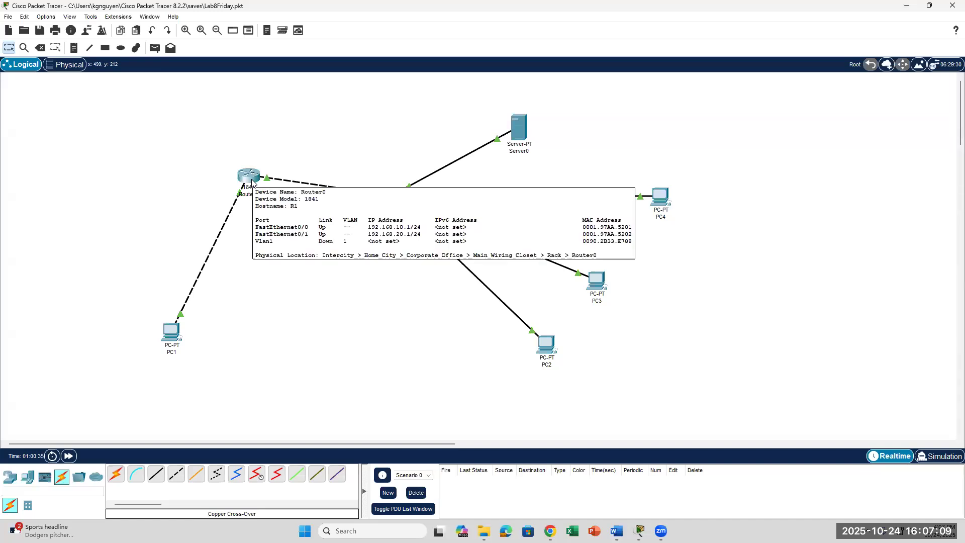
left_click(614, 530)
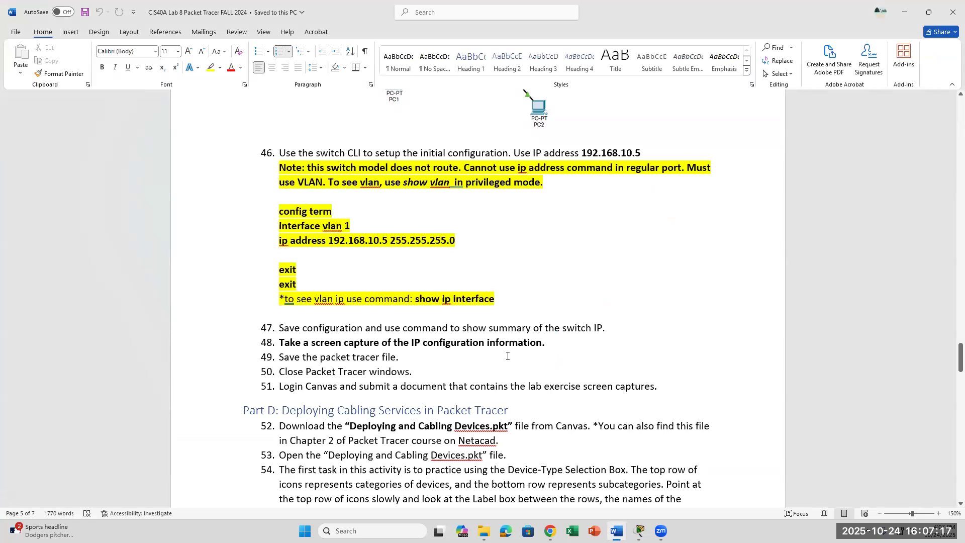
scroll(507, 356, "down", 5)
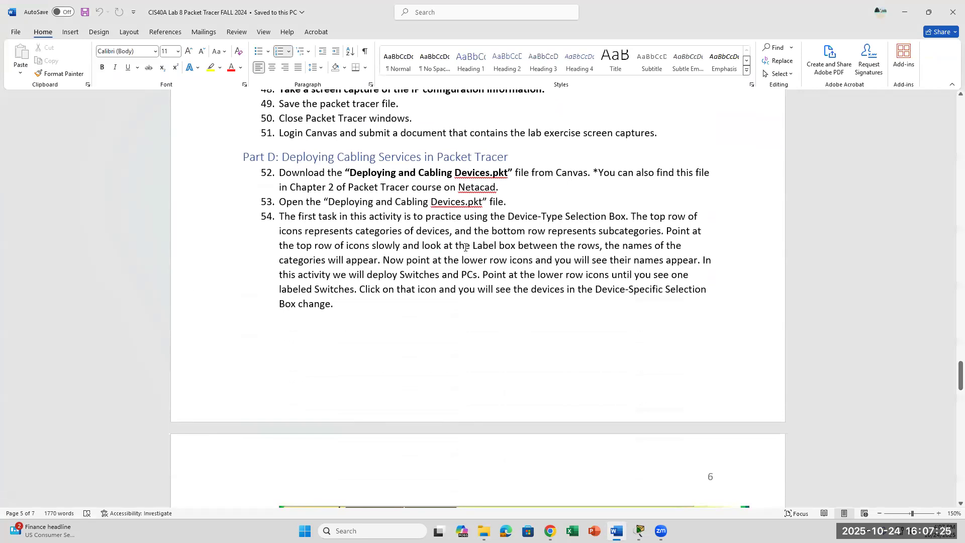
left_click(350, 176)
left_click(546, 195, "shift")
left_click(555, 174, "shift")
left_click(513, 173, "shift")
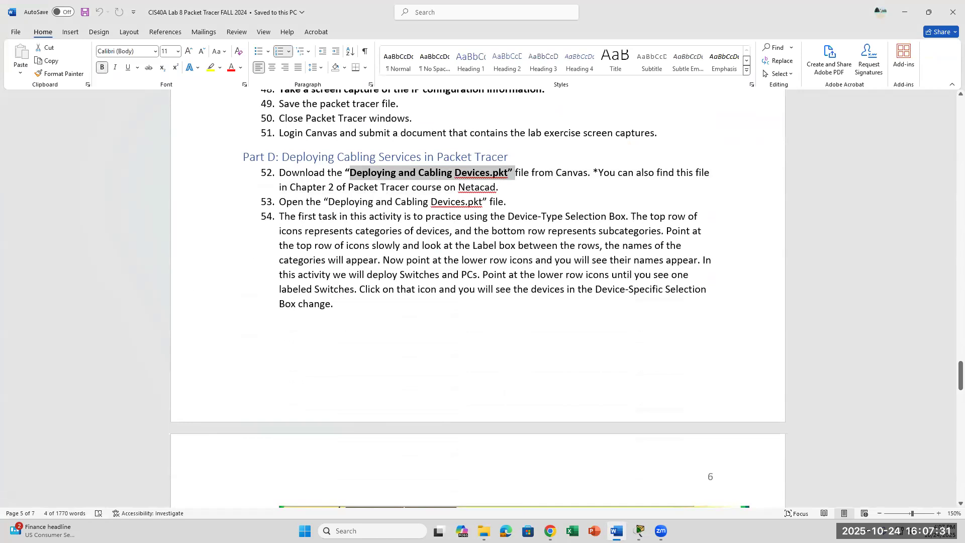
Step: Switch to Chrome, load the Canvas dashboard in a new tab and enter the CIS-40A-28093 course
left_click(550, 531)
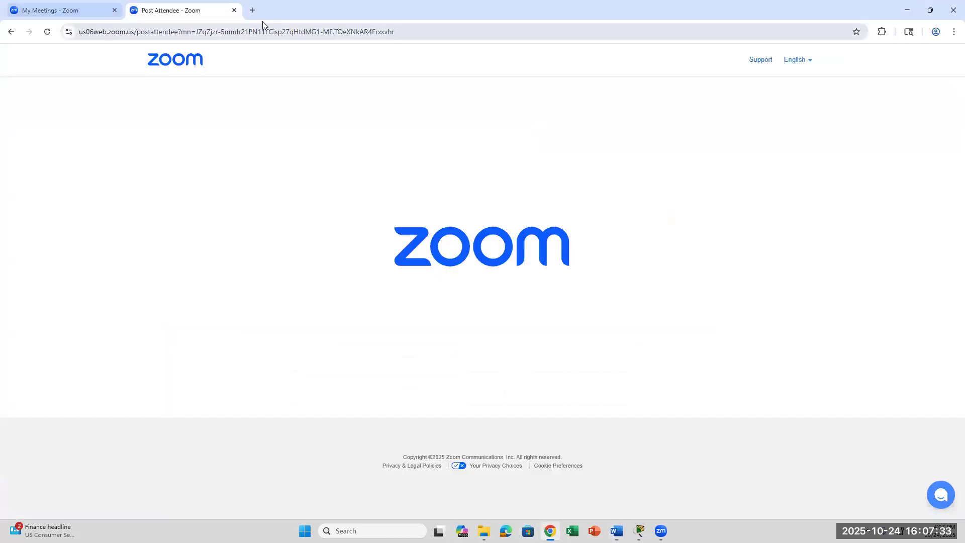
left_click(252, 10)
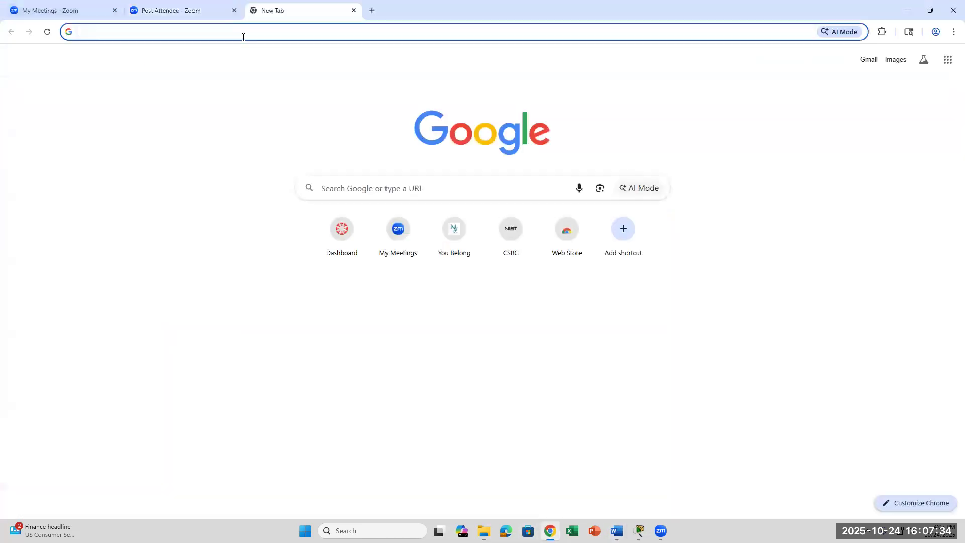
left_click(348, 235)
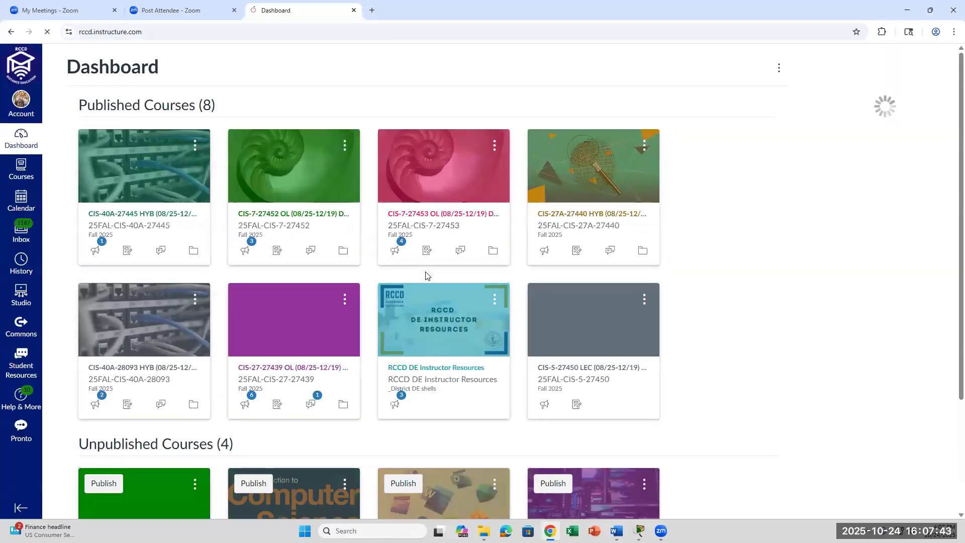
scroll(425, 276, "down", 2)
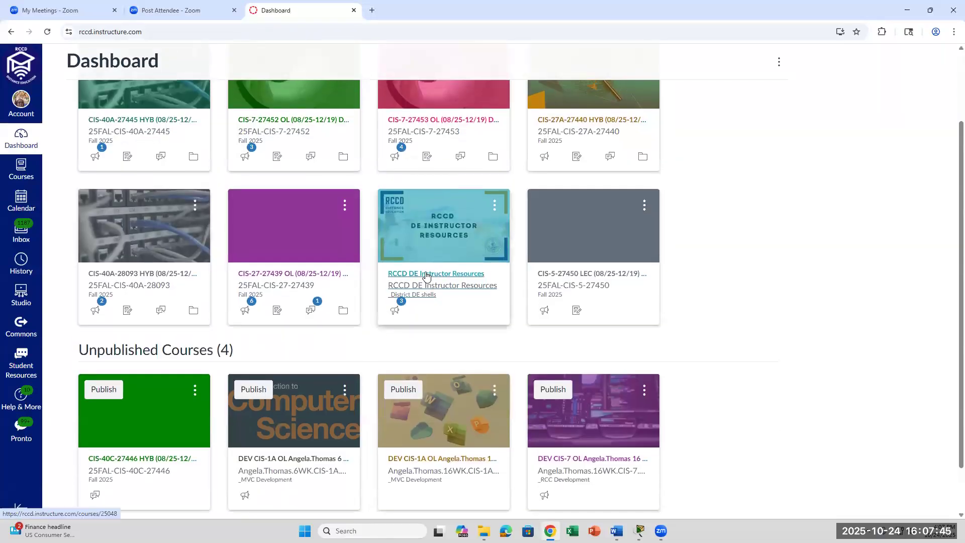
scroll(425, 276, "up", 1)
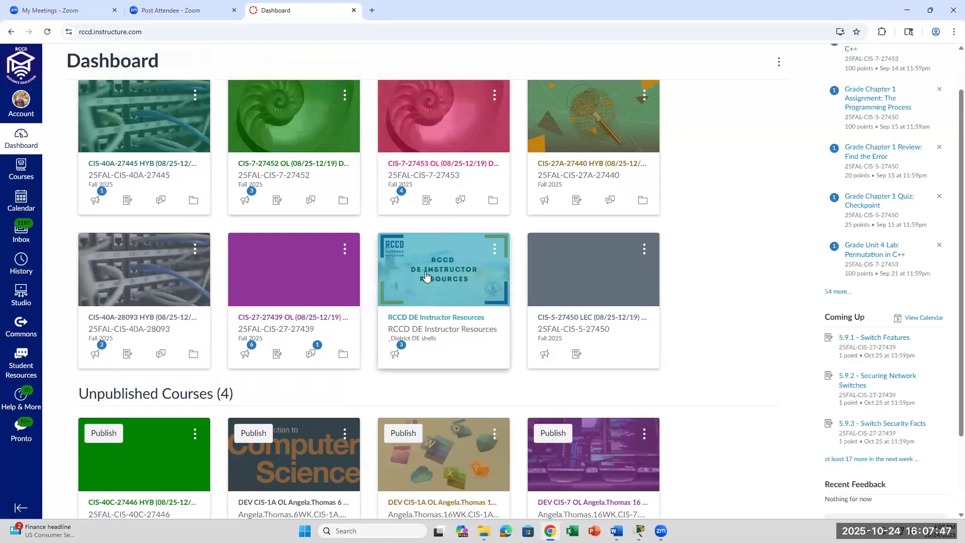
left_click(129, 323)
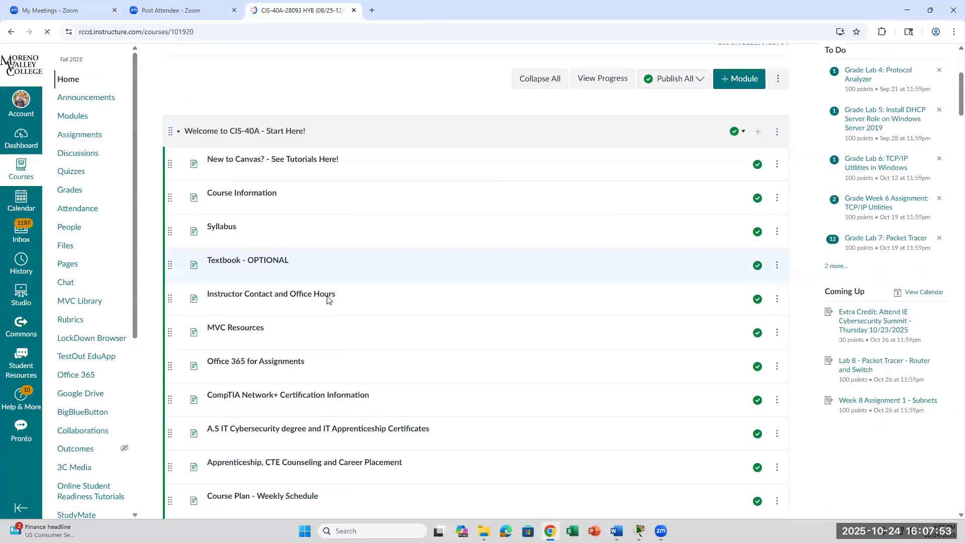
Step: Open the Week 8 assignment Lab 8 - Packet Tracer - Router and Switch and highlight its Part E Packet Tracer file line
scroll(327, 300, "down", 14)
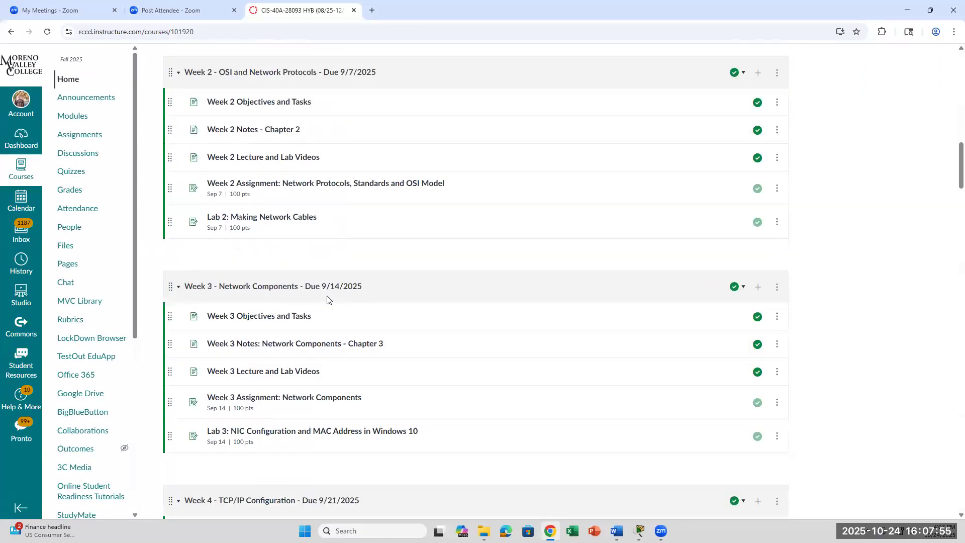
scroll(327, 300, "down", 5)
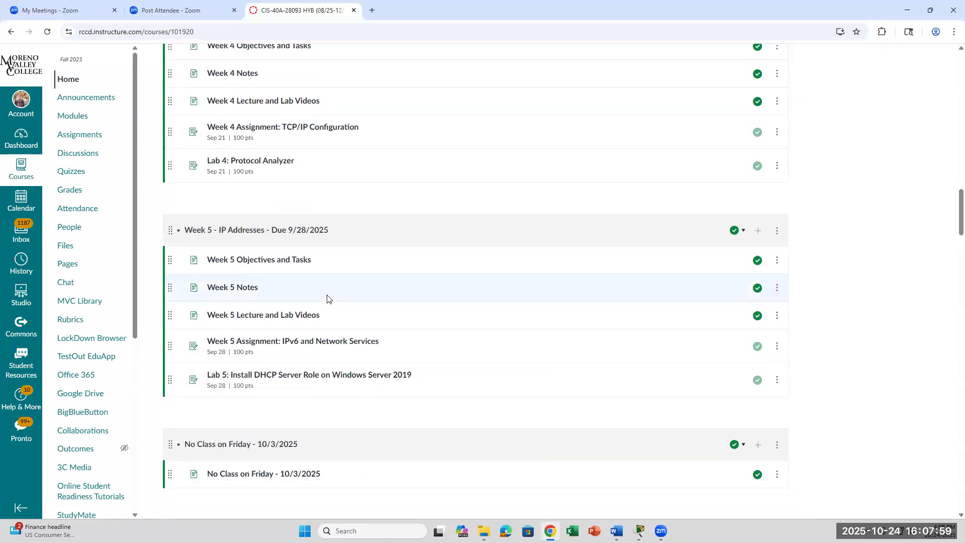
scroll(306, 211, "down", 15)
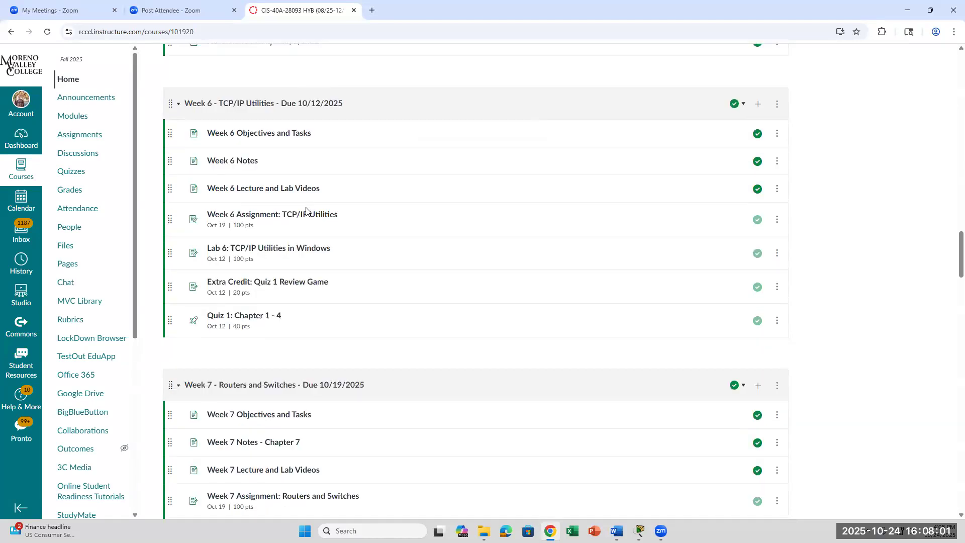
scroll(306, 211, "down", 4)
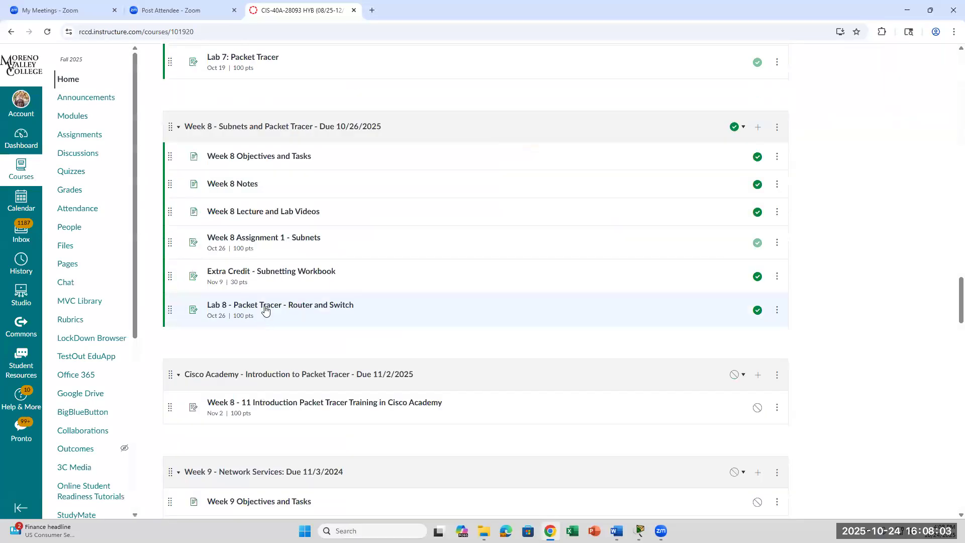
left_click(266, 307)
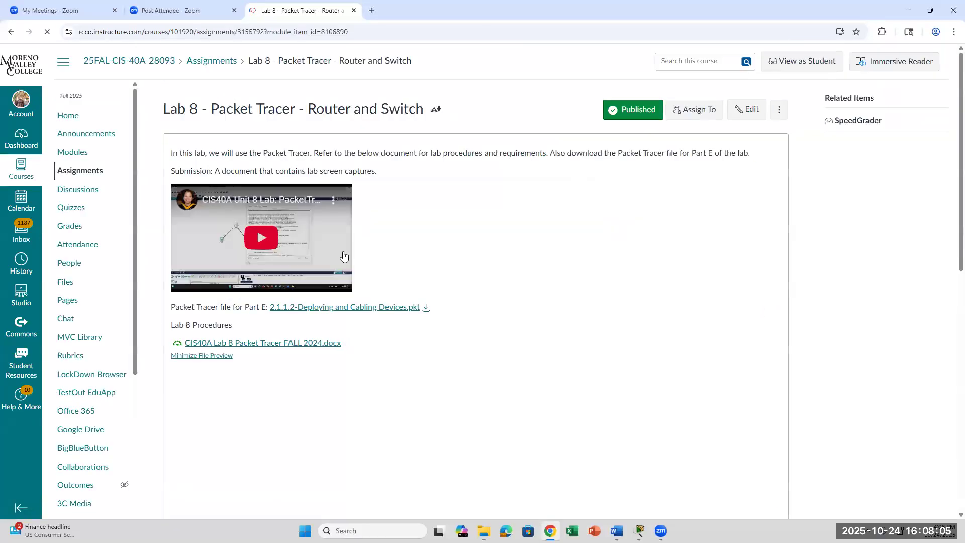
left_click_drag(472, 311, 166, 308)
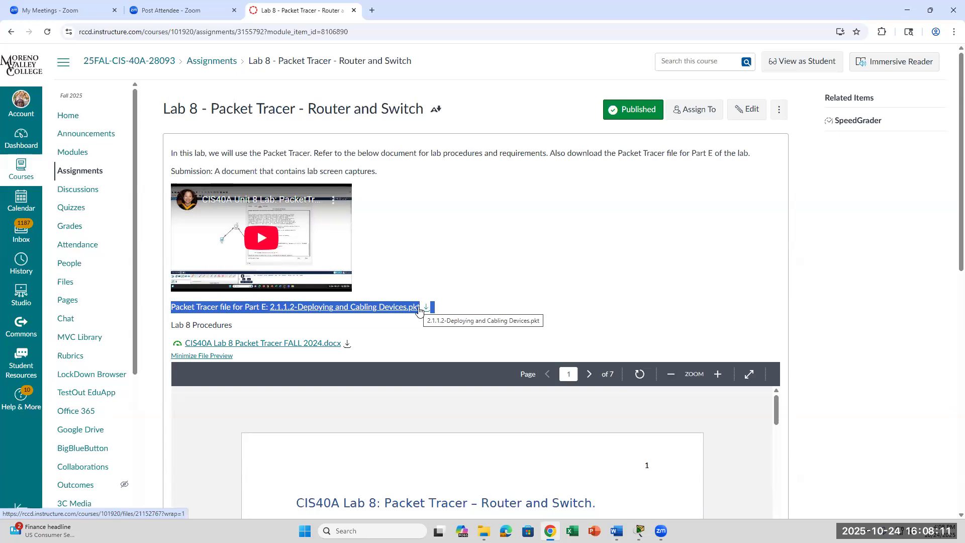
Step: Return to Packet Tracer and start a new network, saving the current one
mouse_move(617, 530)
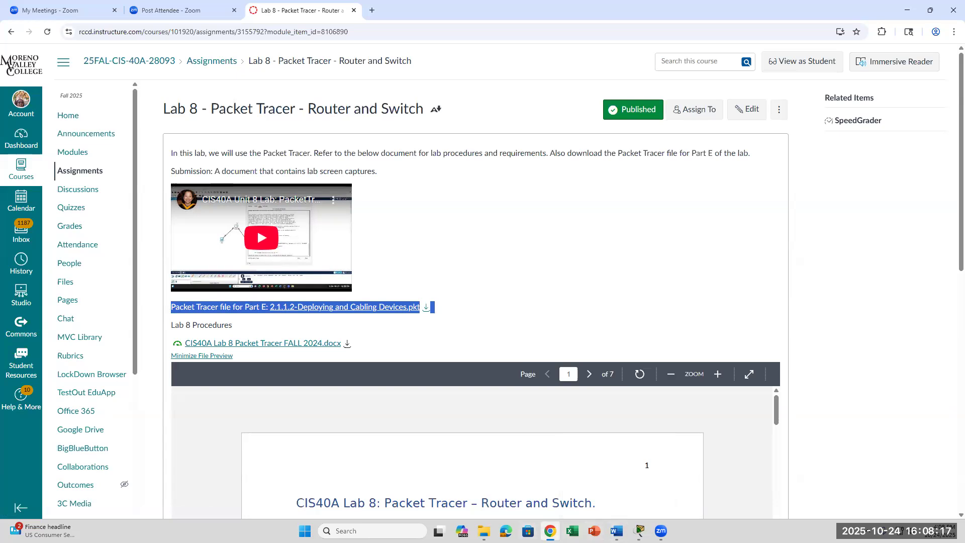
left_click(623, 481)
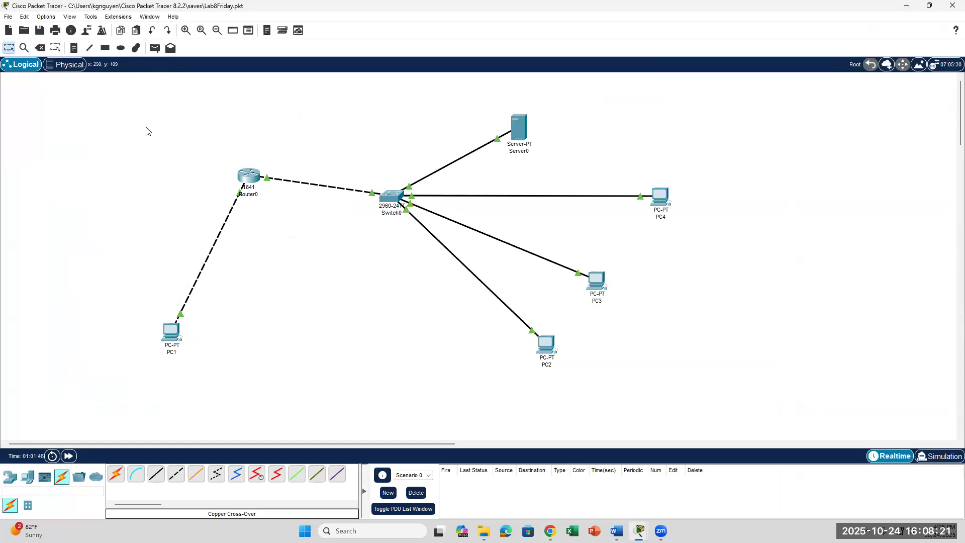
left_click(8, 16)
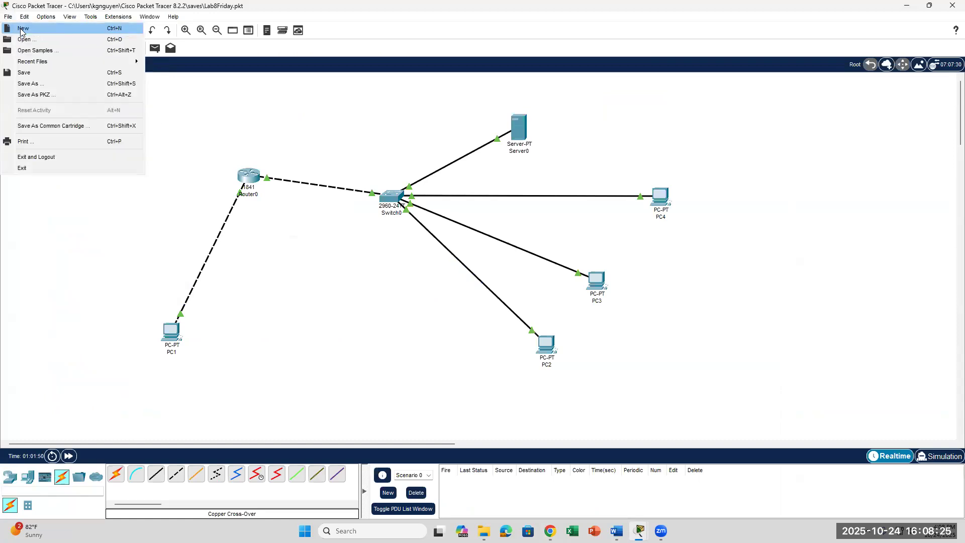
left_click(21, 29)
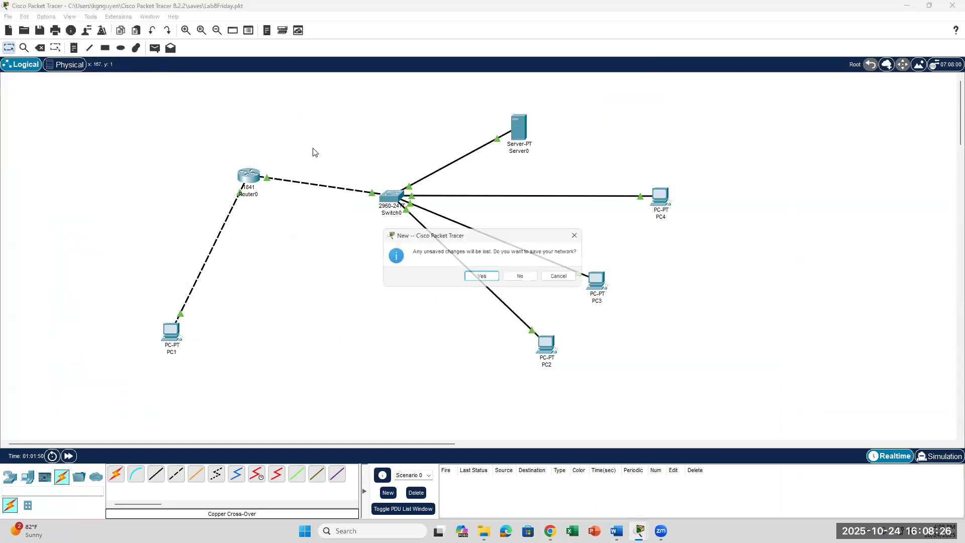
left_click(481, 277)
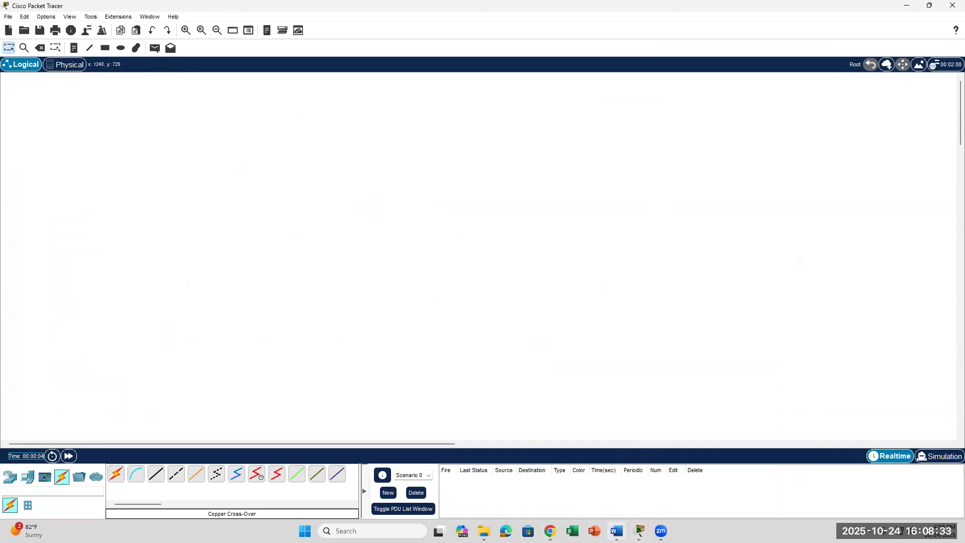
Step: Open the file 2.1.1.2-Deploying and Cabling Devices from the Downloads folder in Packet Tracer
left_click(617, 531)
left_click(616, 531)
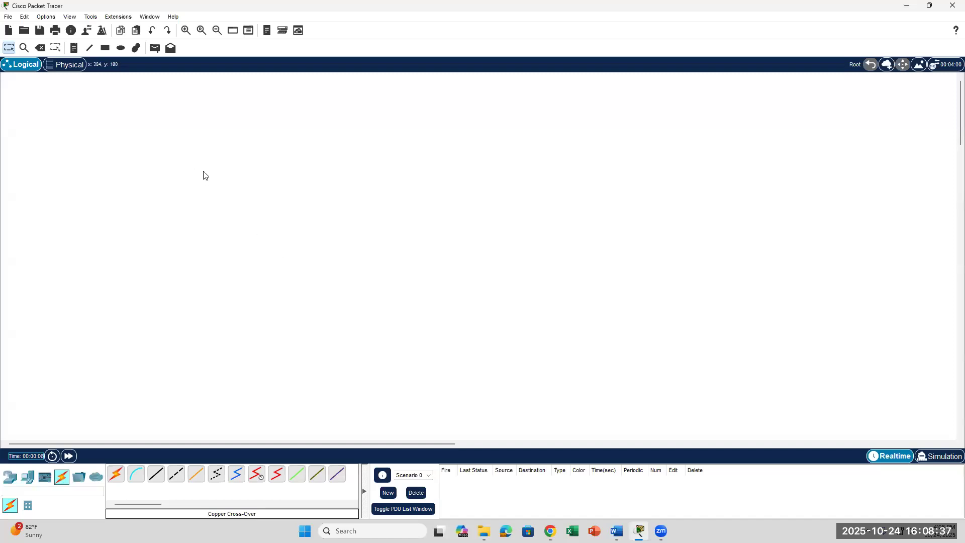
left_click(8, 18)
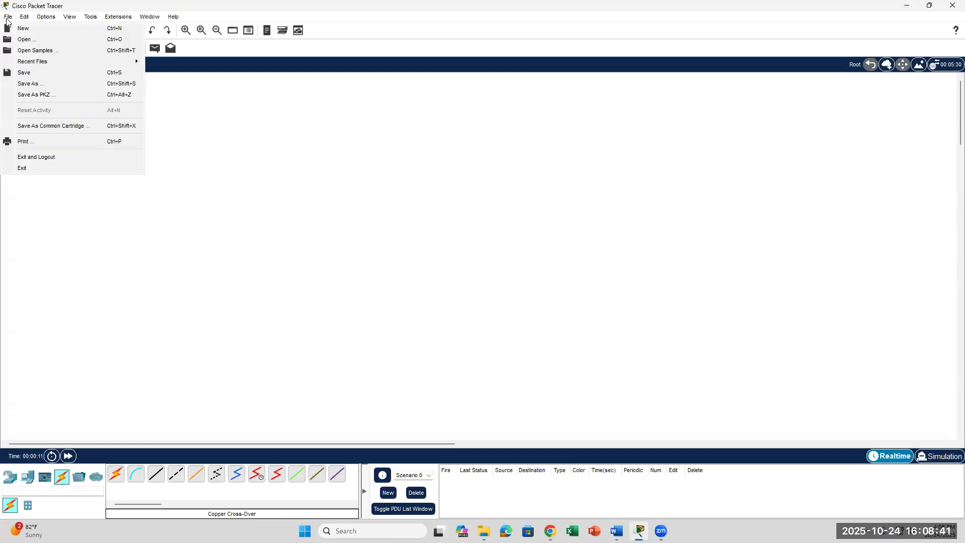
left_click(24, 39)
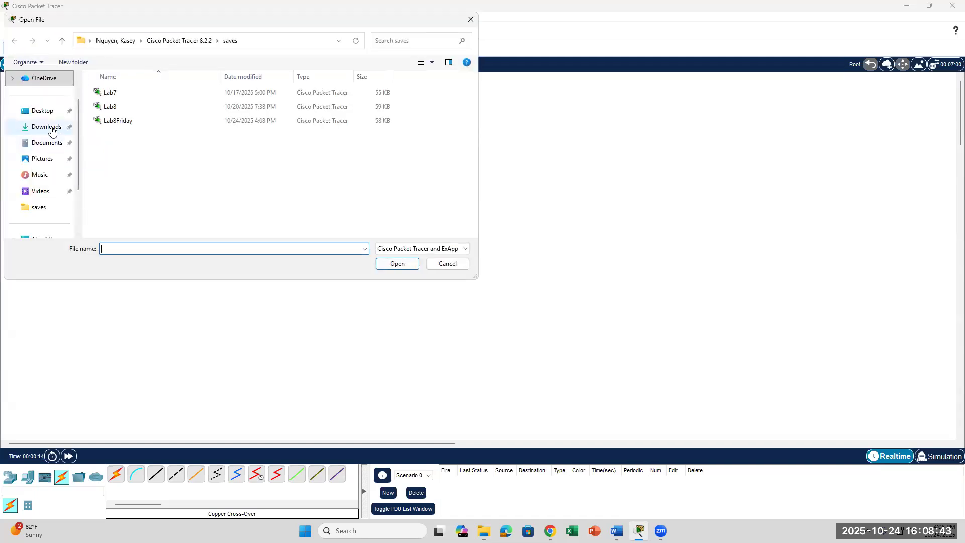
left_click(51, 127)
left_click(134, 108)
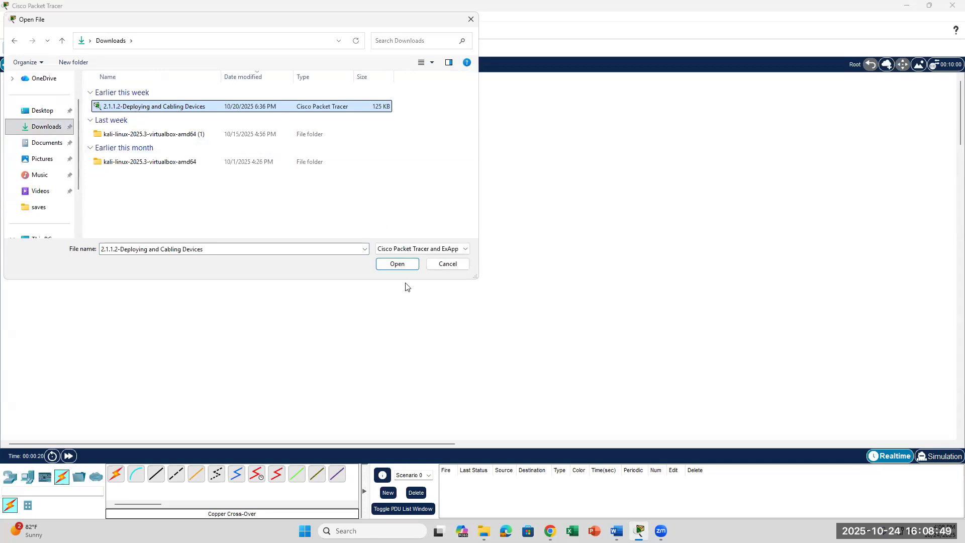
left_click(399, 266)
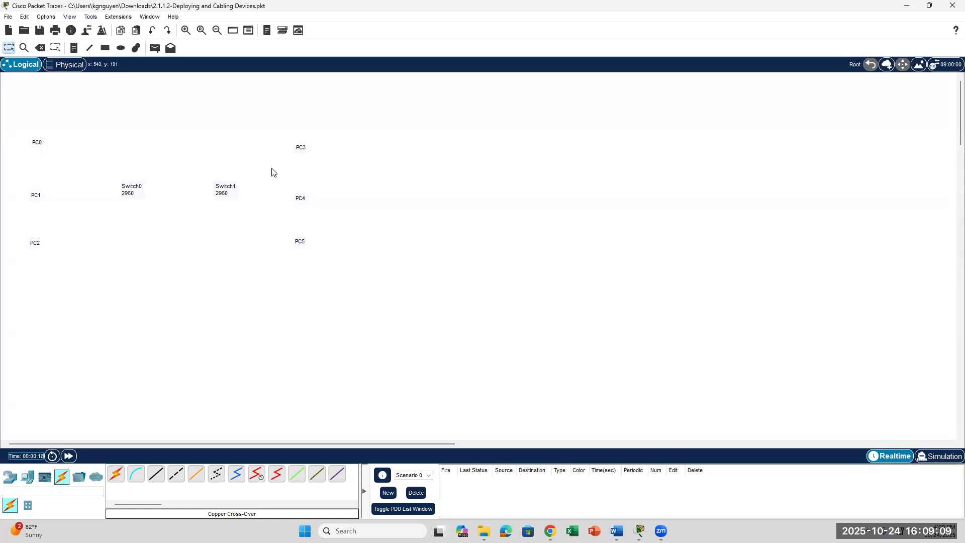
Step: Switch to the Lab 8 Word document, review steps 54 to 61 on deploying and cabling devices, and return to Packet Tracer
left_click(616, 531)
scroll(556, 367, "down", 10)
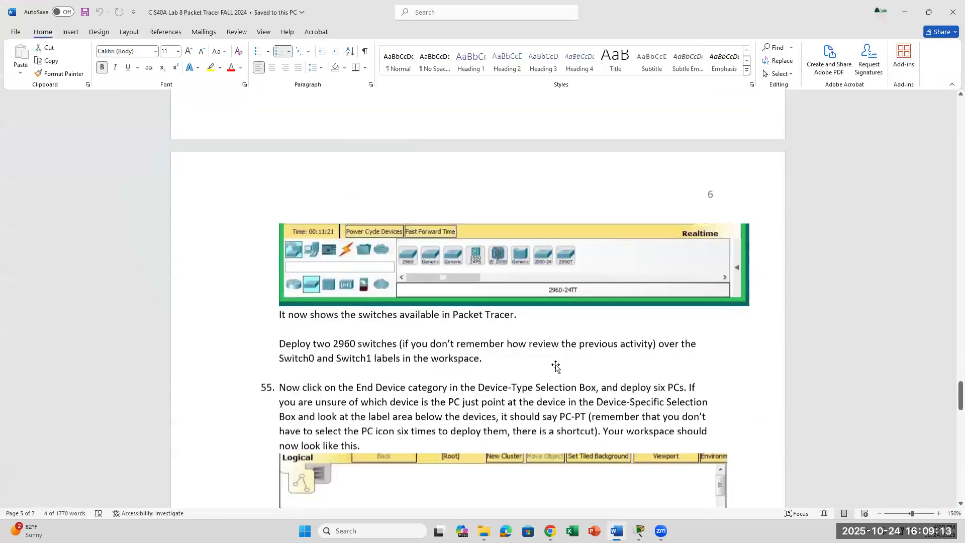
scroll(556, 365, "down", 3)
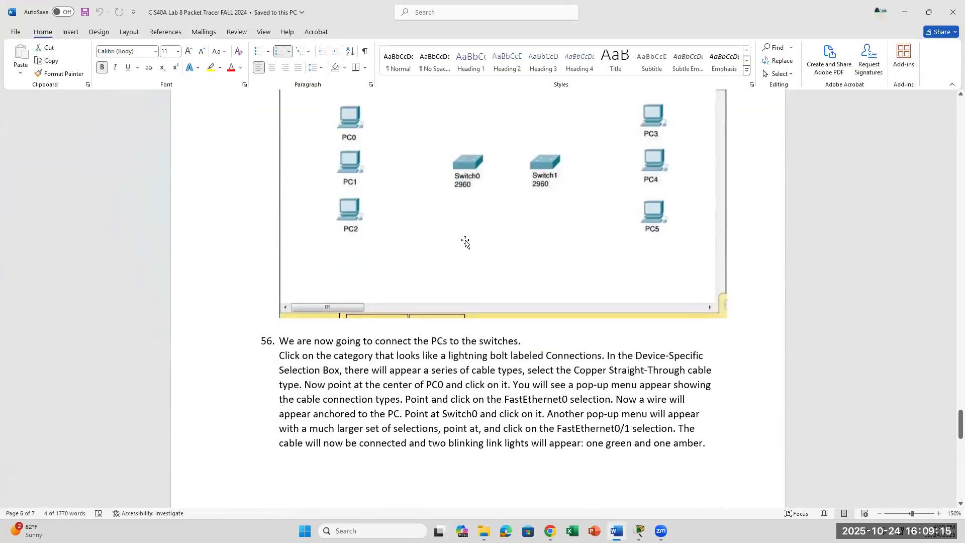
scroll(498, 327, "down", 10)
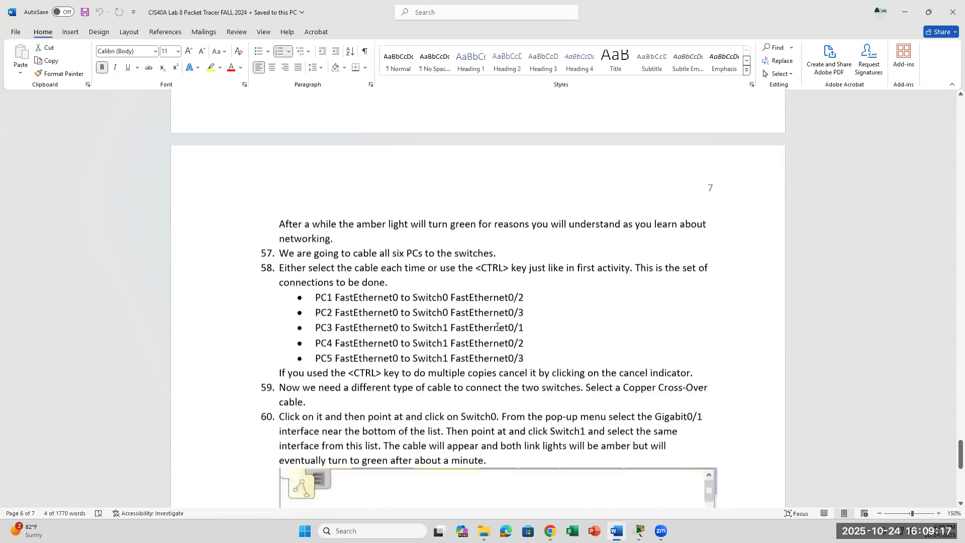
scroll(486, 310, "down", 2)
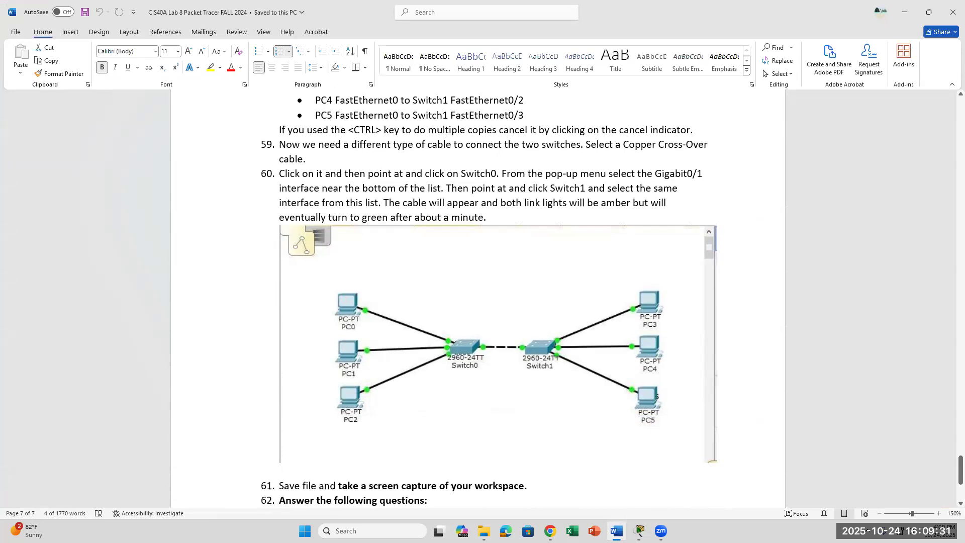
left_click(639, 531)
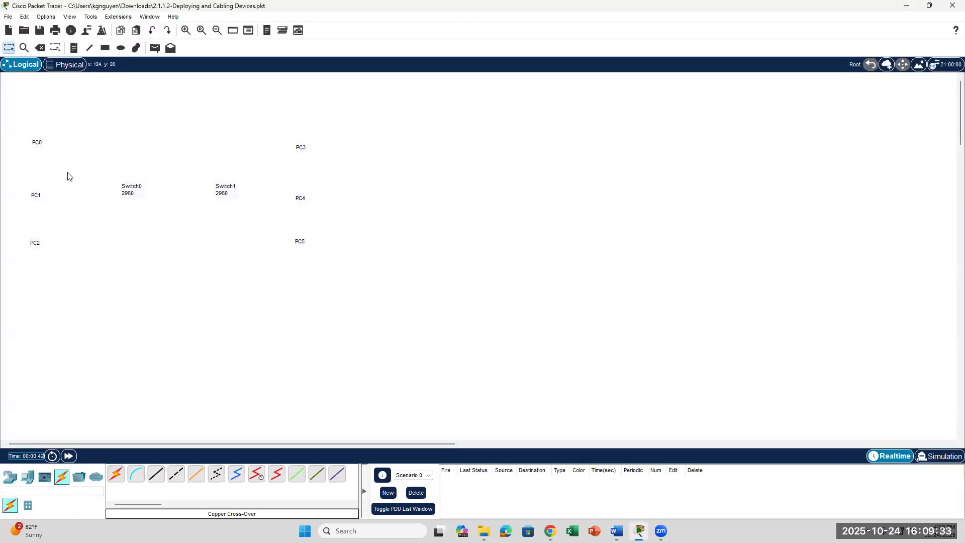
left_click(8, 19)
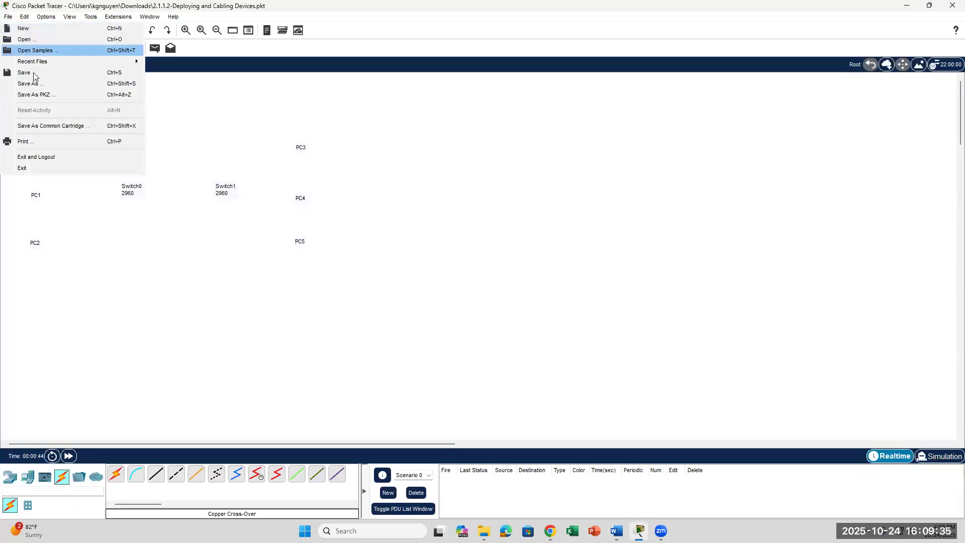
left_click(32, 44)
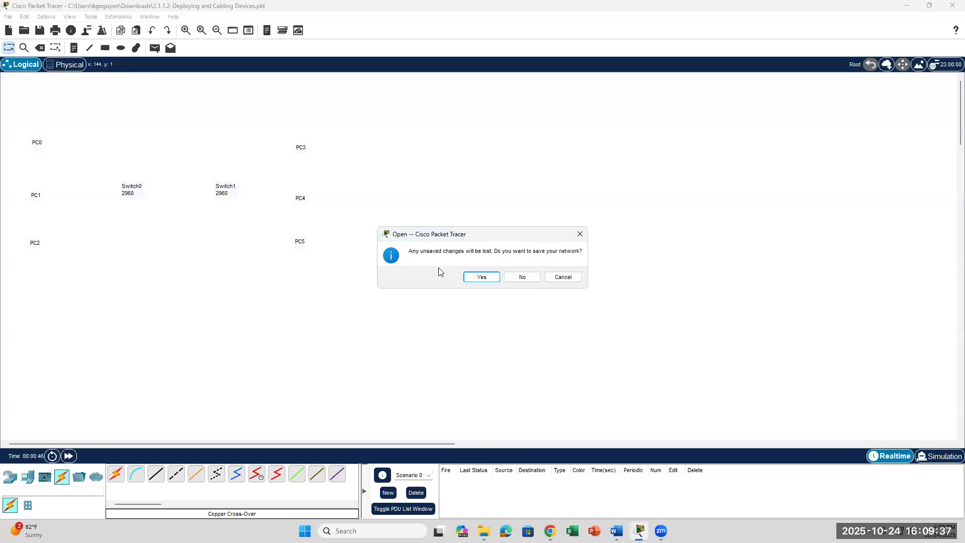
left_click(562, 278)
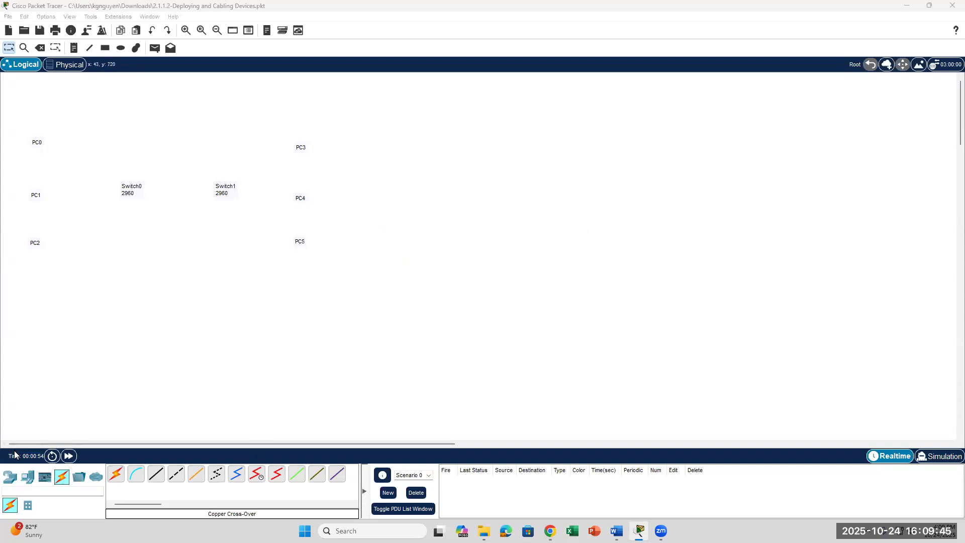
Step: Deploy three PCs in the workspace over the PC0, PC1 and PC2 labels
left_click(26, 480)
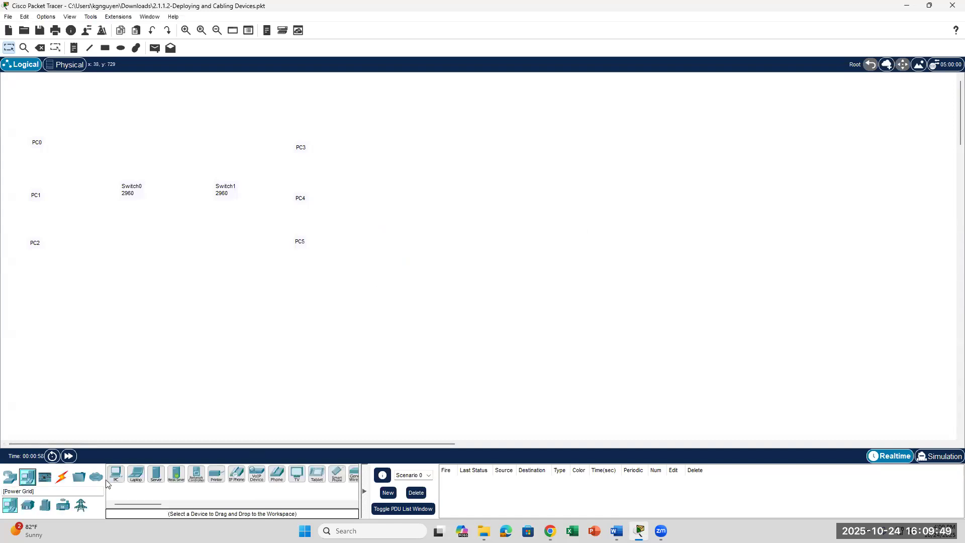
left_click_drag(116, 474, 37, 128)
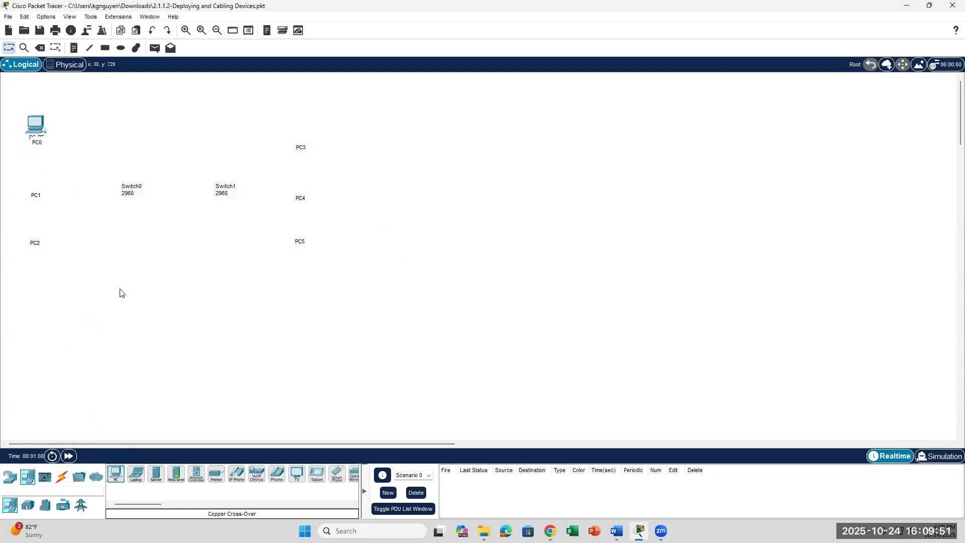
left_click_drag(116, 475, 37, 182)
left_click_drag(116, 474, 36, 235)
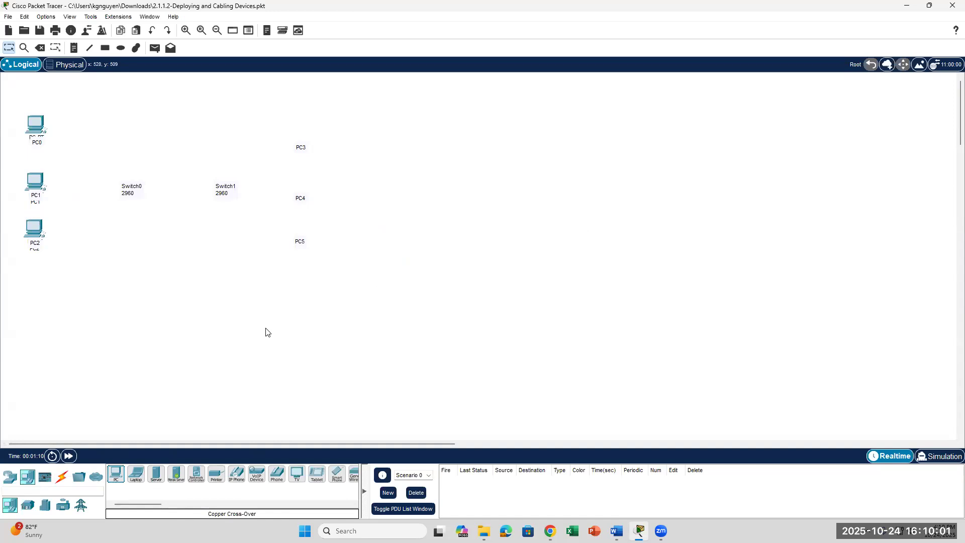
Step: Deploy two 2960 switches in the workspace over the Switch0 and Switch1 labels
left_click(9, 479)
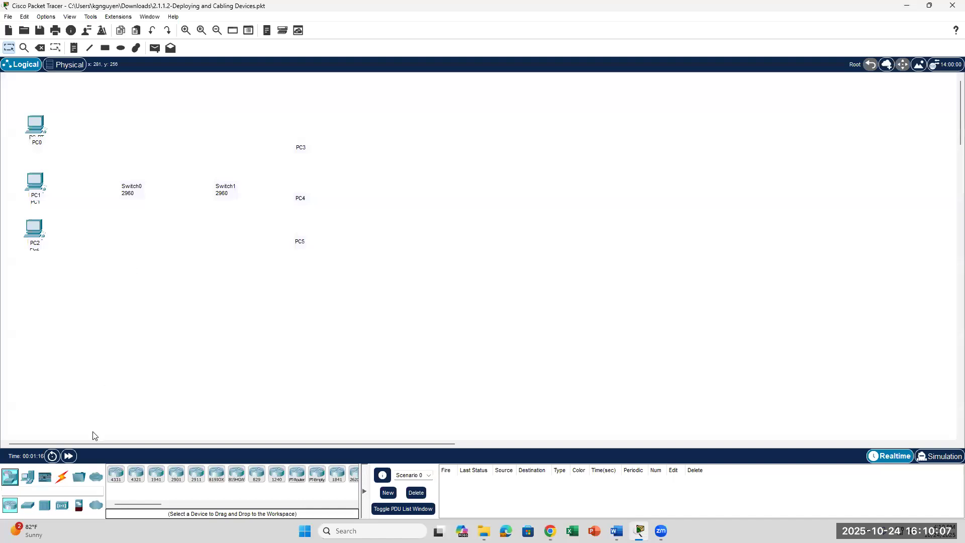
left_click(28, 505)
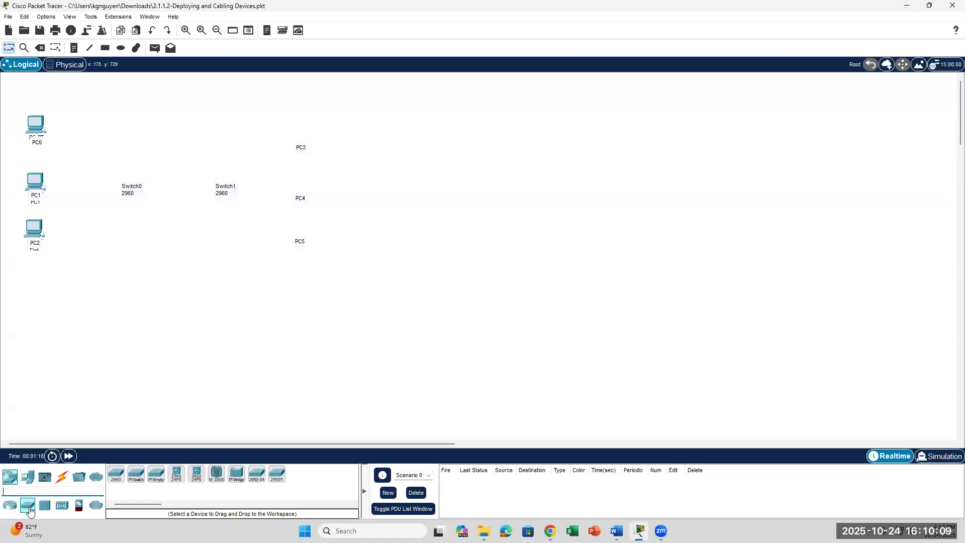
left_click(116, 474)
left_click_drag(169, 307, 132, 177)
left_click_drag(116, 476, 230, 186)
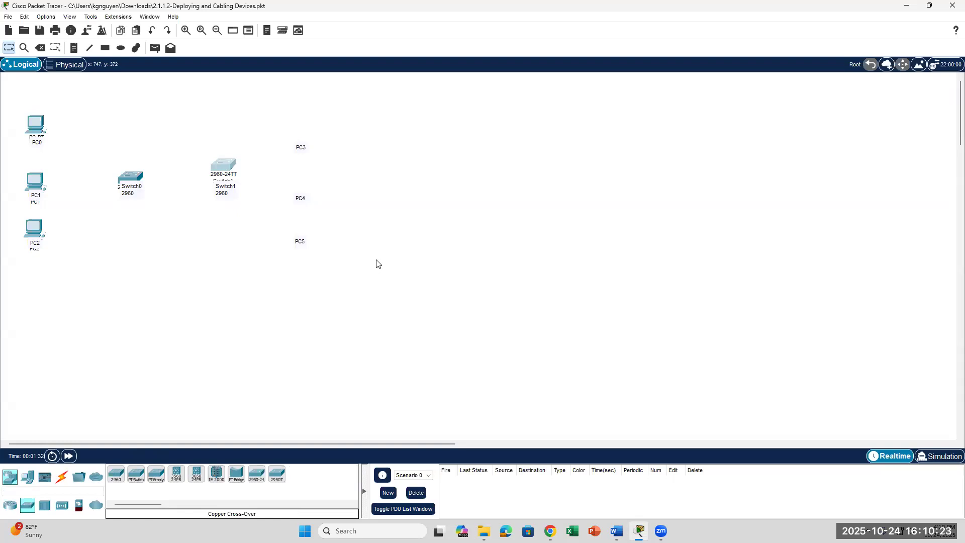
Step: Deploy three more PCs in the workspace over the PC3, PC4 and PC5 labels
left_click(28, 476)
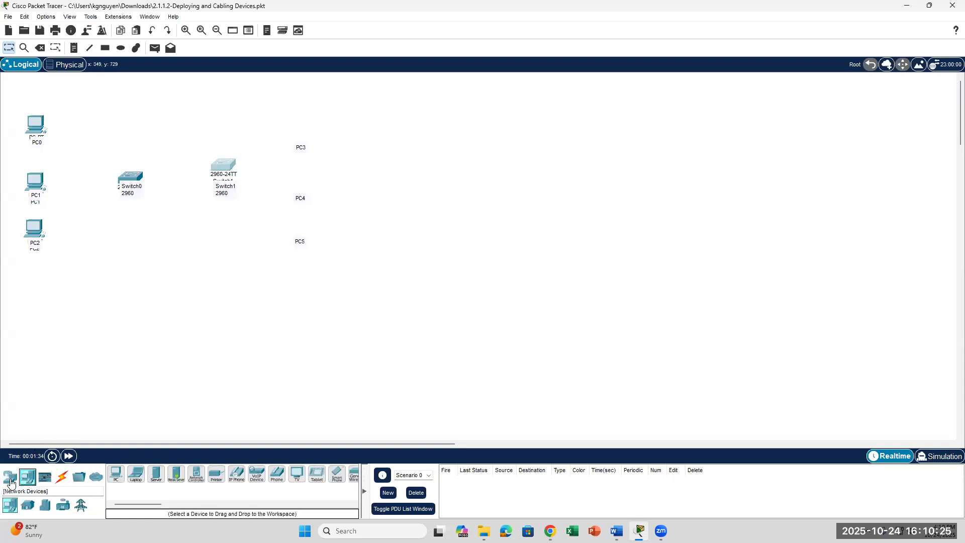
left_click_drag(116, 473, 303, 136)
left_click_drag(116, 474, 304, 187)
left_click_drag(115, 473, 302, 235)
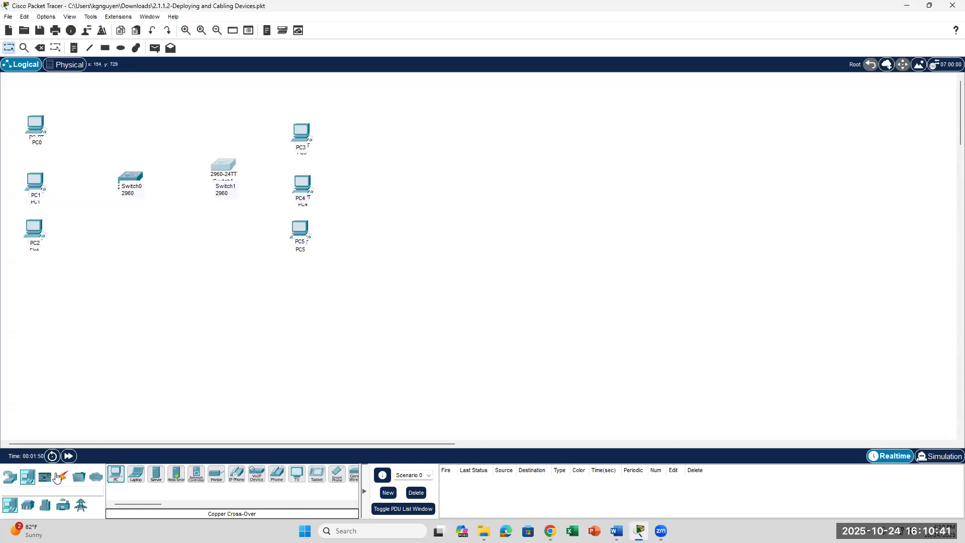
Step: Connect PC0's FastEthernet0 to Switch0's FastEthernet0/1 with a Copper Straight-Through cable
left_click(61, 477)
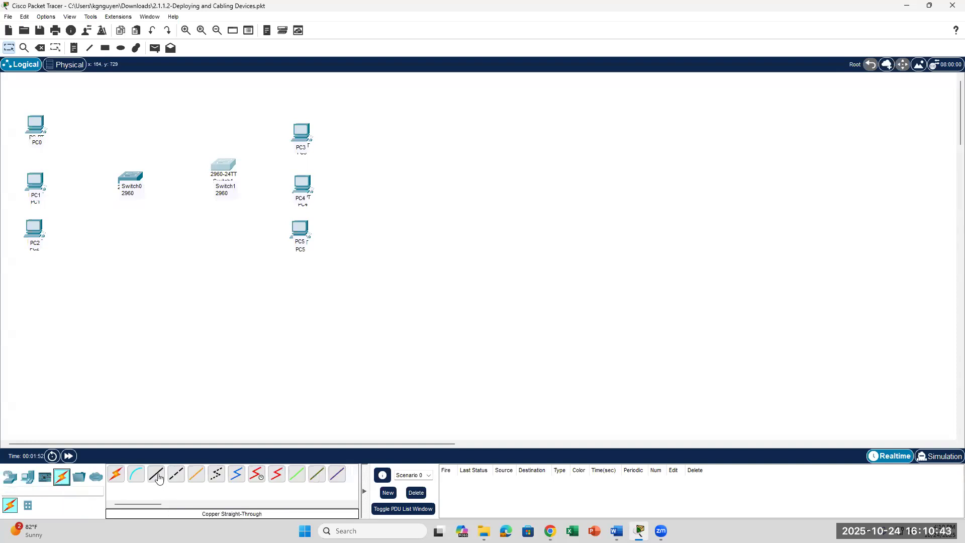
left_click(158, 477)
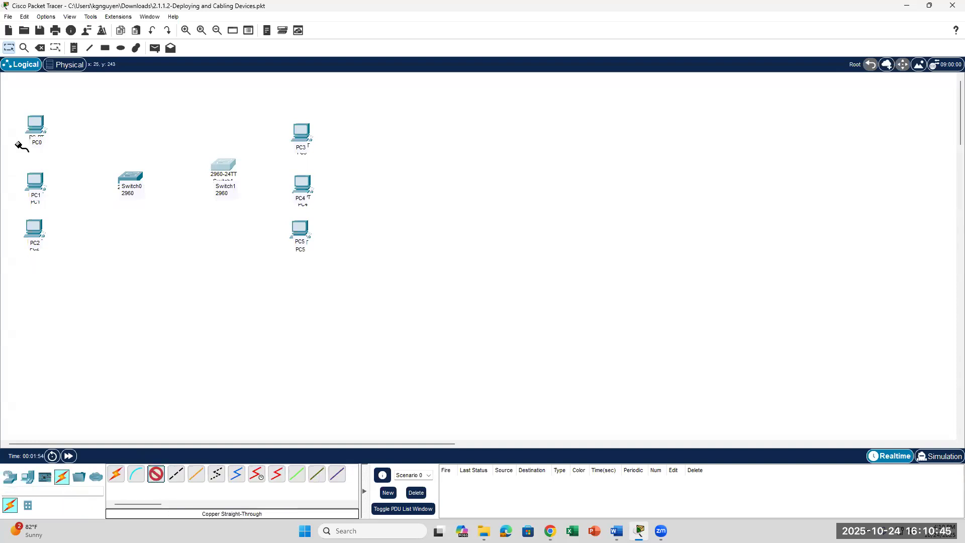
left_click(40, 122)
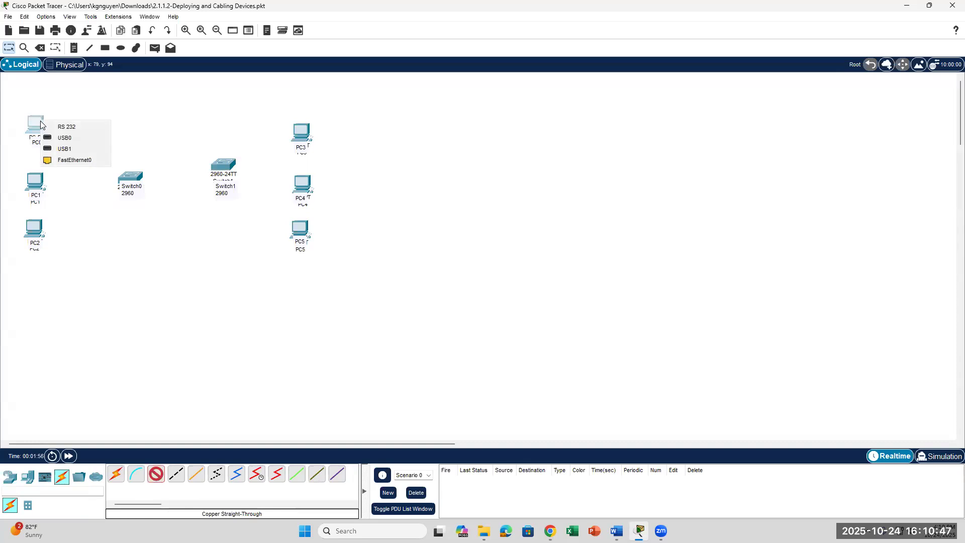
left_click(72, 160)
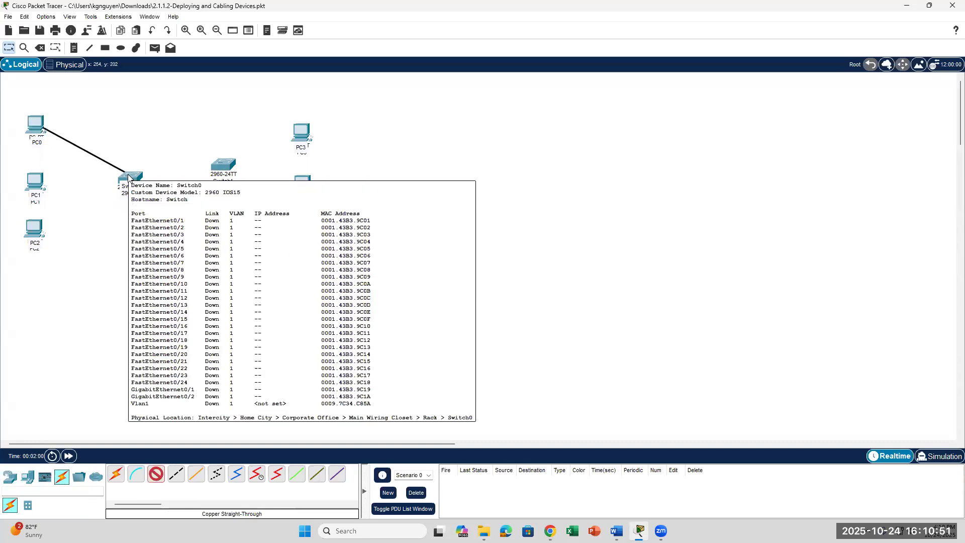
left_click(127, 175)
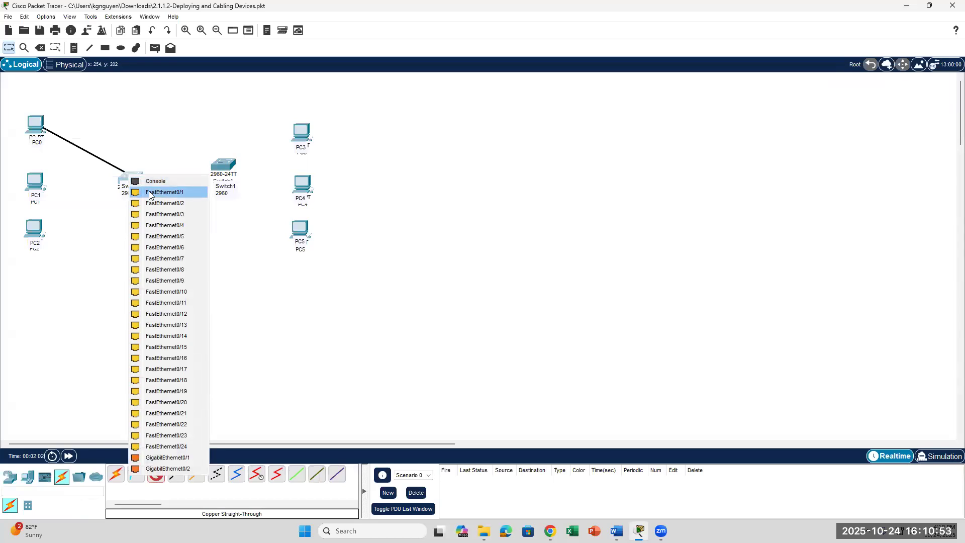
left_click(149, 194)
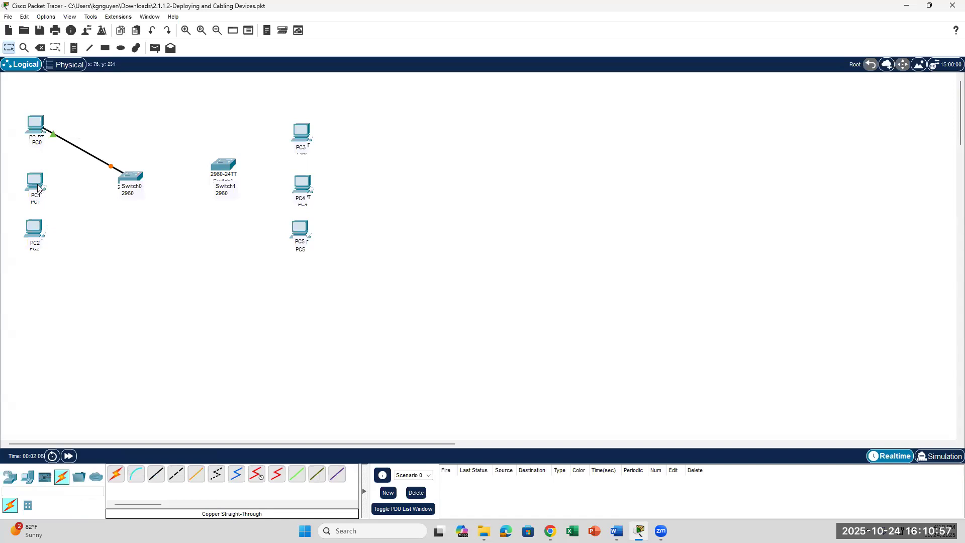
Step: Connect PC1's FastEthernet0 to Switch0's FastEthernet0/2 with a Copper Straight-Through cable
left_click(156, 474)
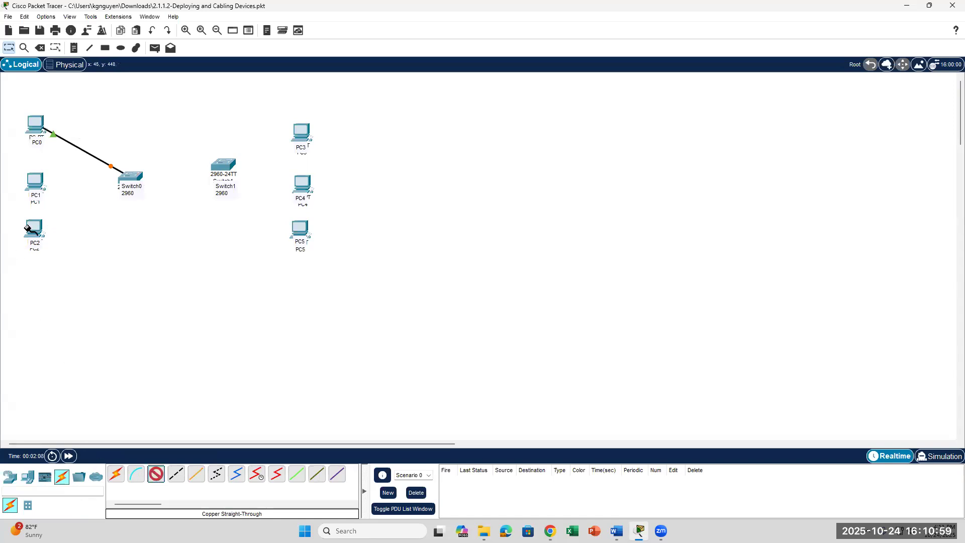
left_click(38, 183)
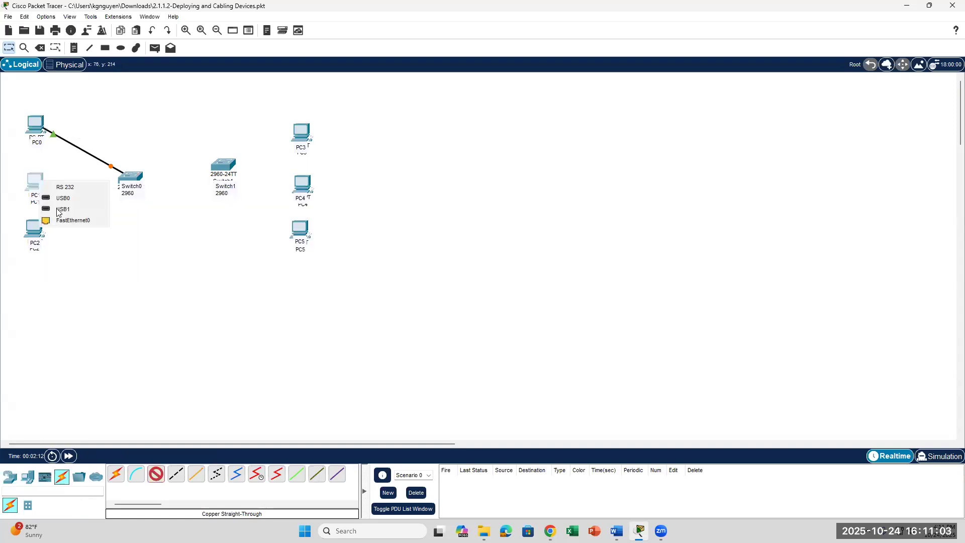
left_click(68, 220)
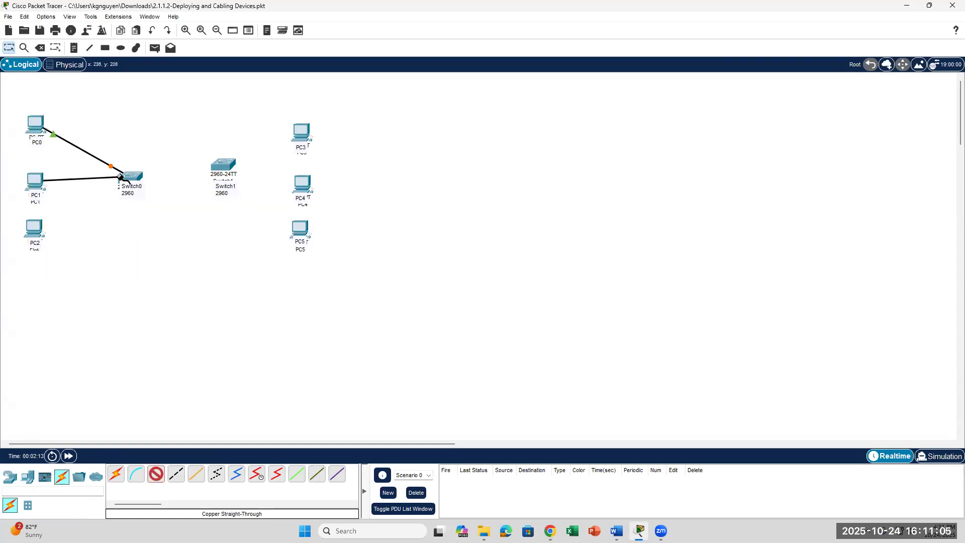
left_click(127, 177)
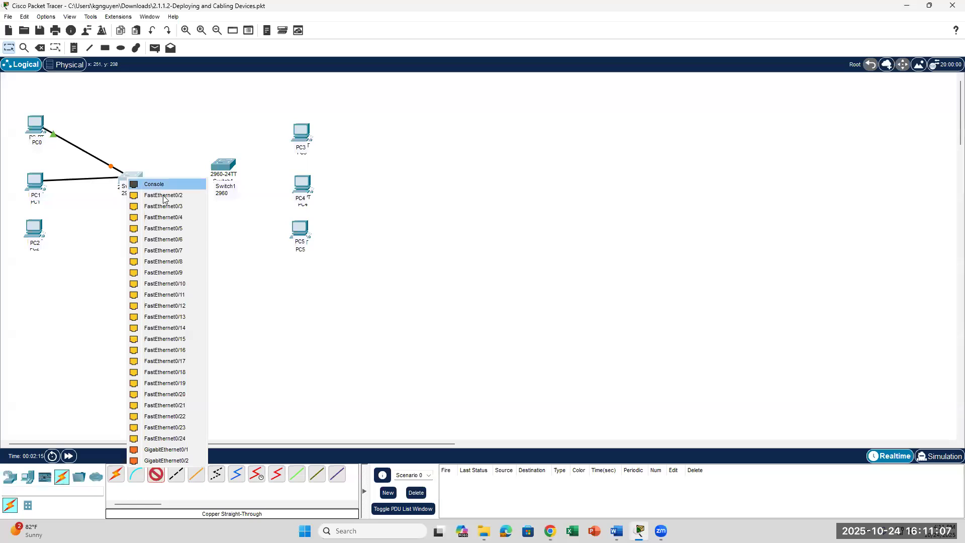
left_click(164, 200)
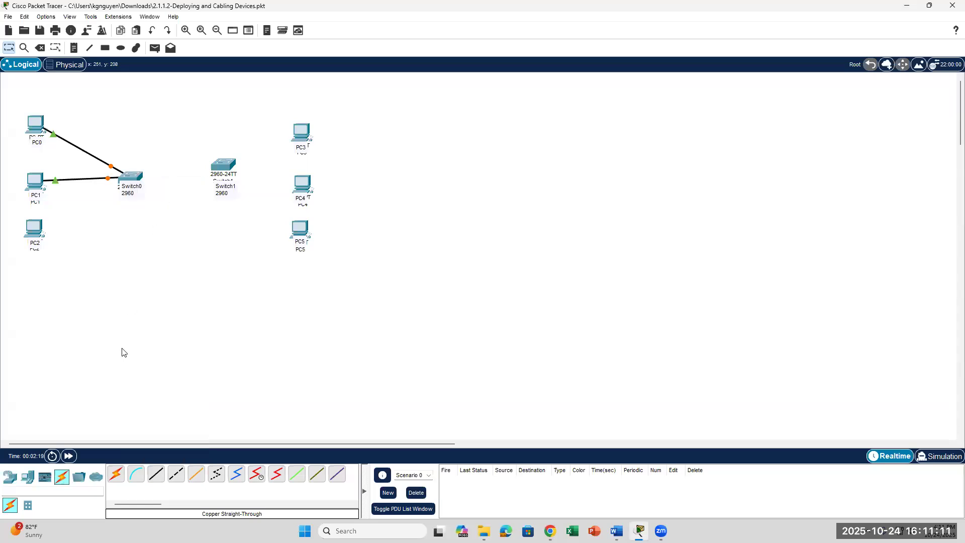
Step: Connect PC2's FastEthernet0 to Switch0's FastEthernet0/3 with a Copper Straight-Through cable
left_click(156, 474)
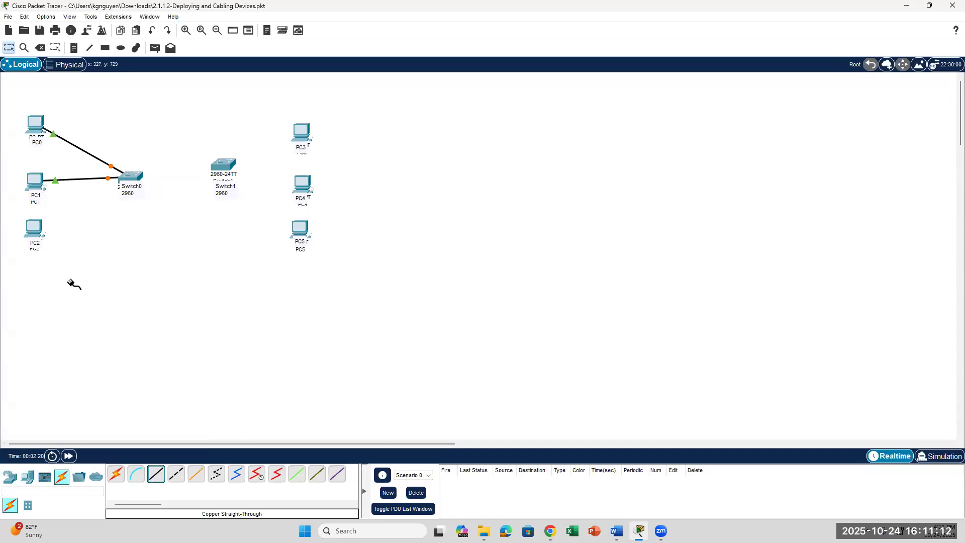
left_click(36, 233)
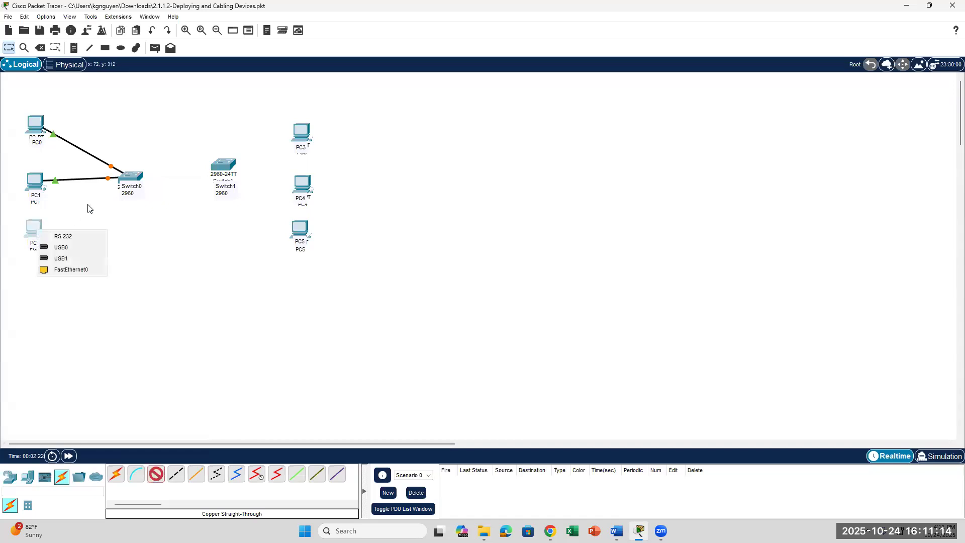
left_click(66, 270)
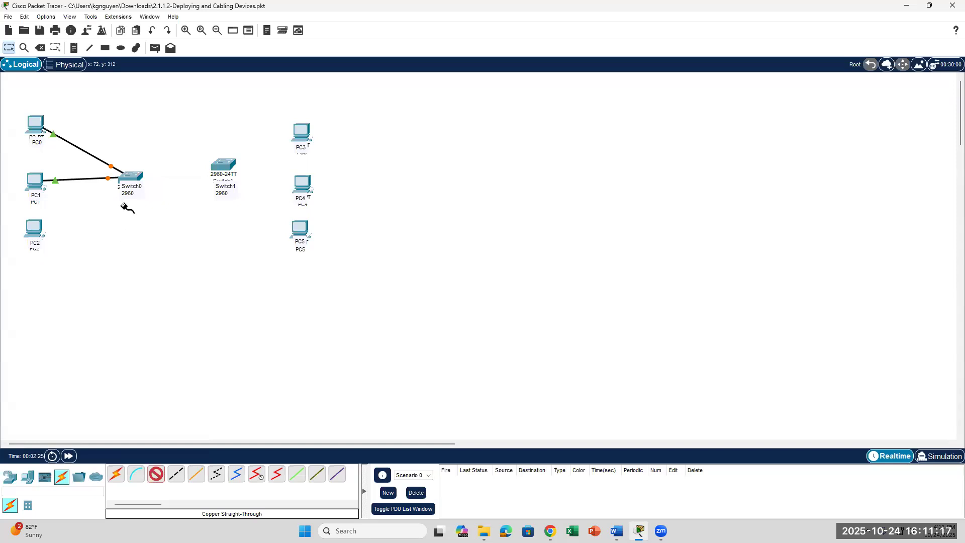
left_click(130, 175)
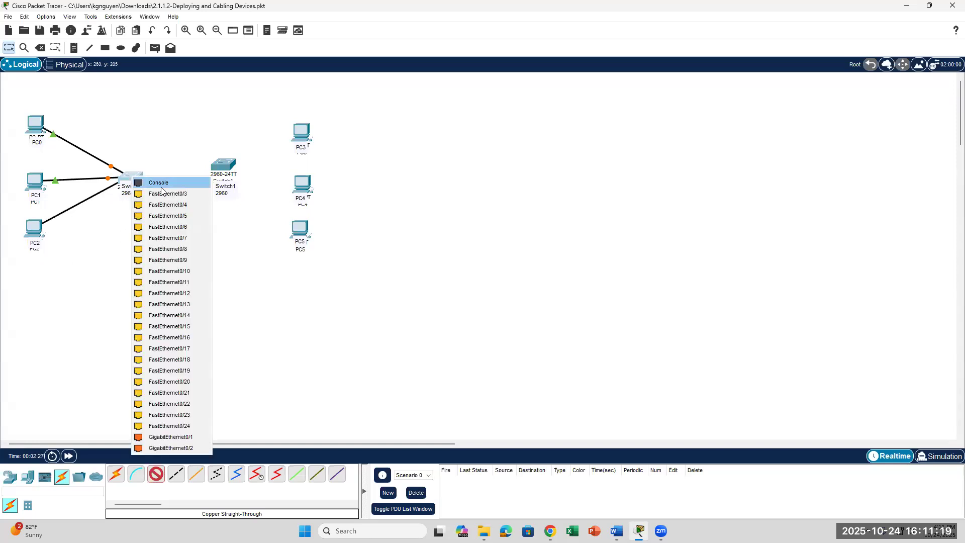
left_click(158, 194)
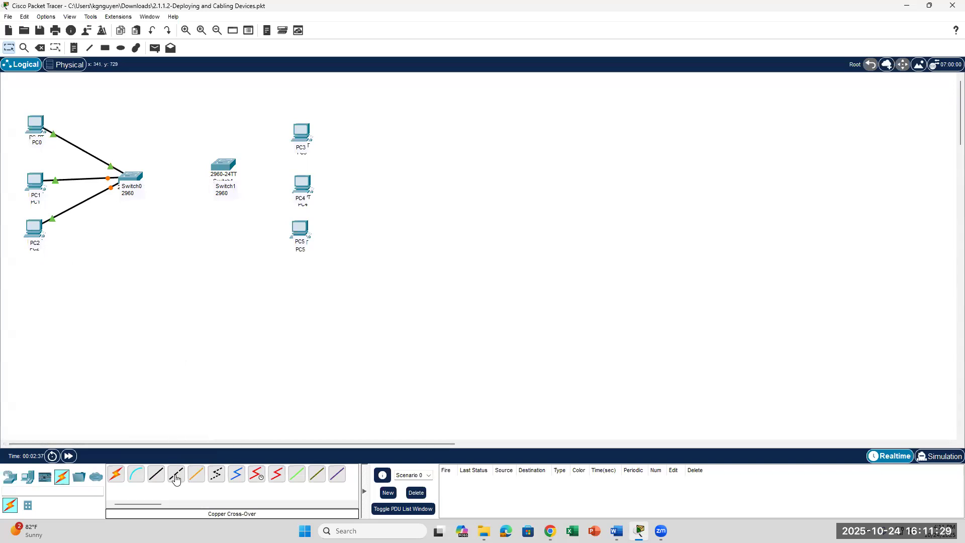
Step: Connect Switch0's FastEthernet0/4 to Switch1's FastEthernet0/1 with a Copper Cross-Over cable
left_click(176, 479)
left_click(136, 176)
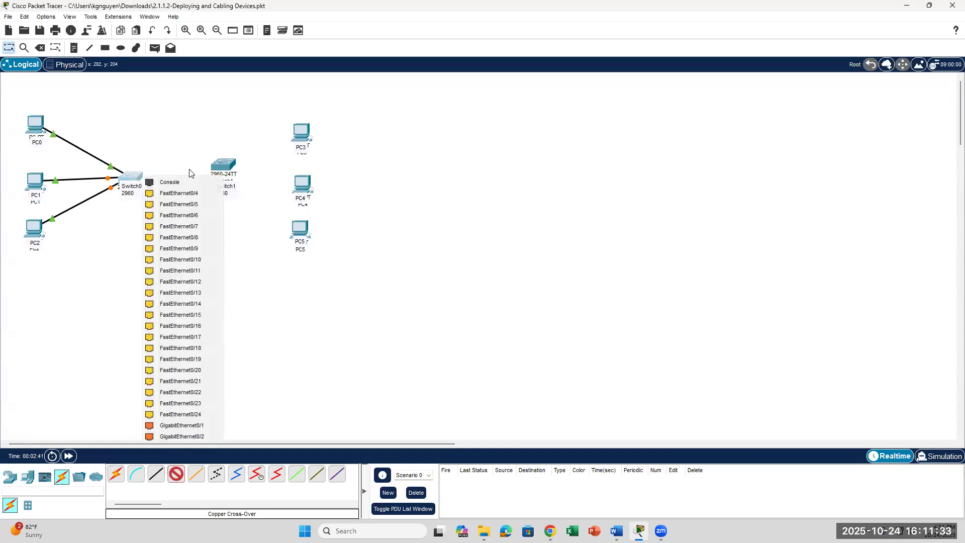
left_click(179, 194)
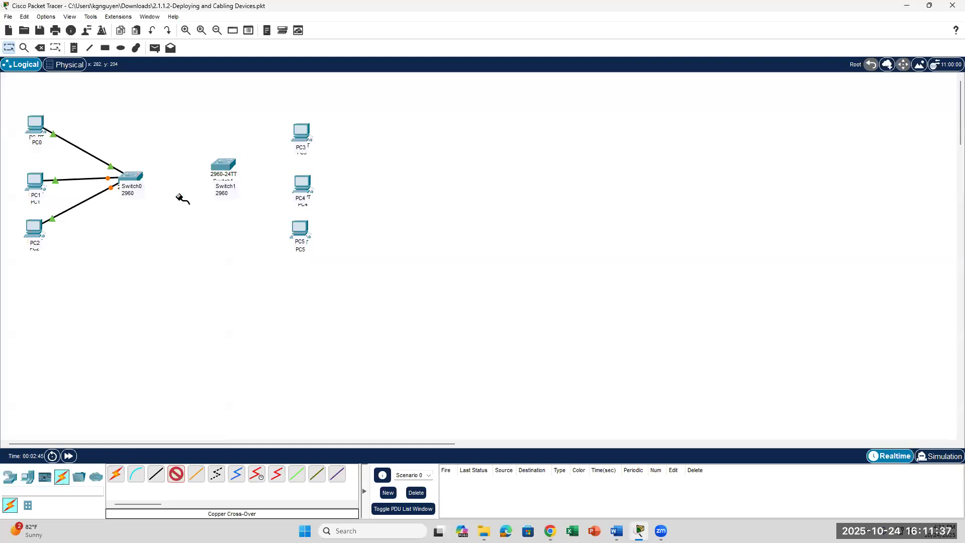
left_click(215, 167)
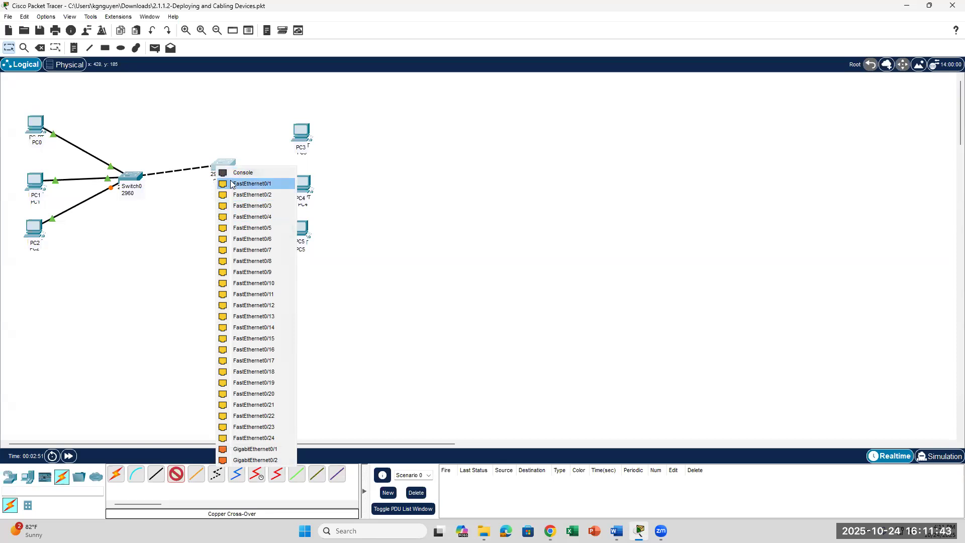
left_click(252, 183)
mouse_move(212, 179)
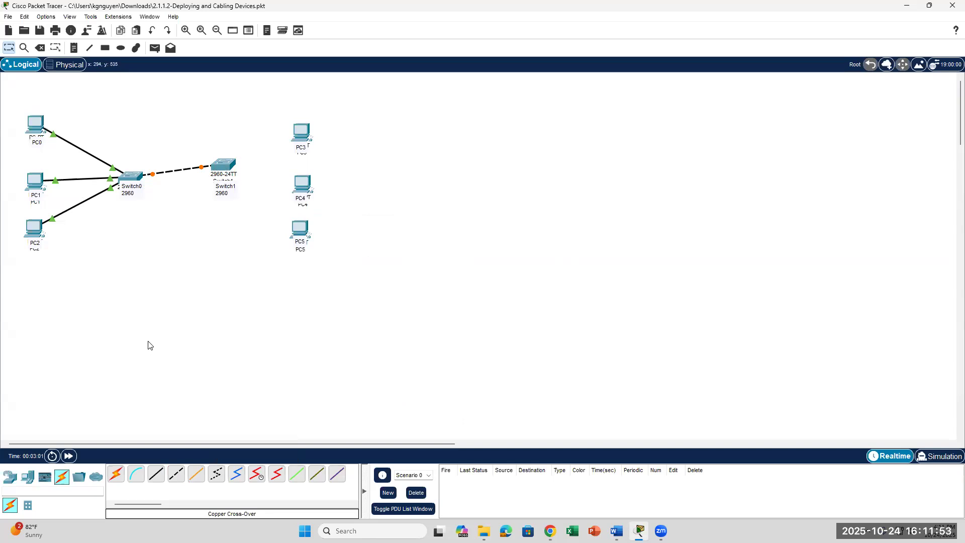
Step: Connect PC3's FastEthernet0 to Switch1's FastEthernet0/2 with a Copper Straight-Through cable
left_click(157, 473)
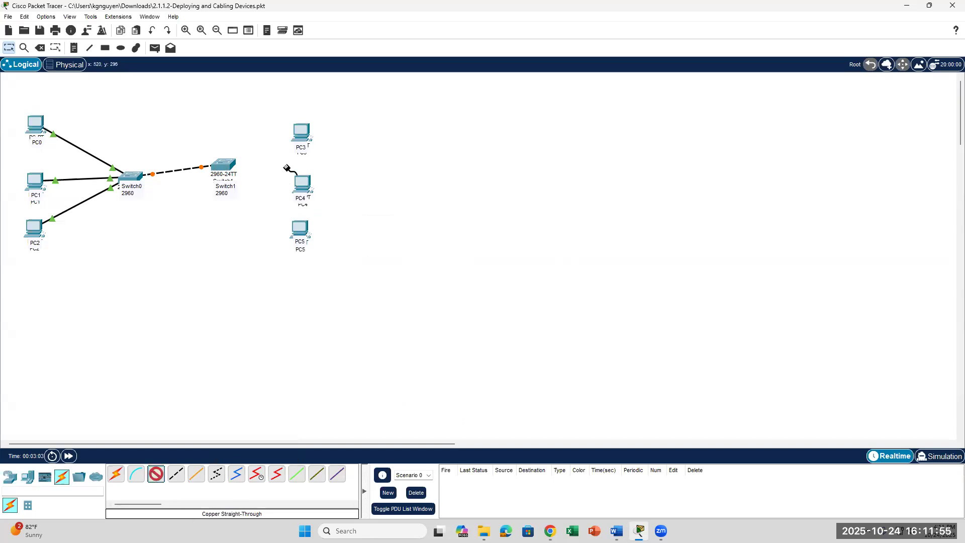
left_click(303, 135)
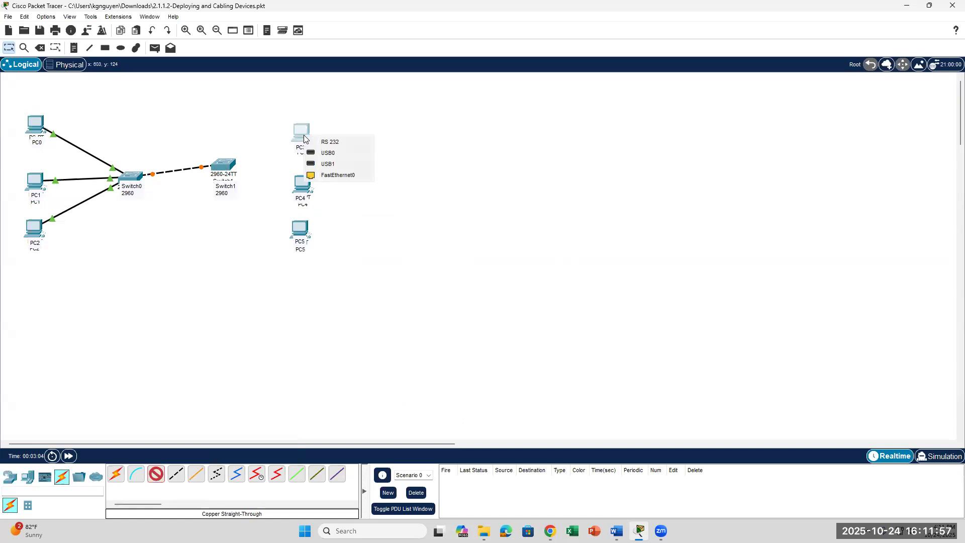
left_click(328, 175)
left_click(235, 163)
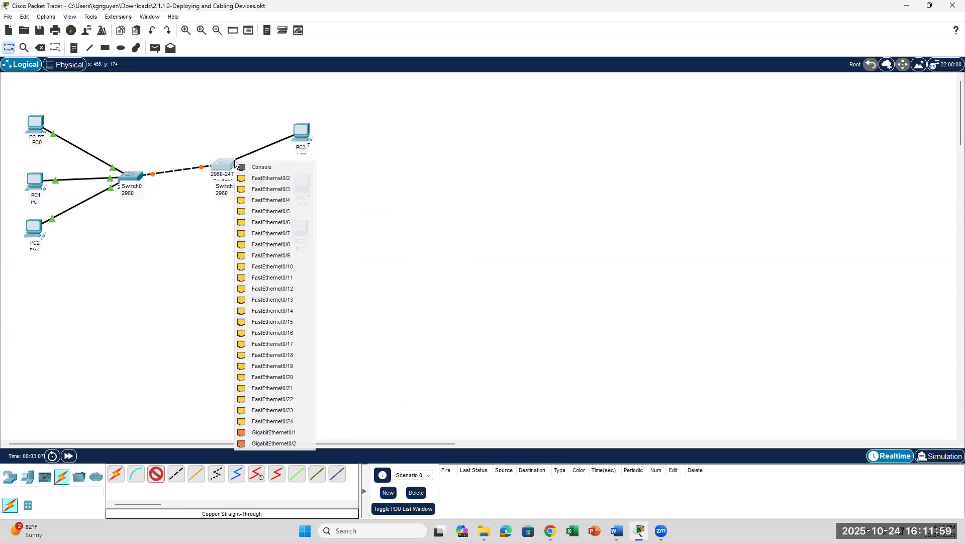
left_click(265, 179)
Step: Connect PC4's FastEthernet0 to Switch1's FastEthernet0/3 with a Copper Straight-Through cable
left_click(156, 473)
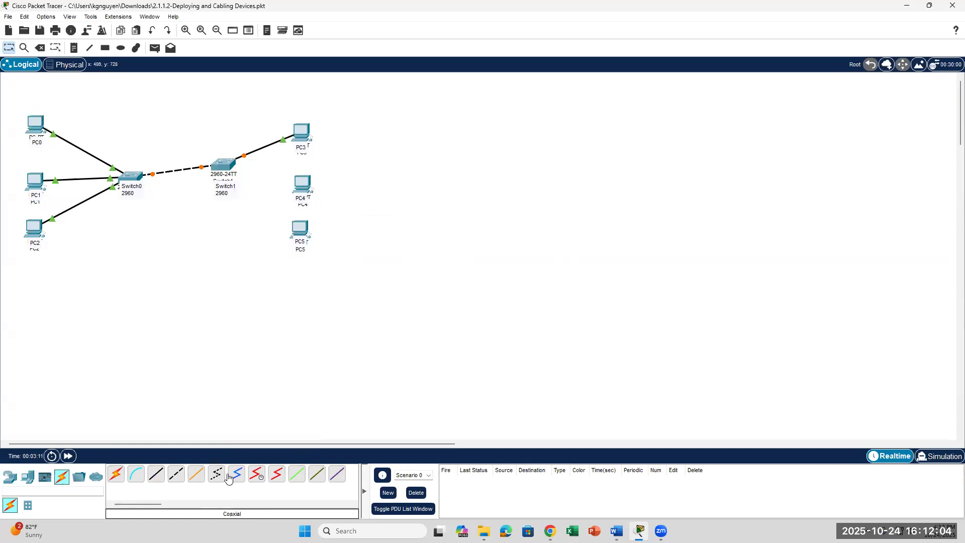
left_click(302, 185)
left_click(318, 224)
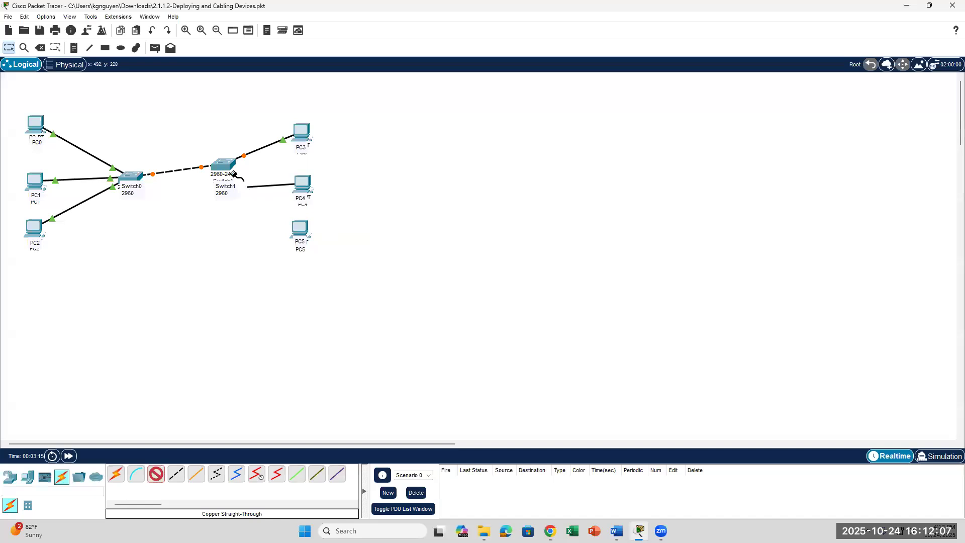
left_click(230, 166)
left_click(276, 203)
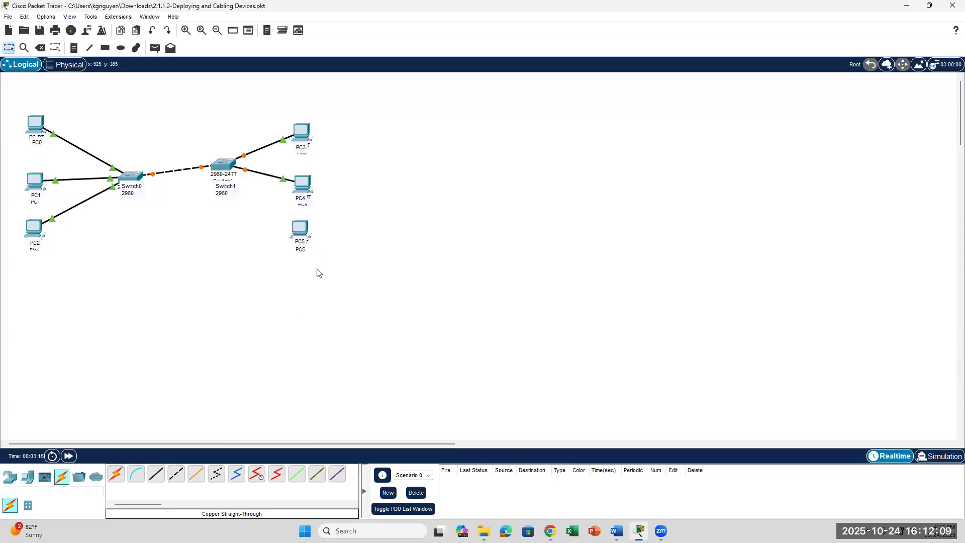
Step: Connect PC5's FastEthernet0 to Switch1's FastEthernet0/4 with a Copper Straight-Through cable
left_click(157, 474)
left_click(290, 232)
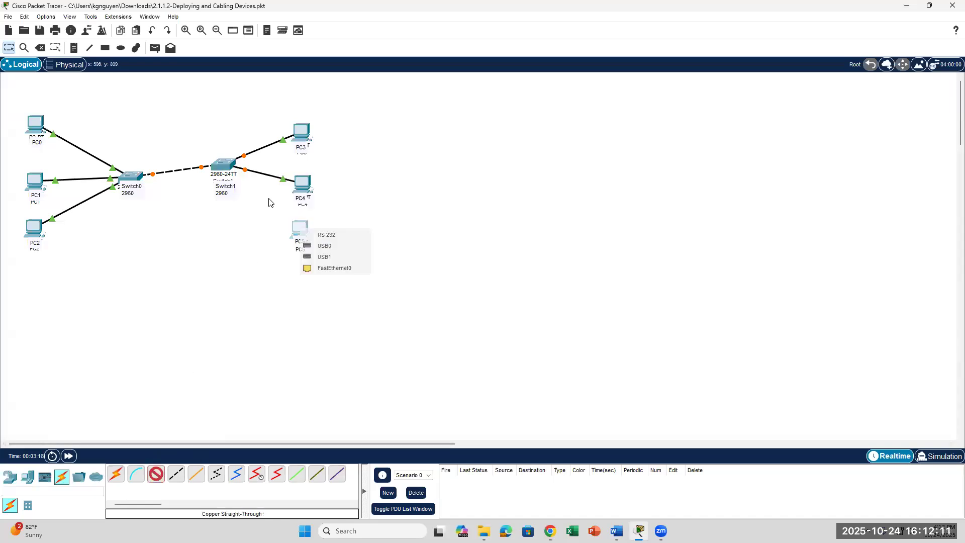
left_click(326, 269)
left_click(229, 167)
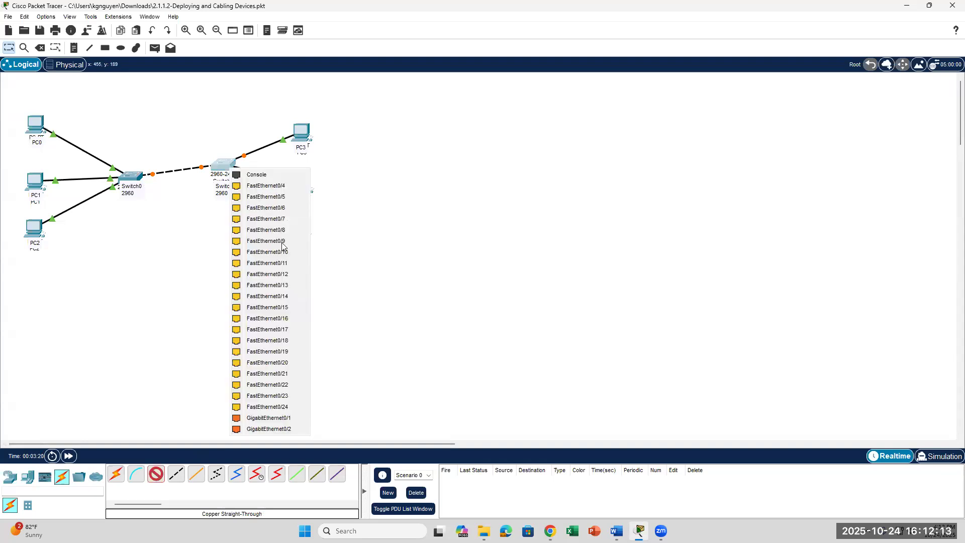
left_click(276, 188)
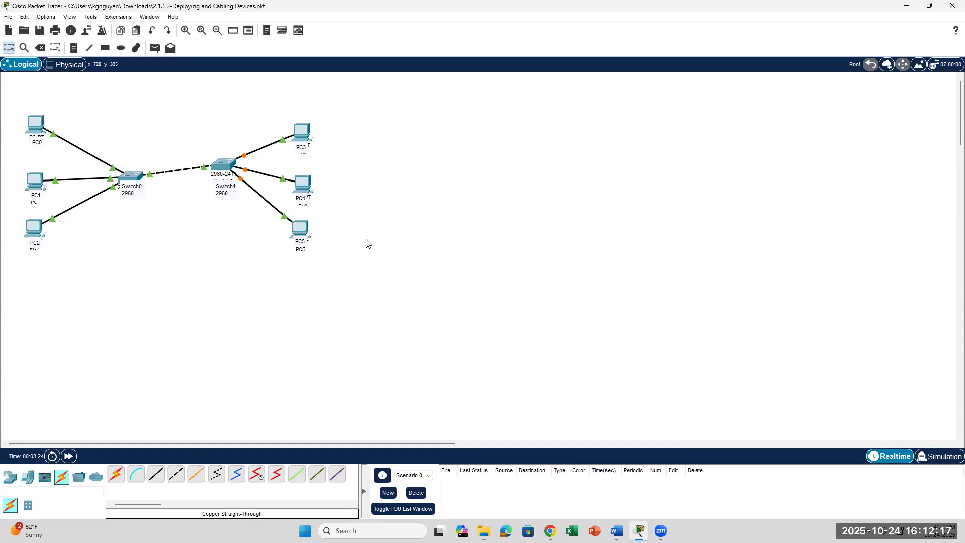
Step: Review the final lab instructions in Word, steps 61 to 65, and compare the reference topology with the Packet Tracer workspace
left_click(616, 531)
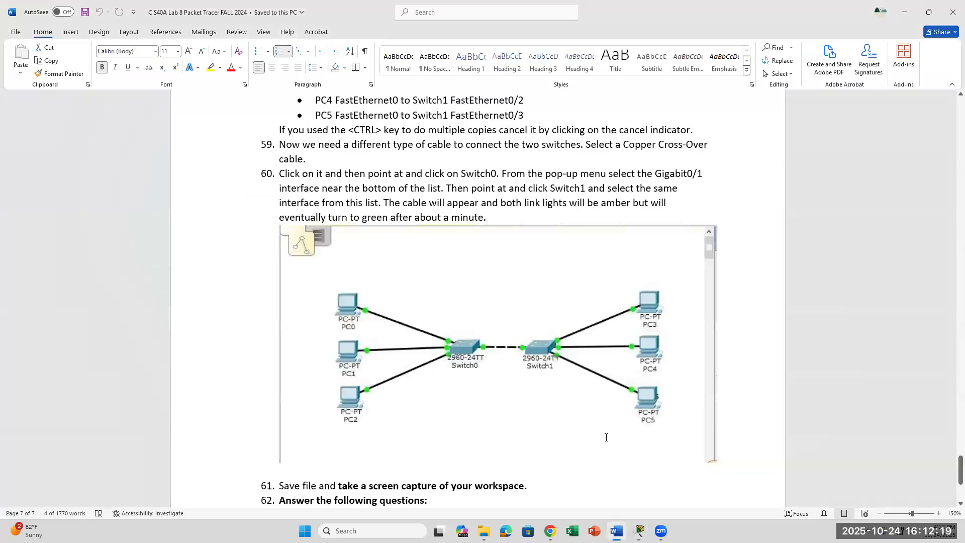
scroll(606, 437, "down", 3)
scroll(606, 437, "down", 1)
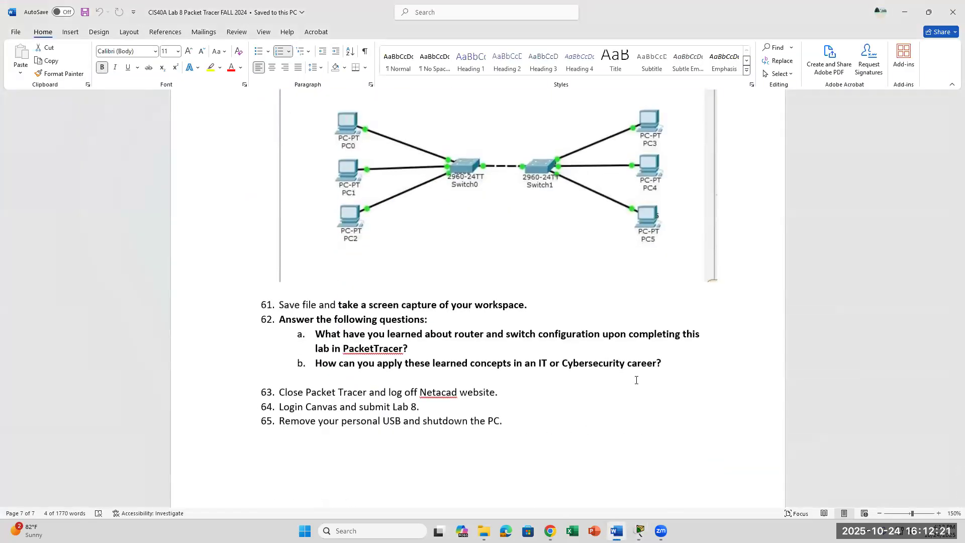
left_click(466, 443)
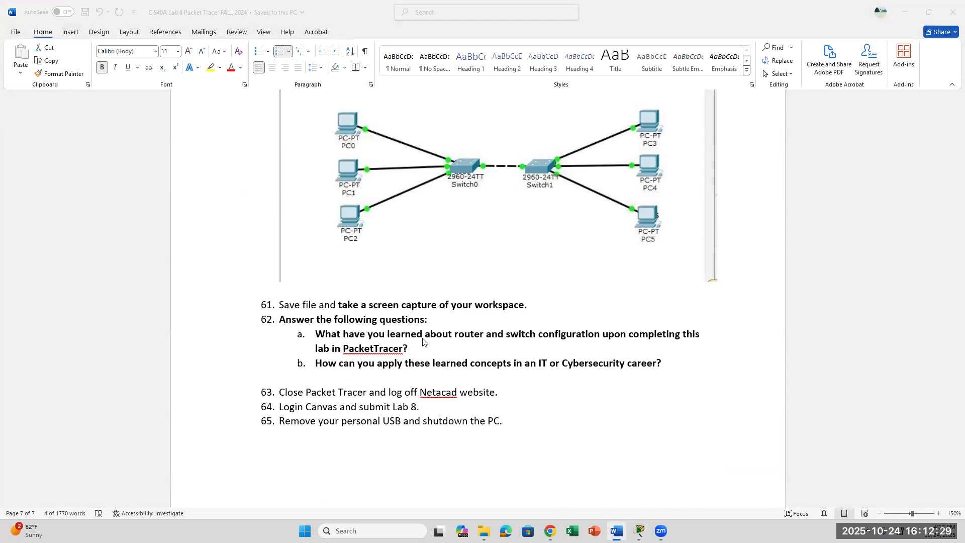
mouse_move(640, 531)
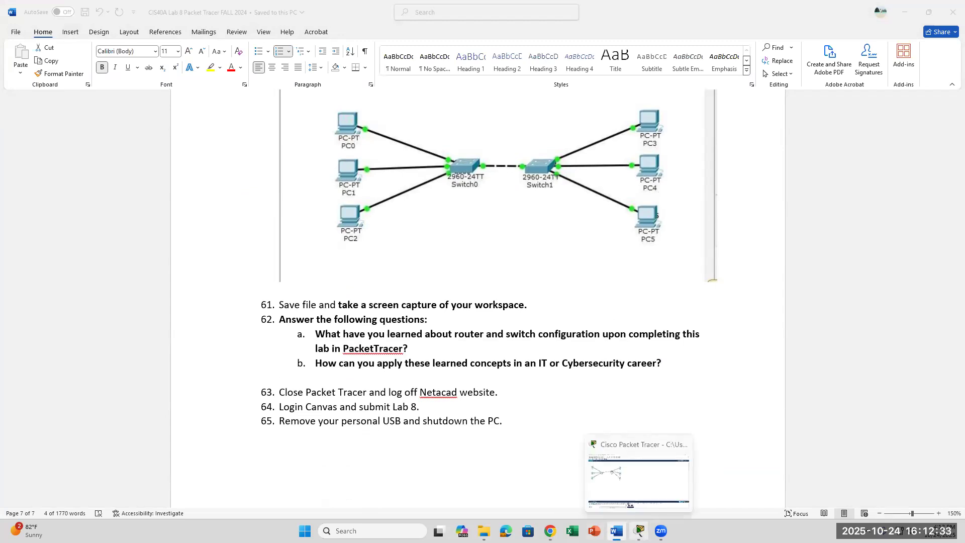
left_click(640, 531)
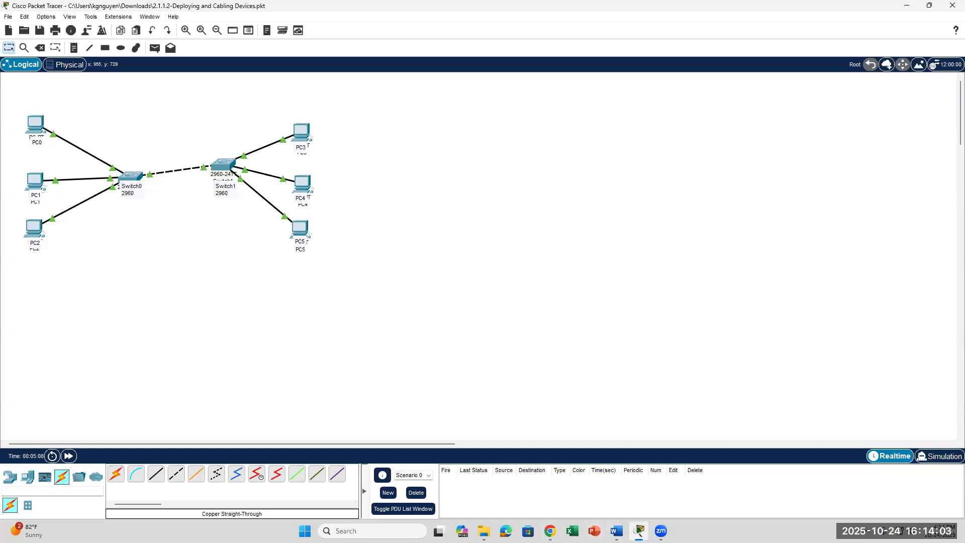
left_click(616, 531)
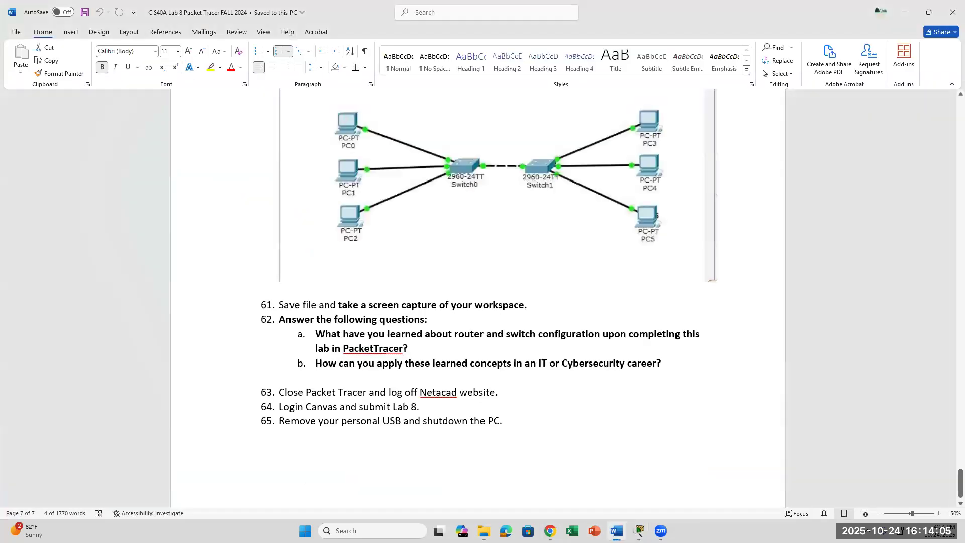
left_click(616, 531)
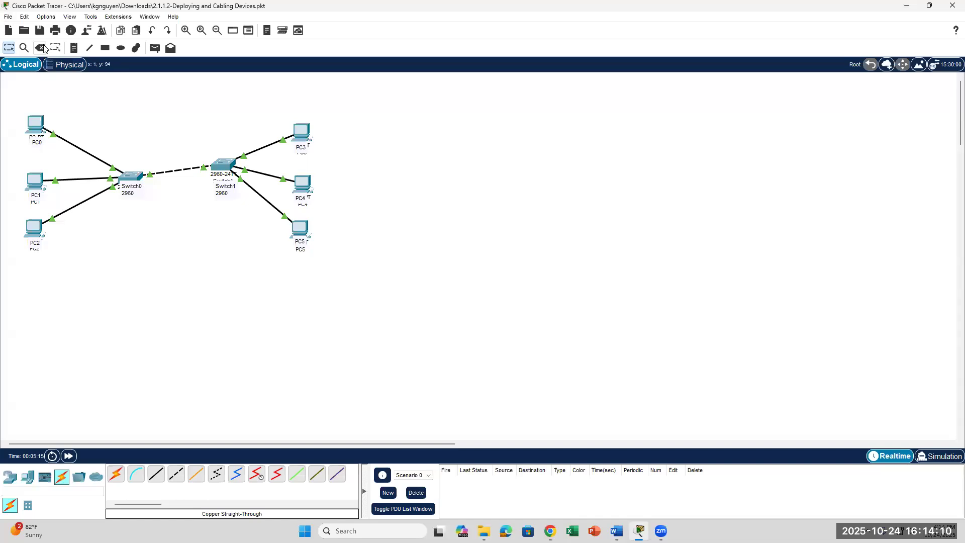
Step: Save the network as 2.1.1.2-Deploying and Cabling Devices.pkt in the Downloads folder, overwriting the existing file
left_click(8, 16)
left_click(28, 84)
left_click(395, 263)
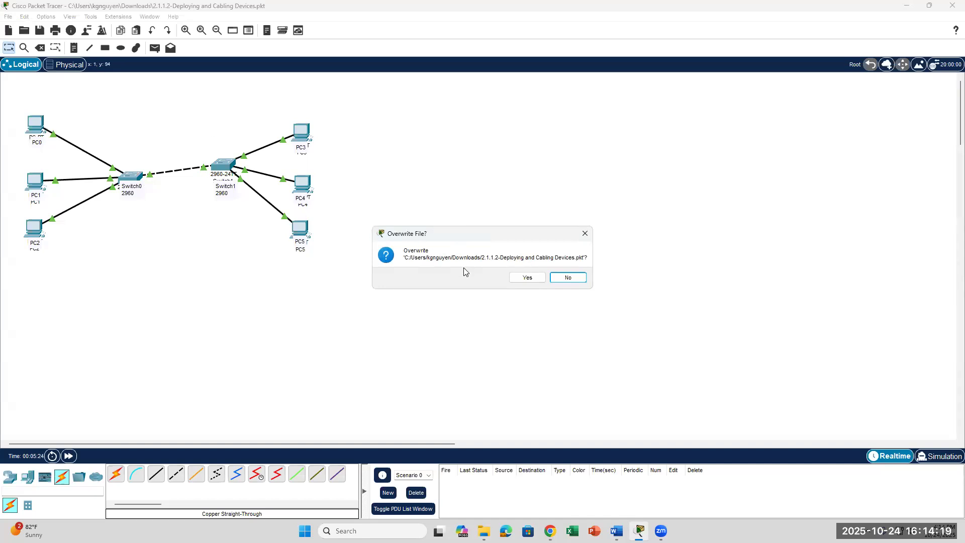
left_click(534, 278)
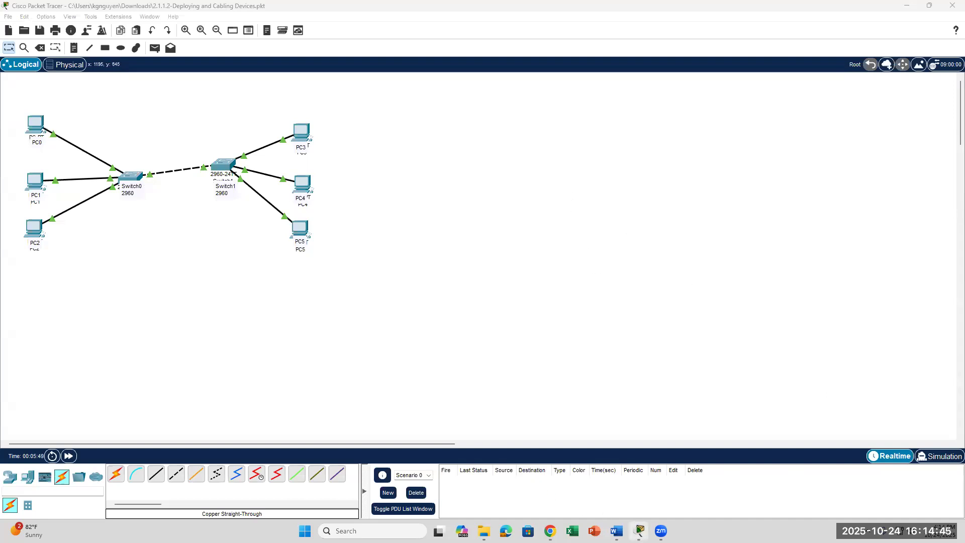
mouse_move(640, 532)
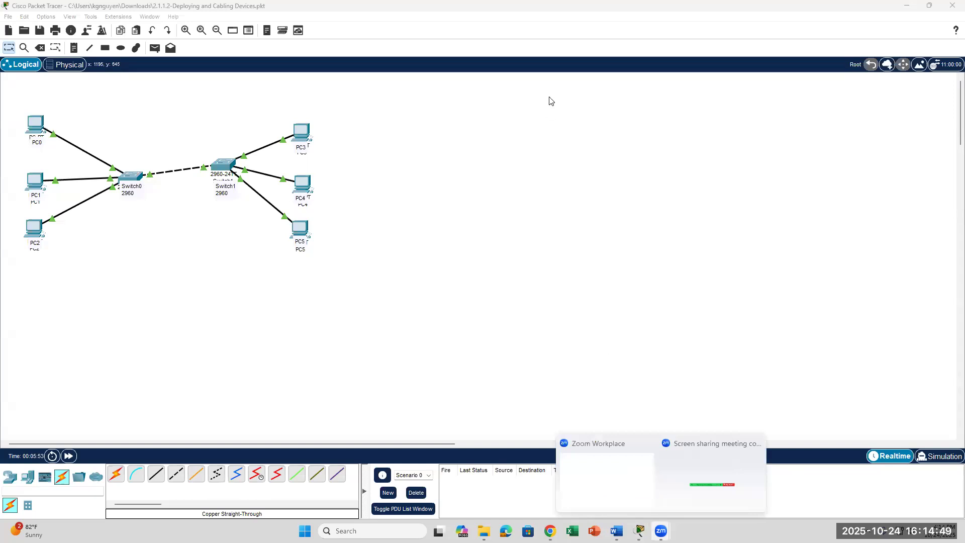
left_click(566, 71)
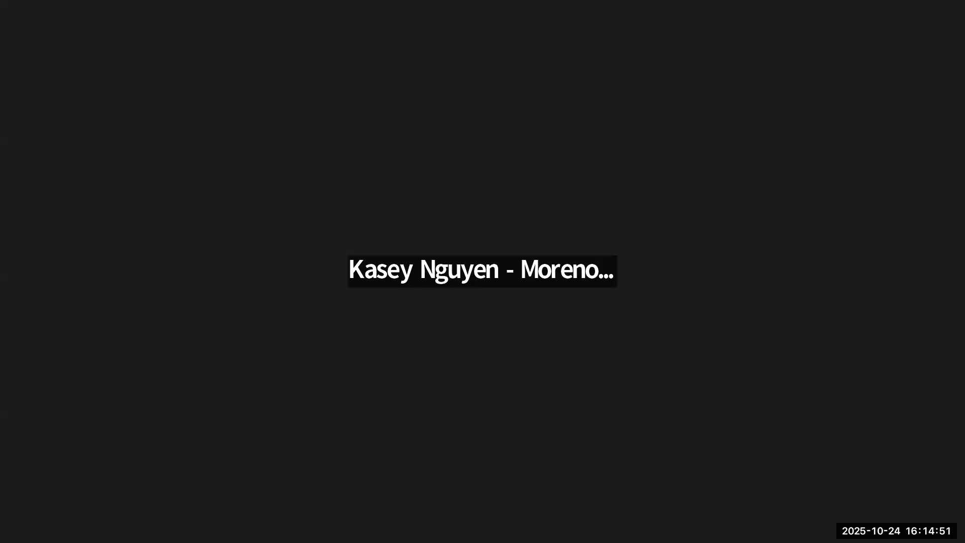